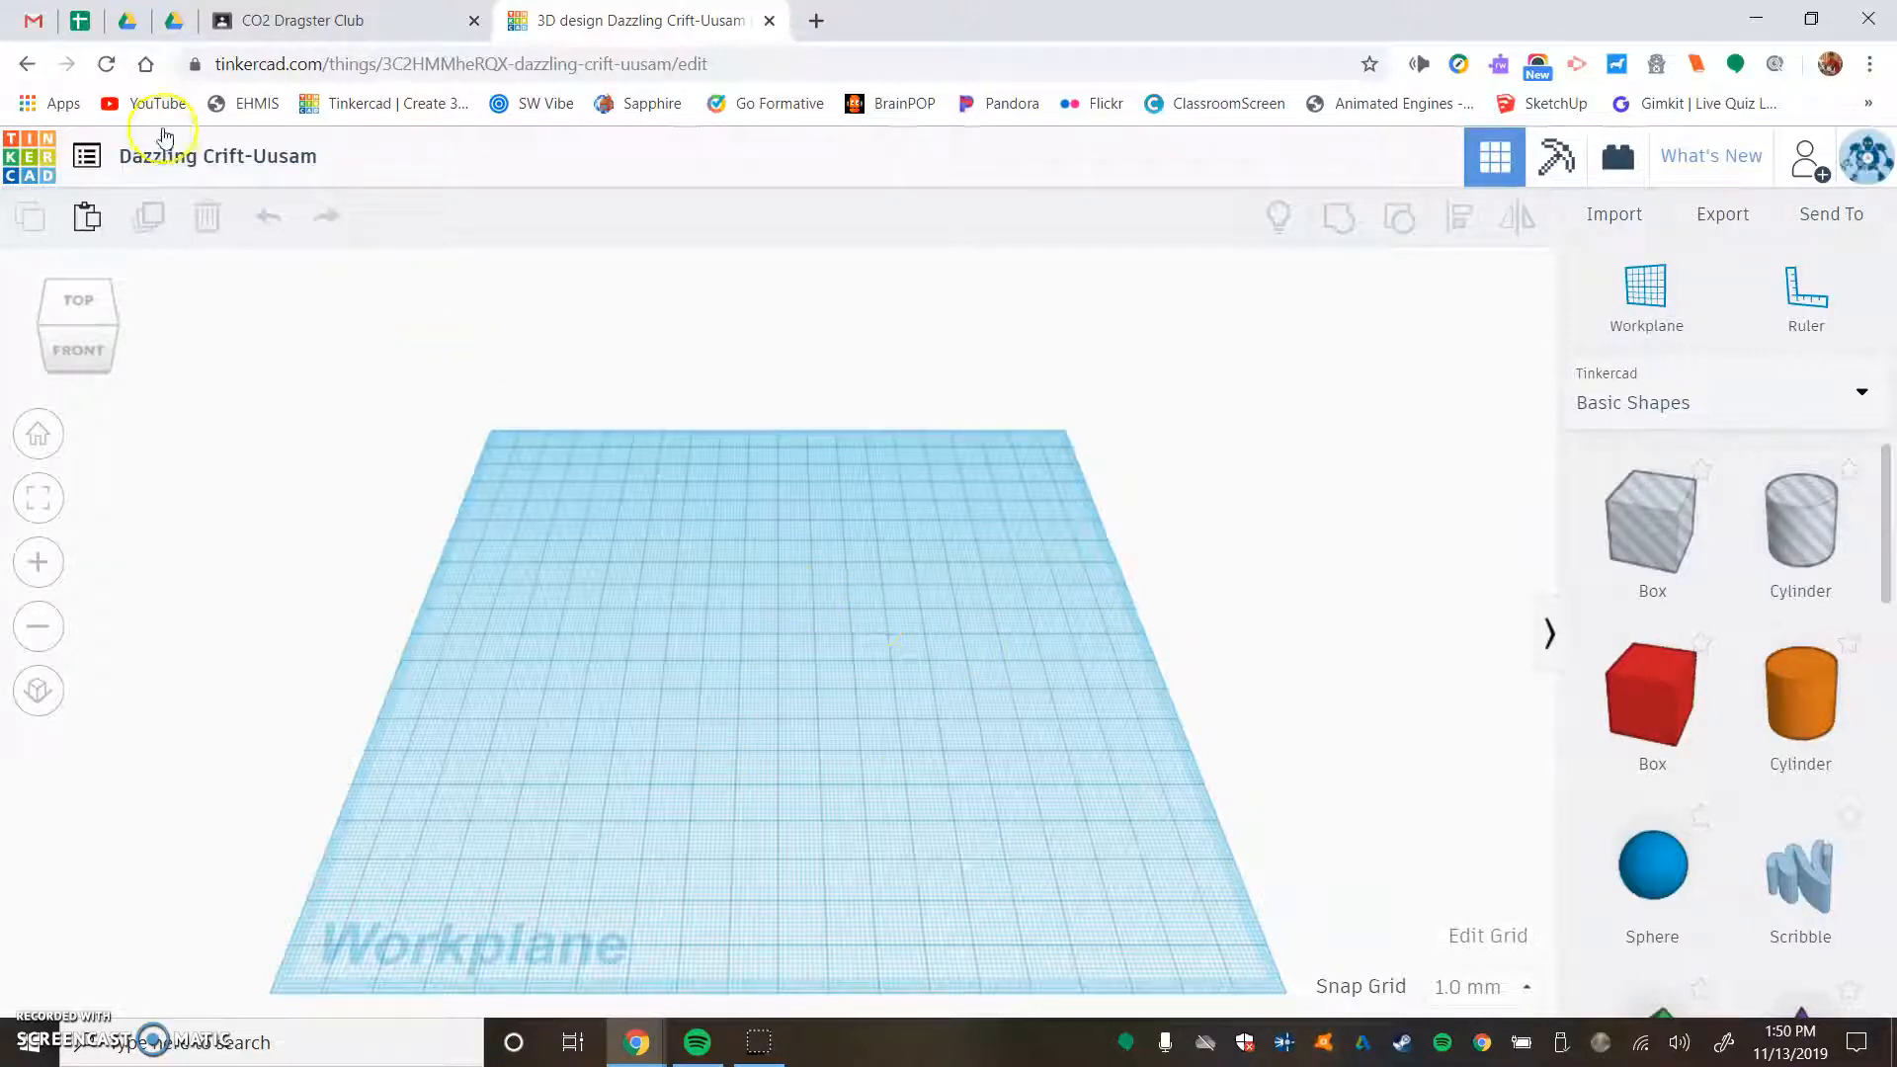
# - Rename the design to the maker's abbreviated name followed by "- Car"
pyautogui.click(175, 169)
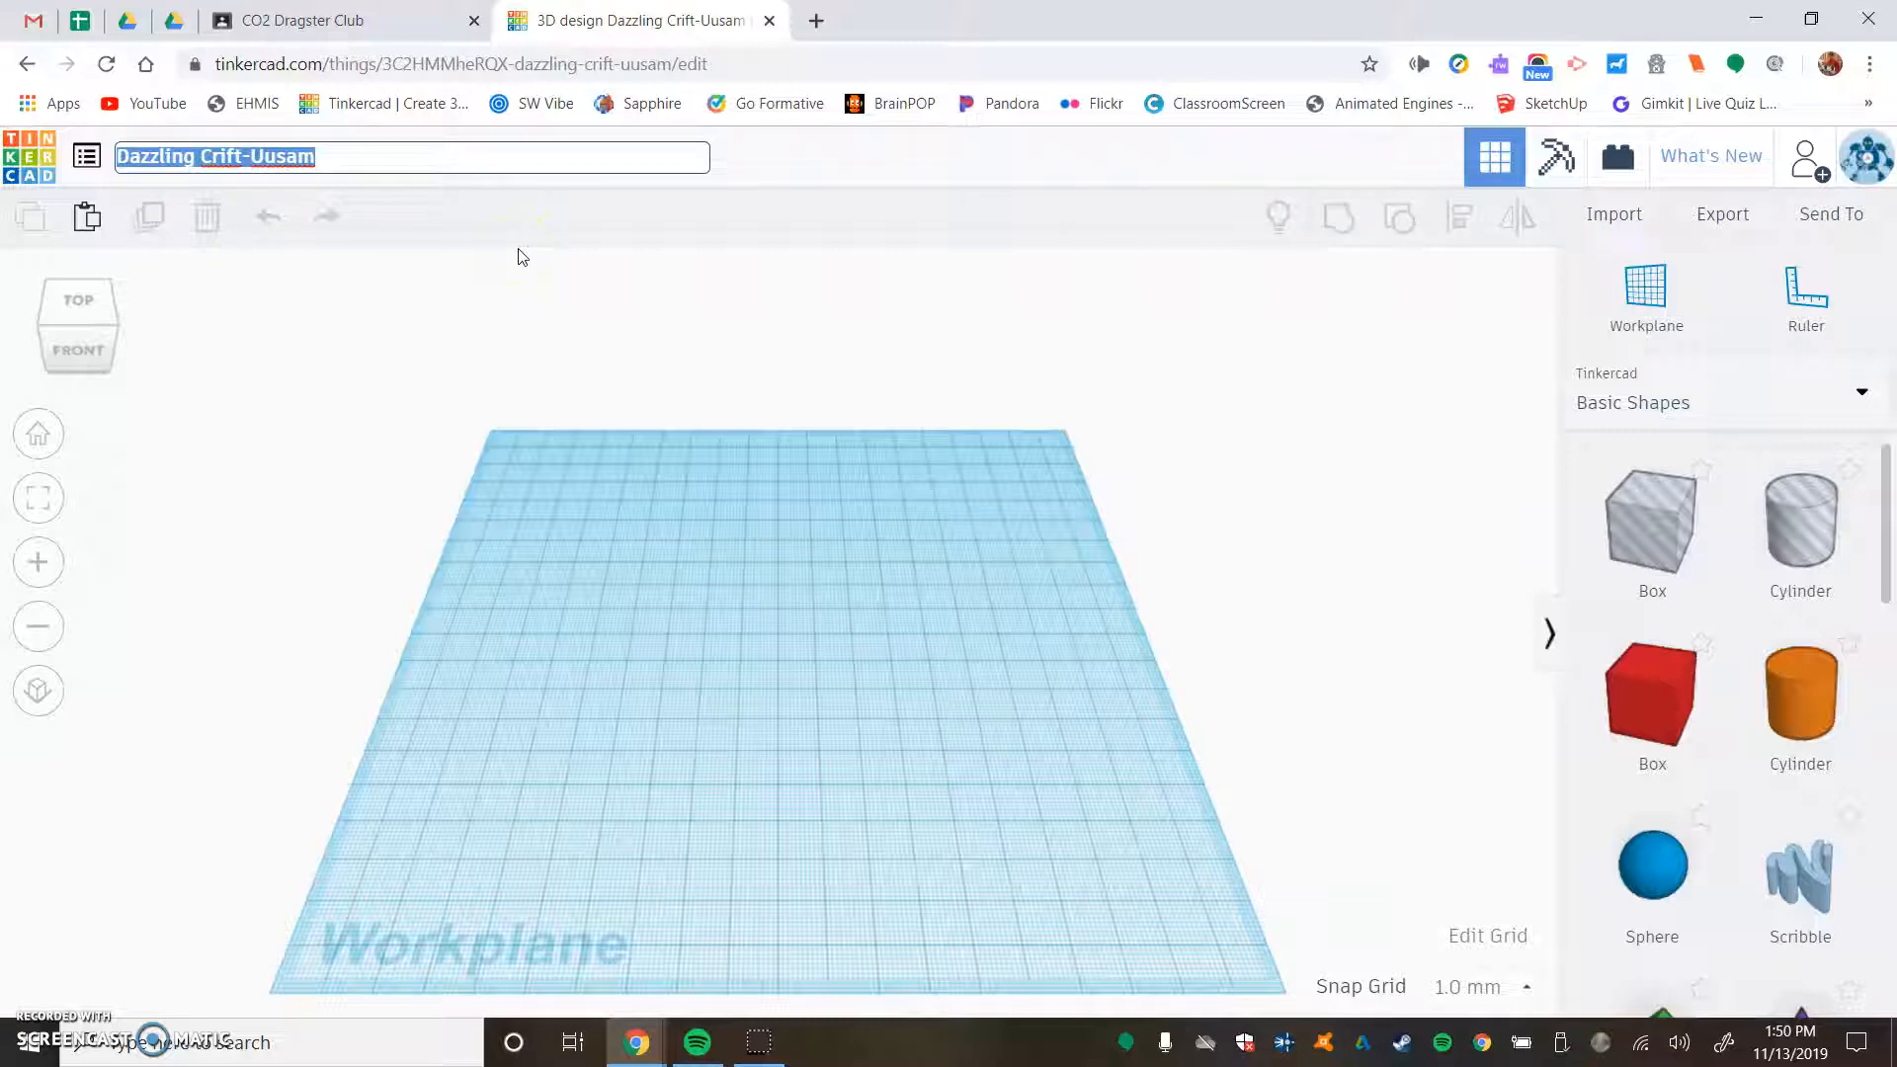
pyautogui.write('Mr. N - Car')
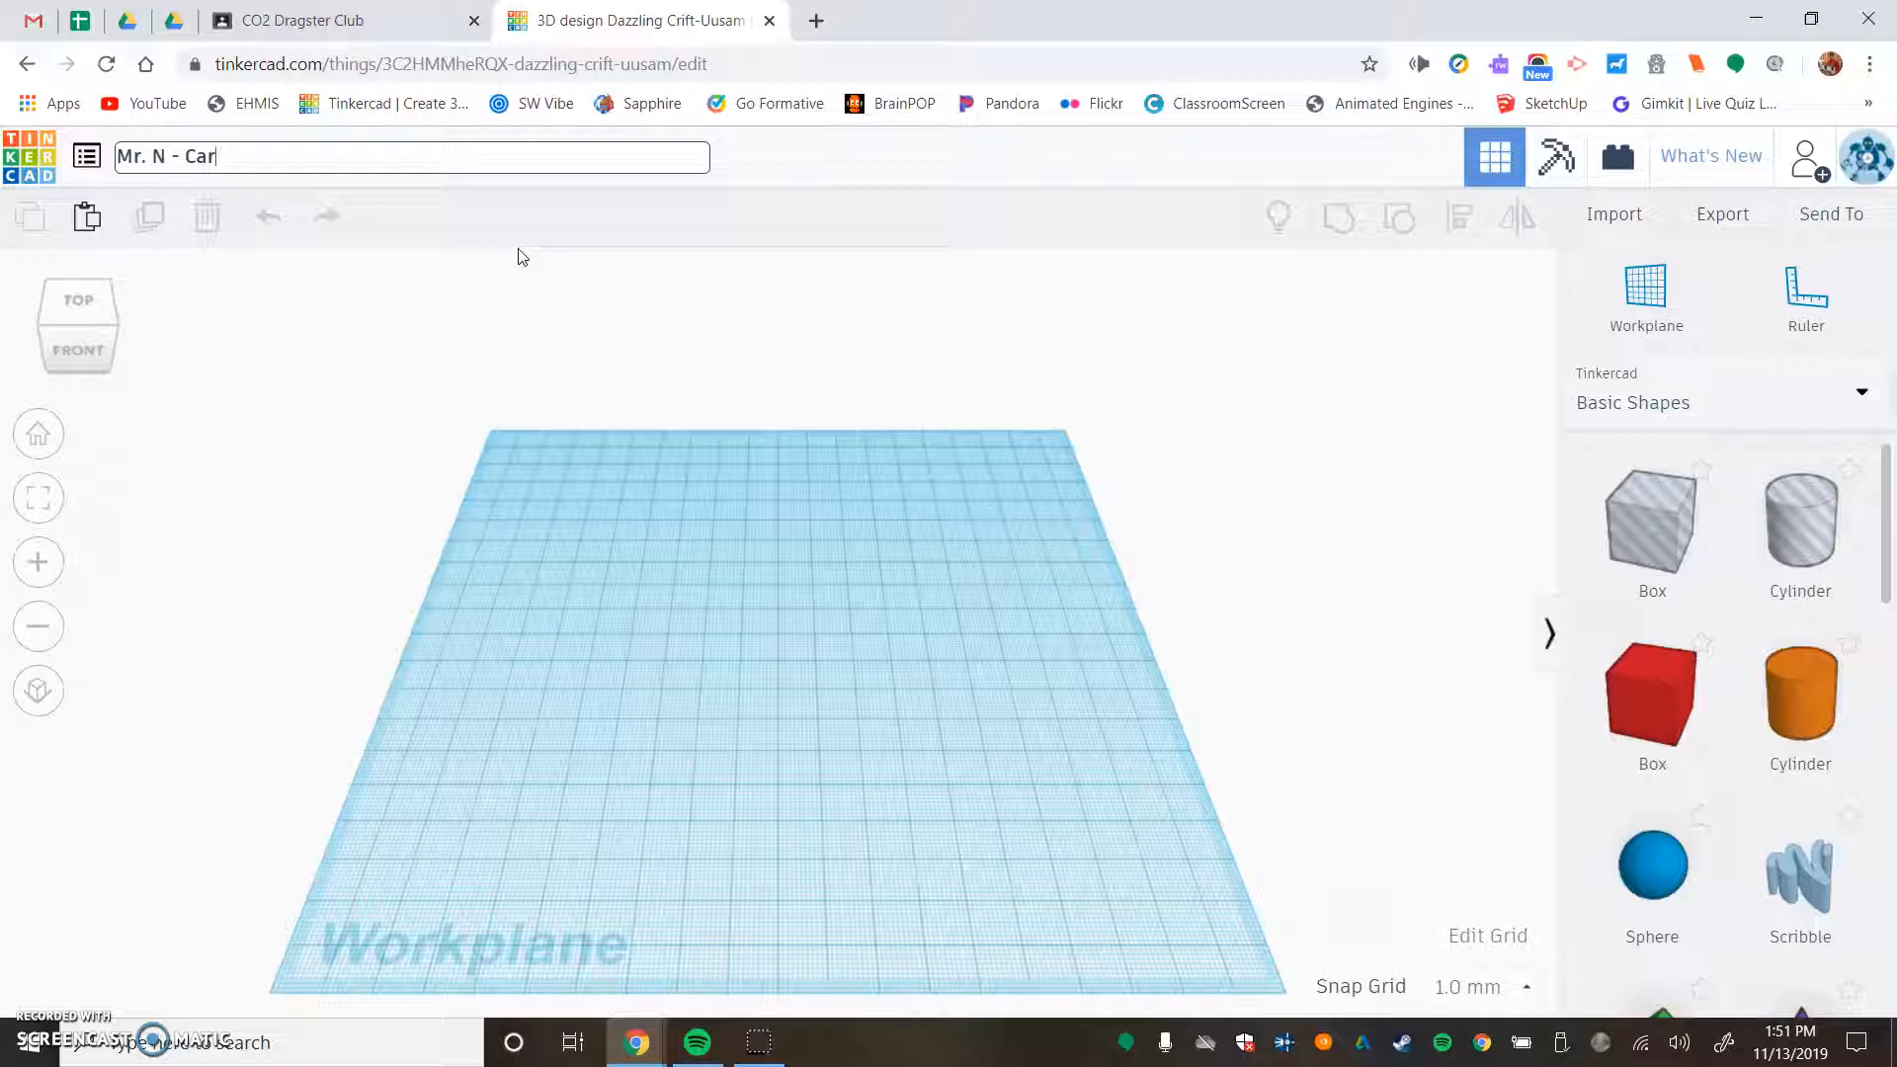
pyautogui.click(518, 252)
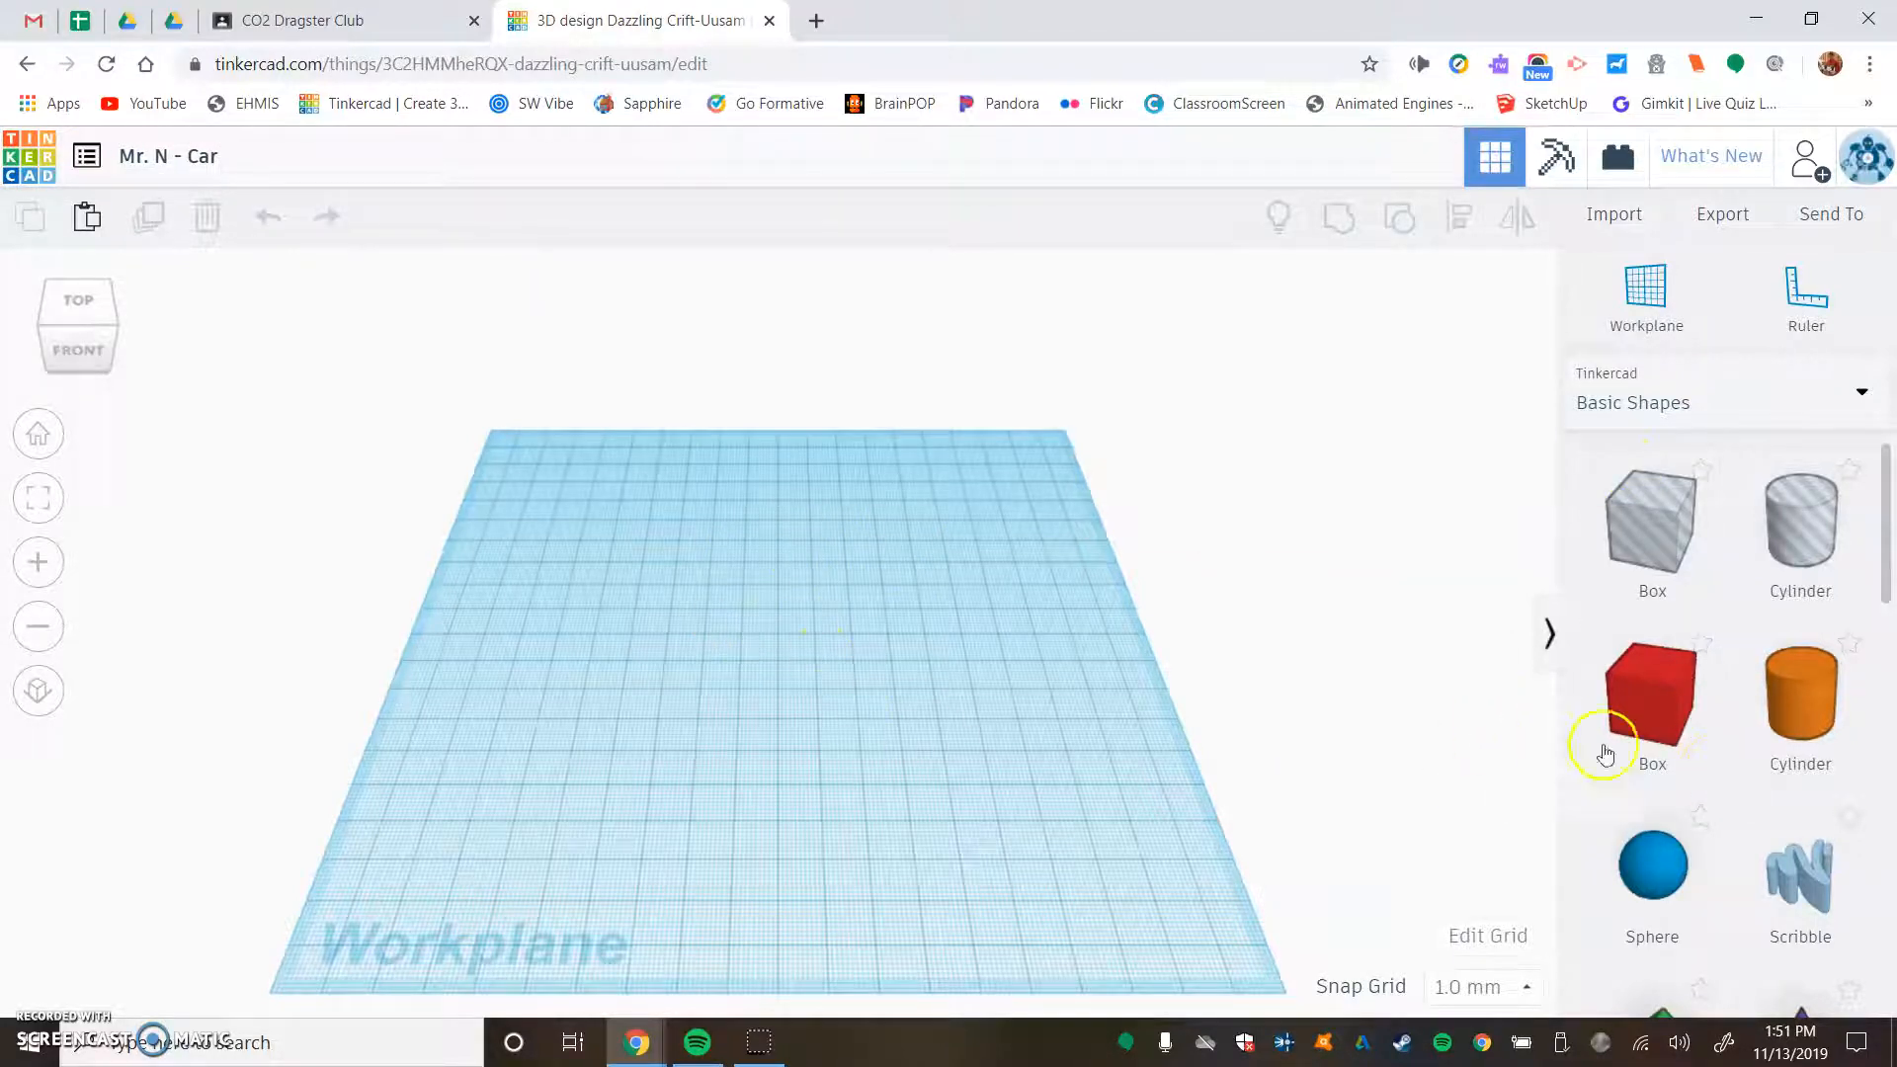
# - Place a red box on the workplane and set its footprint to 30 mm wide and 77 mm long
pyautogui.moveTo(1648, 696); pyautogui.dragTo(638, 691)
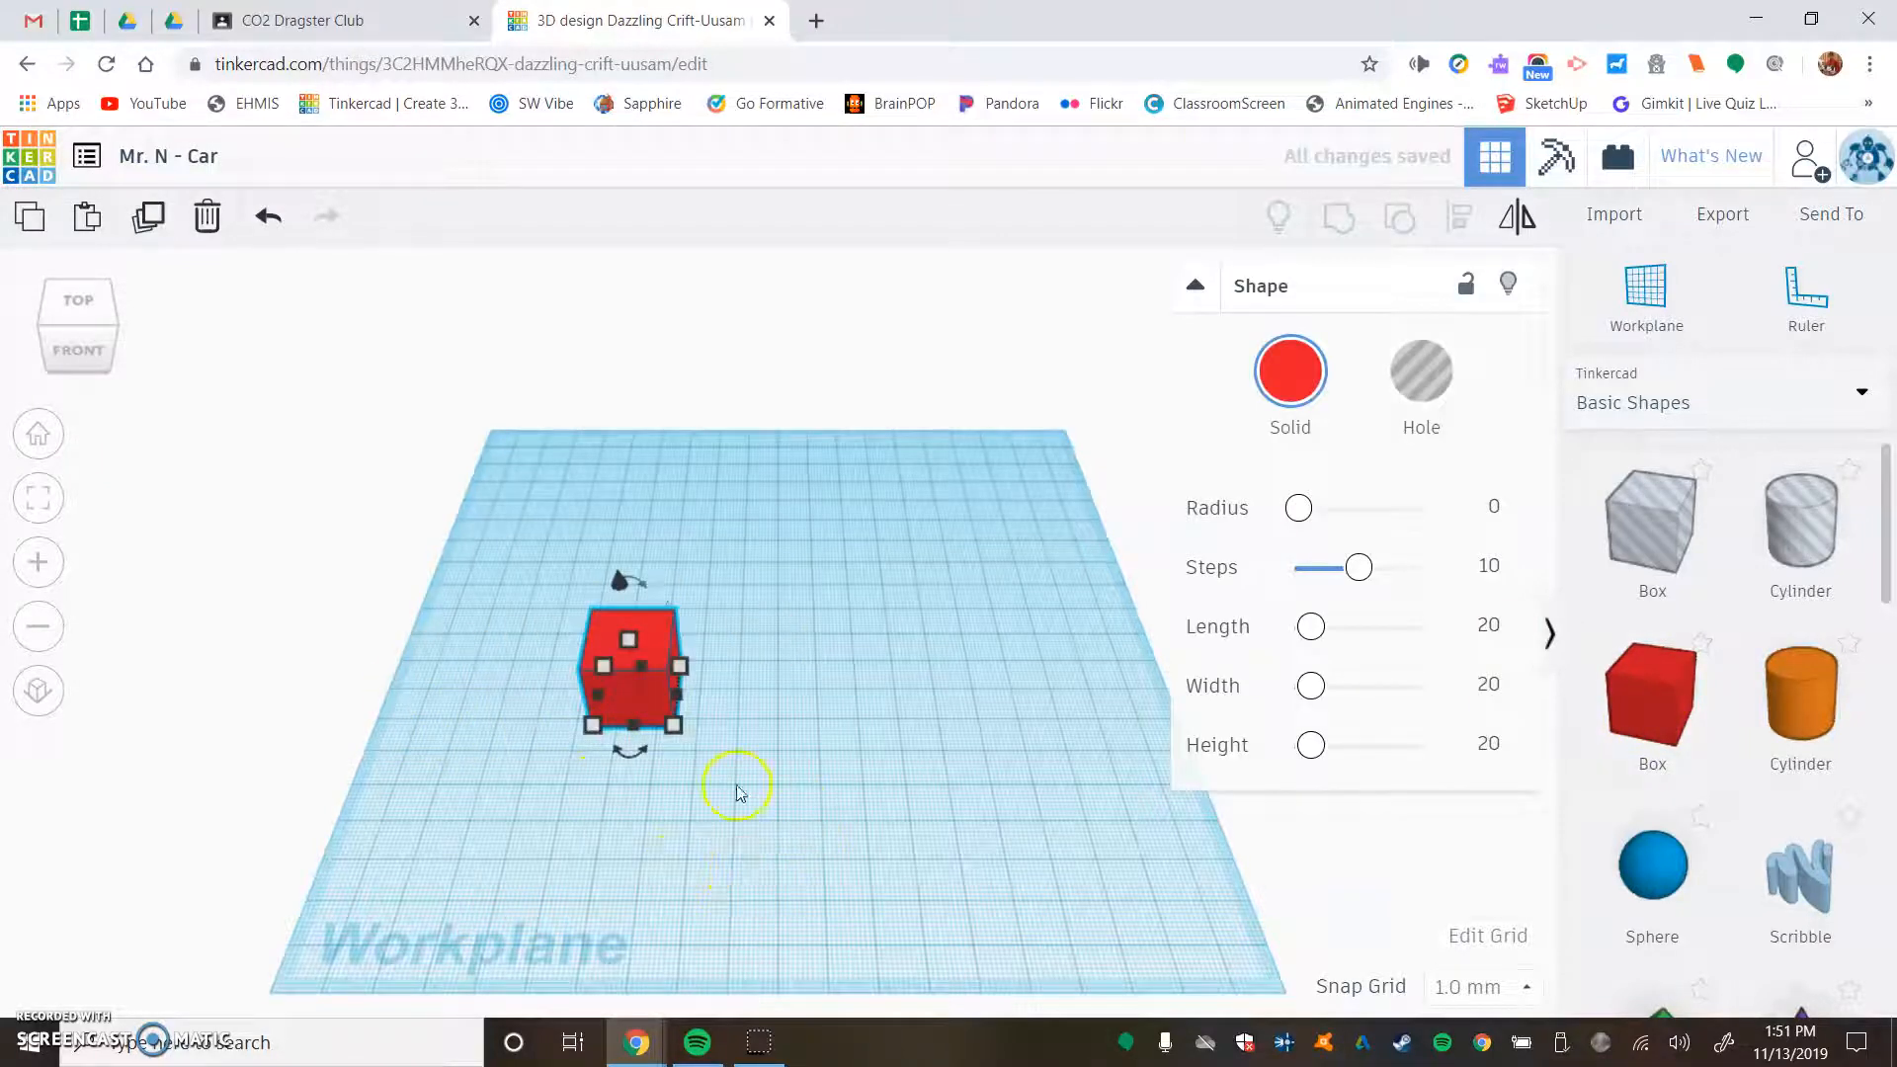
pyautogui.click(680, 732)
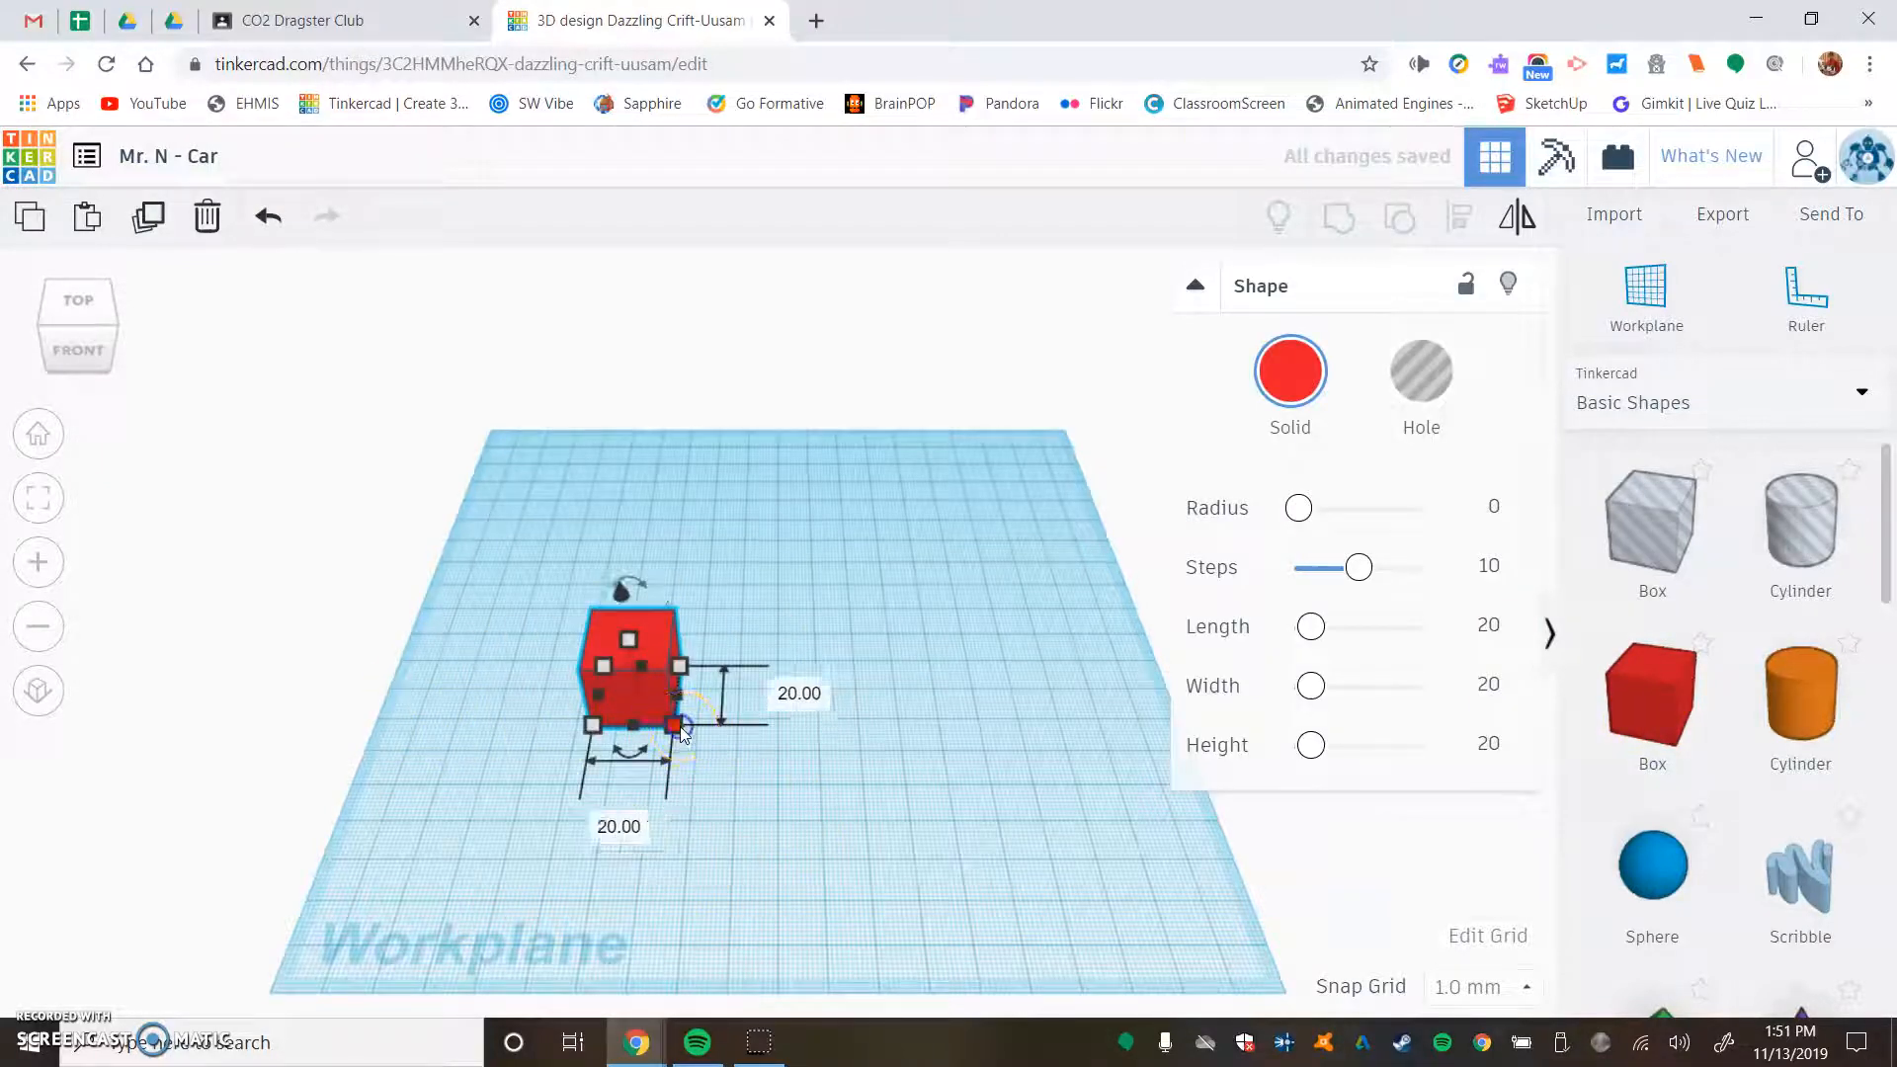
pyautogui.click(619, 826)
pyautogui.write('30')
pyautogui.press('Return')
pyautogui.click(855, 697)
pyautogui.write('77')
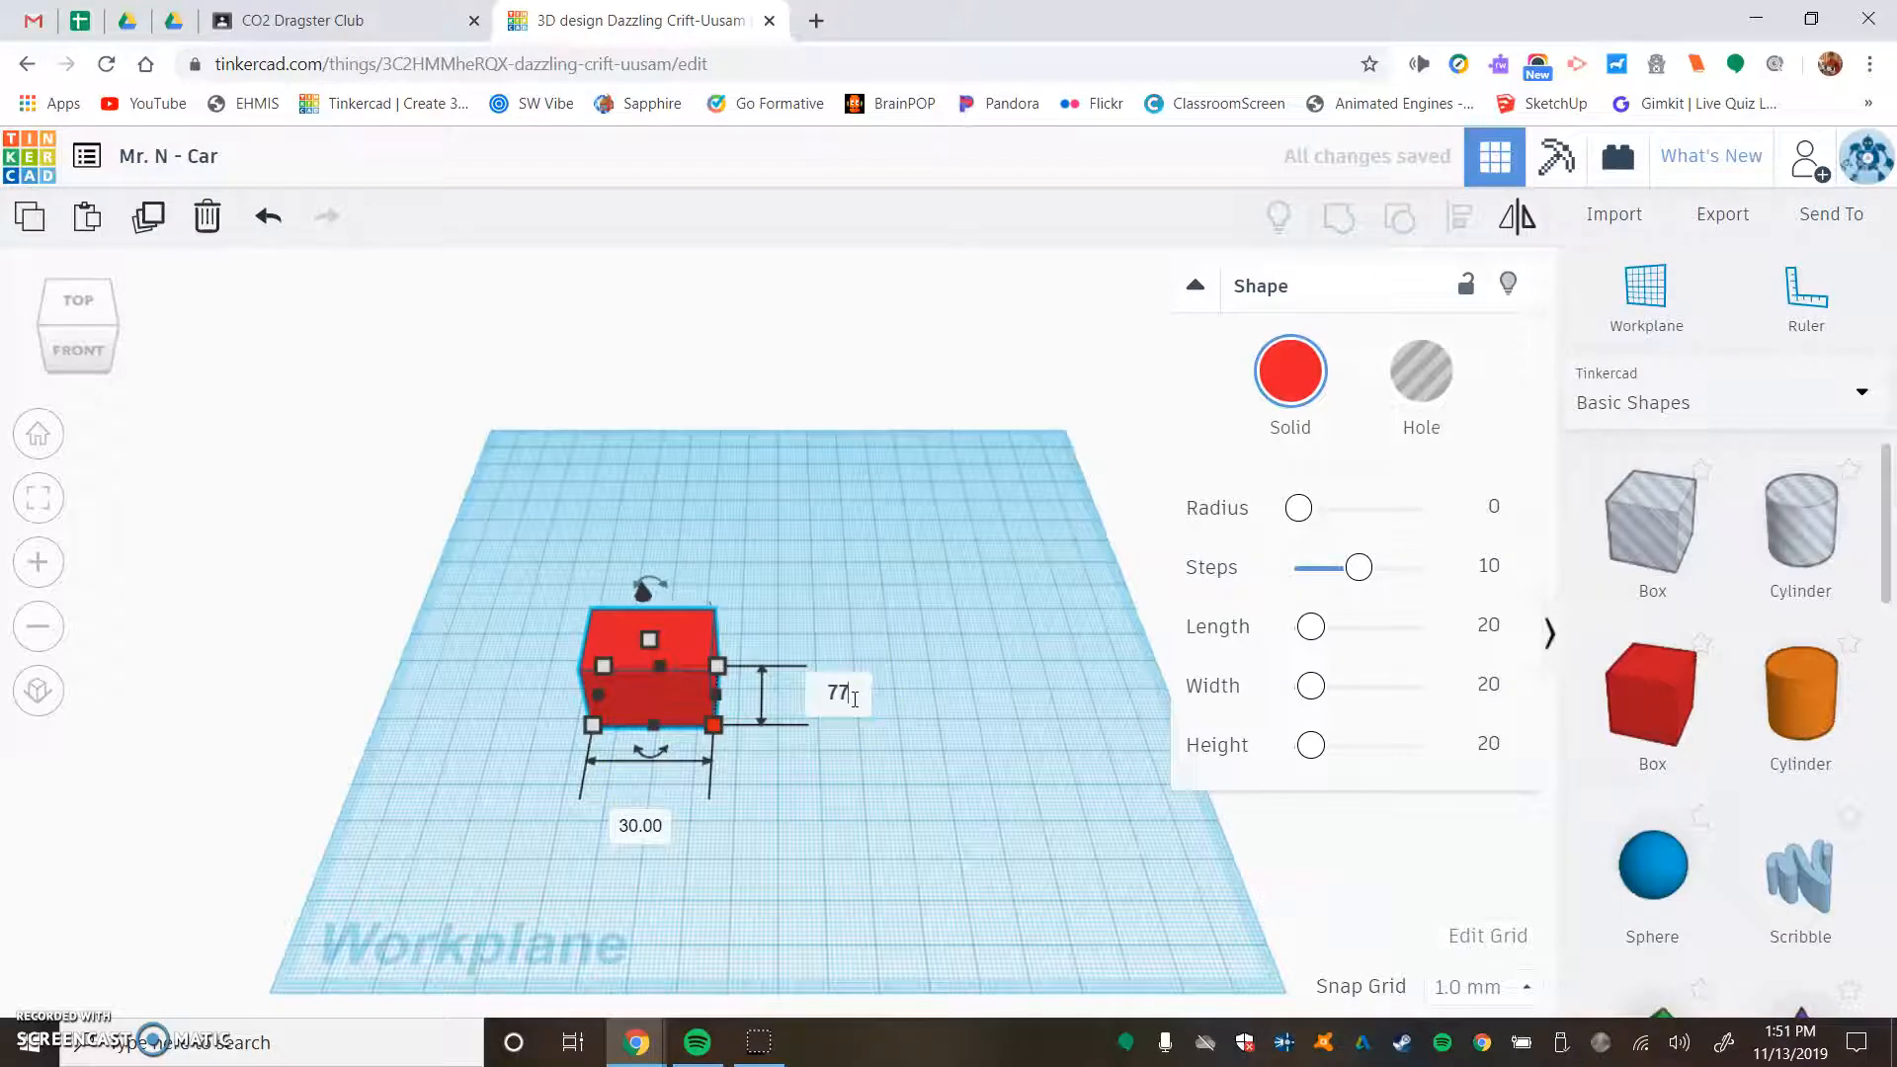
pyautogui.press('Return')
# - Set the box's height to 3 mm to make a thin base plate
pyautogui.click(643, 735)
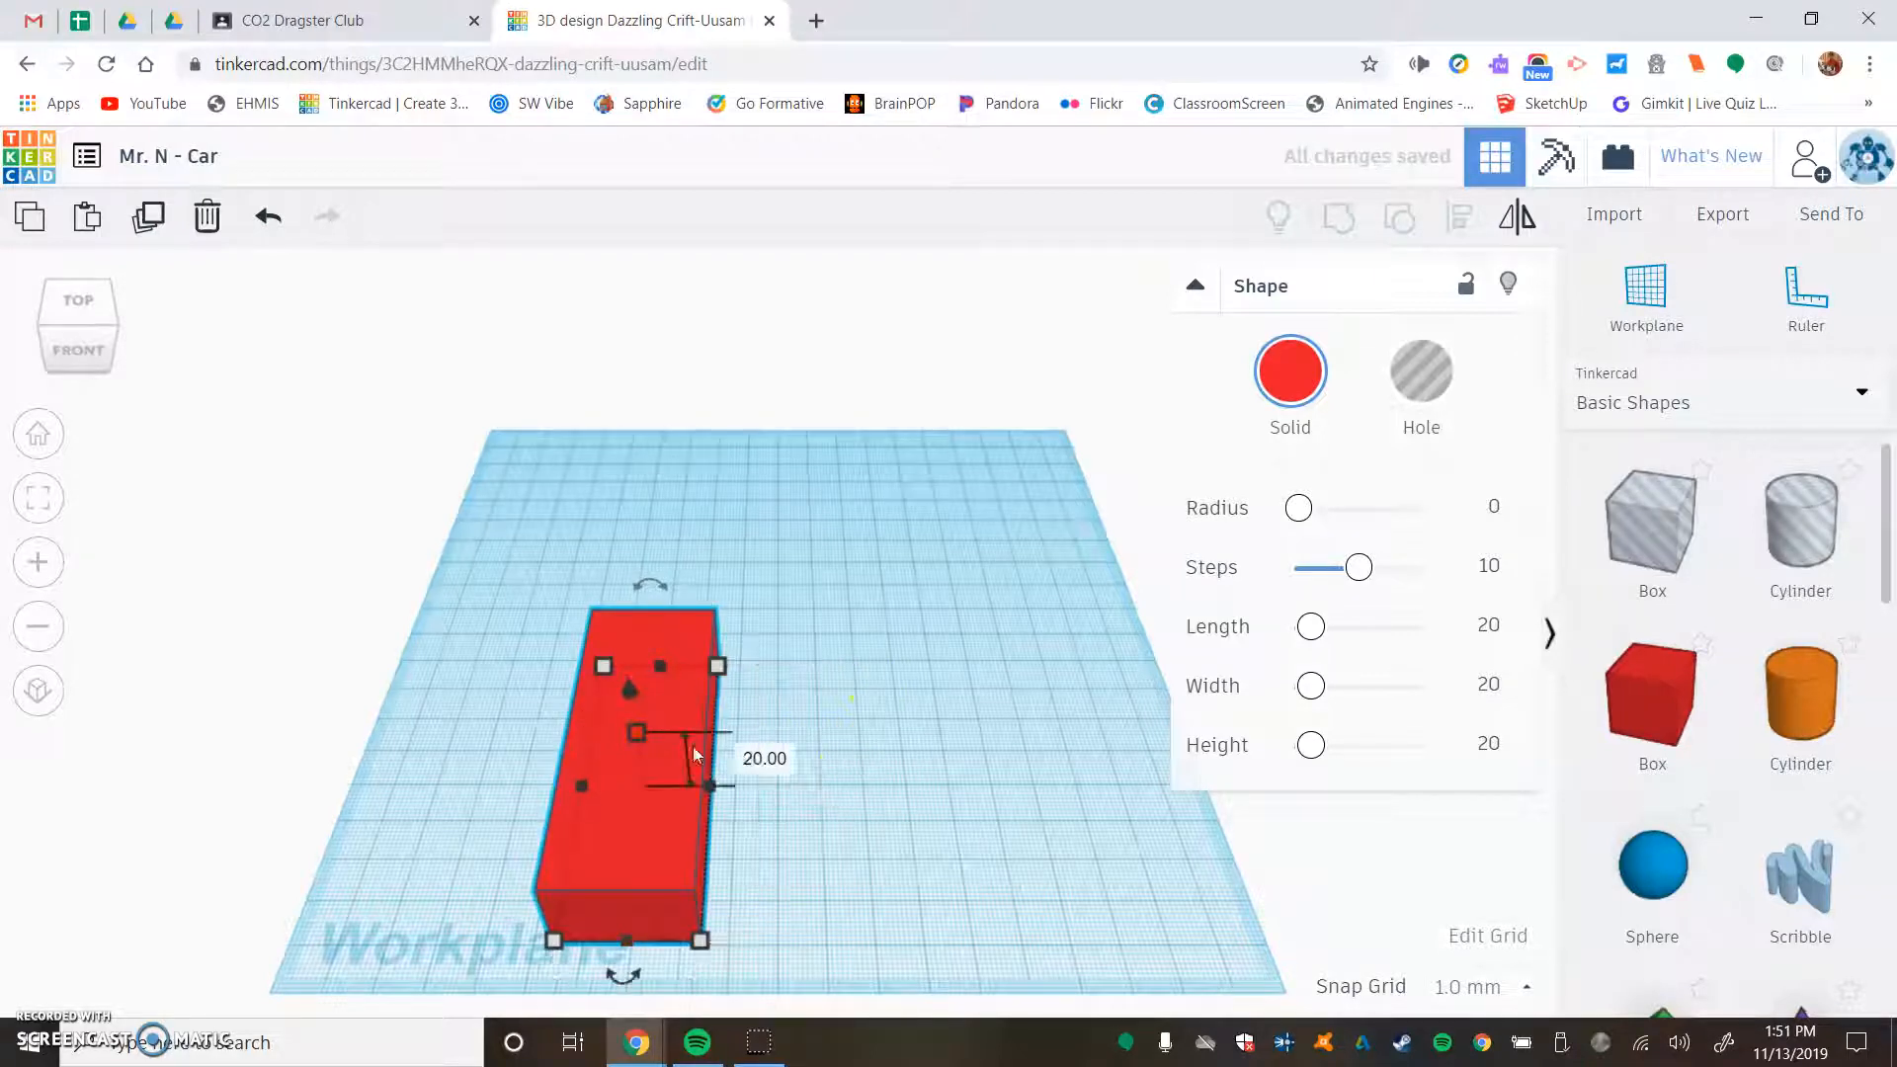
pyautogui.click(783, 759)
pyautogui.write('3')
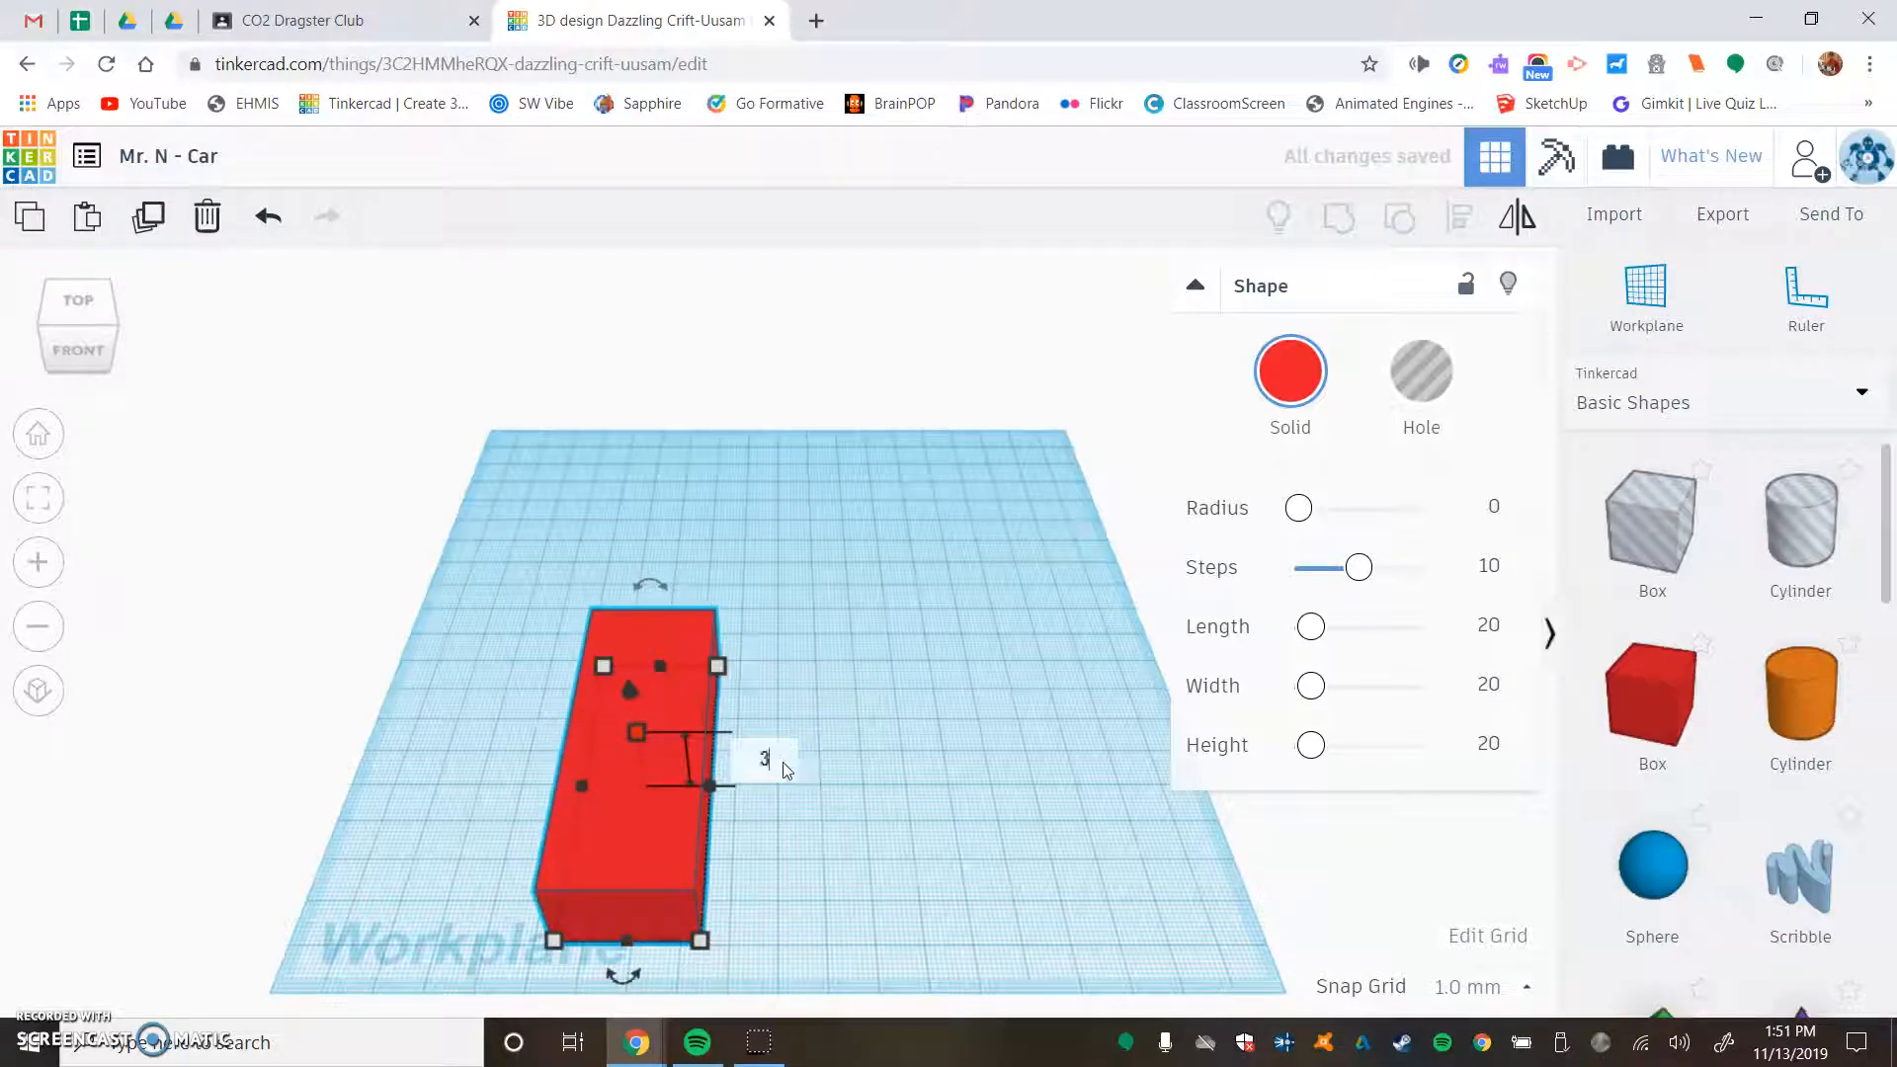
pyautogui.press('Return')
# - Lock the red base plate against editing and place the workplane on its top face
pyautogui.moveTo(644, 780); pyautogui.dragTo(805, 682)
pyautogui.moveTo(534, 731); pyautogui.dragTo(211, 534, button='right')
pyautogui.moveTo(467, 859); pyautogui.dragTo(511, 632, button='right')
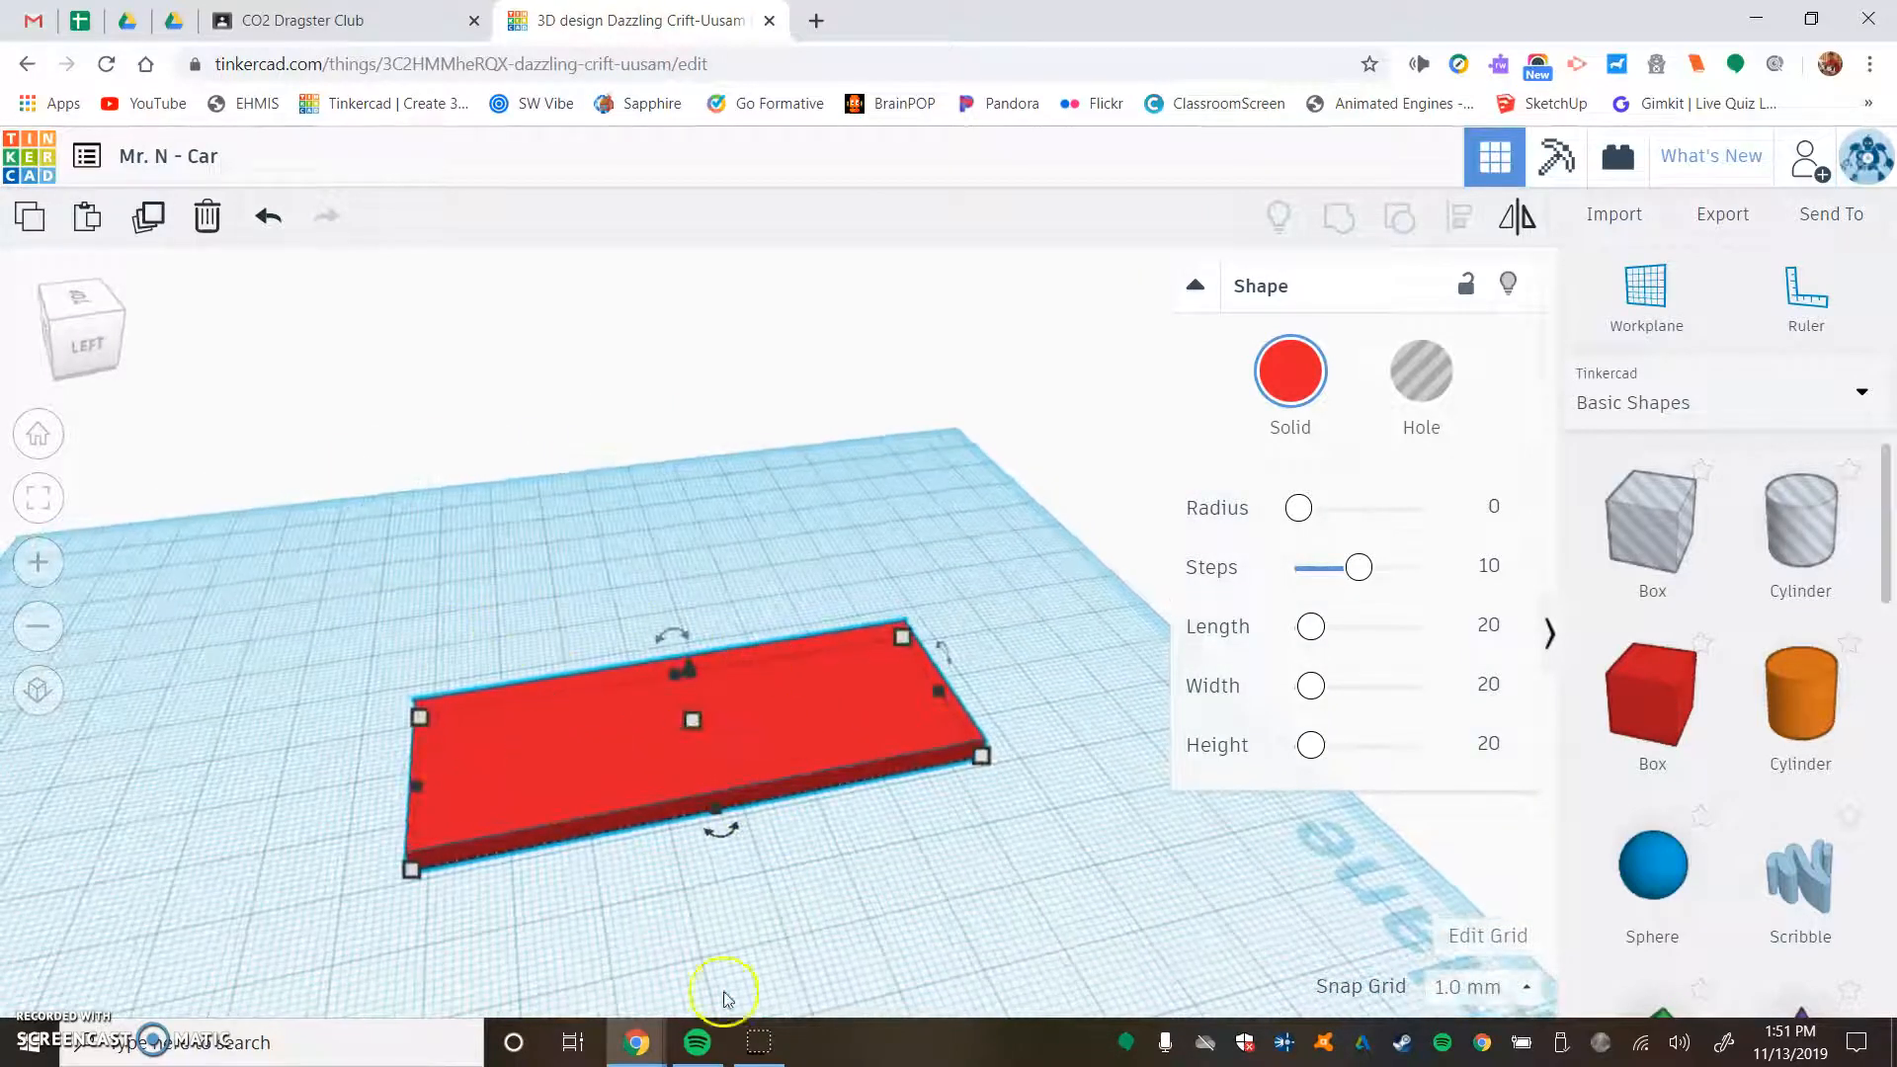
pyautogui.moveTo(749, 880); pyautogui.dragTo(714, 637, button='right')
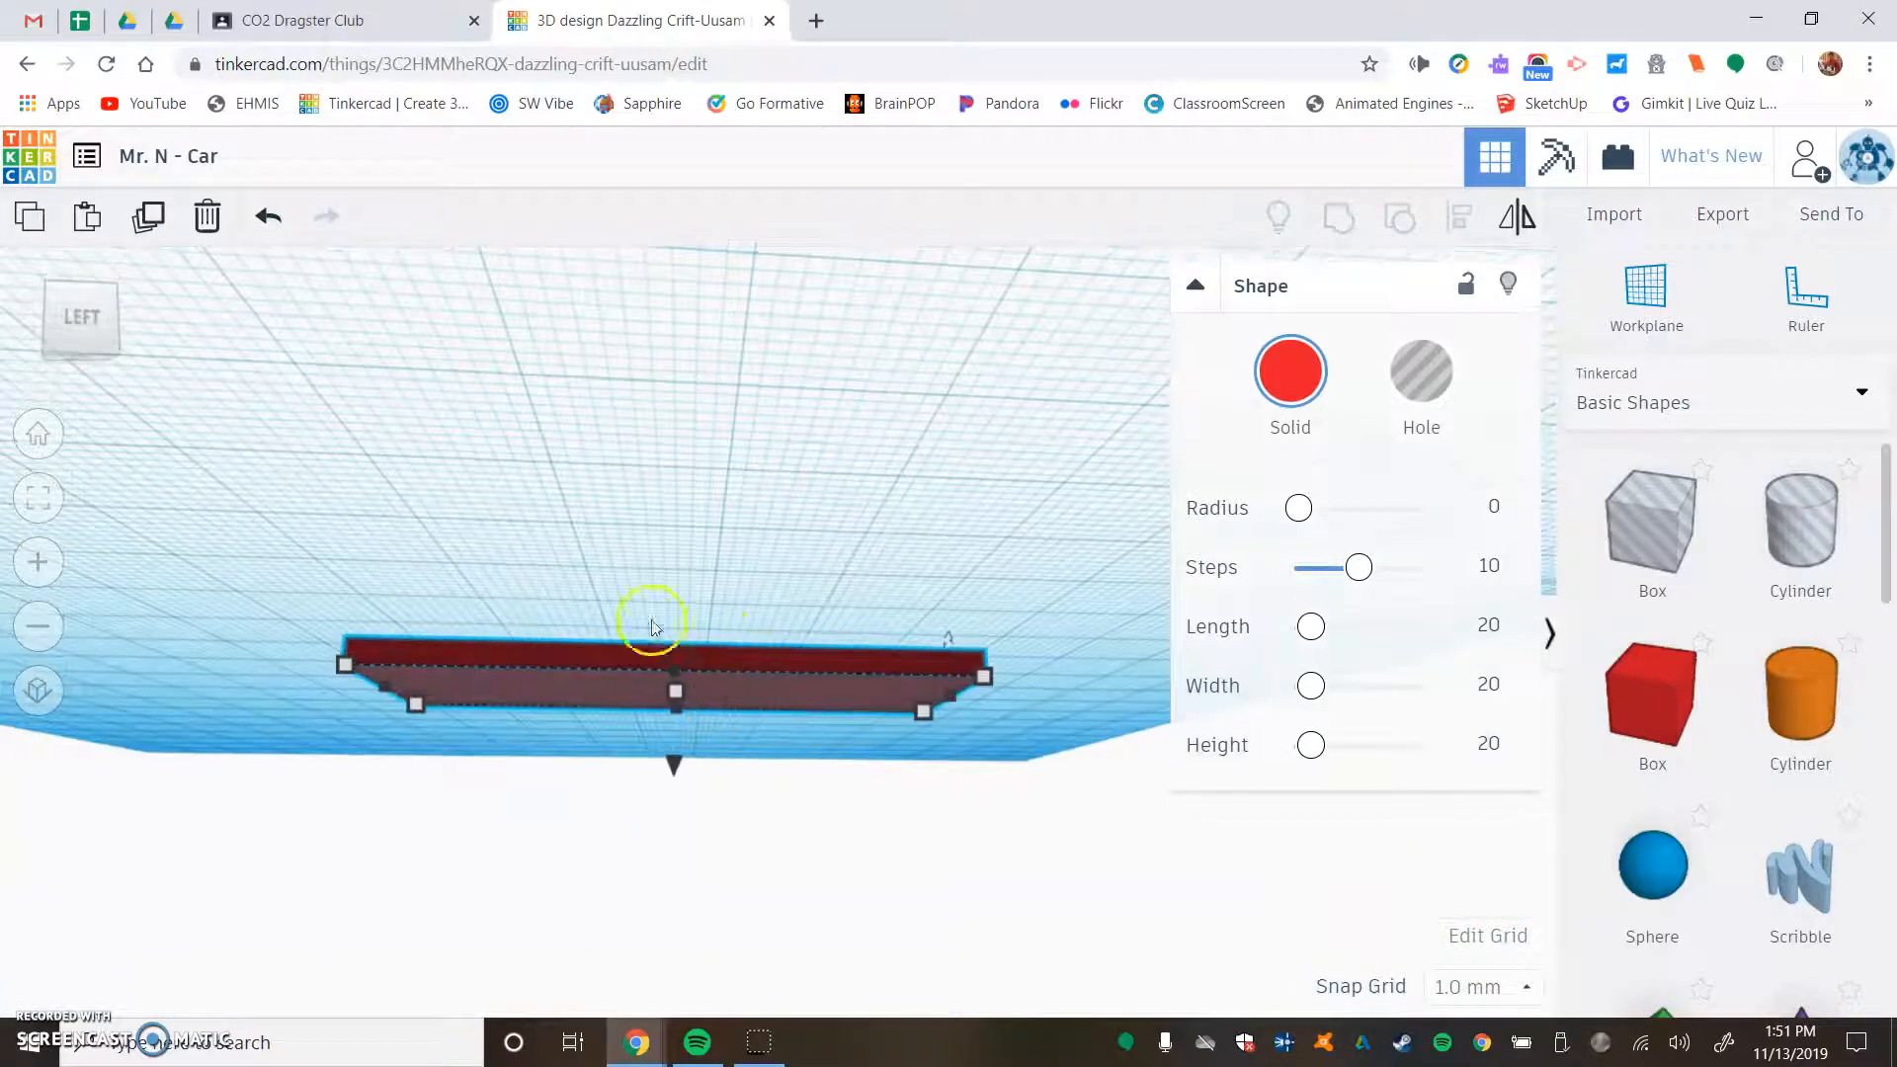
pyautogui.moveTo(614, 728); pyautogui.dragTo(755, 699, button='right')
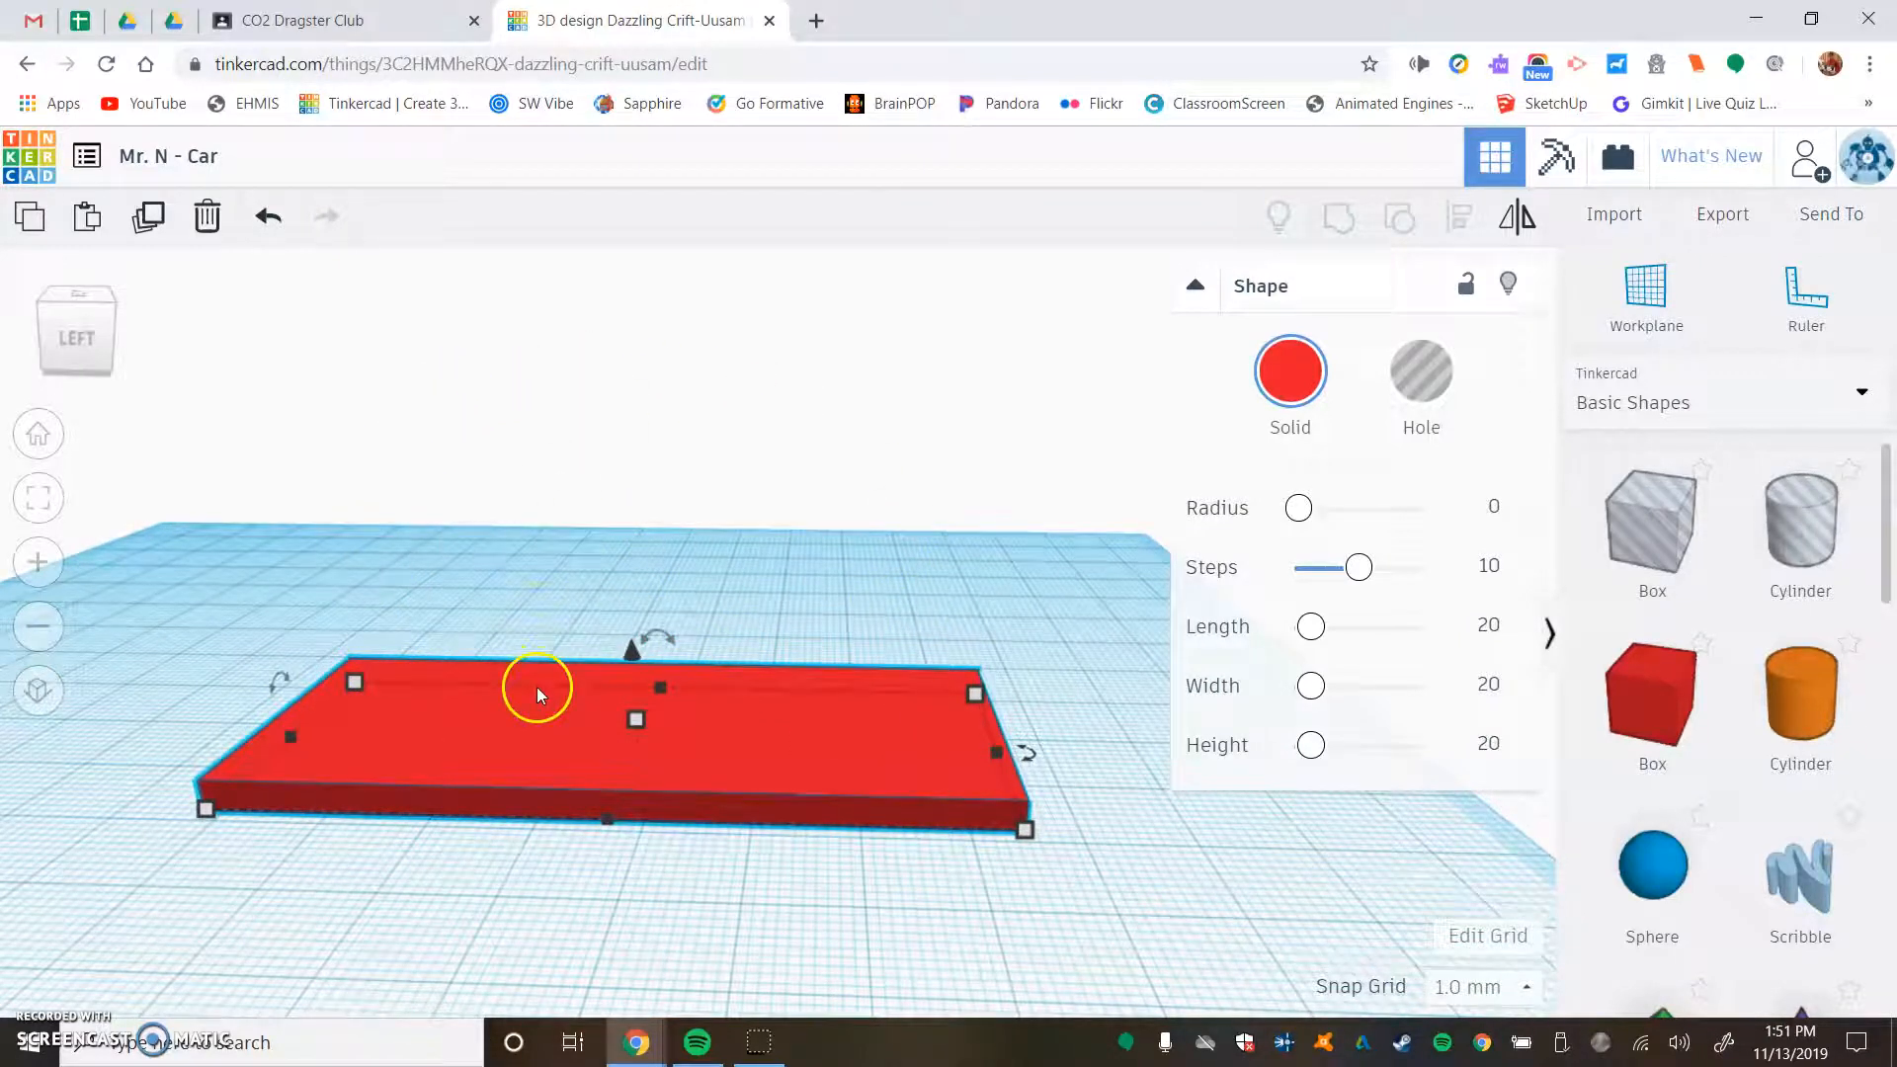
pyautogui.moveTo(568, 450); pyautogui.dragTo(613, 728, button='right')
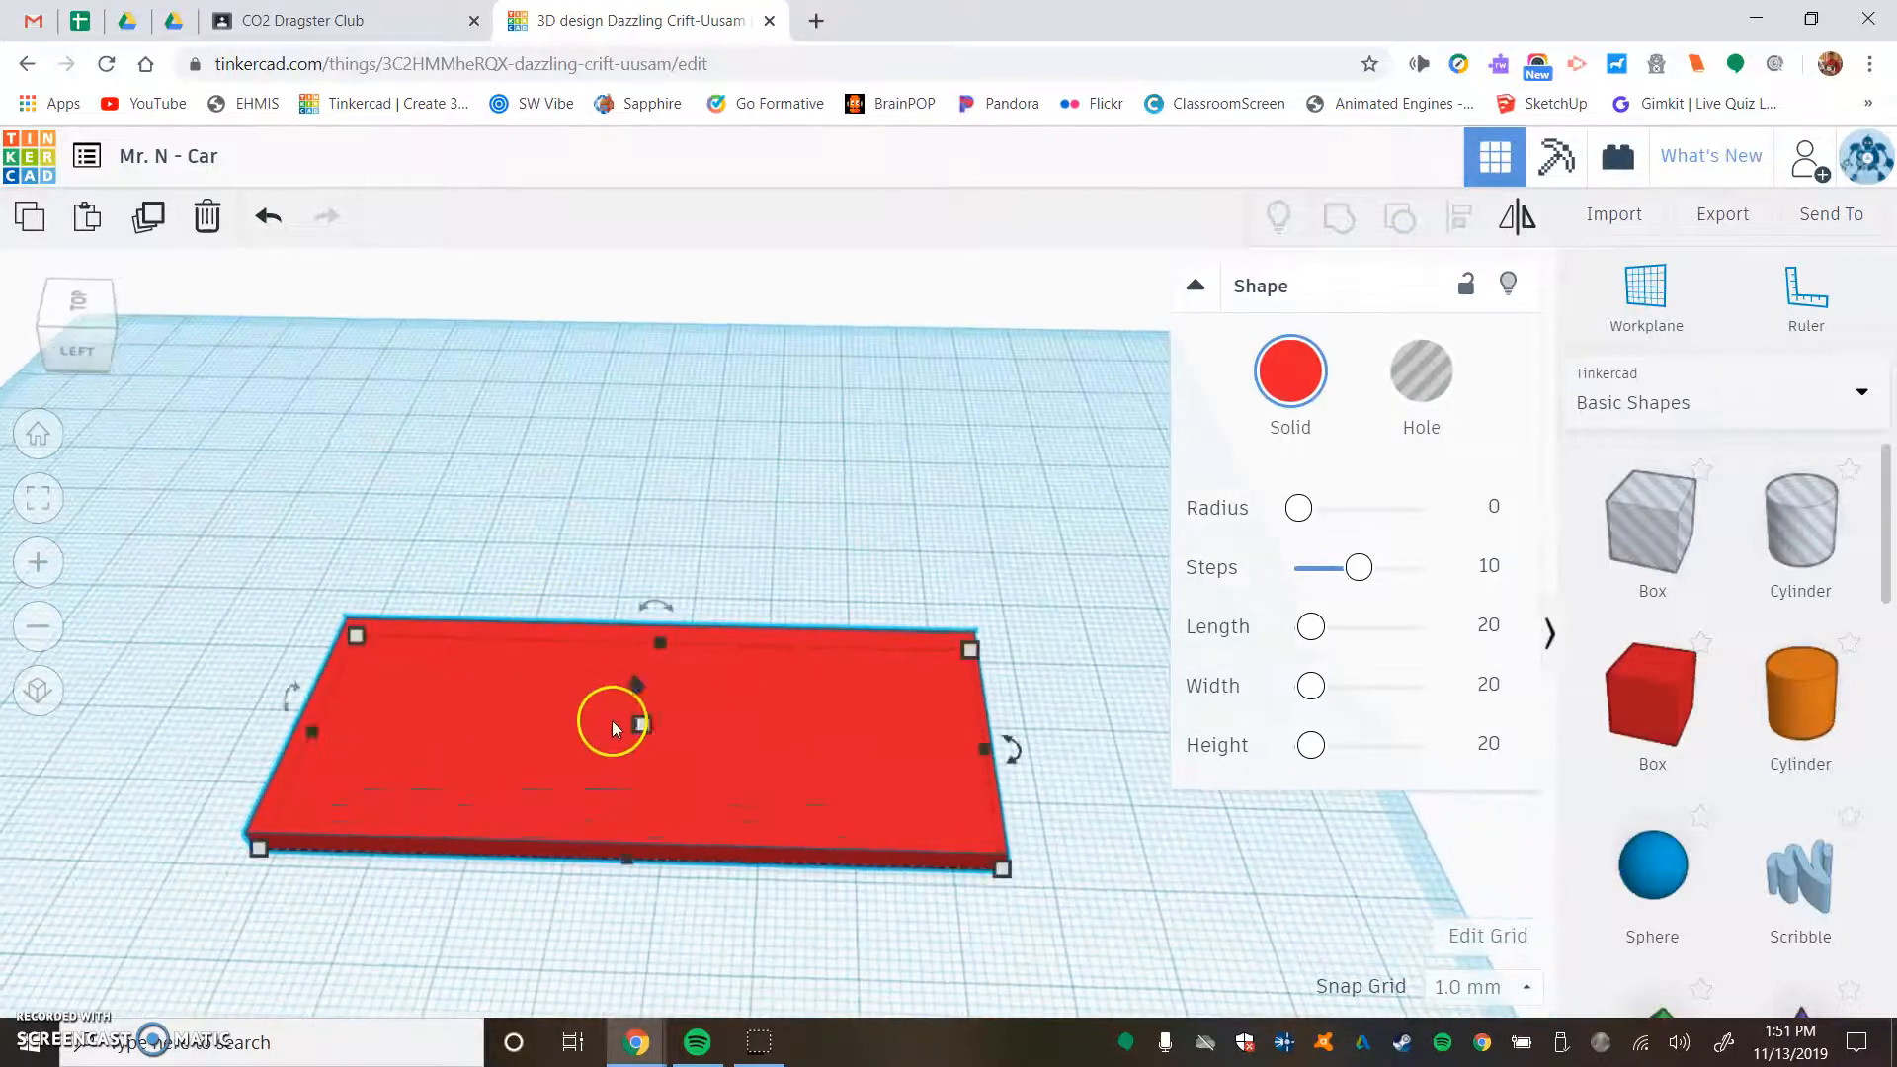
pyautogui.click(1467, 286)
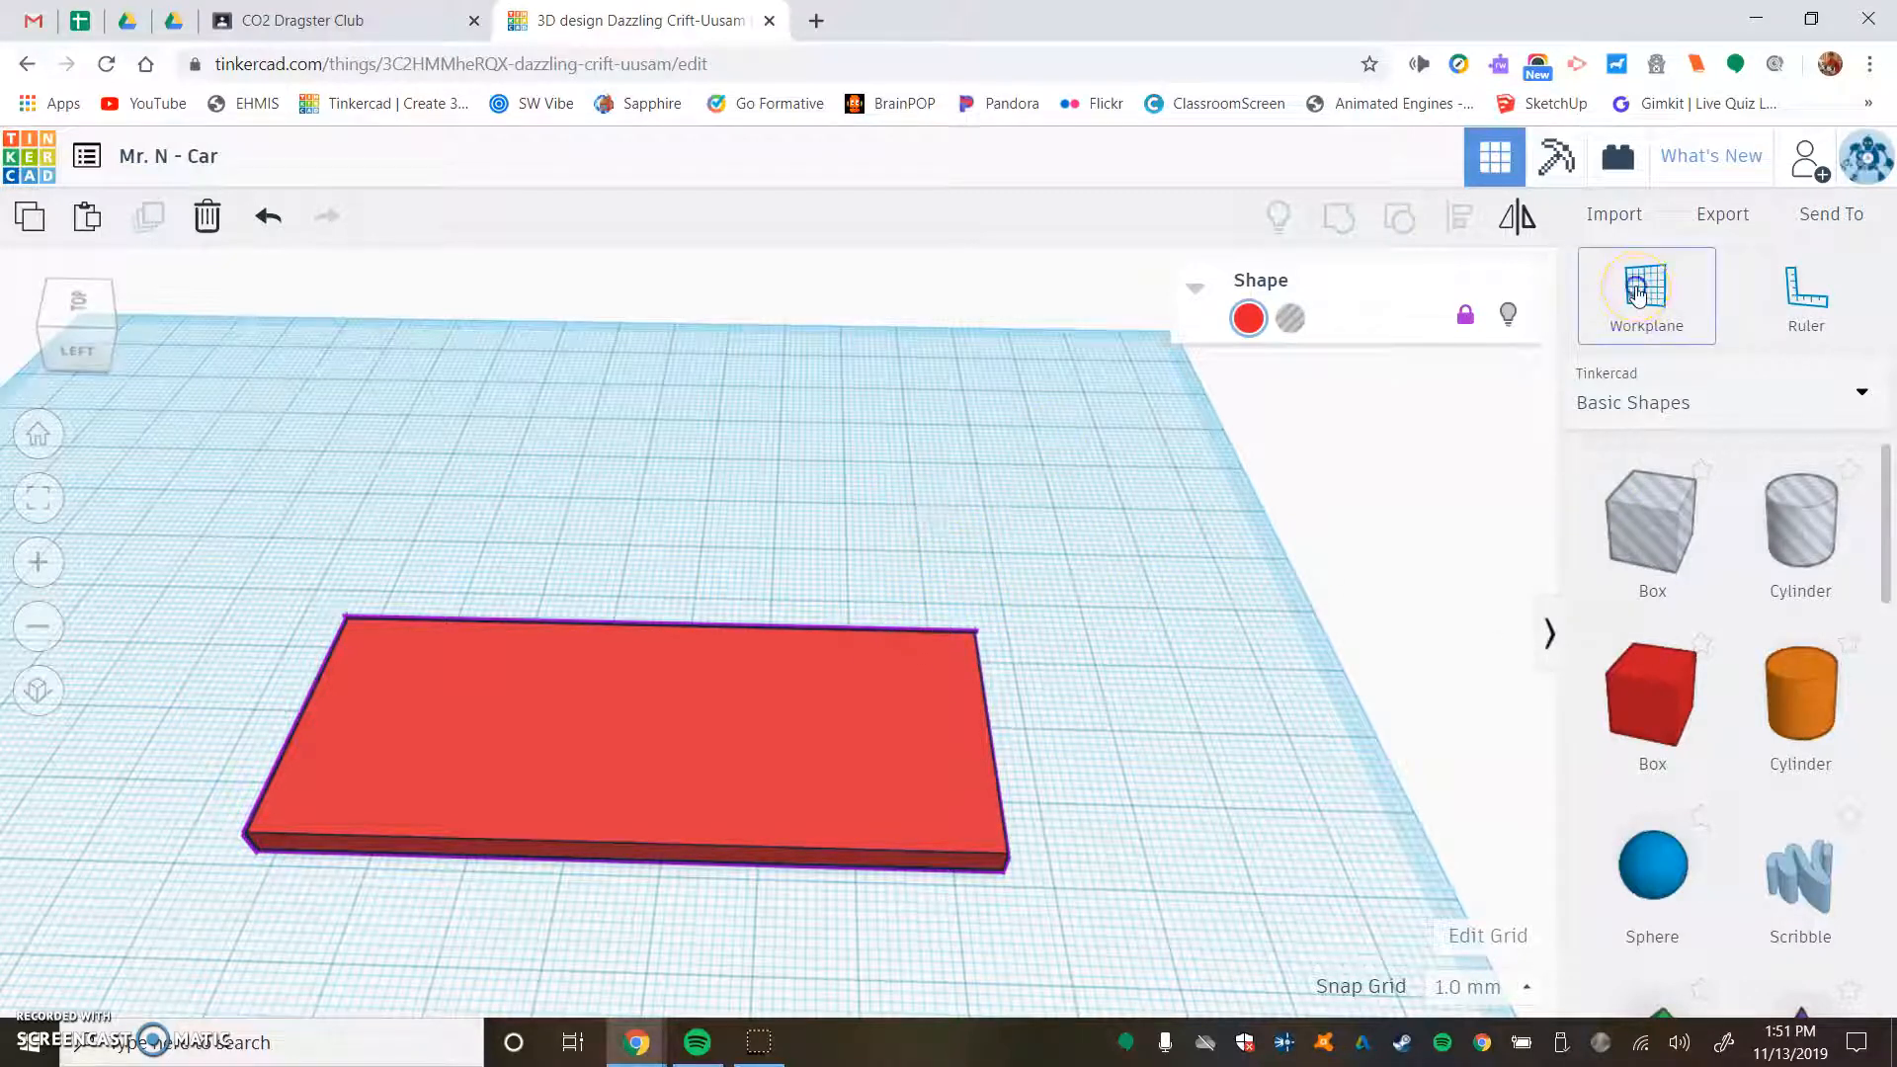
pyautogui.click(789, 721)
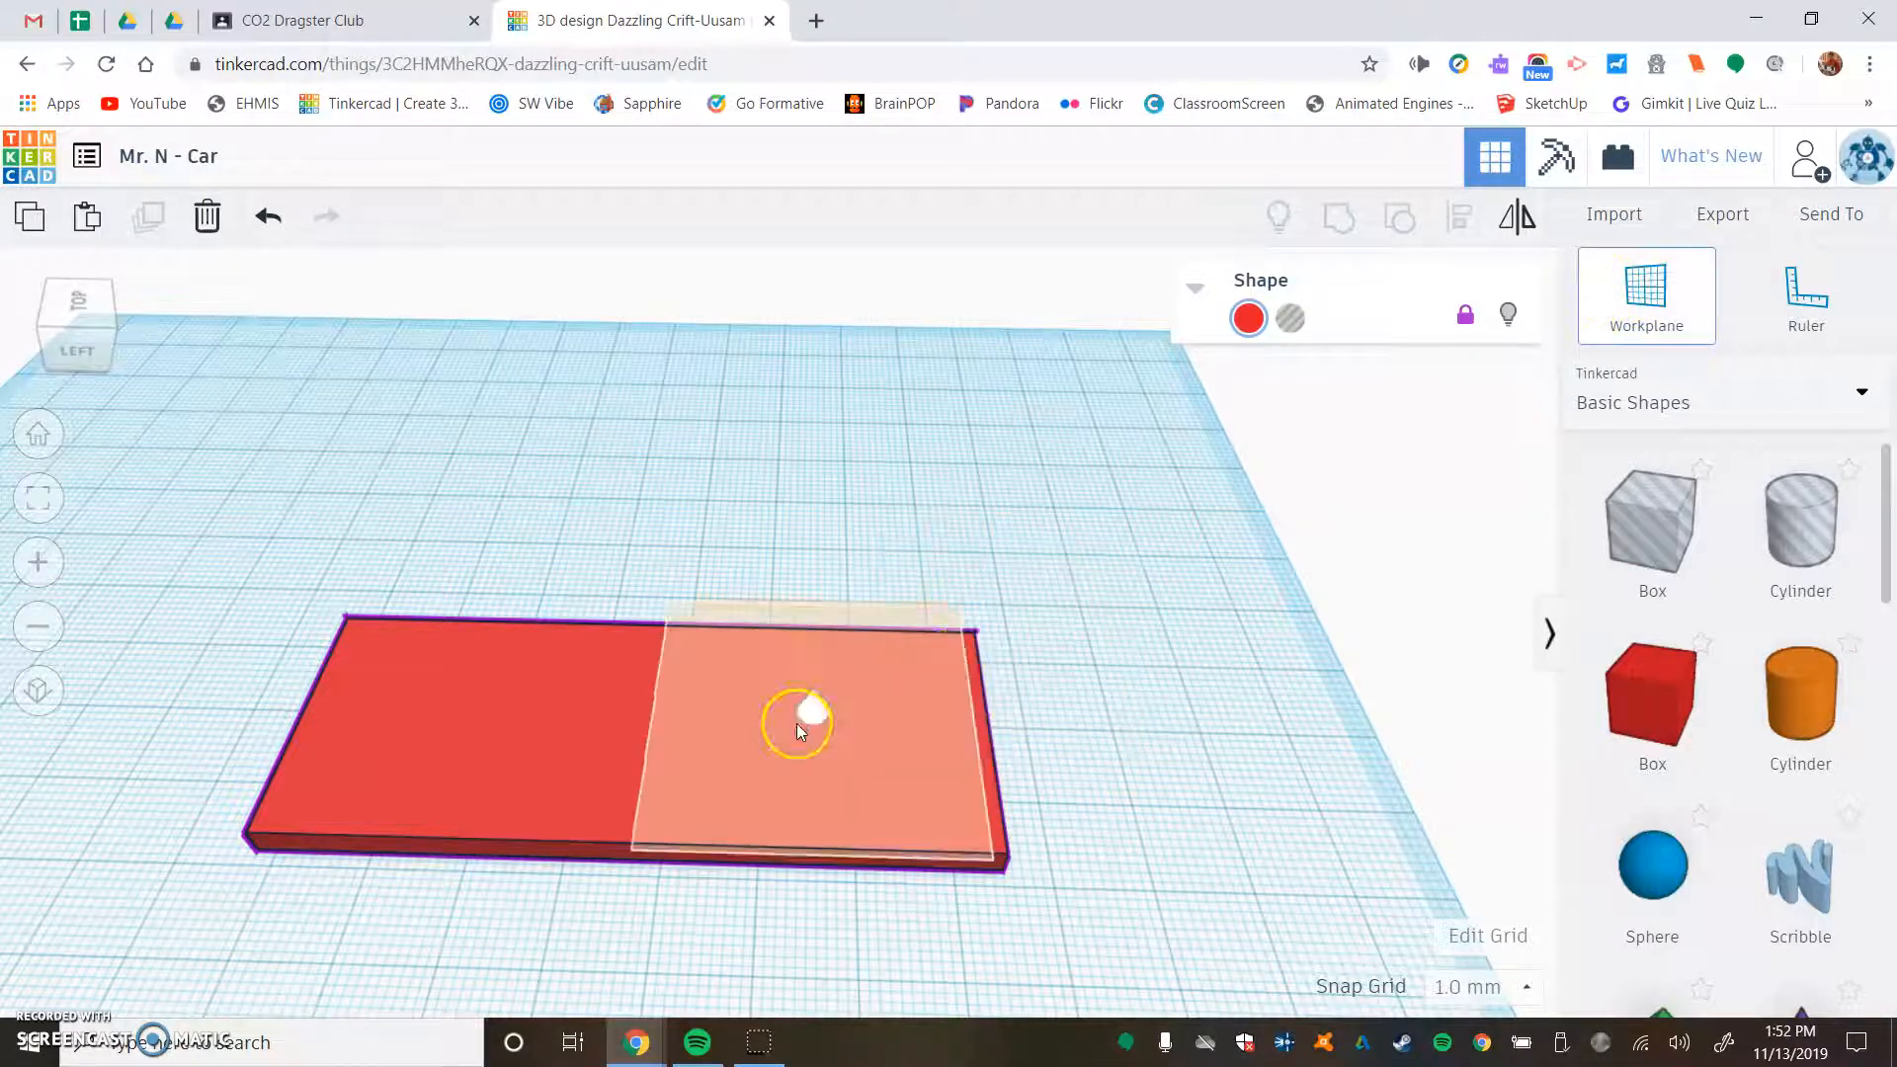
# - Add a wedge on top of the base plate at one end, sloping down towards the plate's end
pyautogui.moveTo(954, 854); pyautogui.dragTo(1024, 839, button='right')
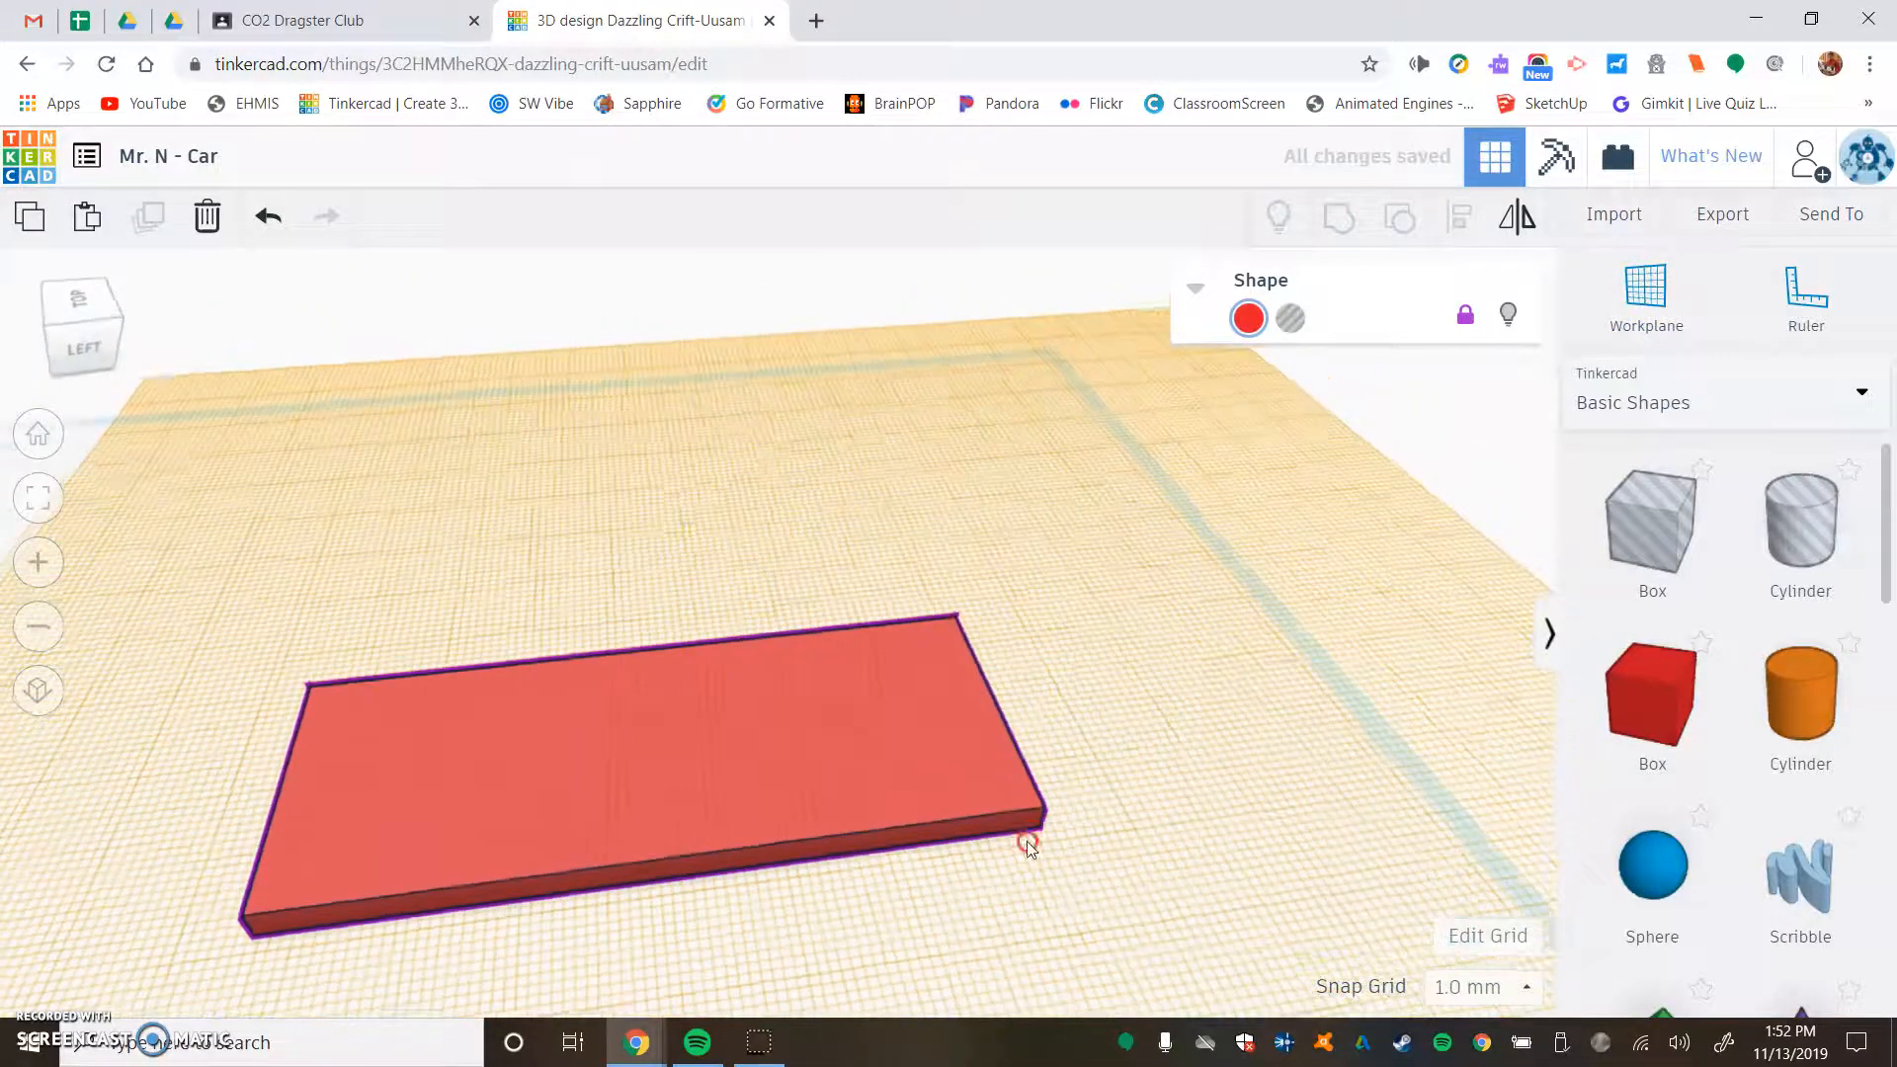
pyautogui.scroll(-2, 1792, 670)
pyautogui.scroll(-4, 1796, 675)
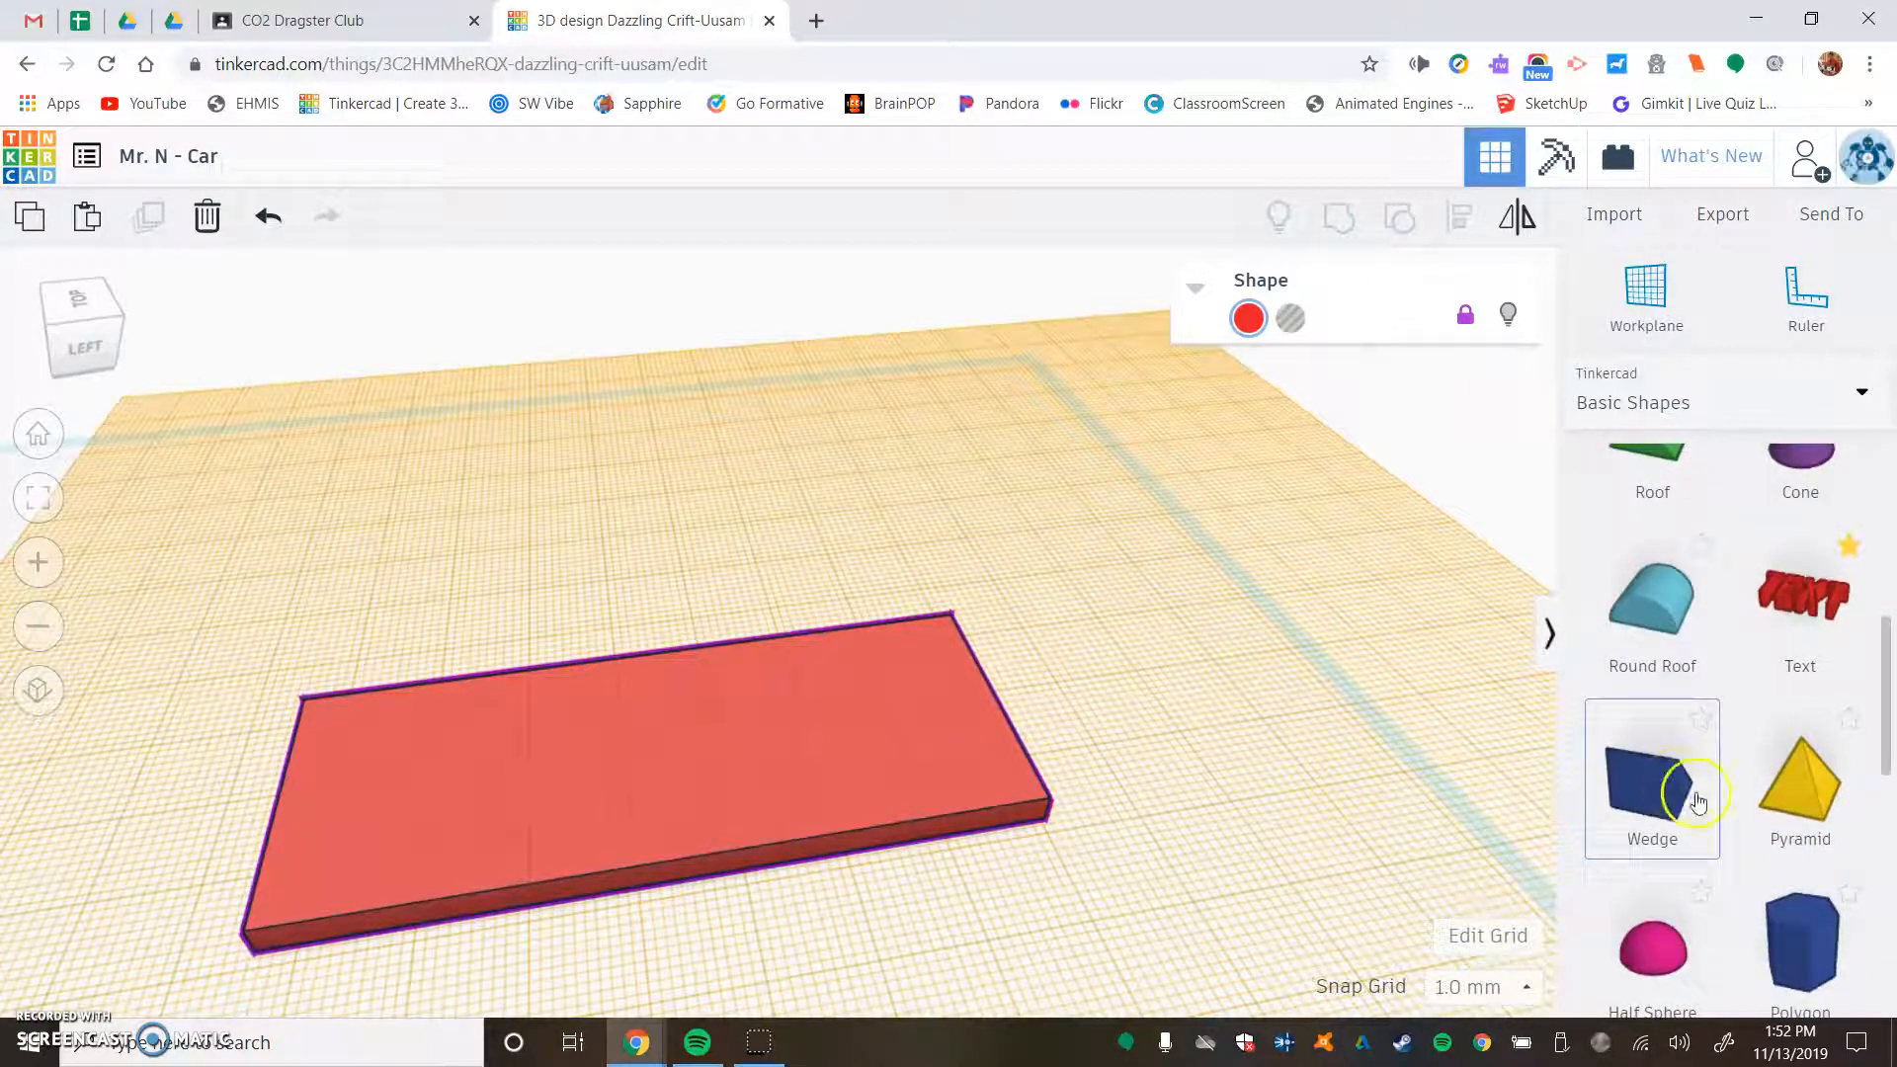
pyautogui.scroll(4, 1769, 568)
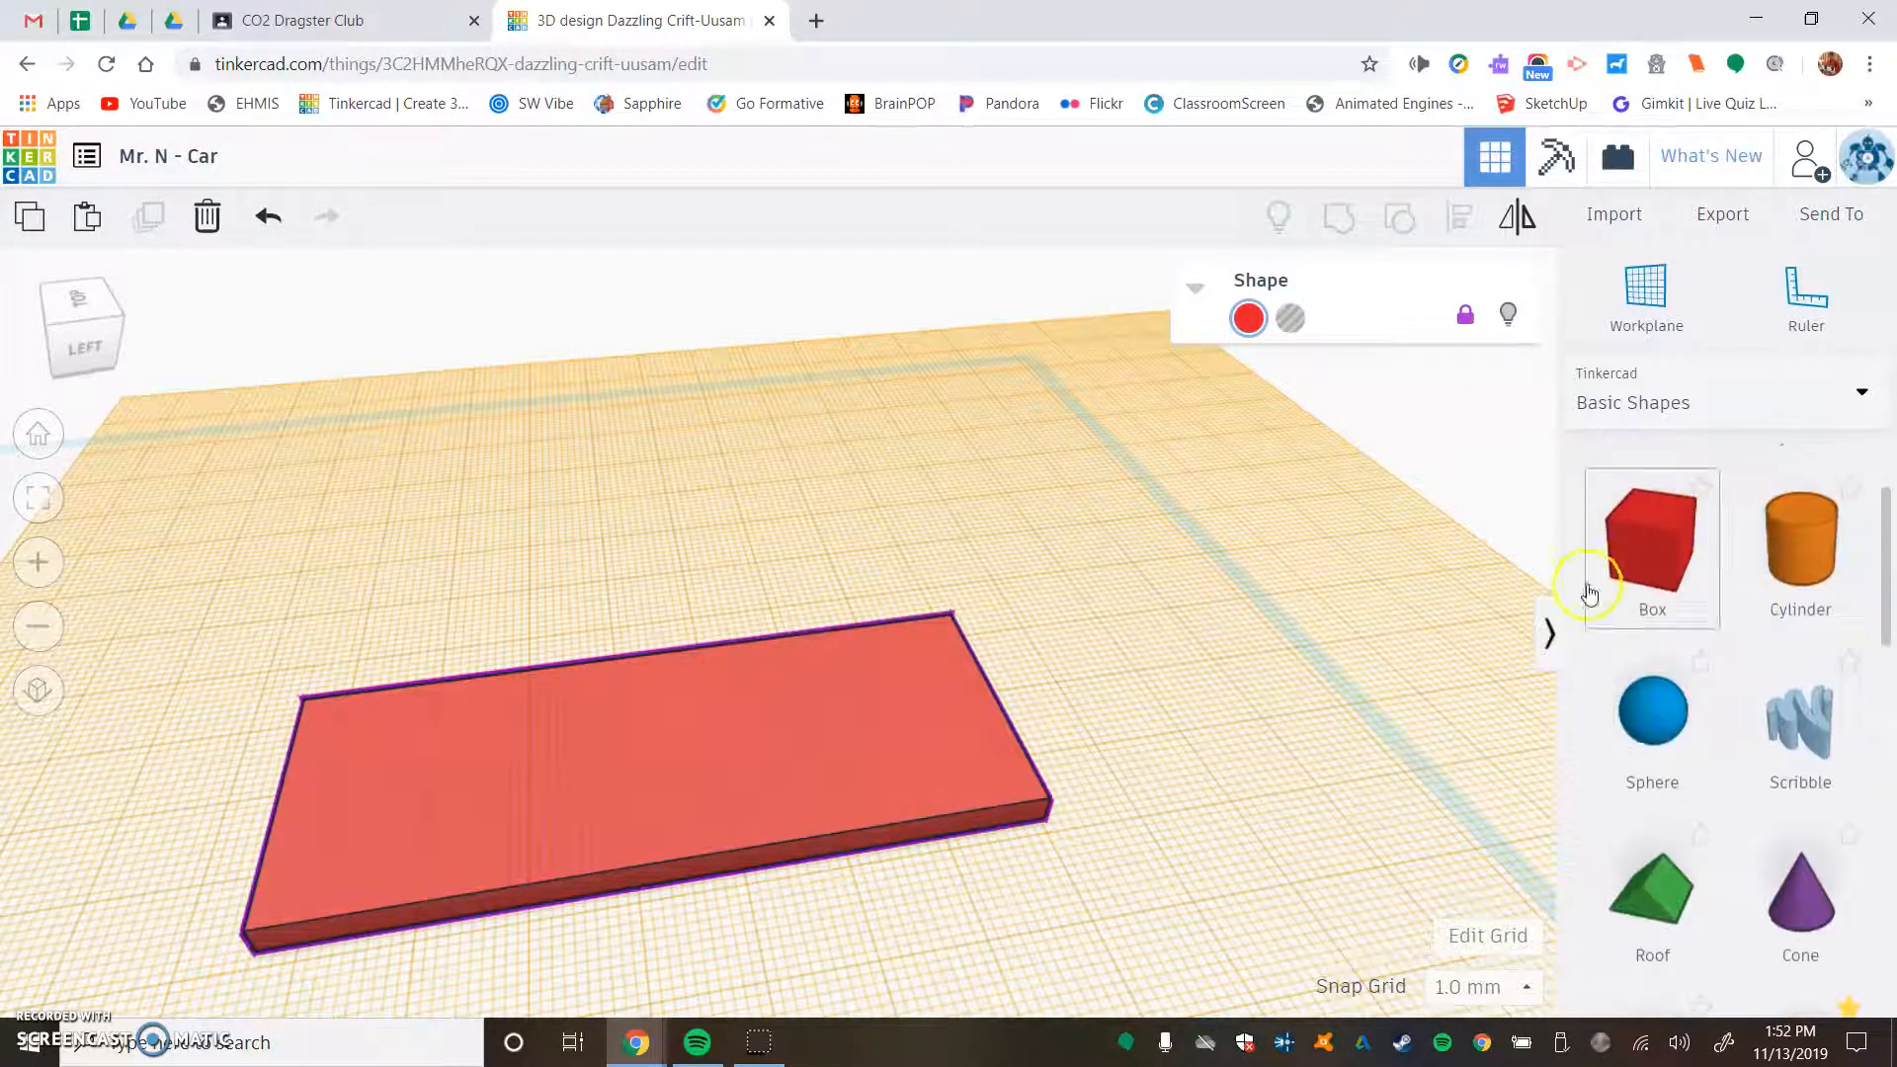
pyautogui.scroll(-1, 1691, 743)
pyautogui.scroll(-6, 1691, 744)
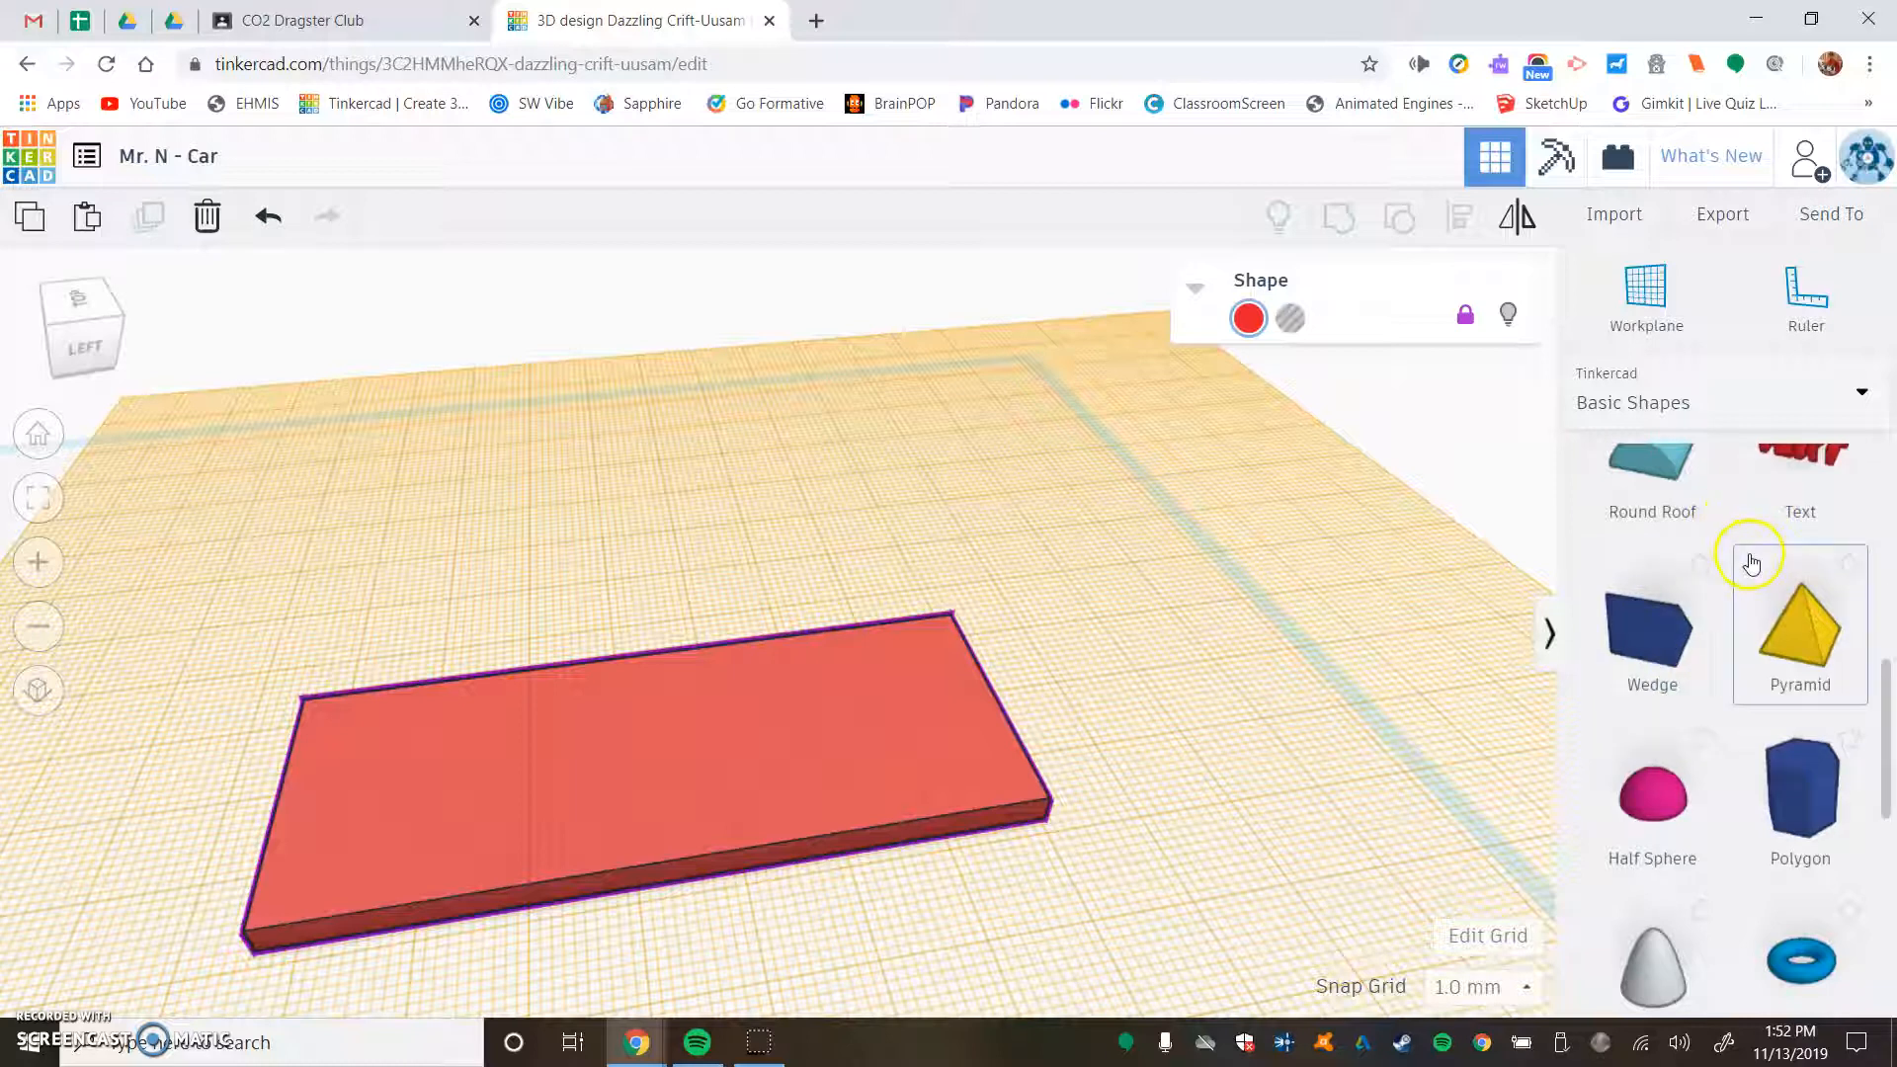
pyautogui.moveTo(1677, 654); pyautogui.dragTo(365, 903)
pyautogui.scroll(3, 287, 920)
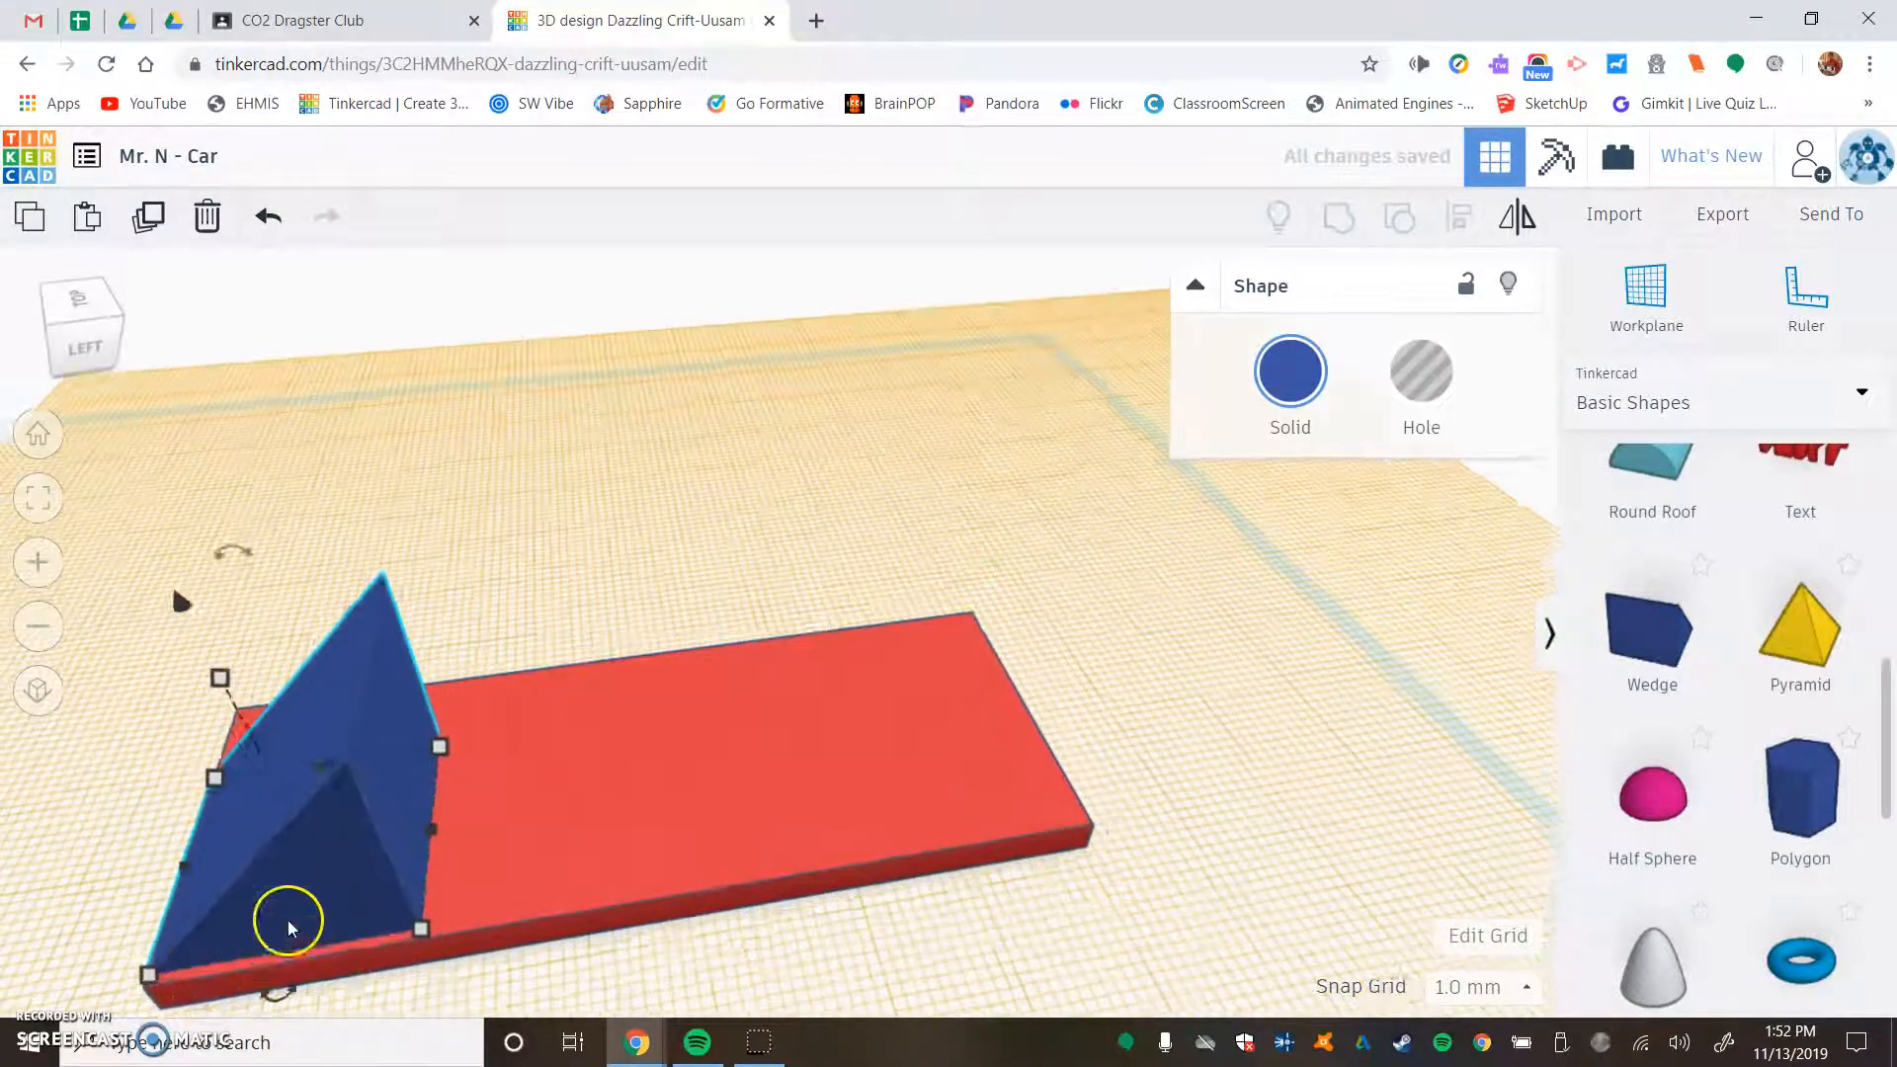
# - Set the snap grid to 0.1 mm and nudge the wedge flush with the long edge of the base plate
pyautogui.moveTo(277, 862); pyautogui.dragTo(719, 626, button='middle')
pyautogui.moveTo(494, 713); pyautogui.dragTo(677, 939, button='right')
pyautogui.moveTo(690, 917); pyautogui.dragTo(720, 667, button='middle')
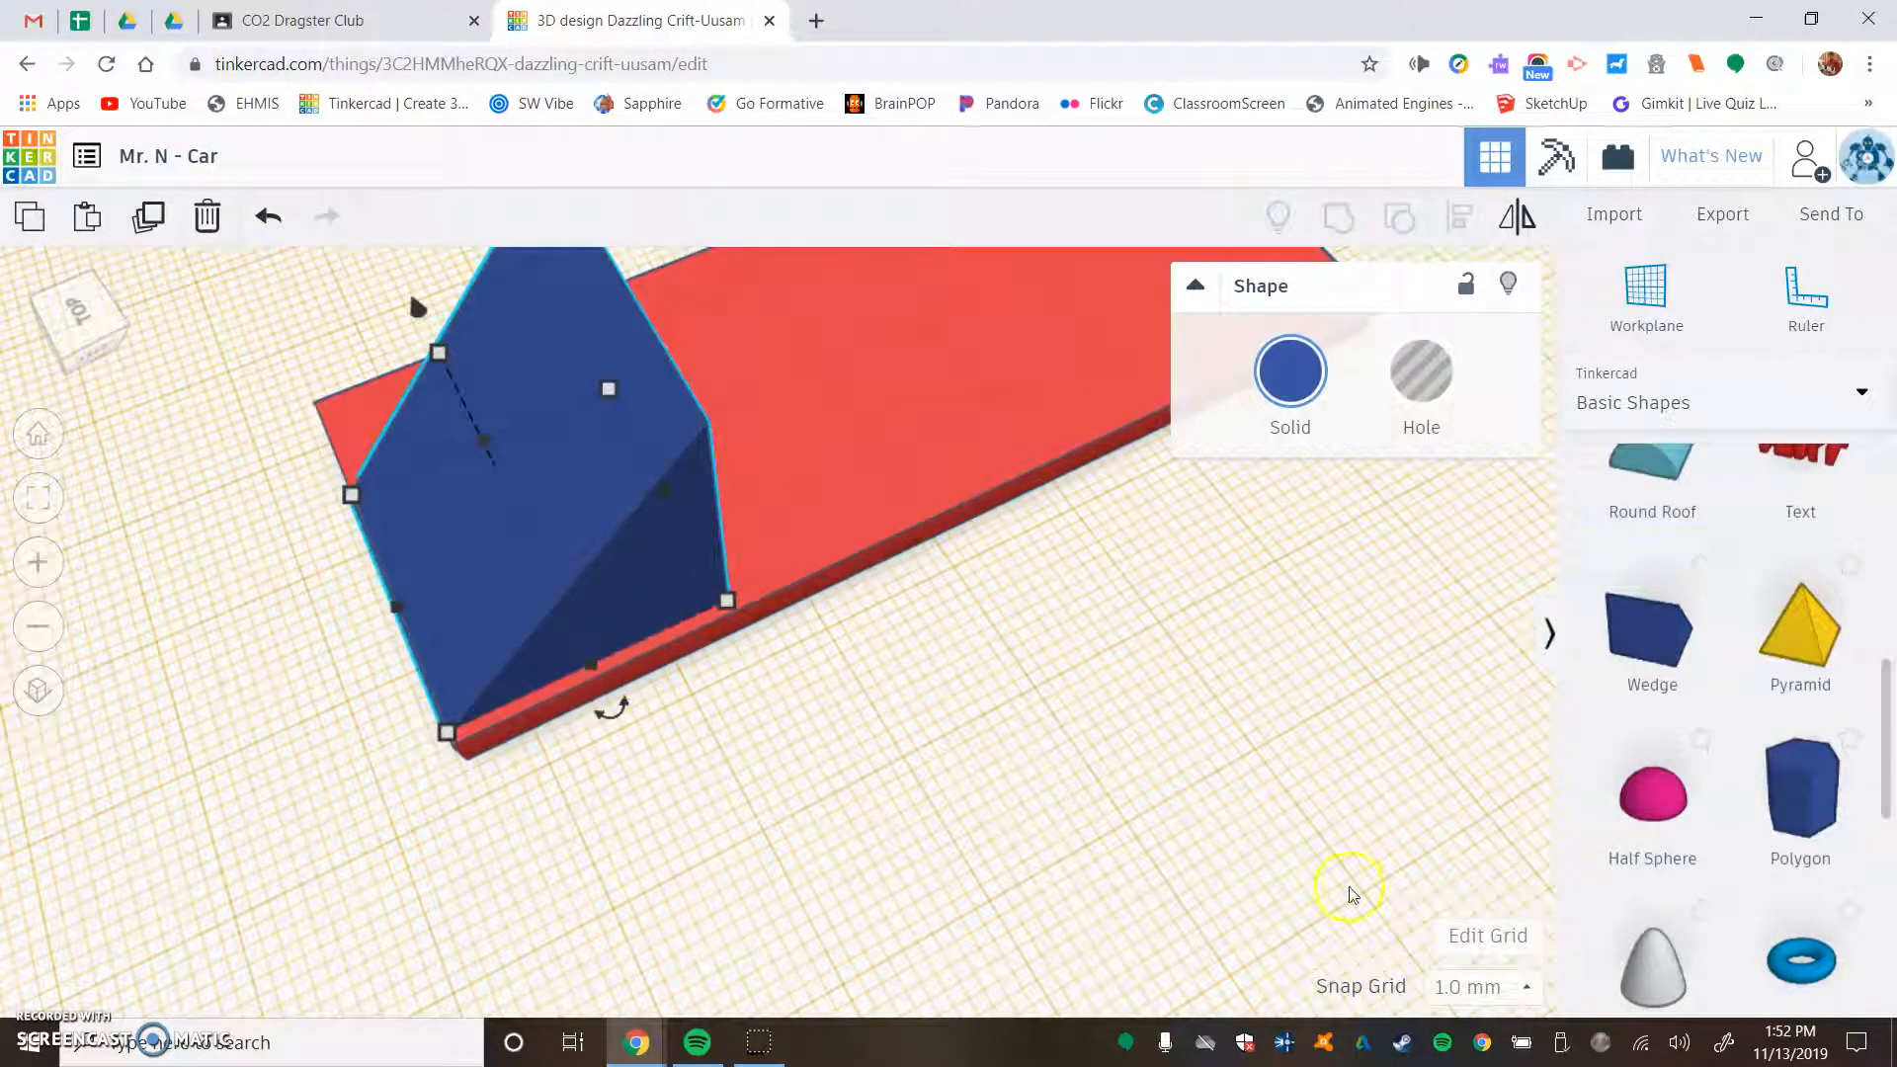
pyautogui.click(1511, 987)
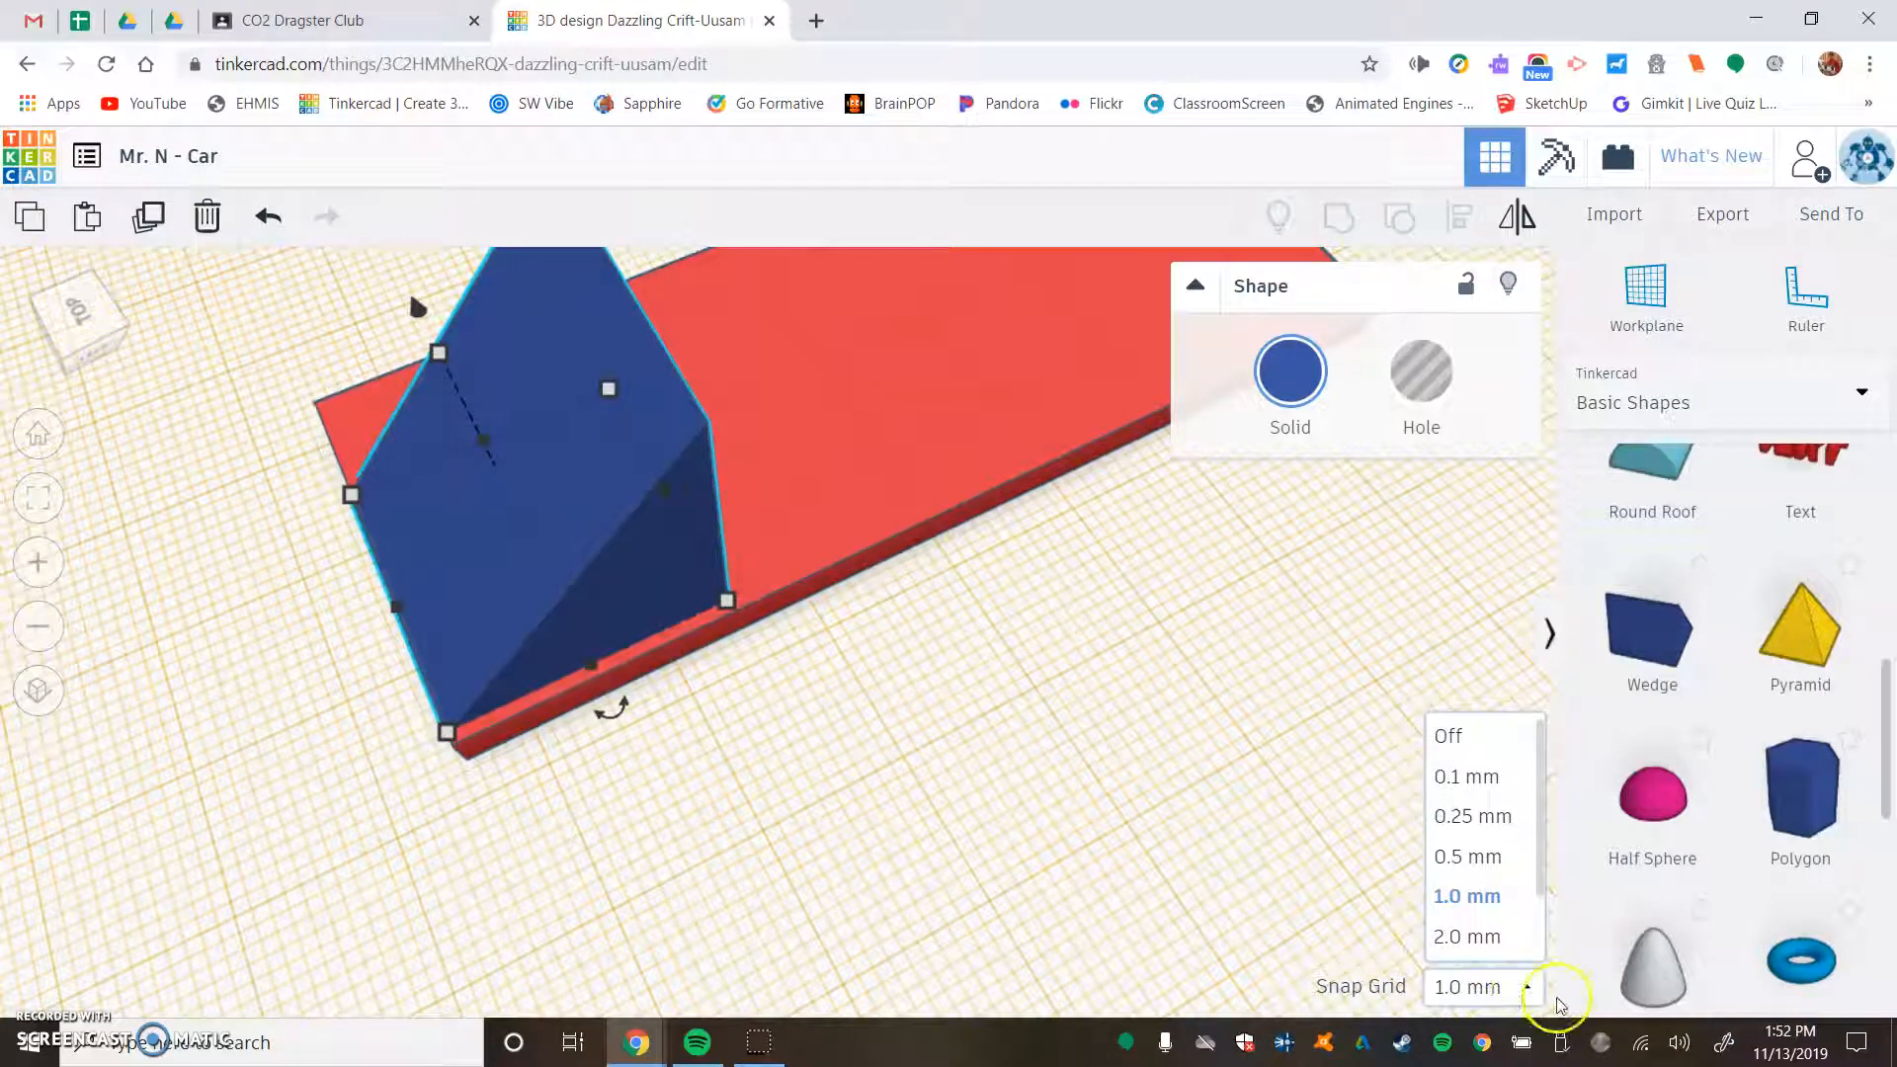
pyautogui.click(1481, 776)
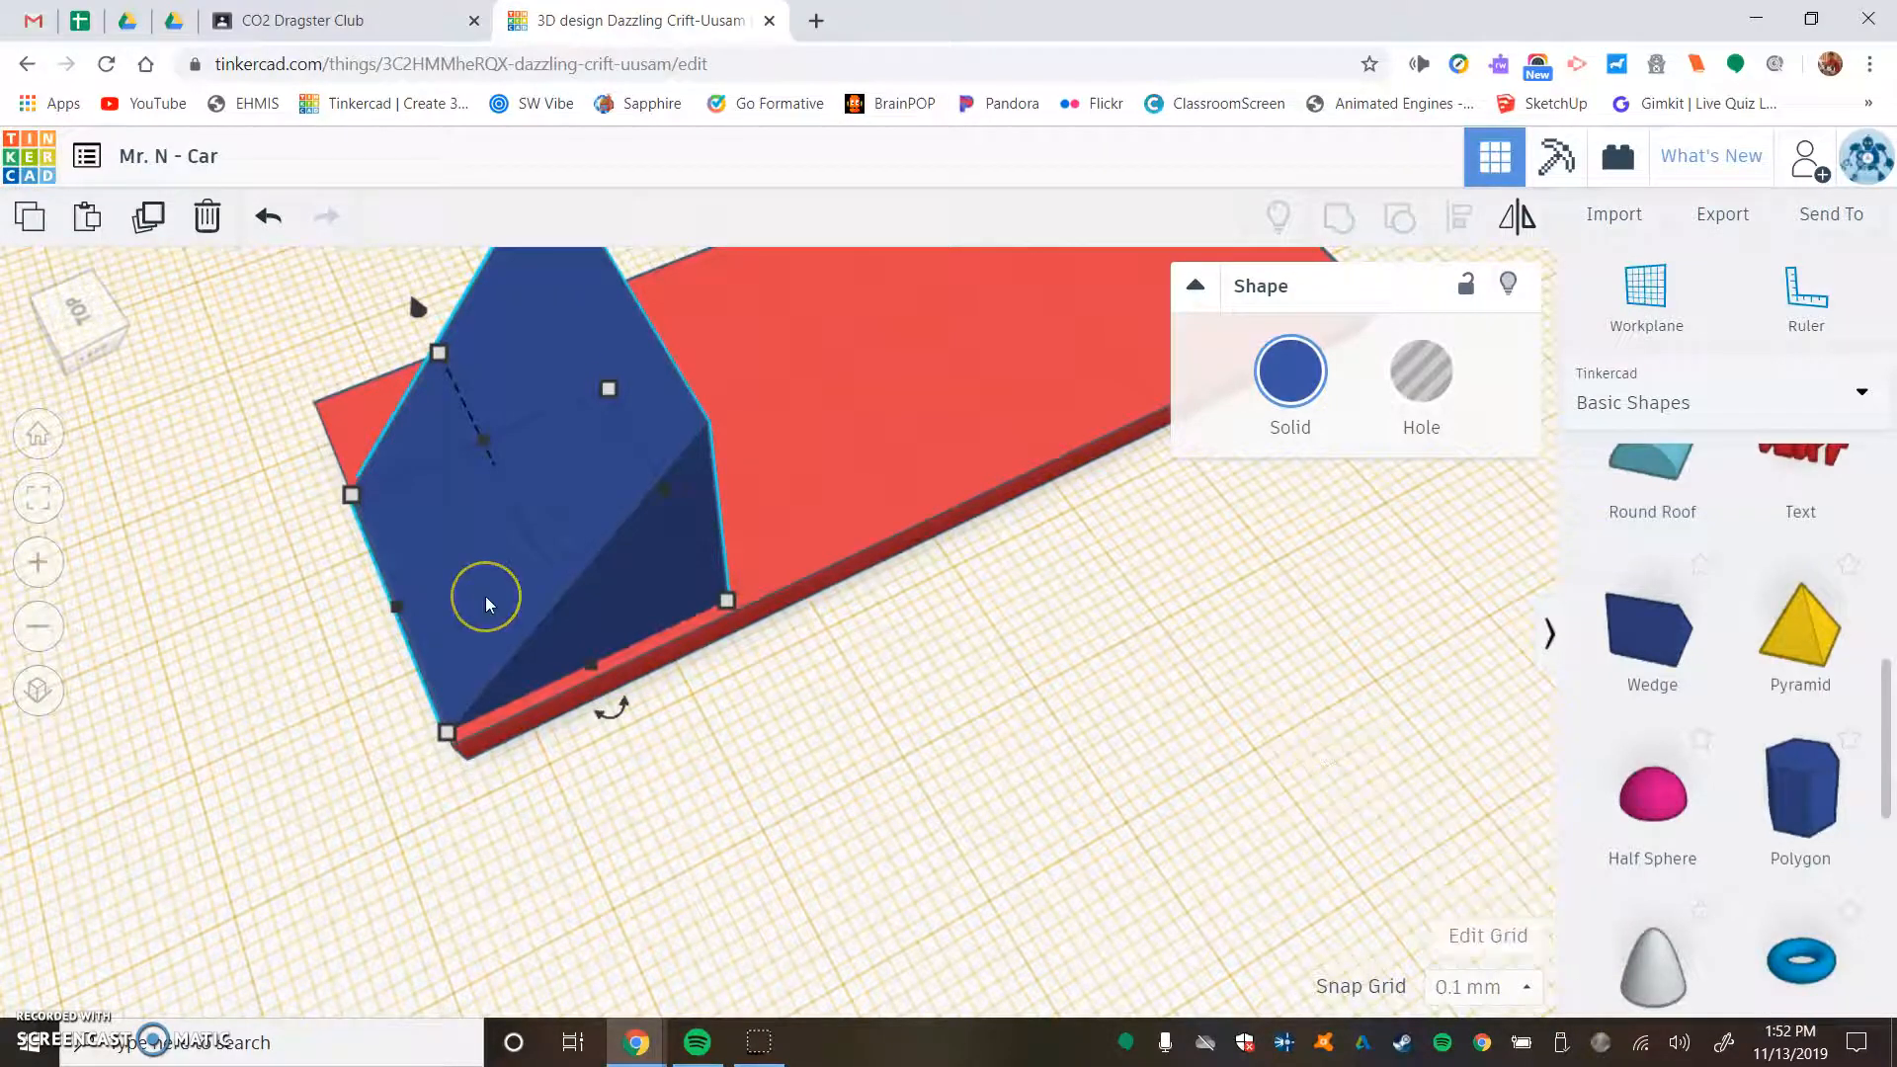
pyautogui.press('Down')
pyautogui.press('Down')
pyautogui.press('Down')
pyautogui.press('Down')
pyautogui.press('Down')
pyautogui.press('Down')
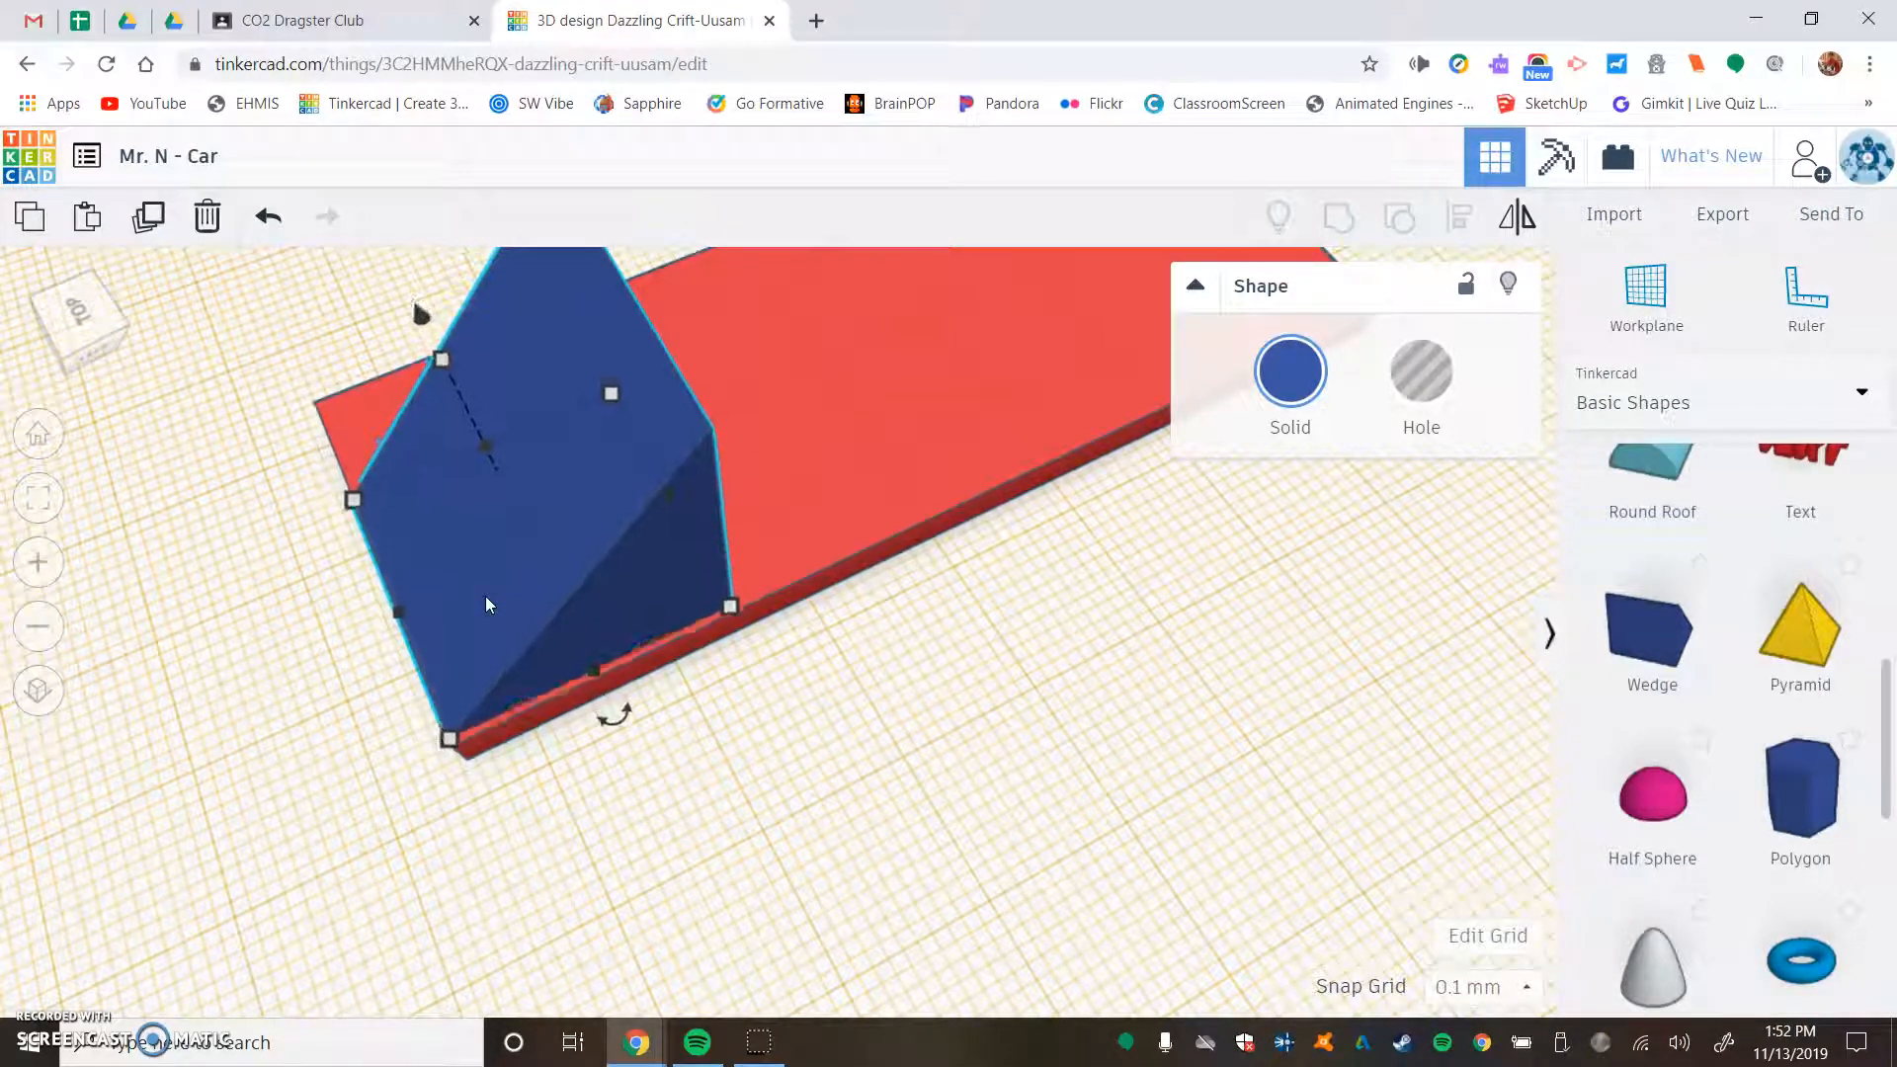
pyautogui.press('Down')
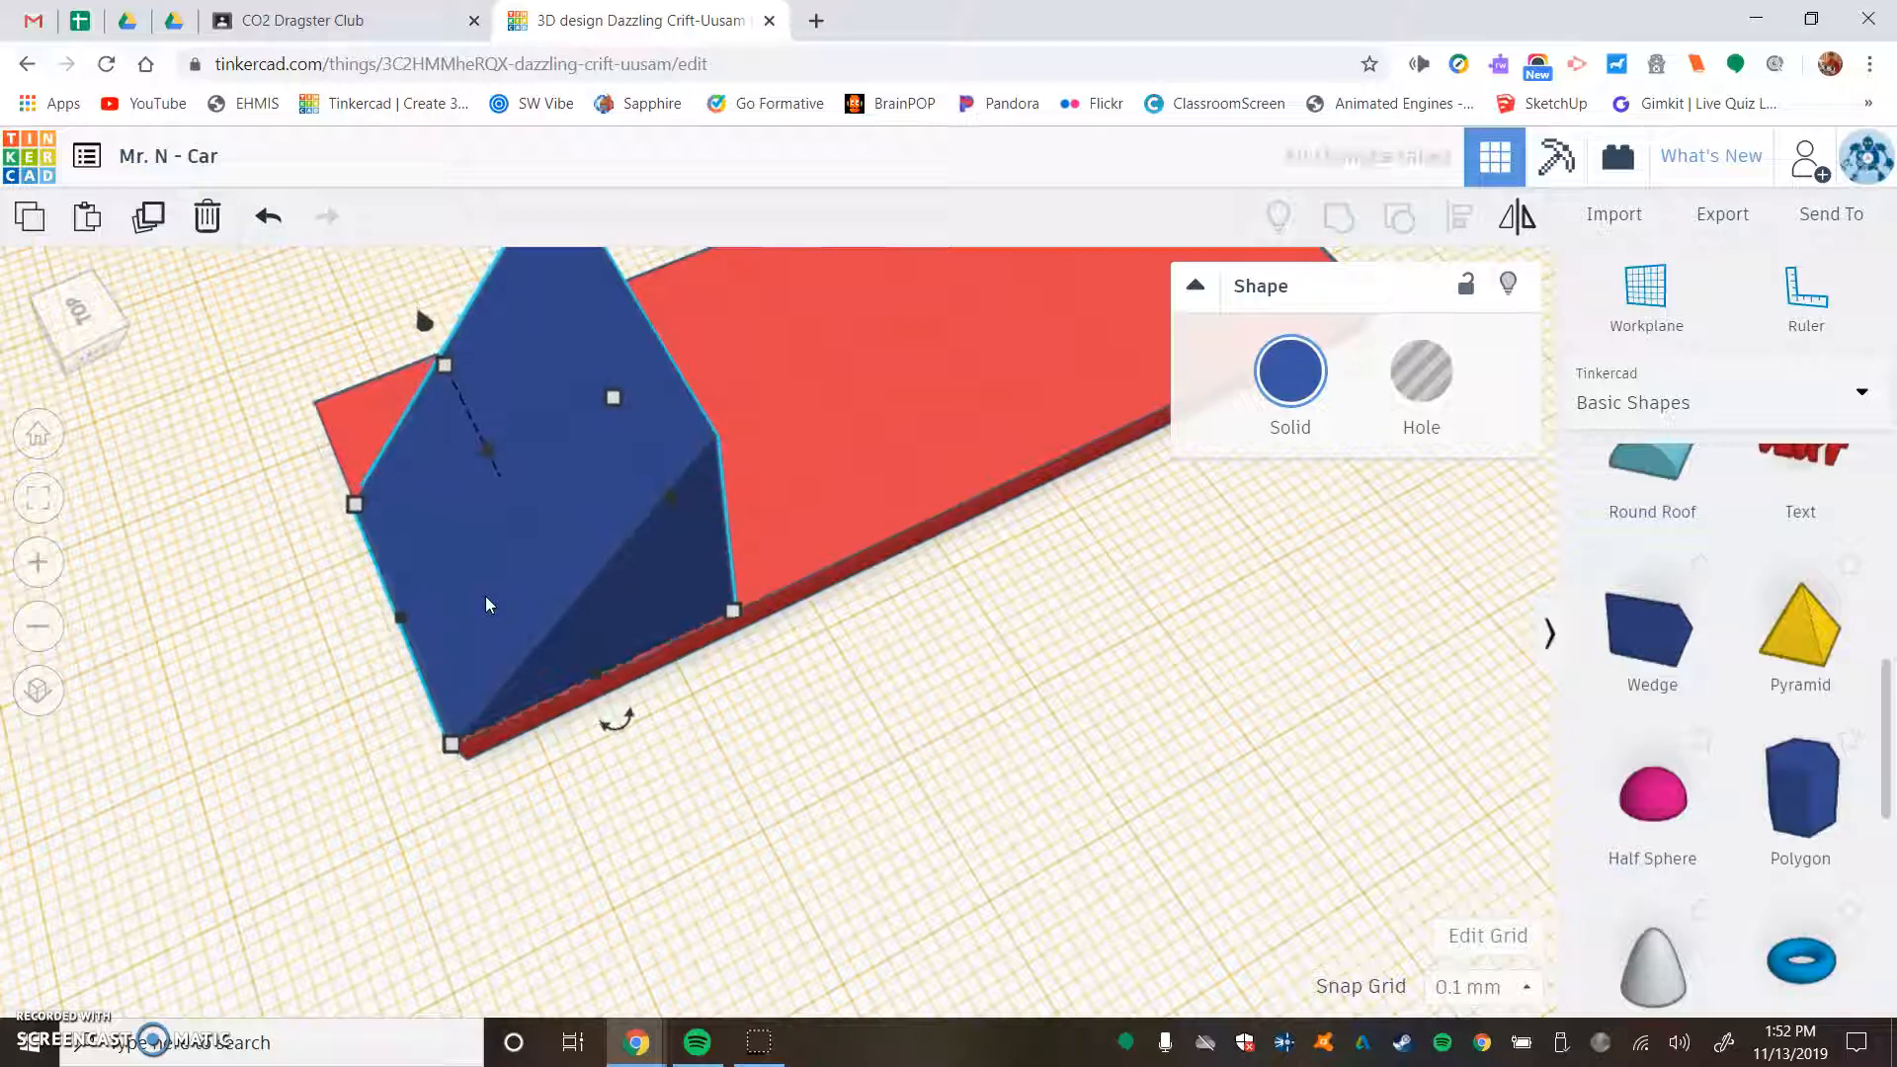
# - Set the wedge's width to 30 mm so it spans the base plate
pyautogui.moveTo(351, 617); pyautogui.dragTo(626, 647, button='right')
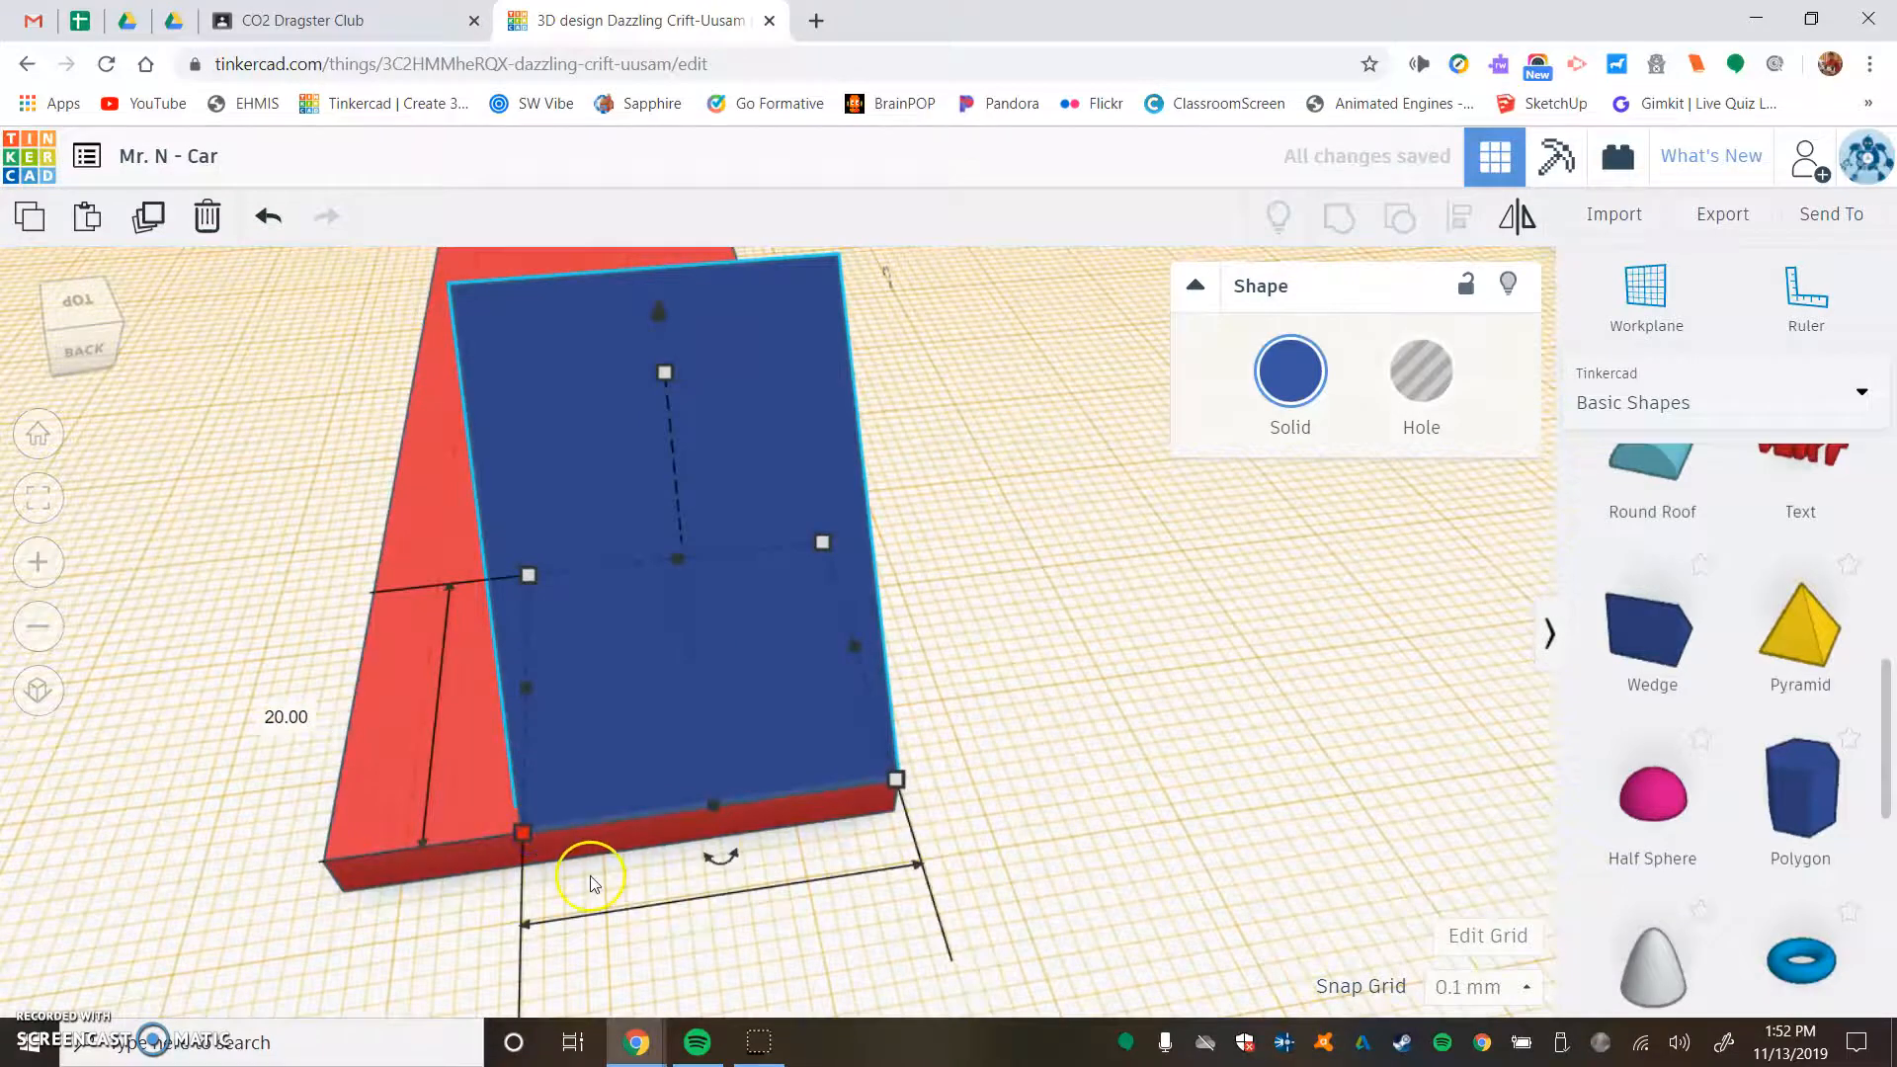
pyautogui.scroll(-2, 604, 894)
pyautogui.click(774, 904)
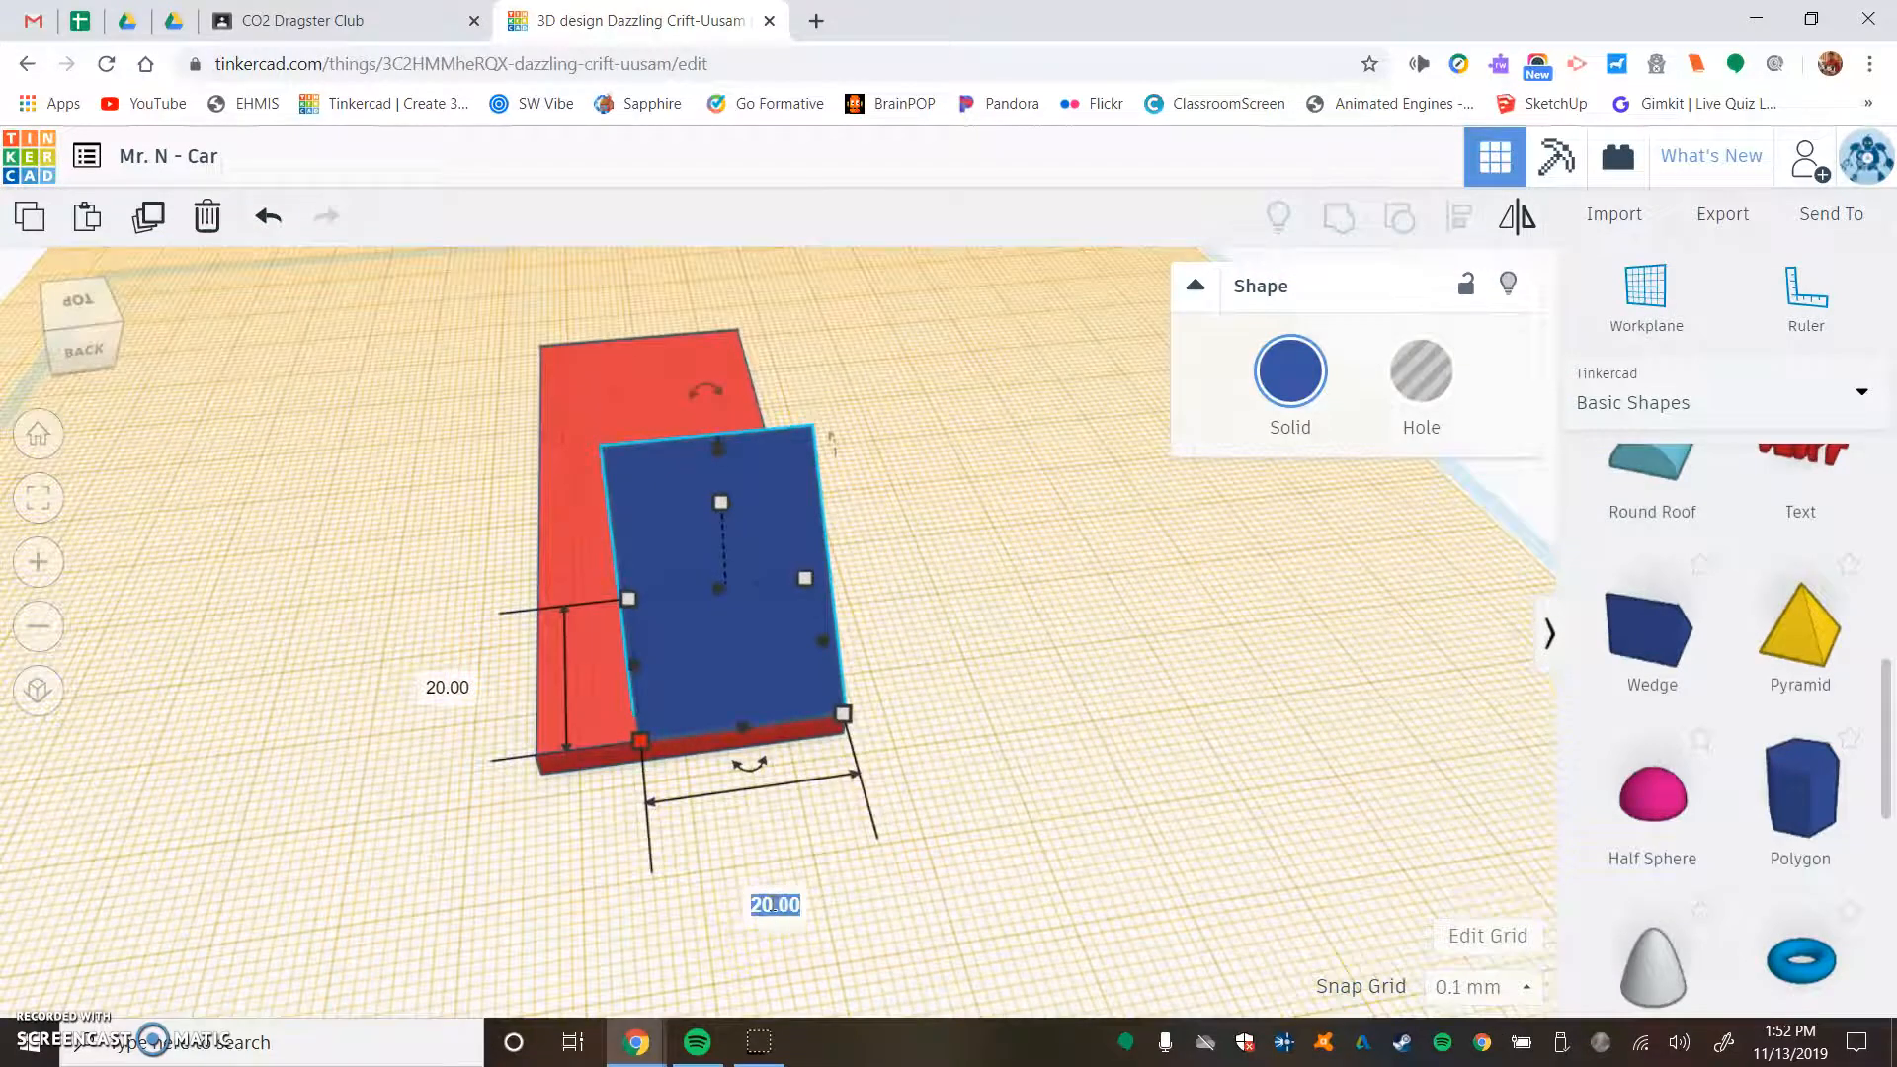
pyautogui.write('30')
pyautogui.click(774, 901)
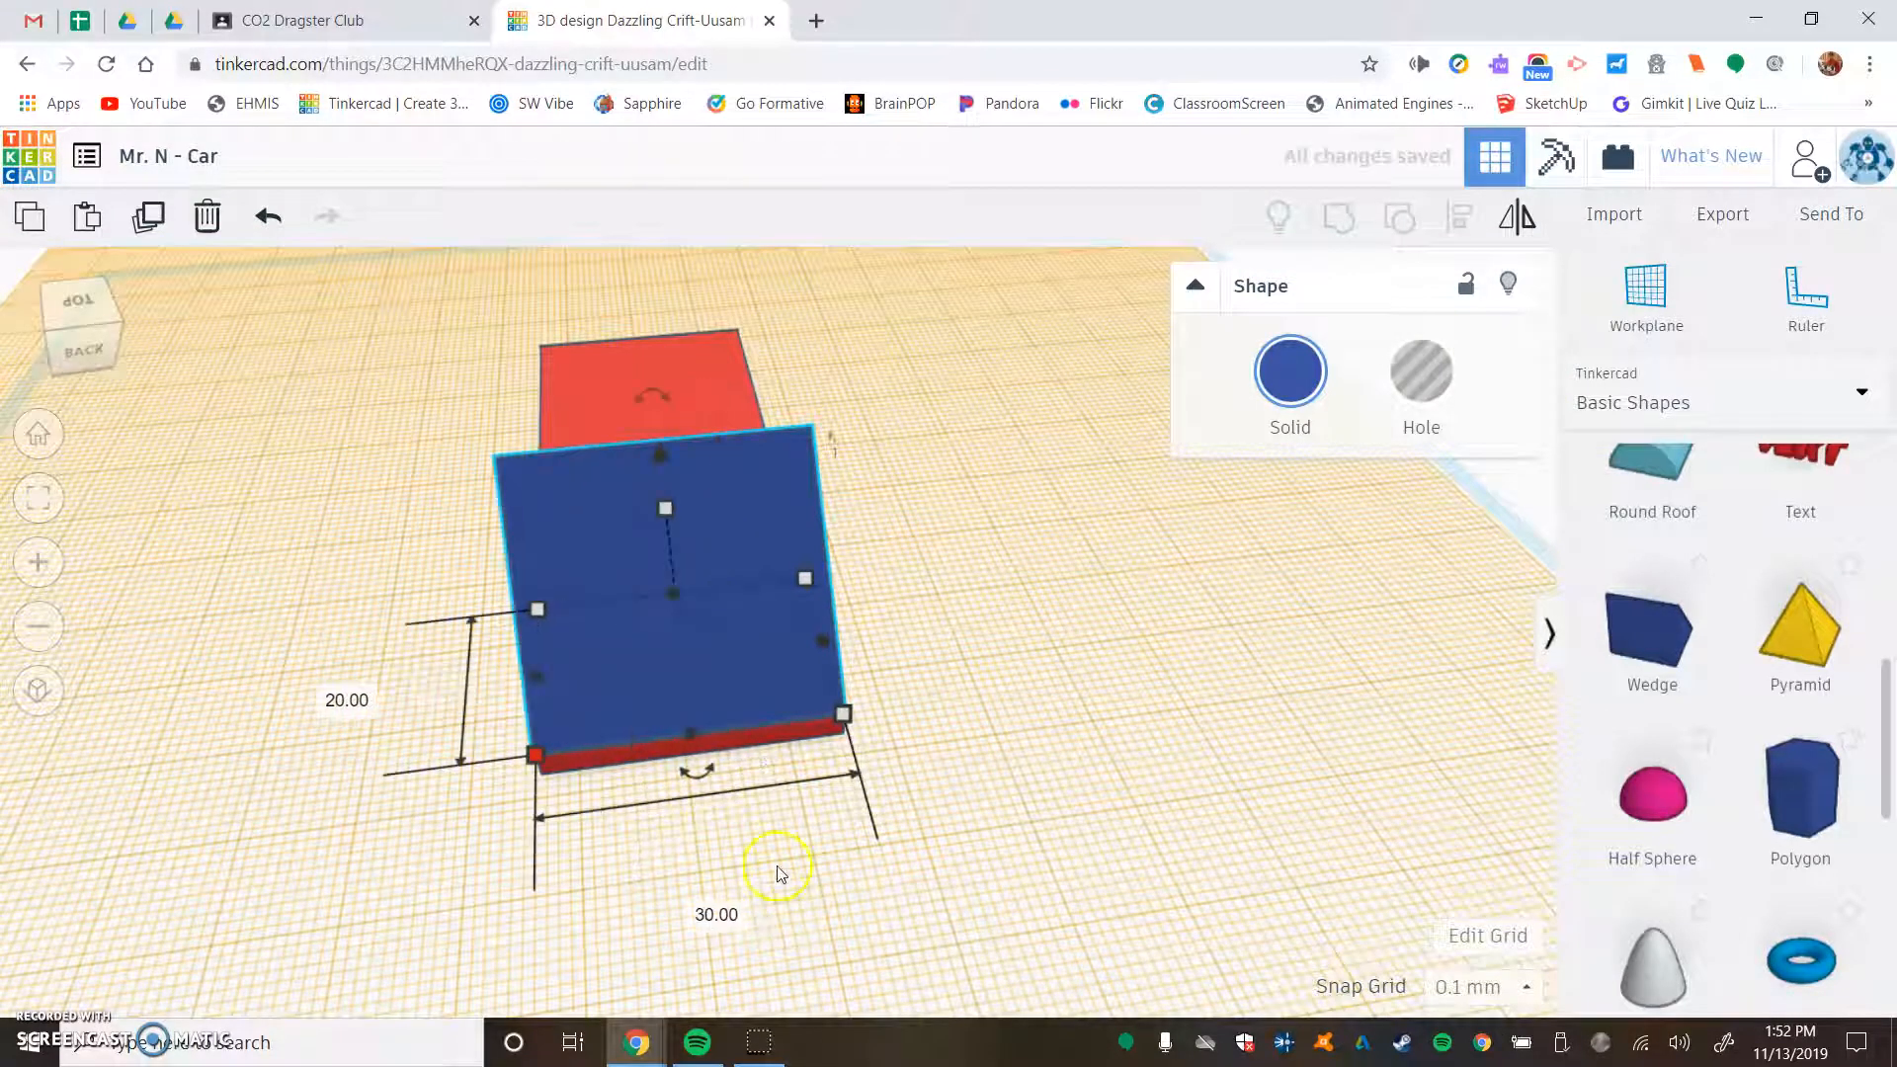
# - Lower the wedge's height freehand to give it a shallower slope, and deselect it
pyautogui.moveTo(927, 578); pyautogui.dragTo(563, 512, button='right')
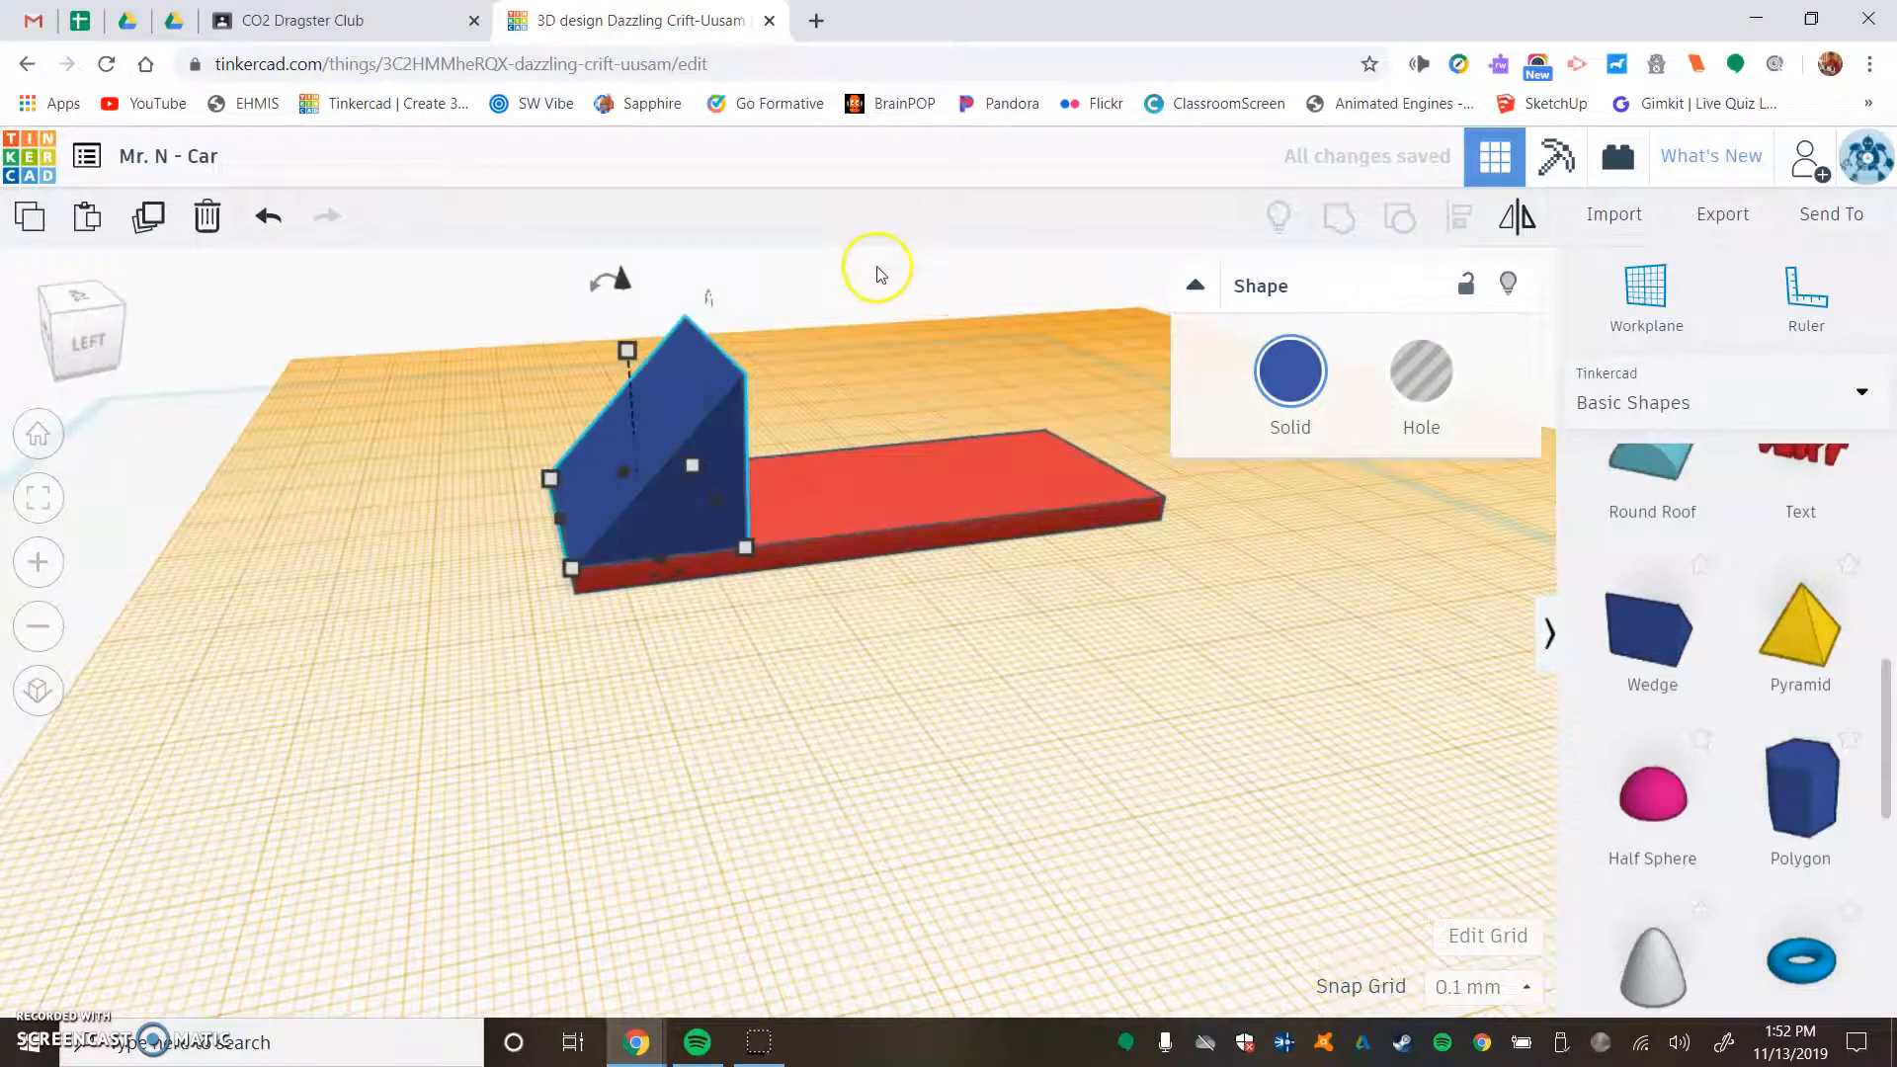
pyautogui.moveTo(876, 263); pyautogui.dragTo(862, 368, button='right')
pyautogui.scroll(5, 783, 448)
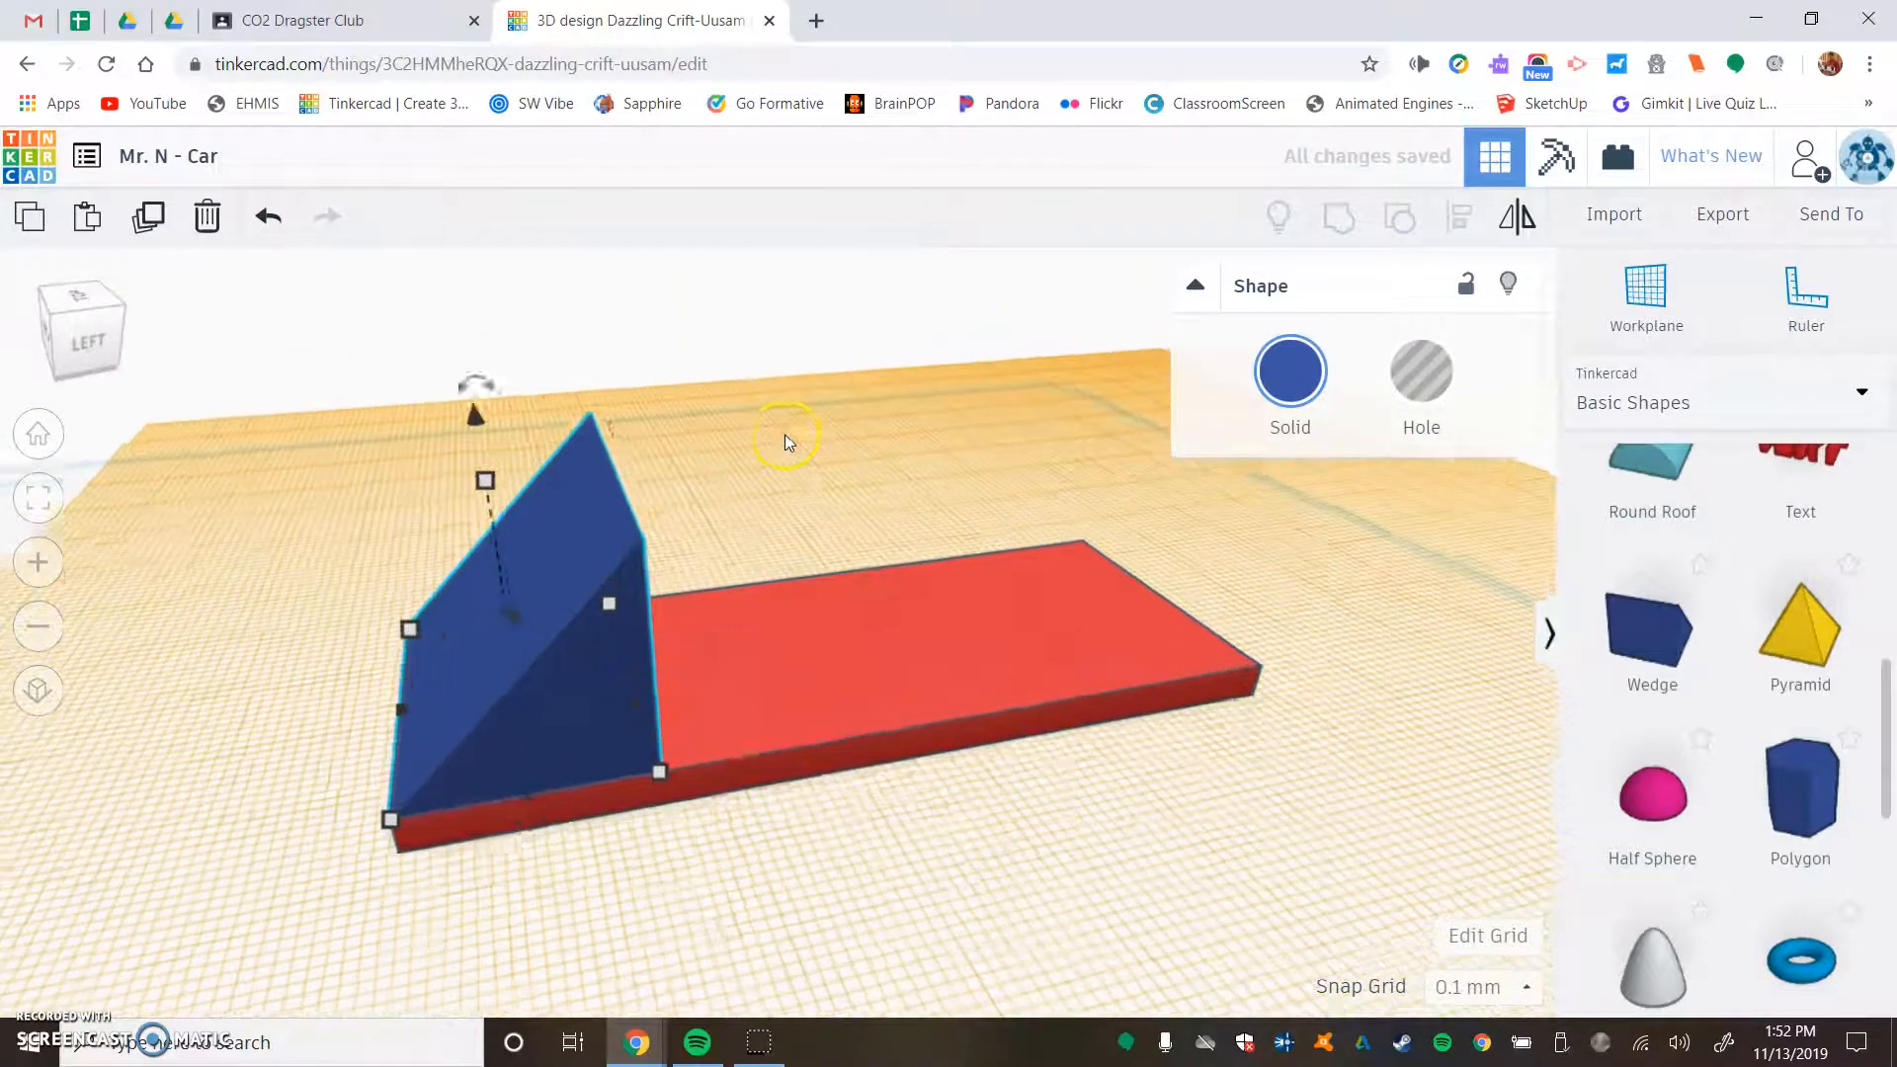
pyautogui.moveTo(404, 438); pyautogui.dragTo(419, 595)
pyautogui.click(715, 450)
# - Place a red box on the base plate directly behind the wedge's tall side
pyautogui.moveTo(796, 425); pyautogui.dragTo(710, 472, button='right')
pyautogui.moveTo(1222, 484); pyautogui.dragTo(880, 417, button='middle')
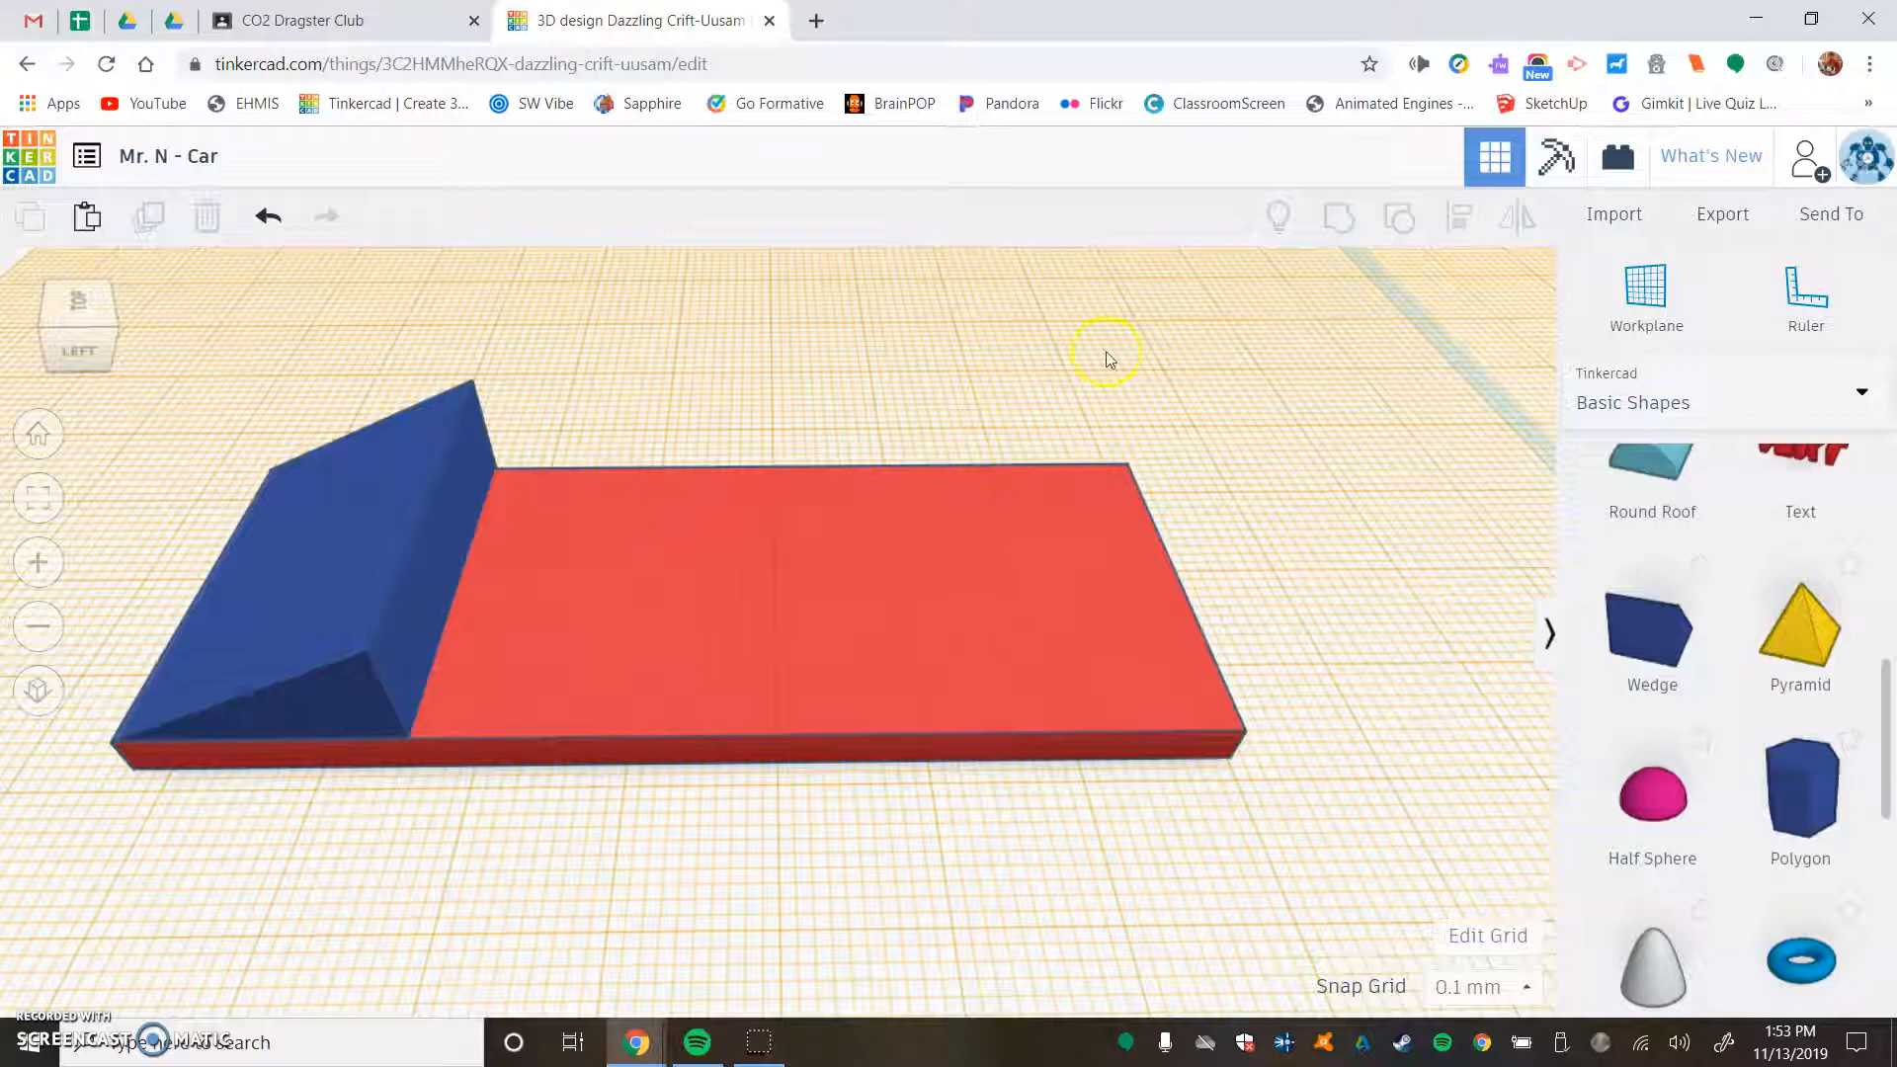
pyautogui.scroll(5, 1735, 774)
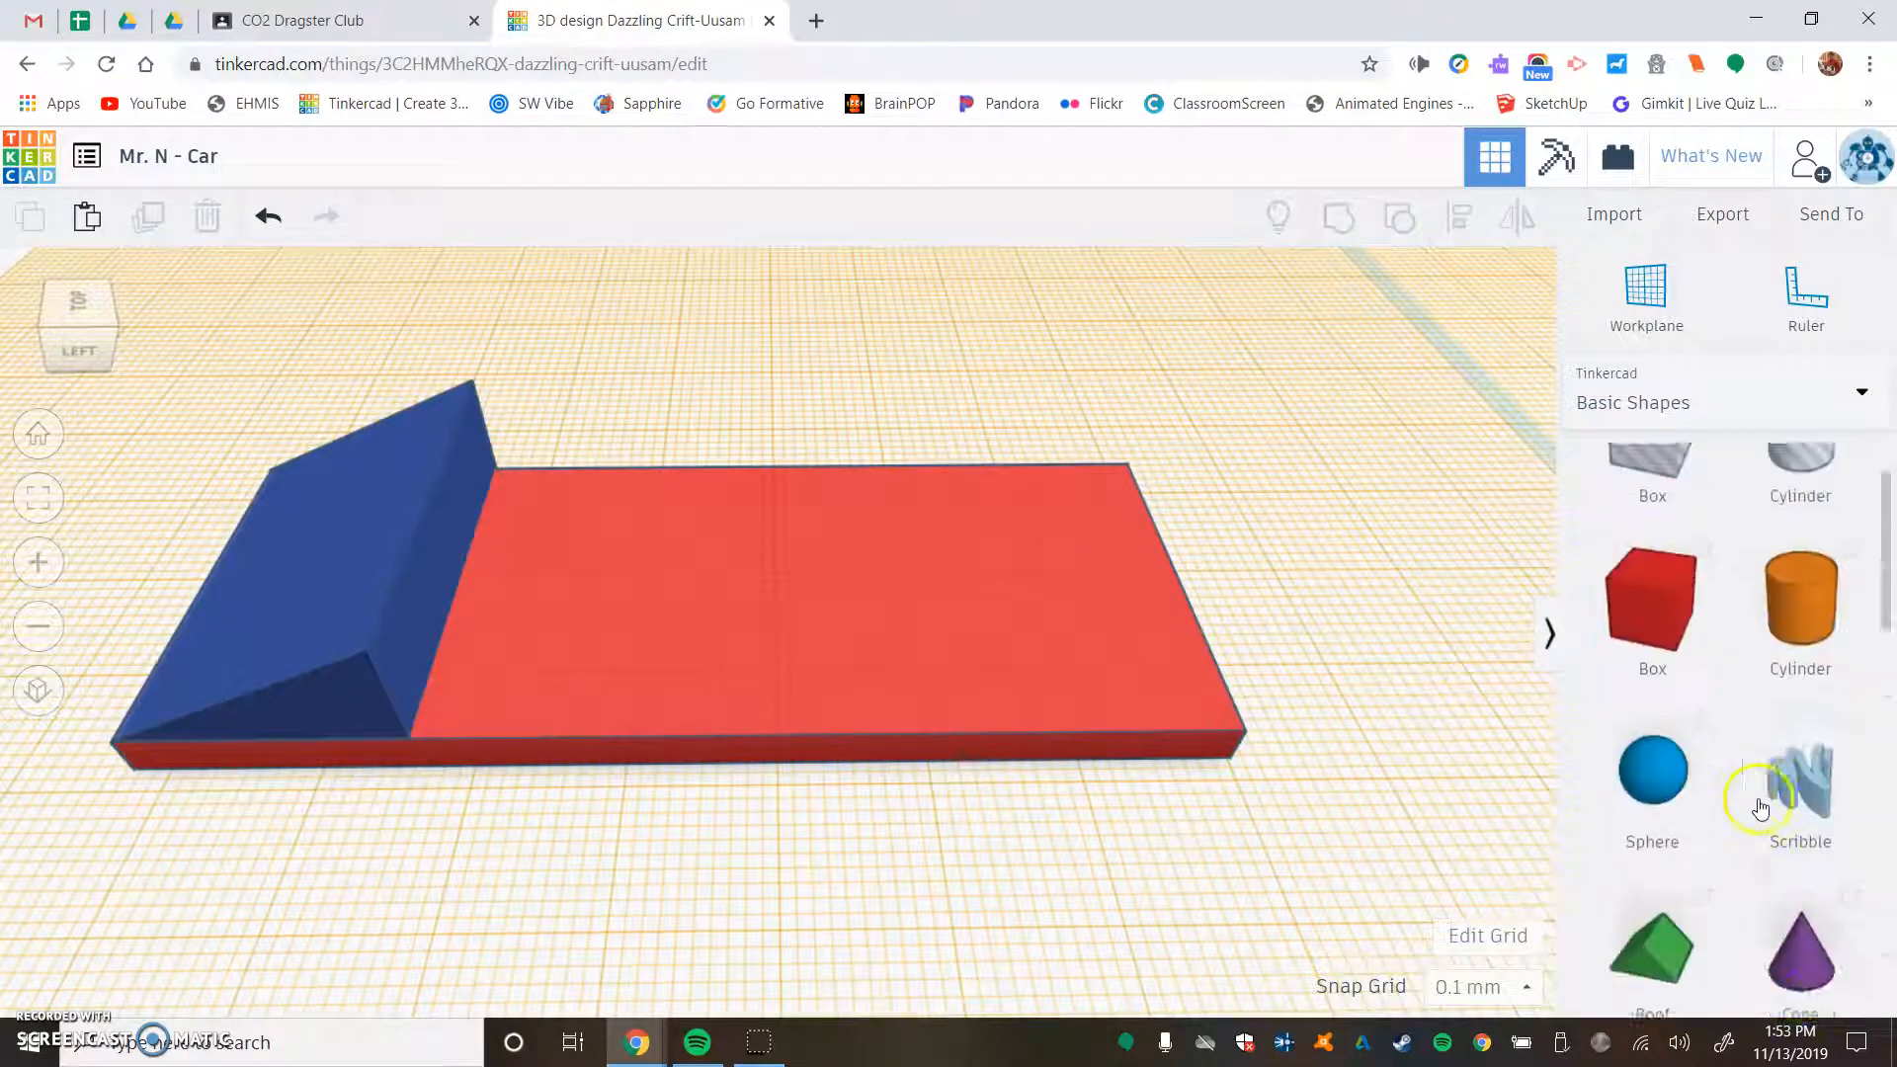
pyautogui.moveTo(1712, 741); pyautogui.dragTo(589, 628)
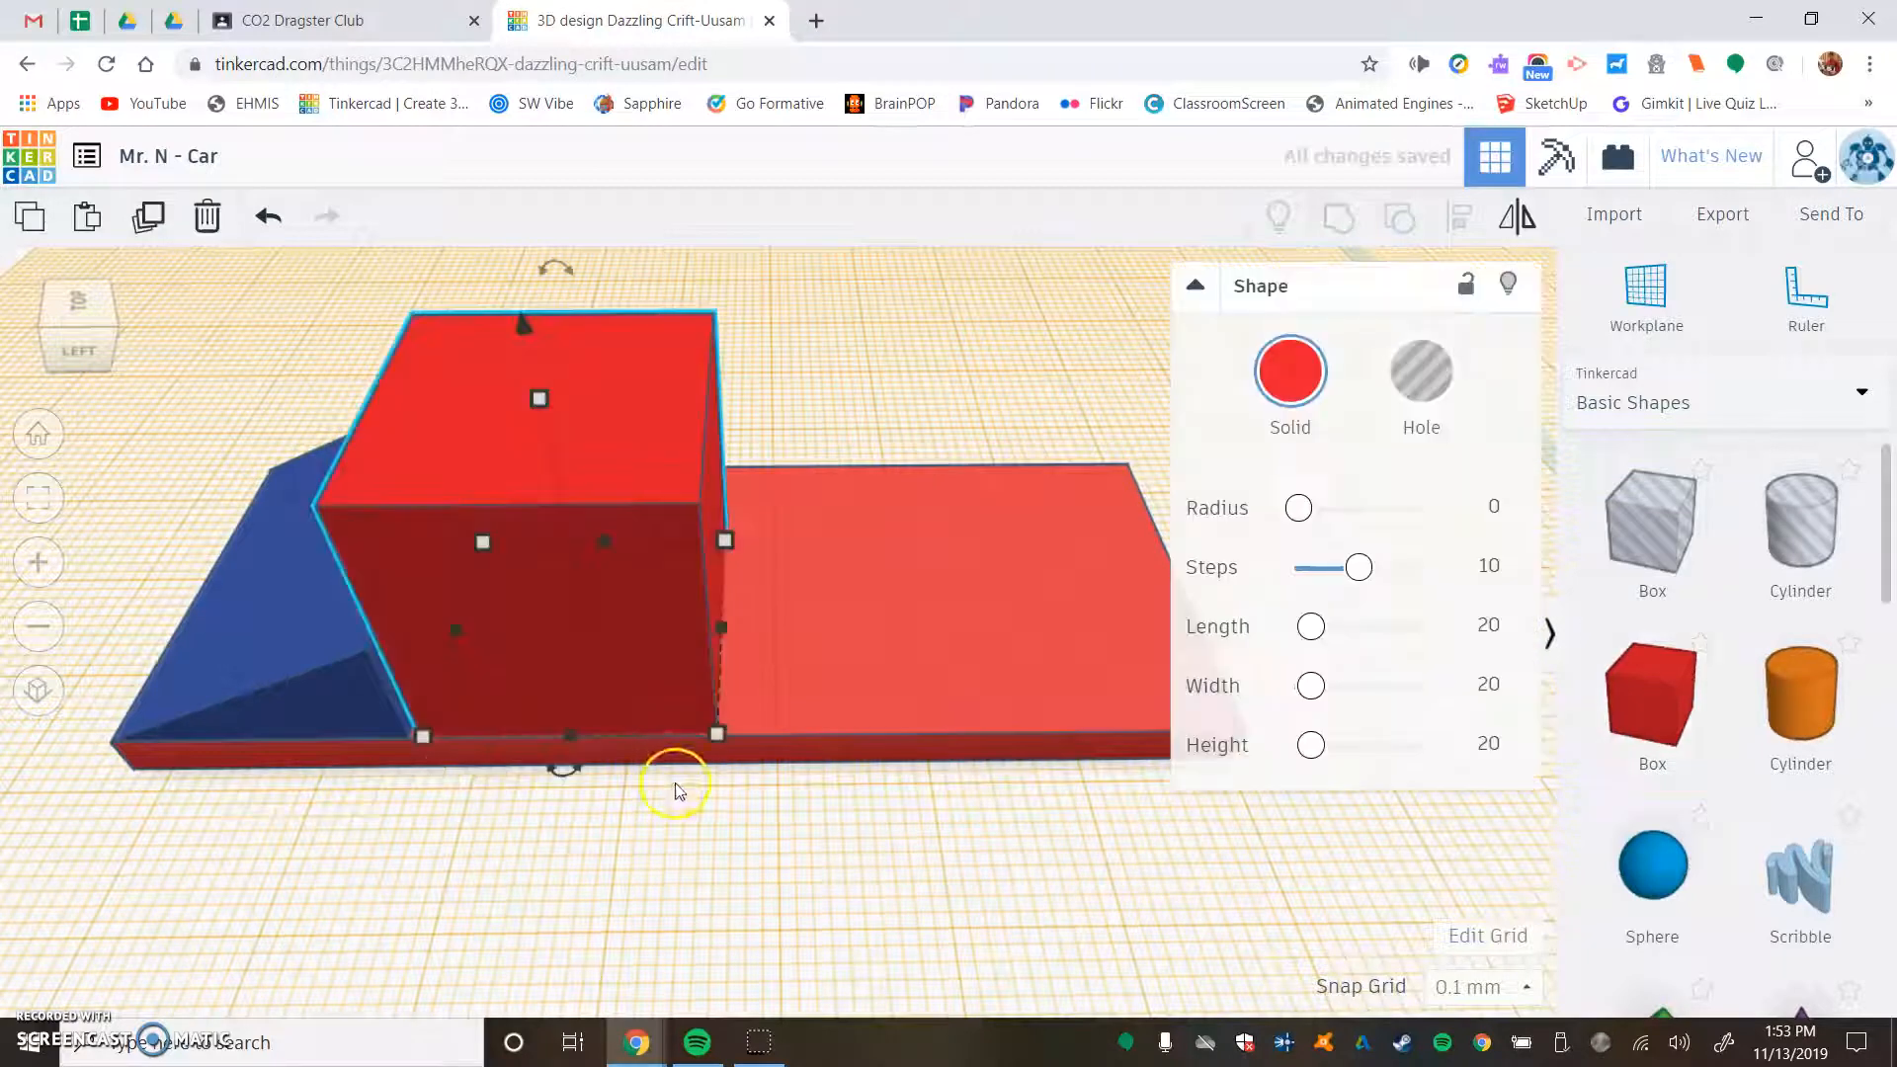
# - Nudge the new box towards the wedge until it closes the gap at the wedge's back face
pyautogui.scroll(5, 299, 776)
pyautogui.moveTo(360, 754); pyautogui.dragTo(436, 706, button='right')
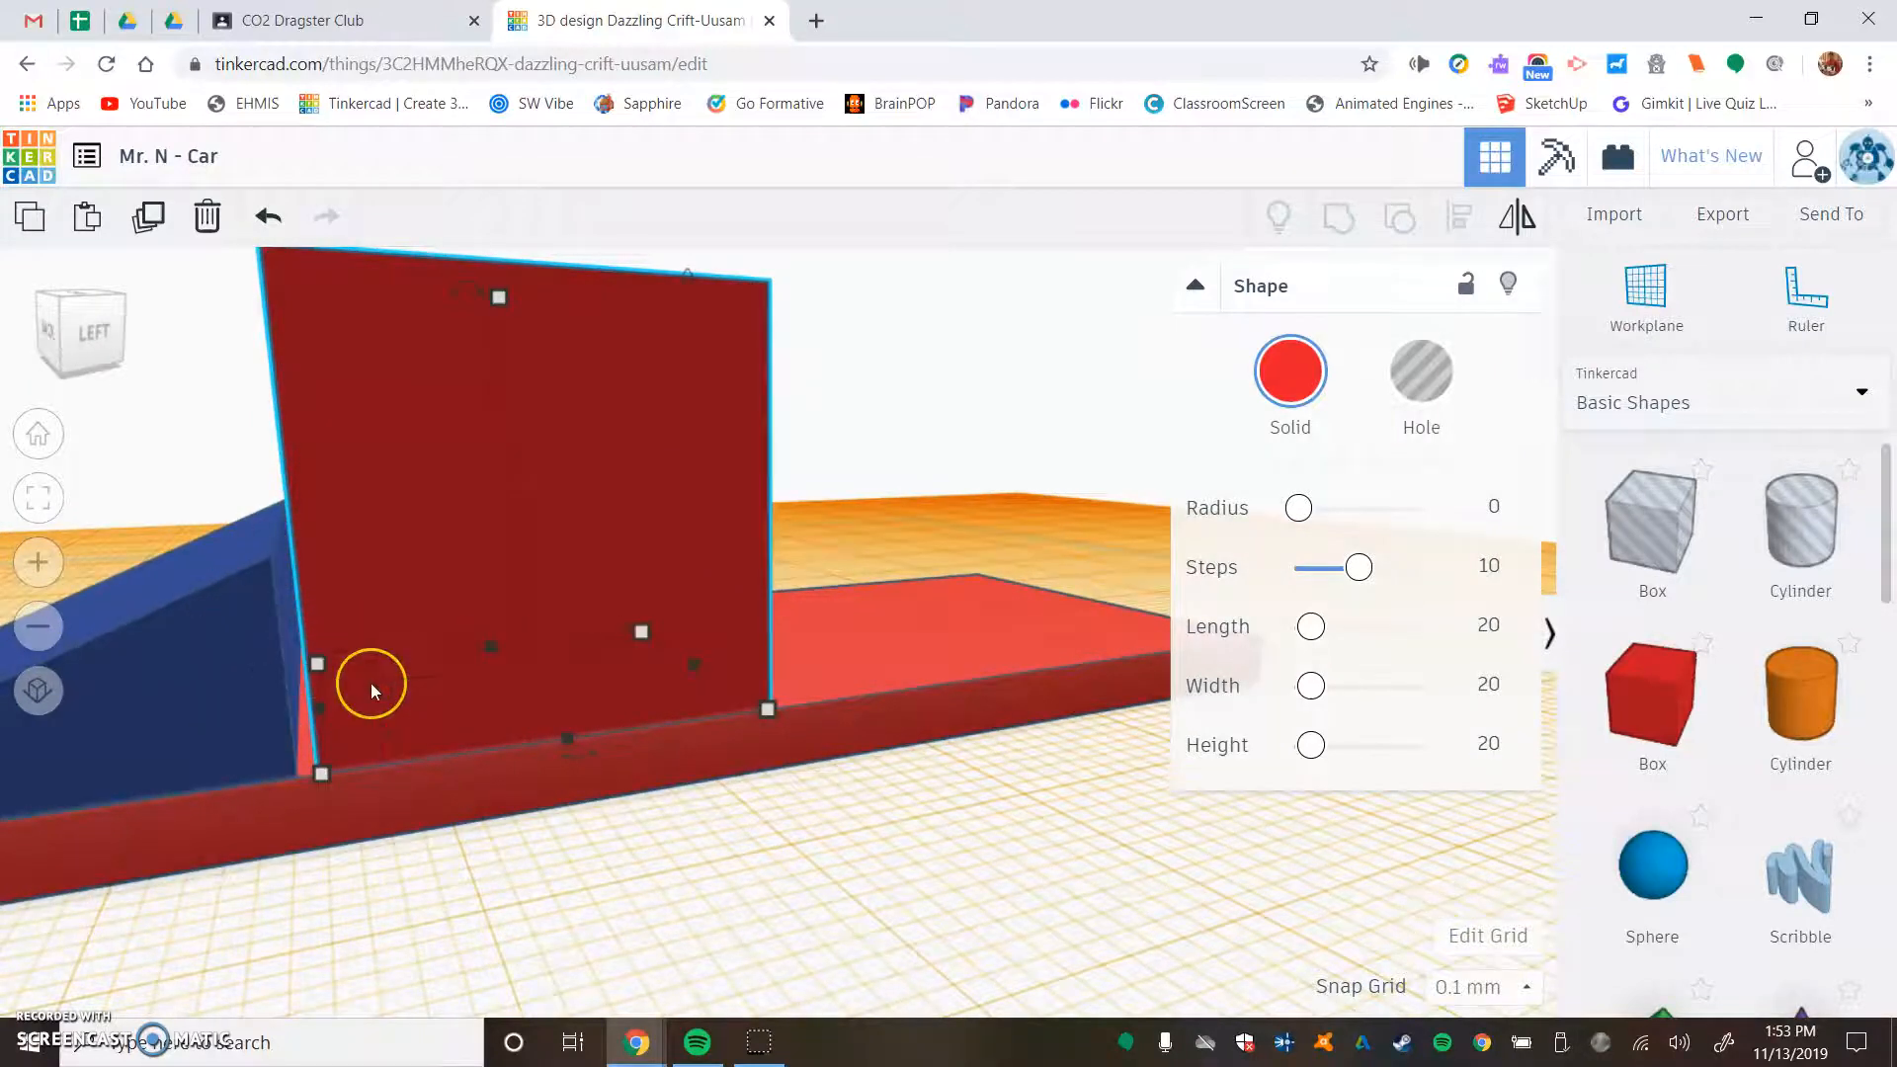
pyautogui.press('Left')
pyautogui.press('Left')
pyautogui.press('Left')
pyautogui.press('Left')
pyautogui.press('Left')
pyautogui.press('Left')
pyautogui.press('Left')
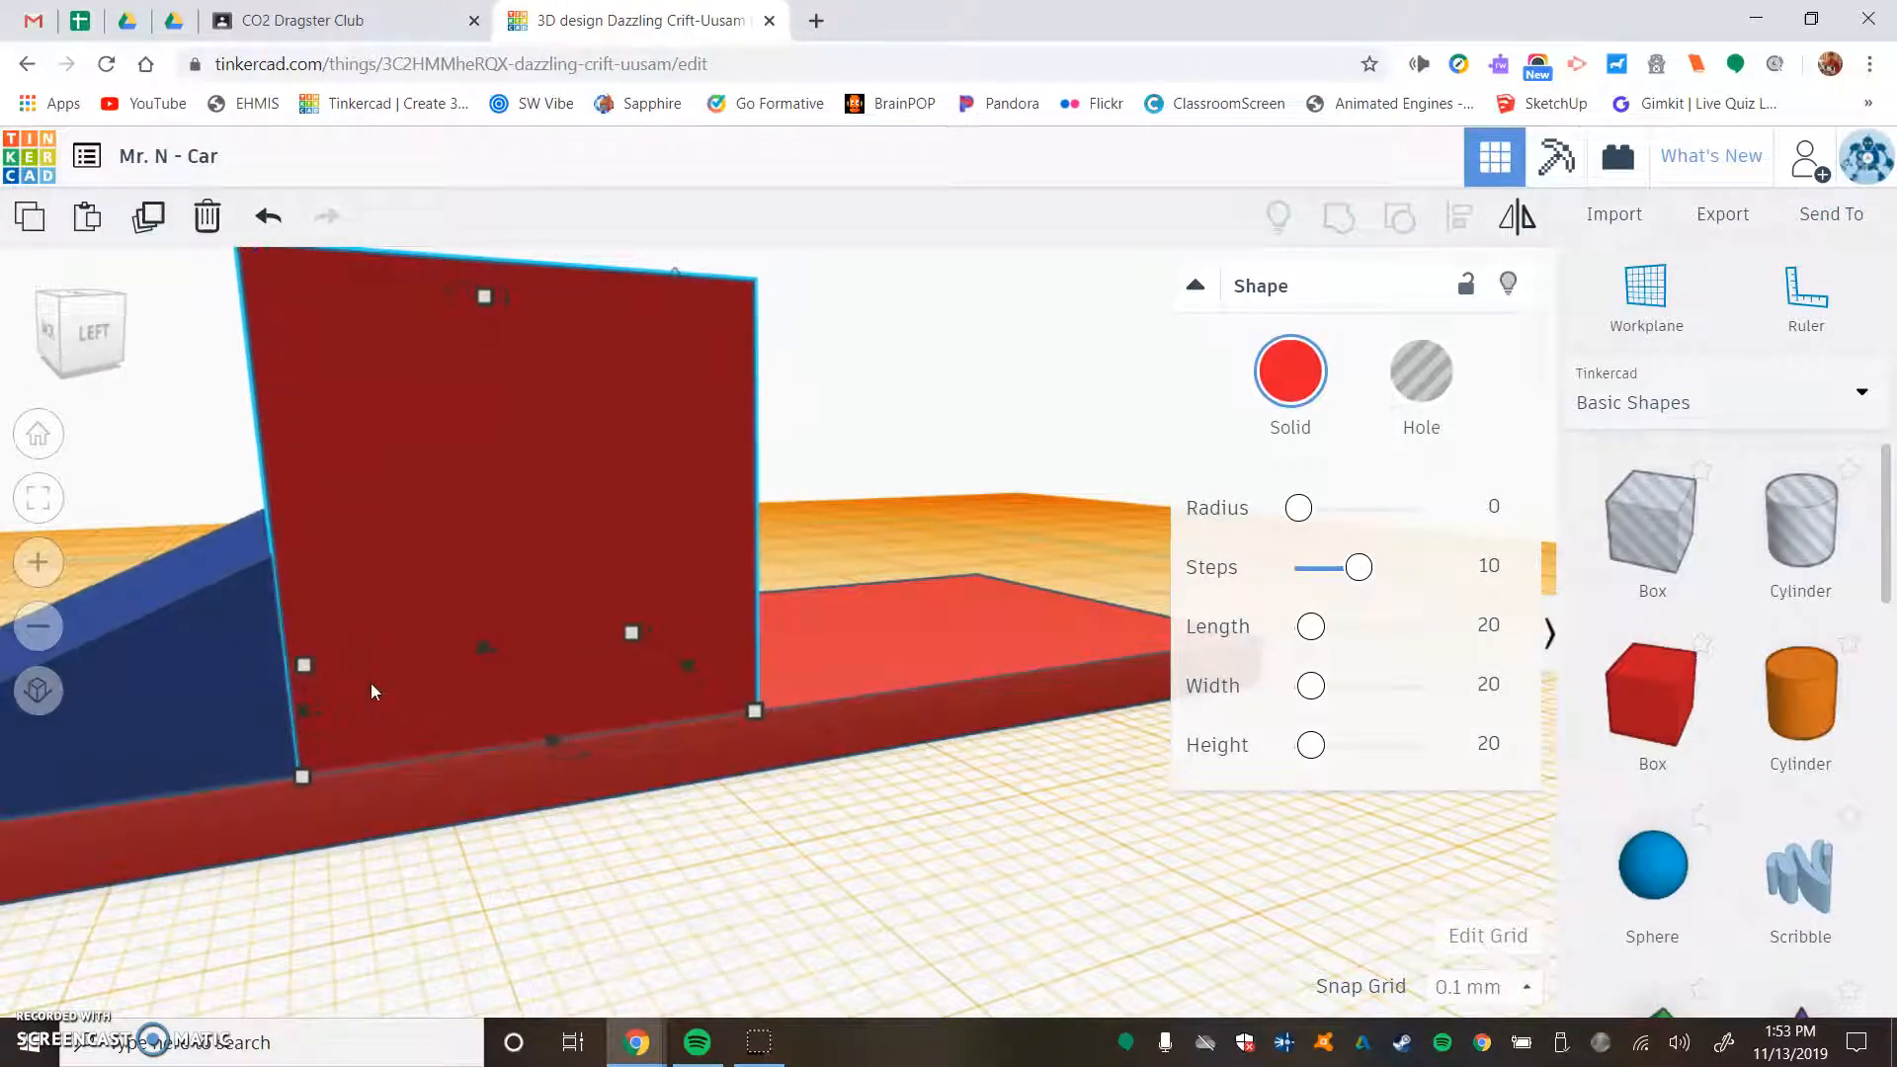
# - Set the box's width across the base plate to 30 mm
pyautogui.moveTo(880, 489); pyautogui.dragTo(790, 465, button='right')
pyautogui.moveTo(711, 560)
pyautogui.click(806, 637)
pyautogui.write('30')
pyautogui.press('Return')
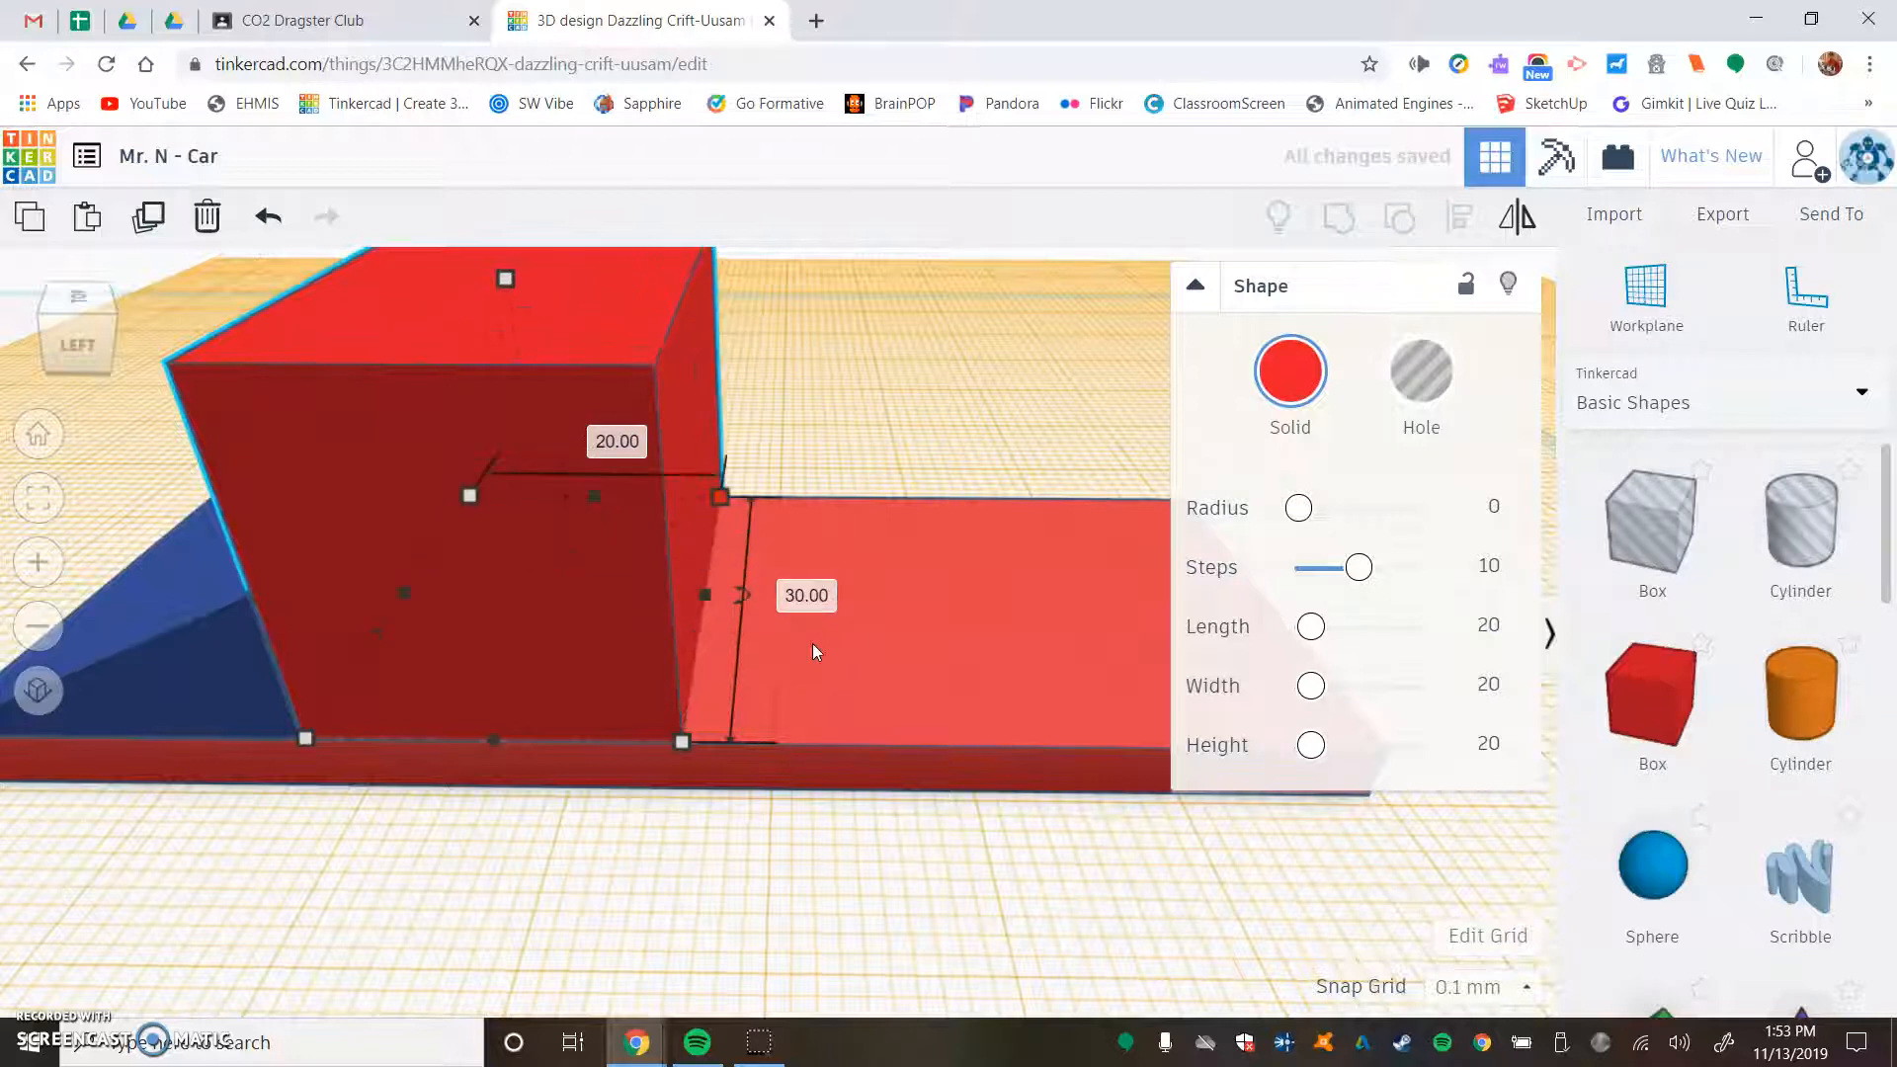
# - Stretch the box lengthwise to the base plate's end opposite the wedge, about 56.7 mm long
pyautogui.moveTo(919, 476); pyautogui.dragTo(688, 383, button='middle')
pyautogui.moveTo(587, 518); pyautogui.dragTo(1138, 553)
pyautogui.moveTo(1020, 695); pyautogui.dragTo(665, 686, button='middle')
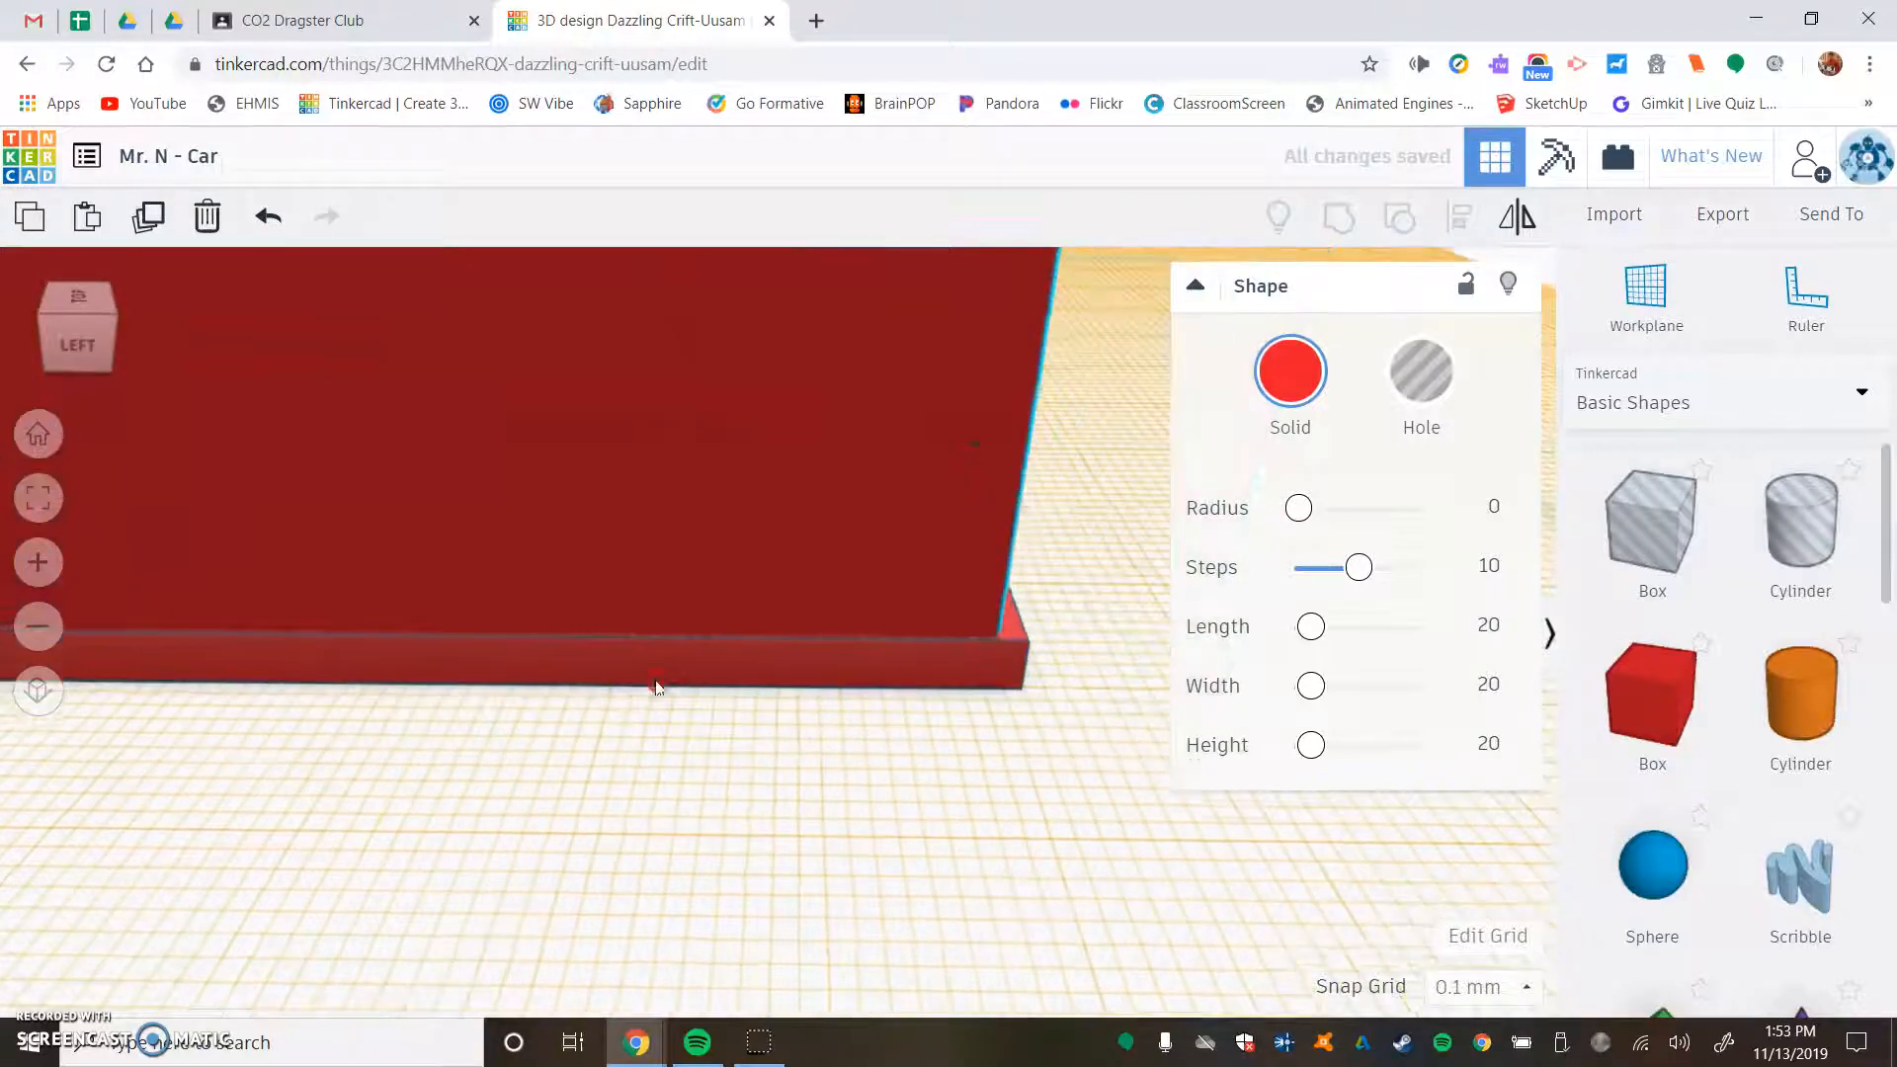
pyautogui.click(1195, 286)
pyautogui.moveTo(1169, 415); pyautogui.dragTo(1039, 583, button='right')
pyautogui.moveTo(1041, 585); pyautogui.dragTo(1055, 610)
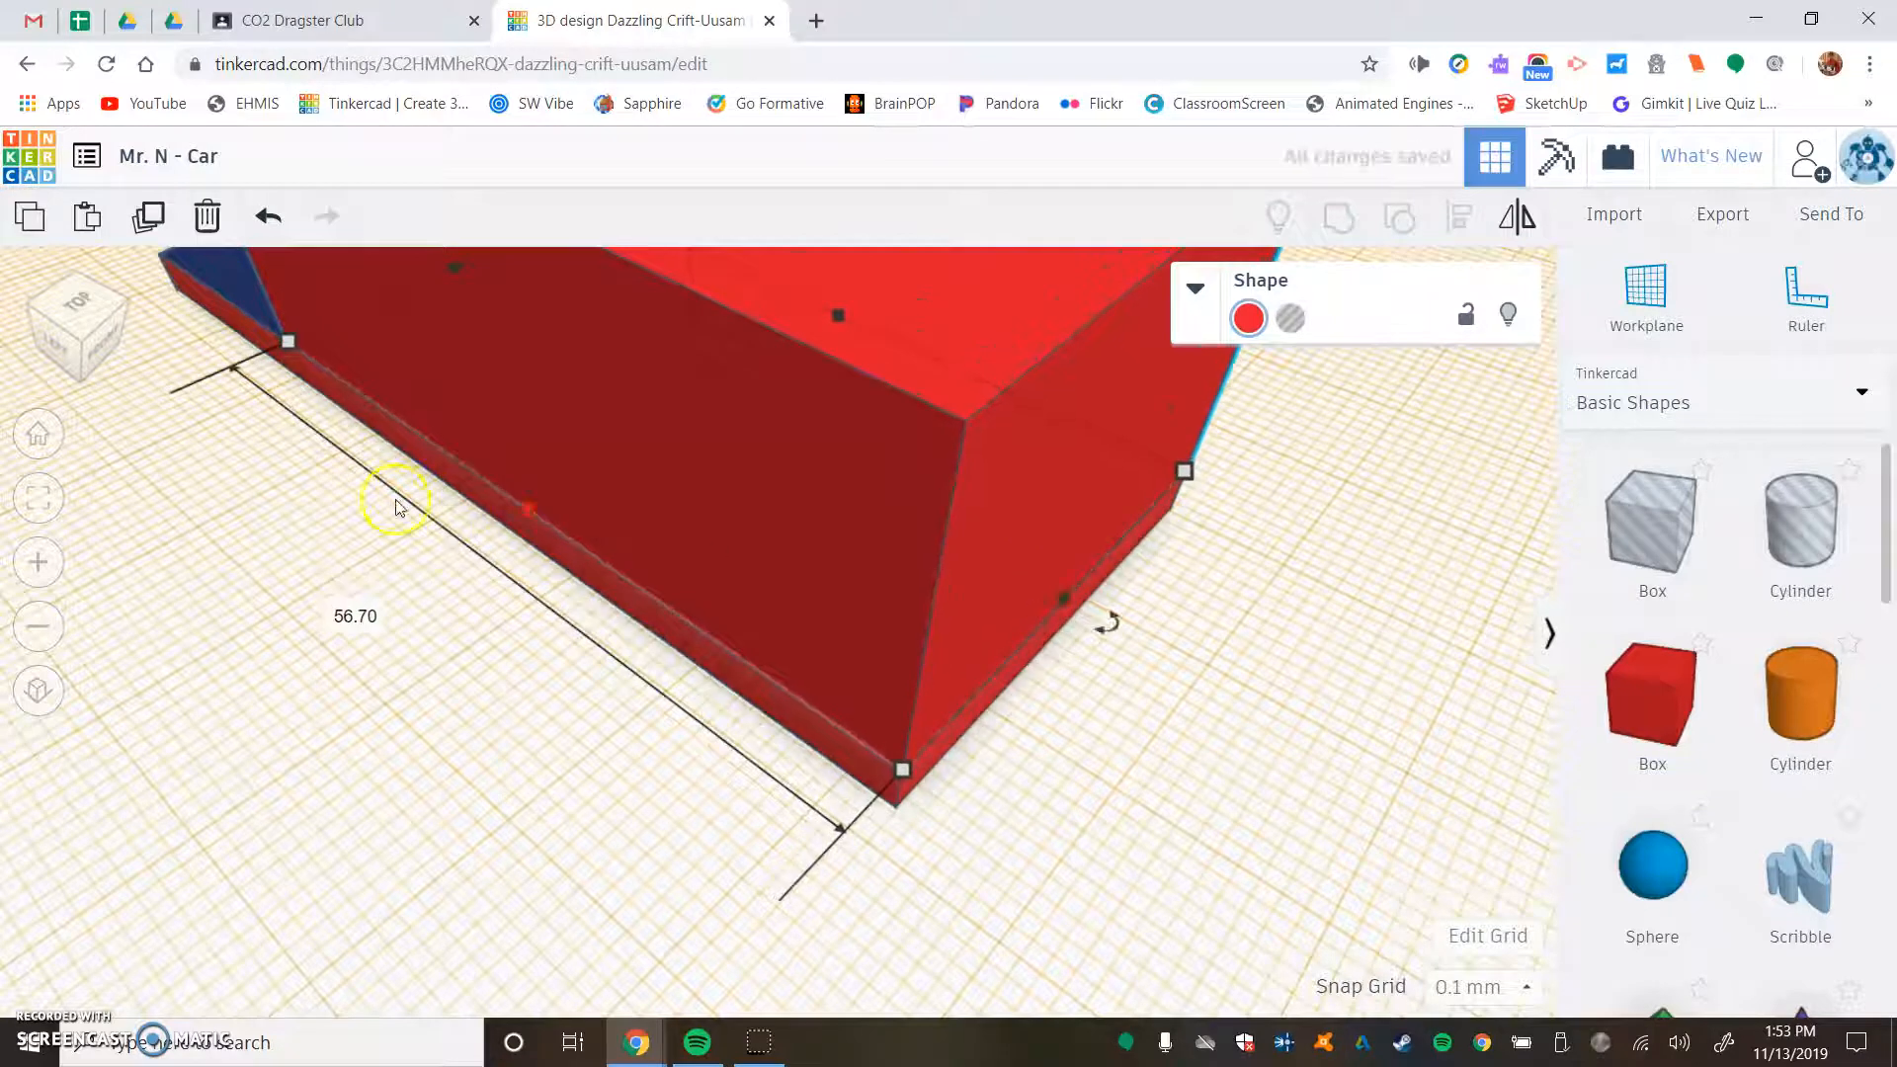
pyautogui.scroll(3, 764, 710)
pyautogui.moveTo(978, 770); pyautogui.dragTo(862, 762, button='right')
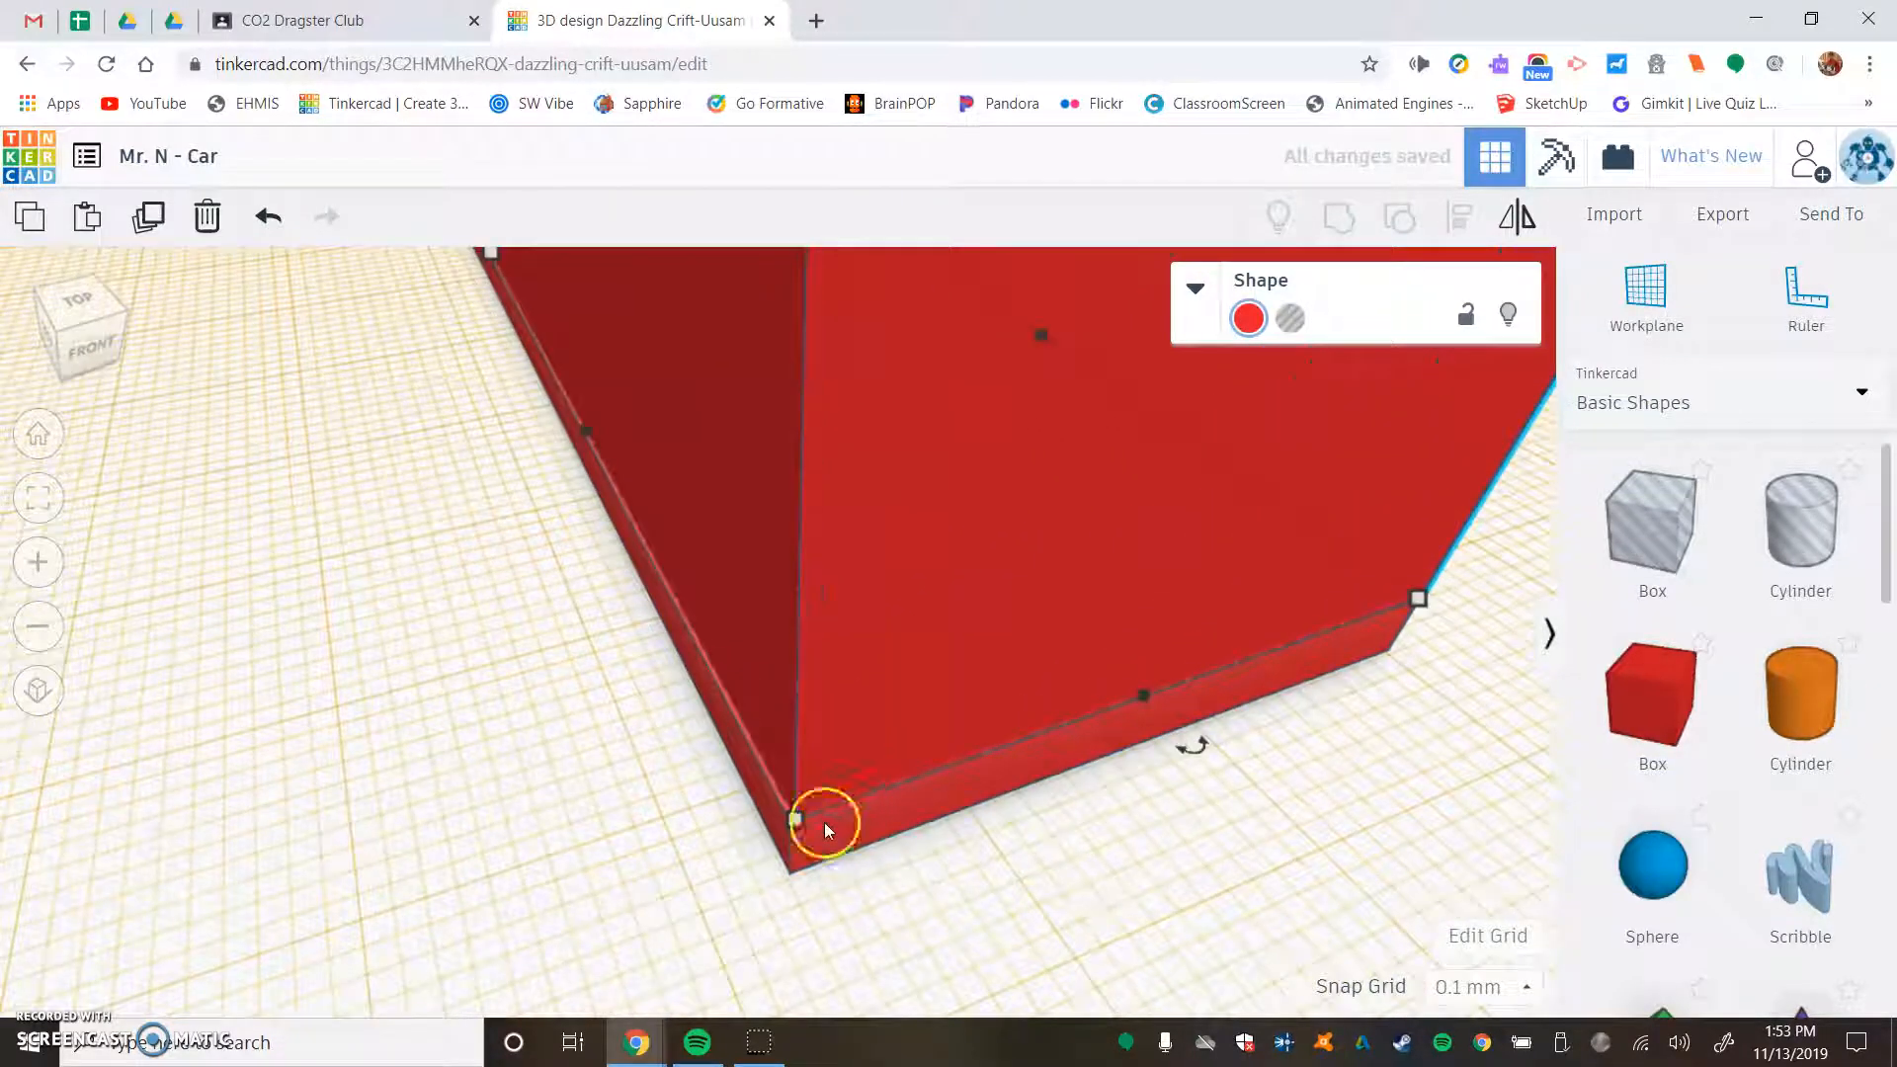
# - Adjust the box's width to 30.1 mm by moving its long side to the base plate's edge
pyautogui.click(827, 864)
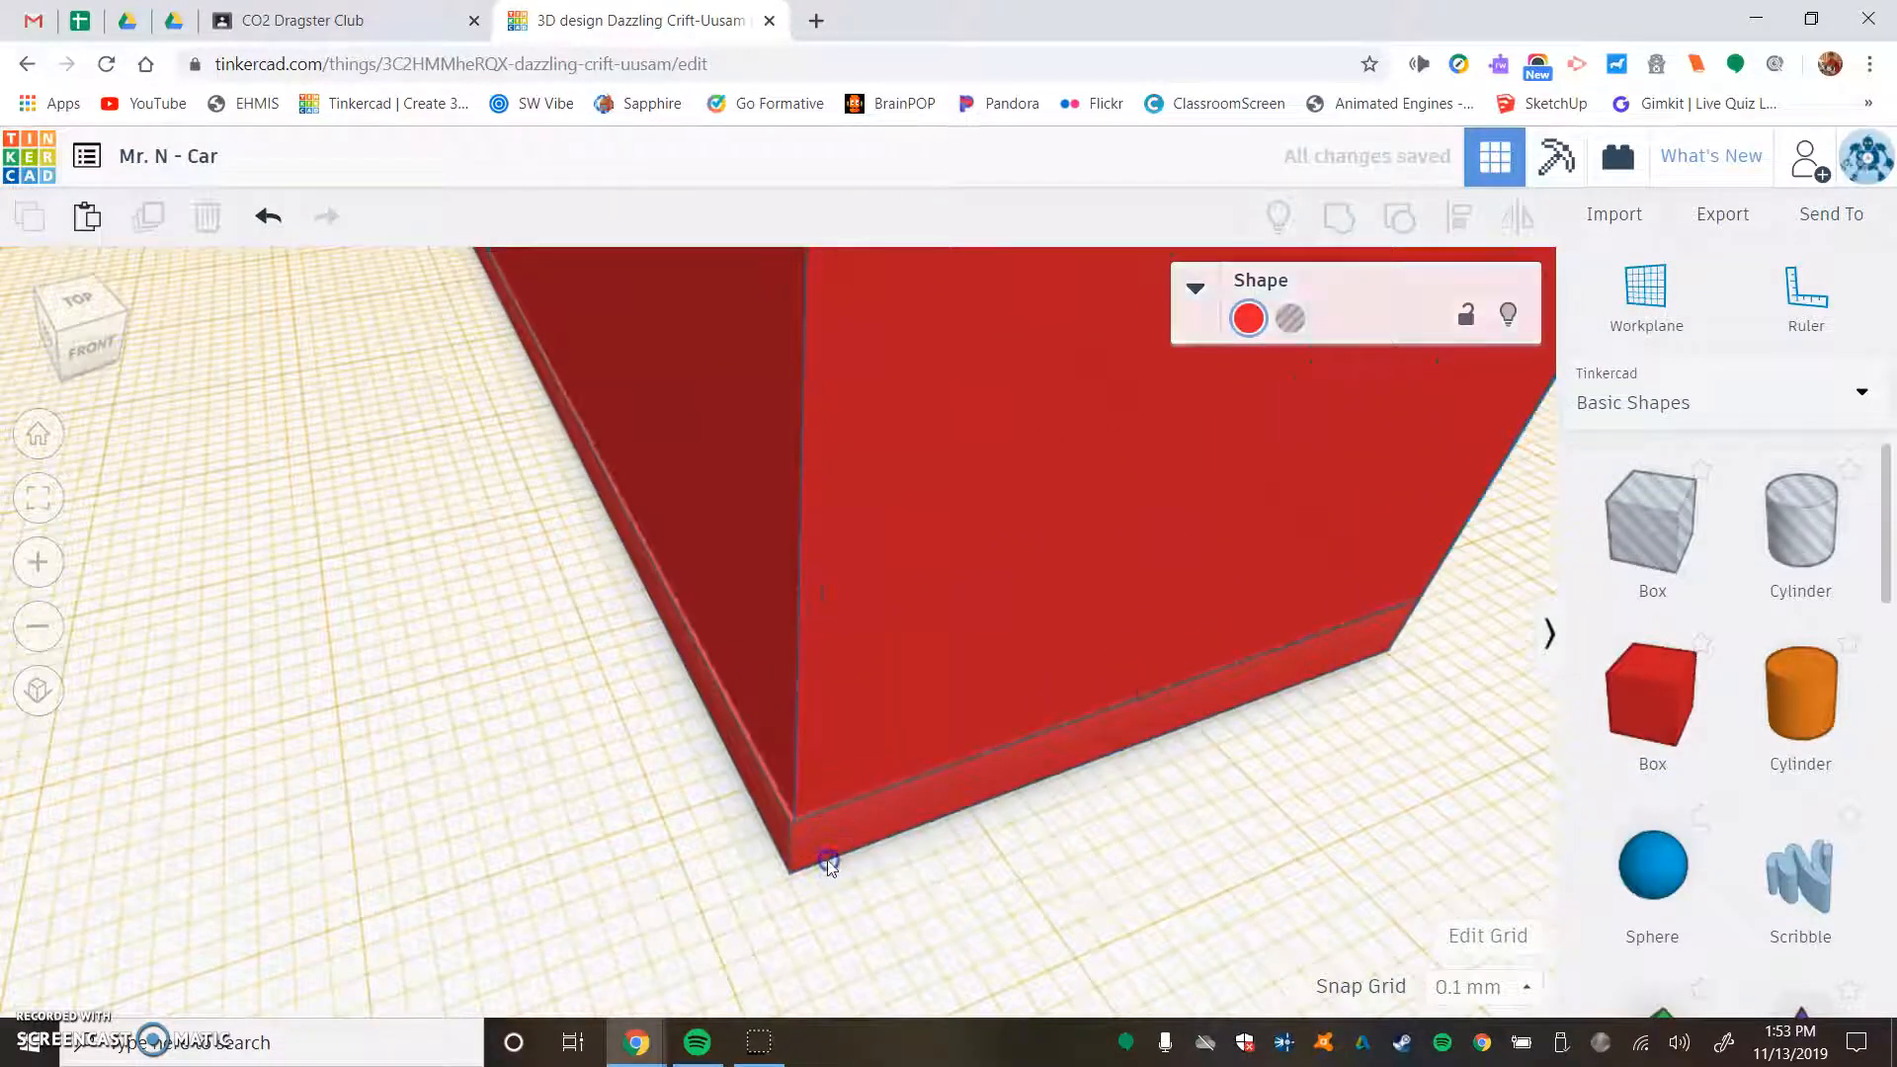
pyautogui.click(805, 792)
pyautogui.click(584, 431)
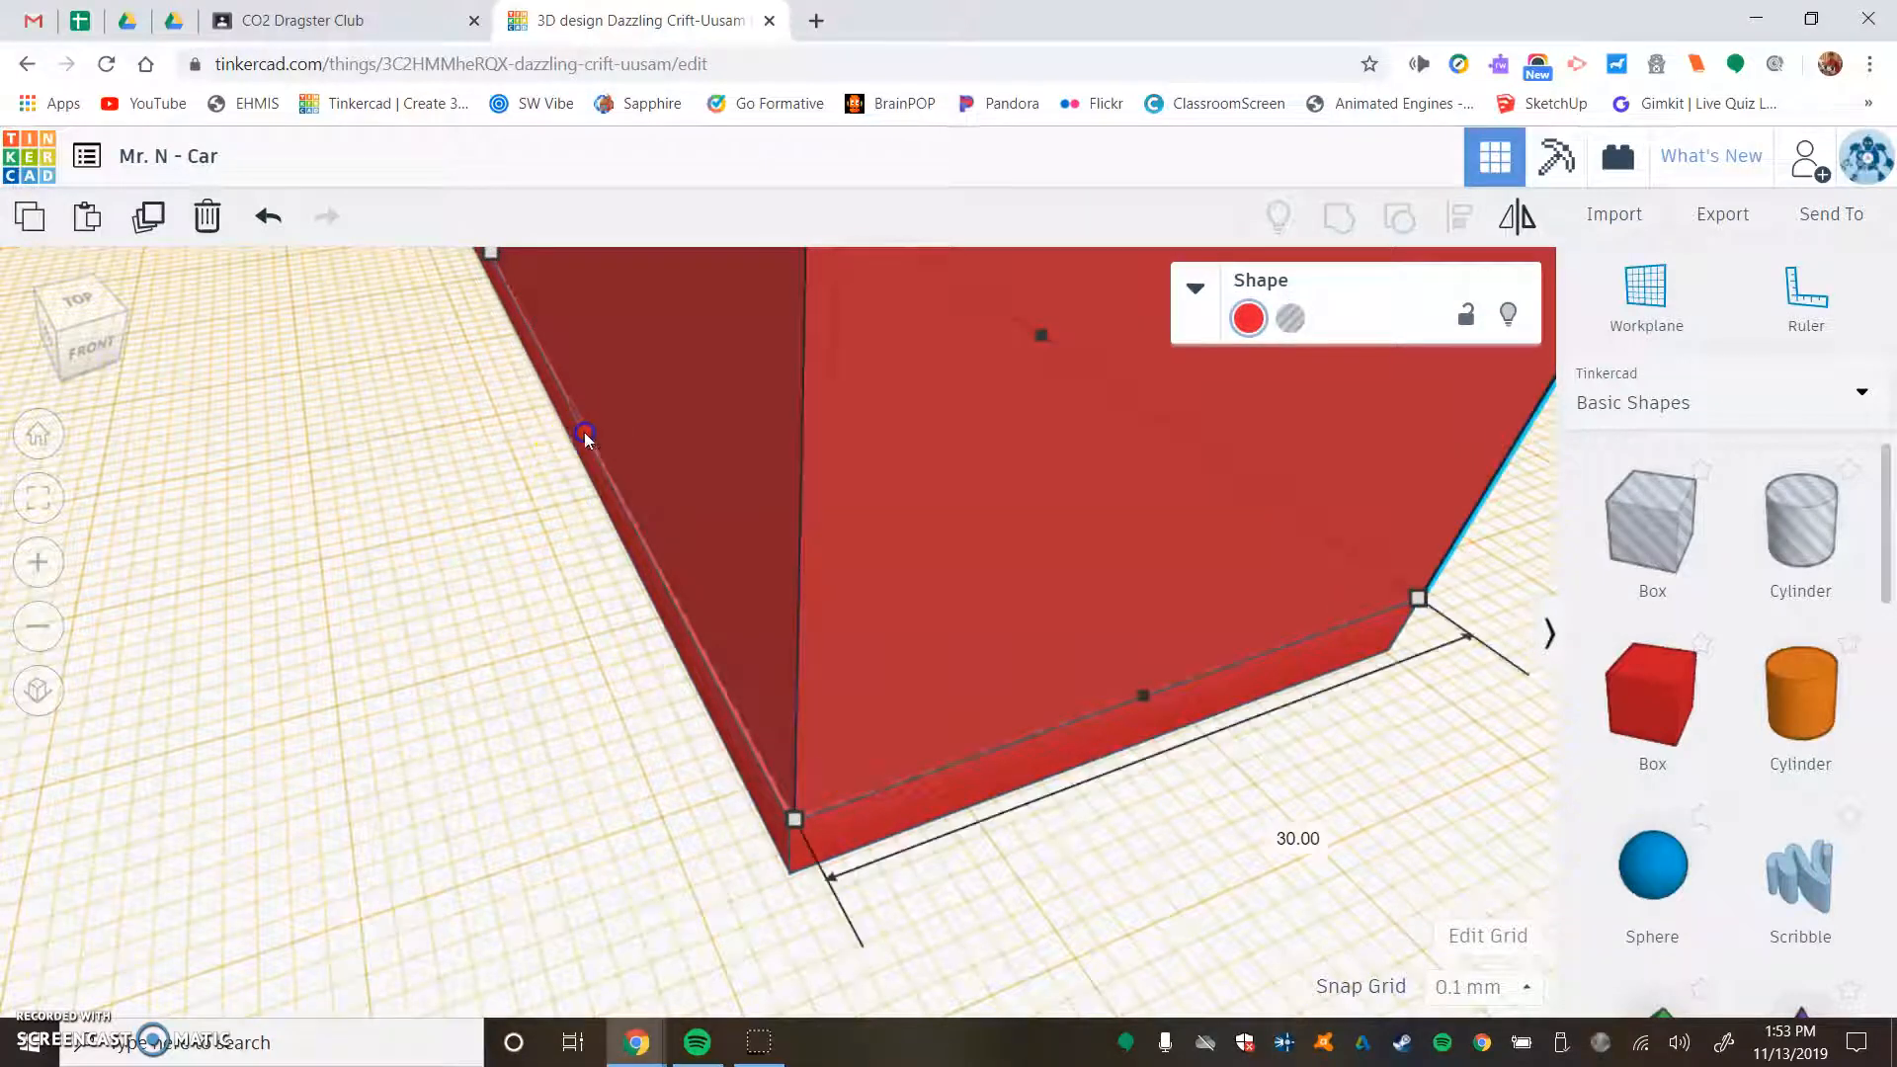
pyautogui.moveTo(584, 431); pyautogui.dragTo(583, 432)
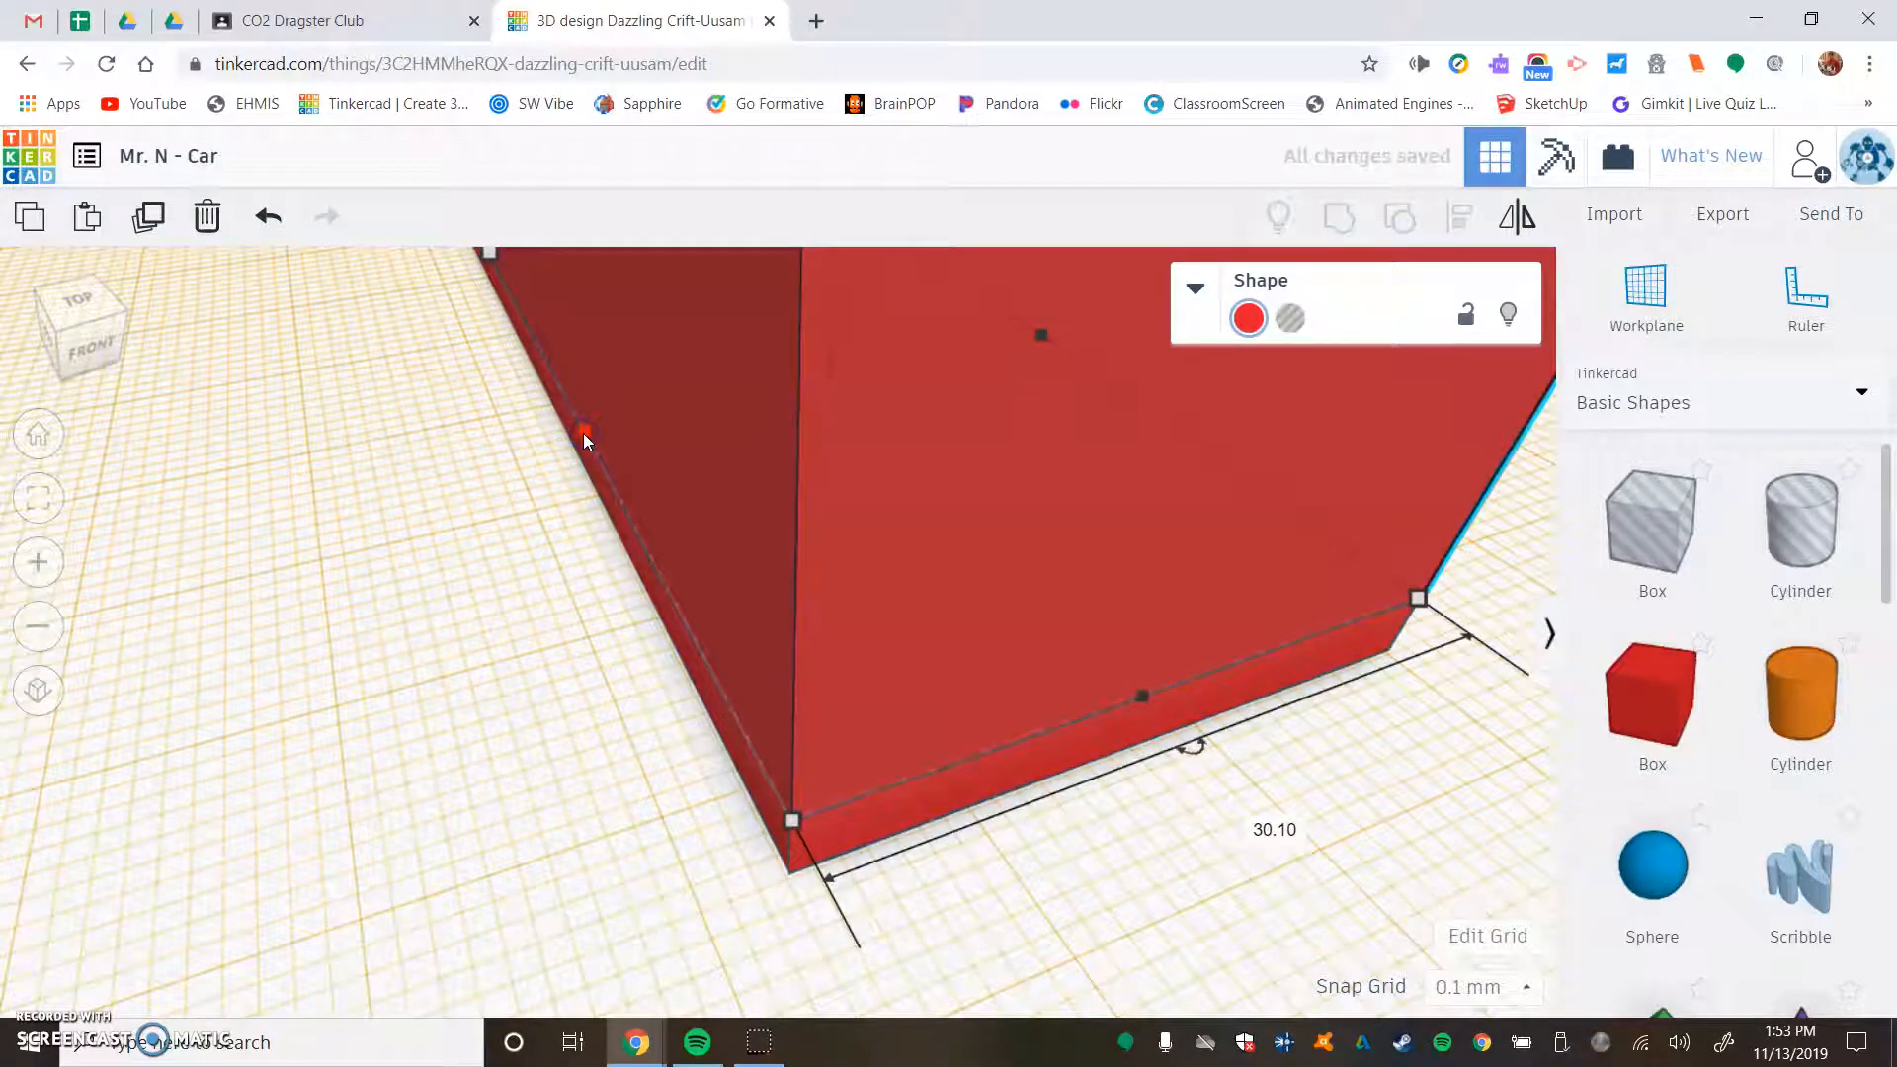
# - Lower the box's height to 9 mm, level with the wedge's tall edge, and deselect it
pyautogui.click(440, 606)
pyautogui.moveTo(435, 605); pyautogui.dragTo(590, 619, button='right')
pyautogui.click(589, 618)
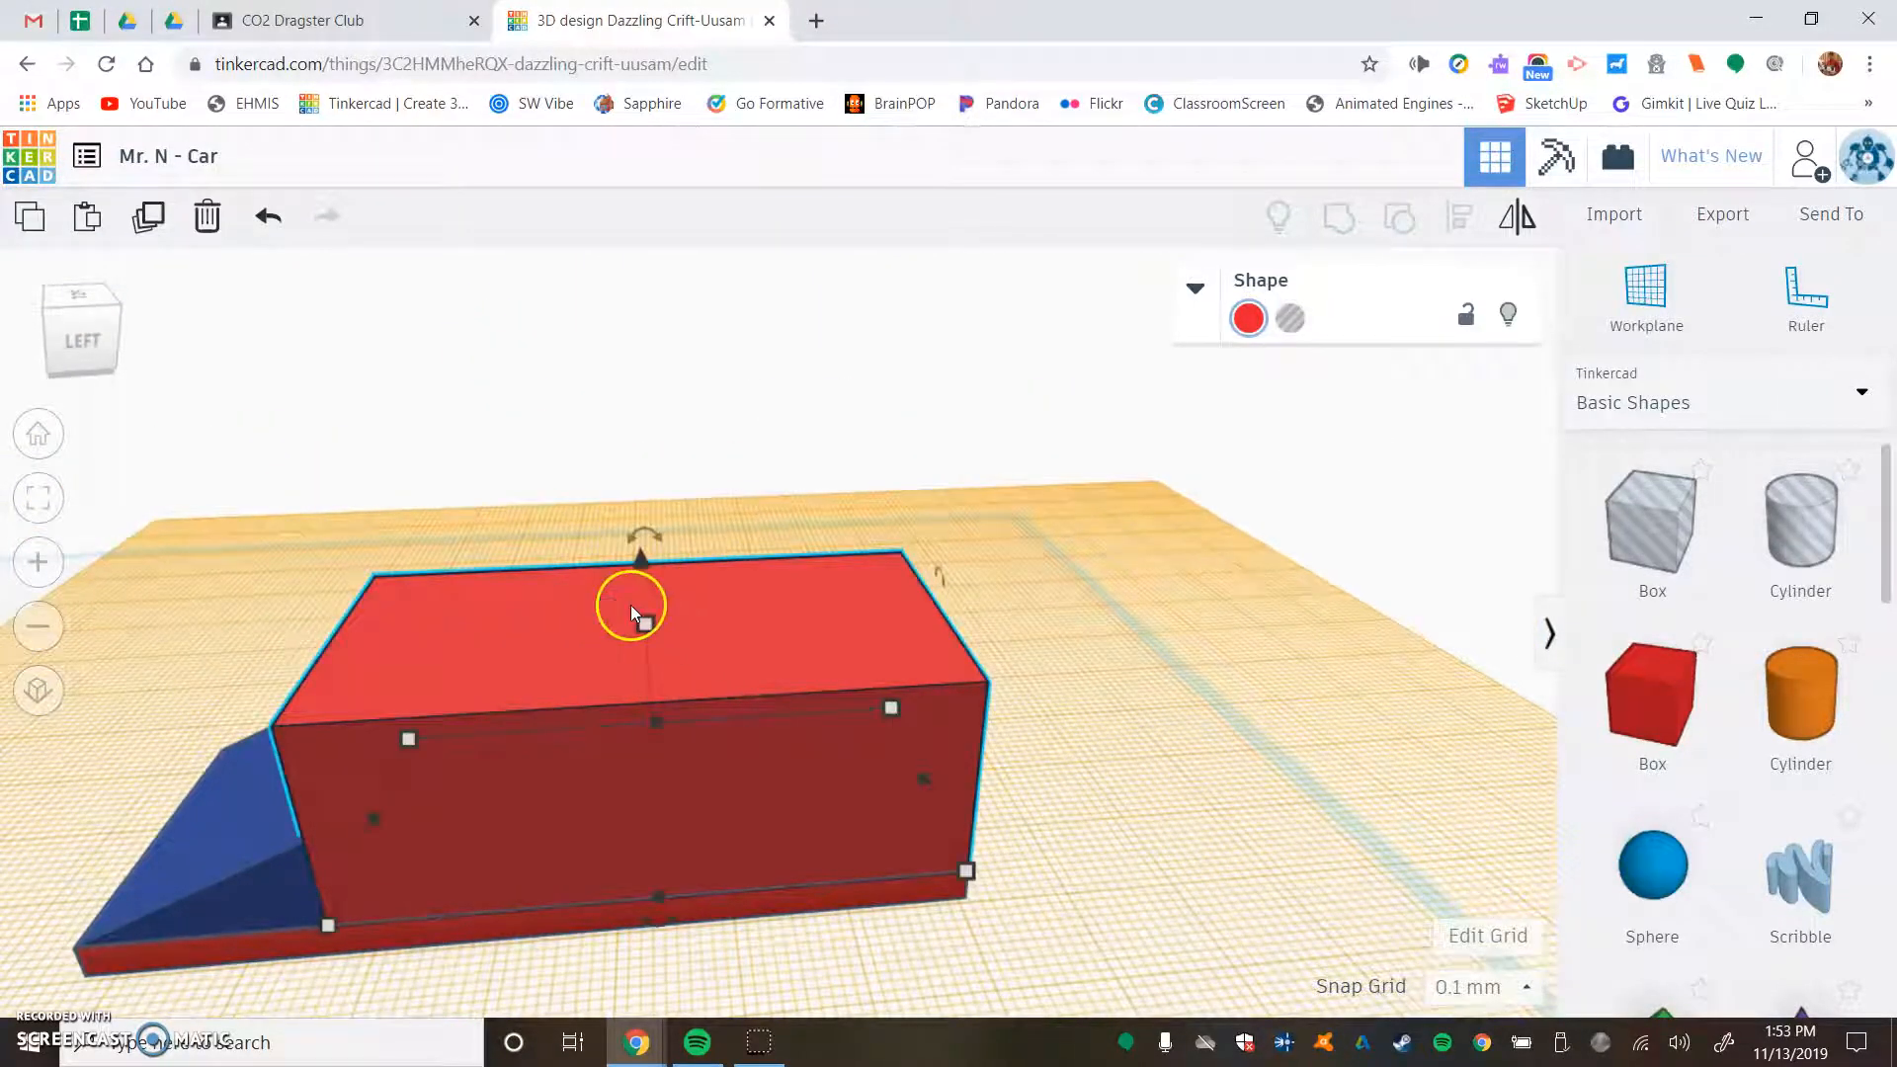
pyautogui.moveTo(642, 625); pyautogui.dragTo(648, 721)
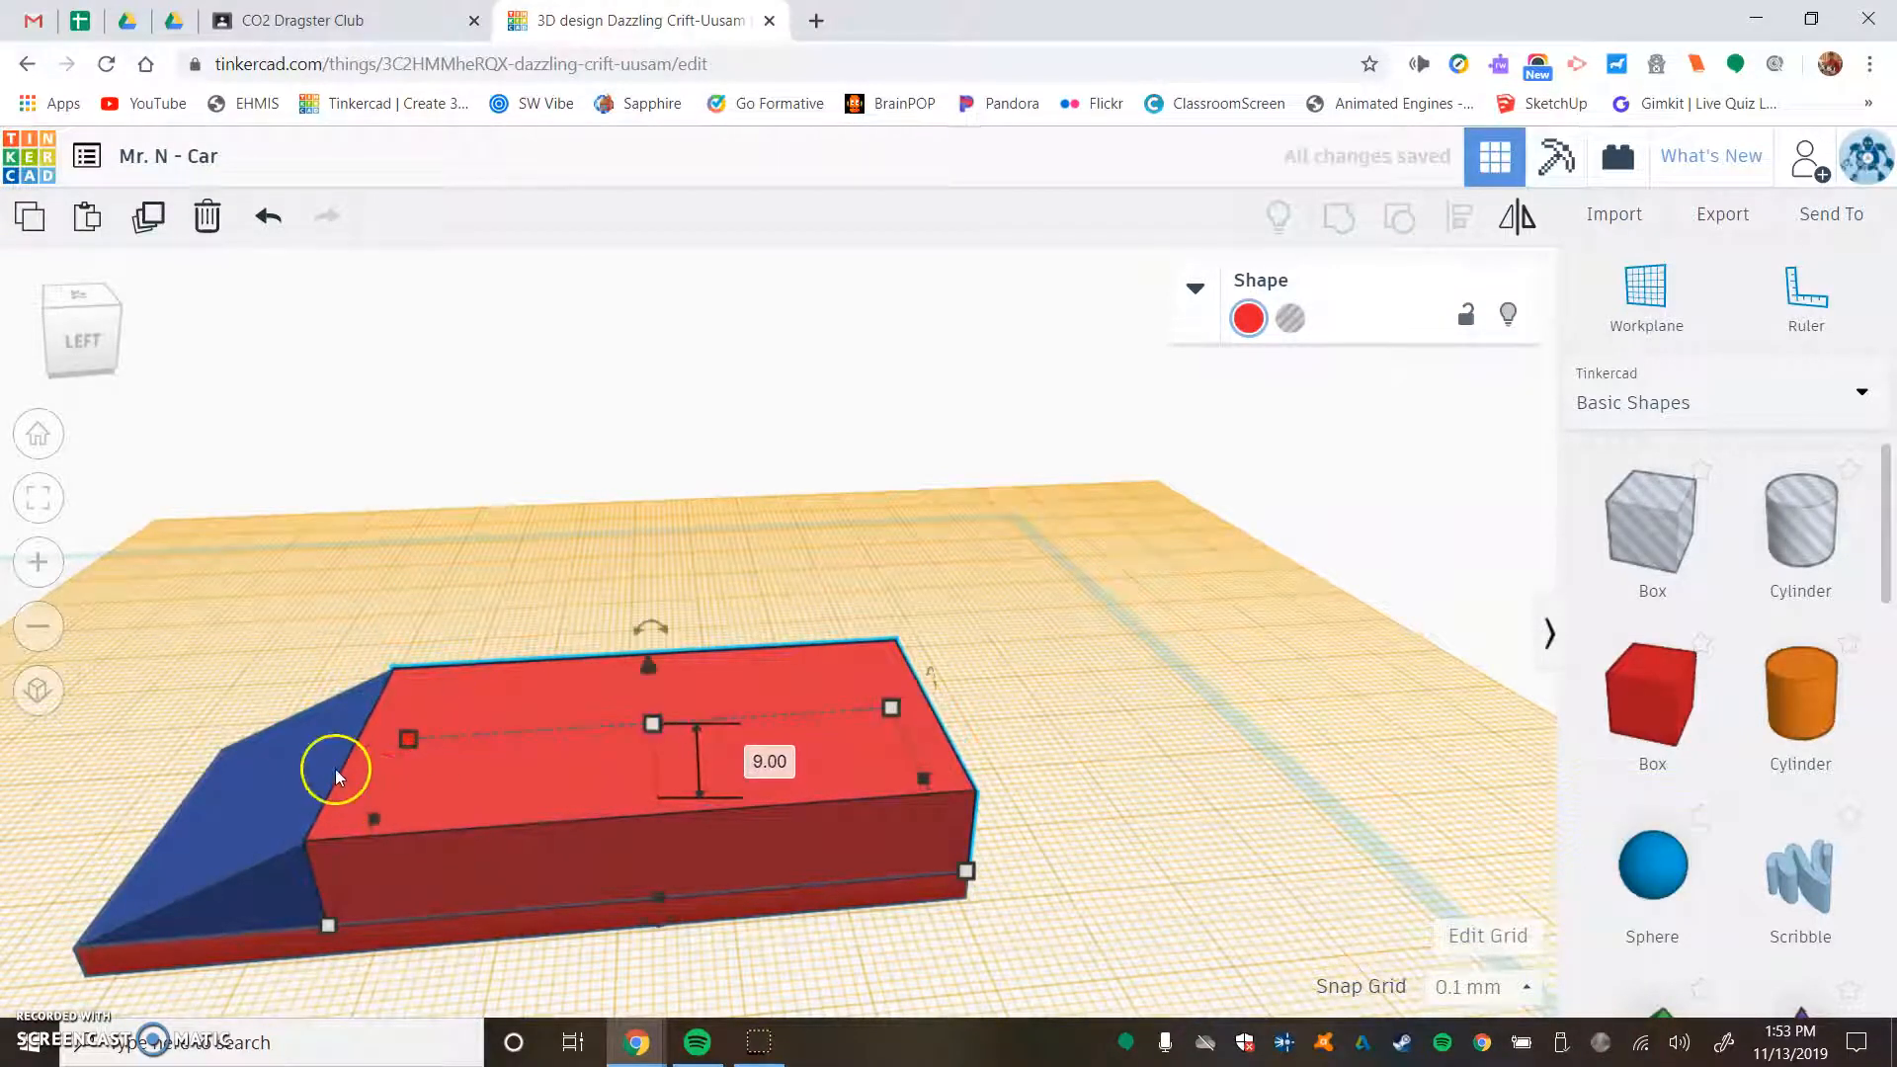
pyautogui.click(580, 561)
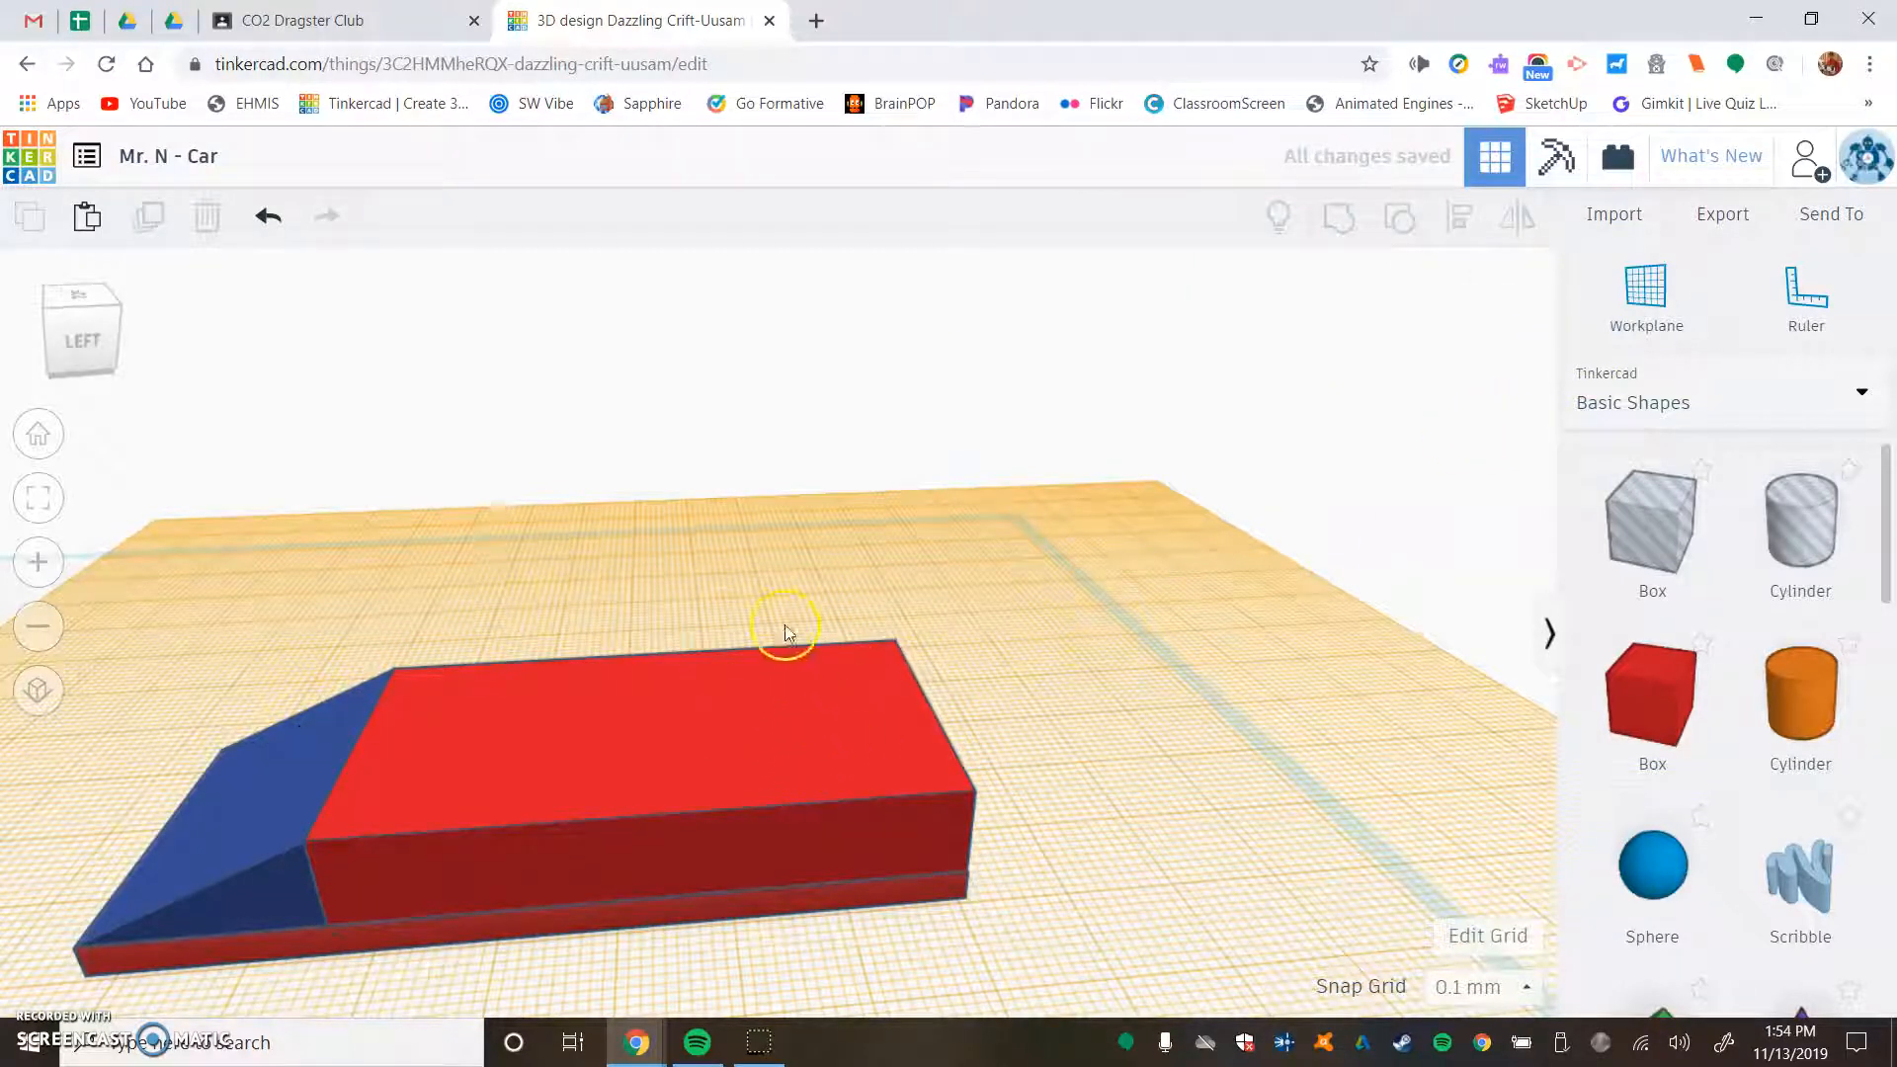
# - Set the workplane on the long box's top face, and place a box turned into a hole there near the wedge
pyautogui.click(1650, 297)
pyautogui.click(530, 751)
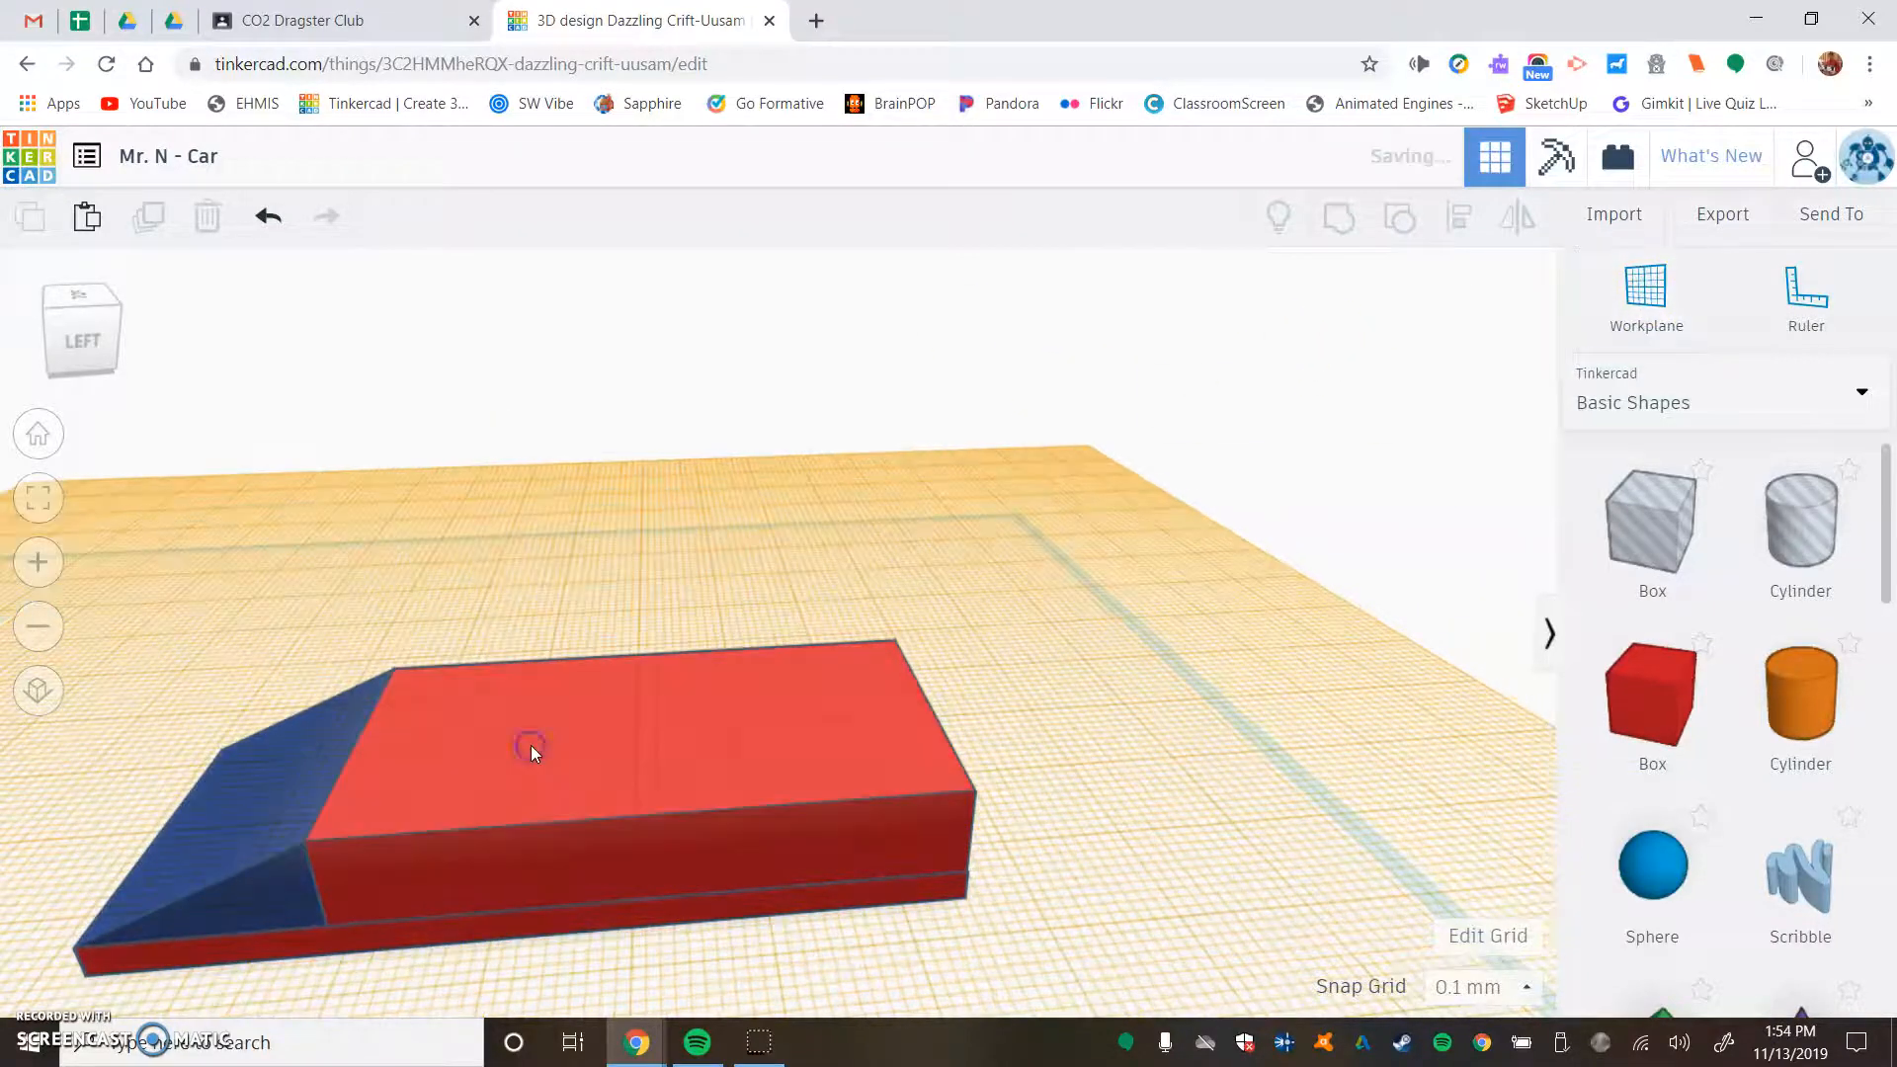
pyautogui.click(1650, 533)
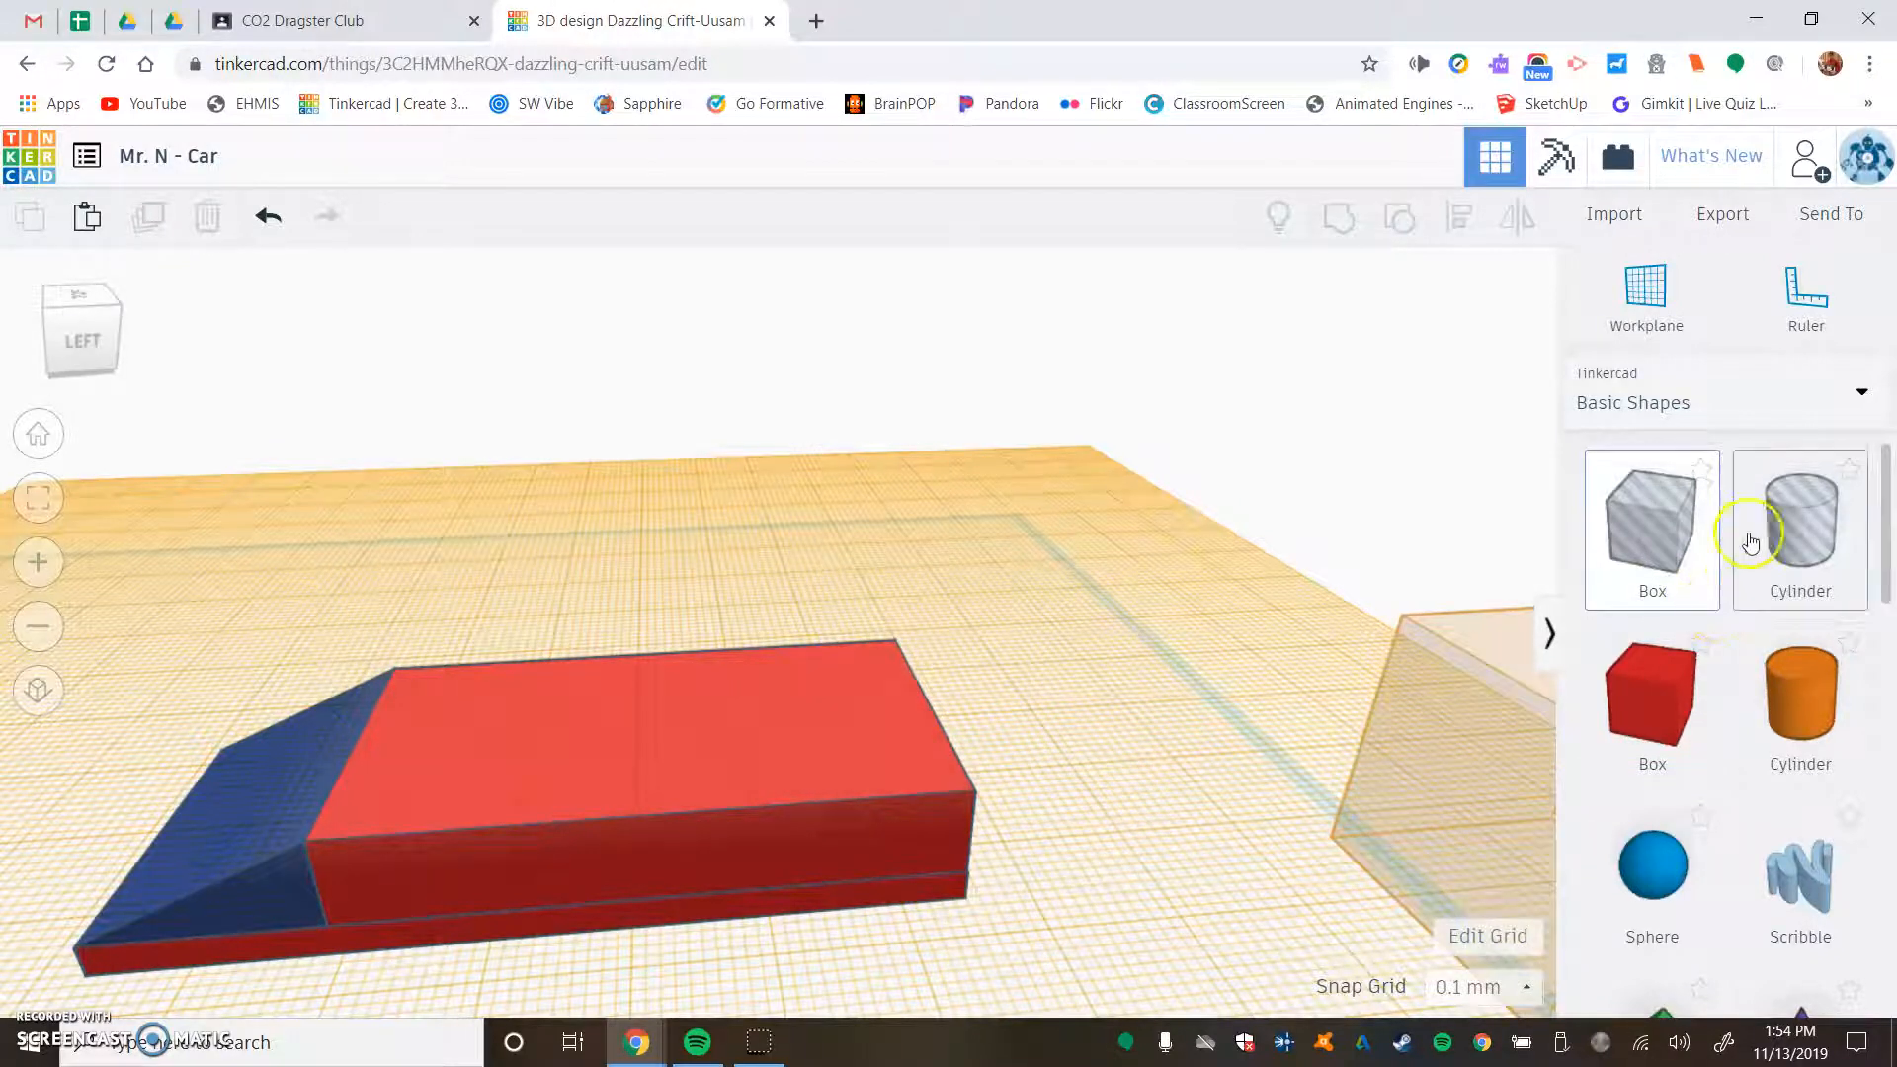
pyautogui.scroll(-3, 1724, 657)
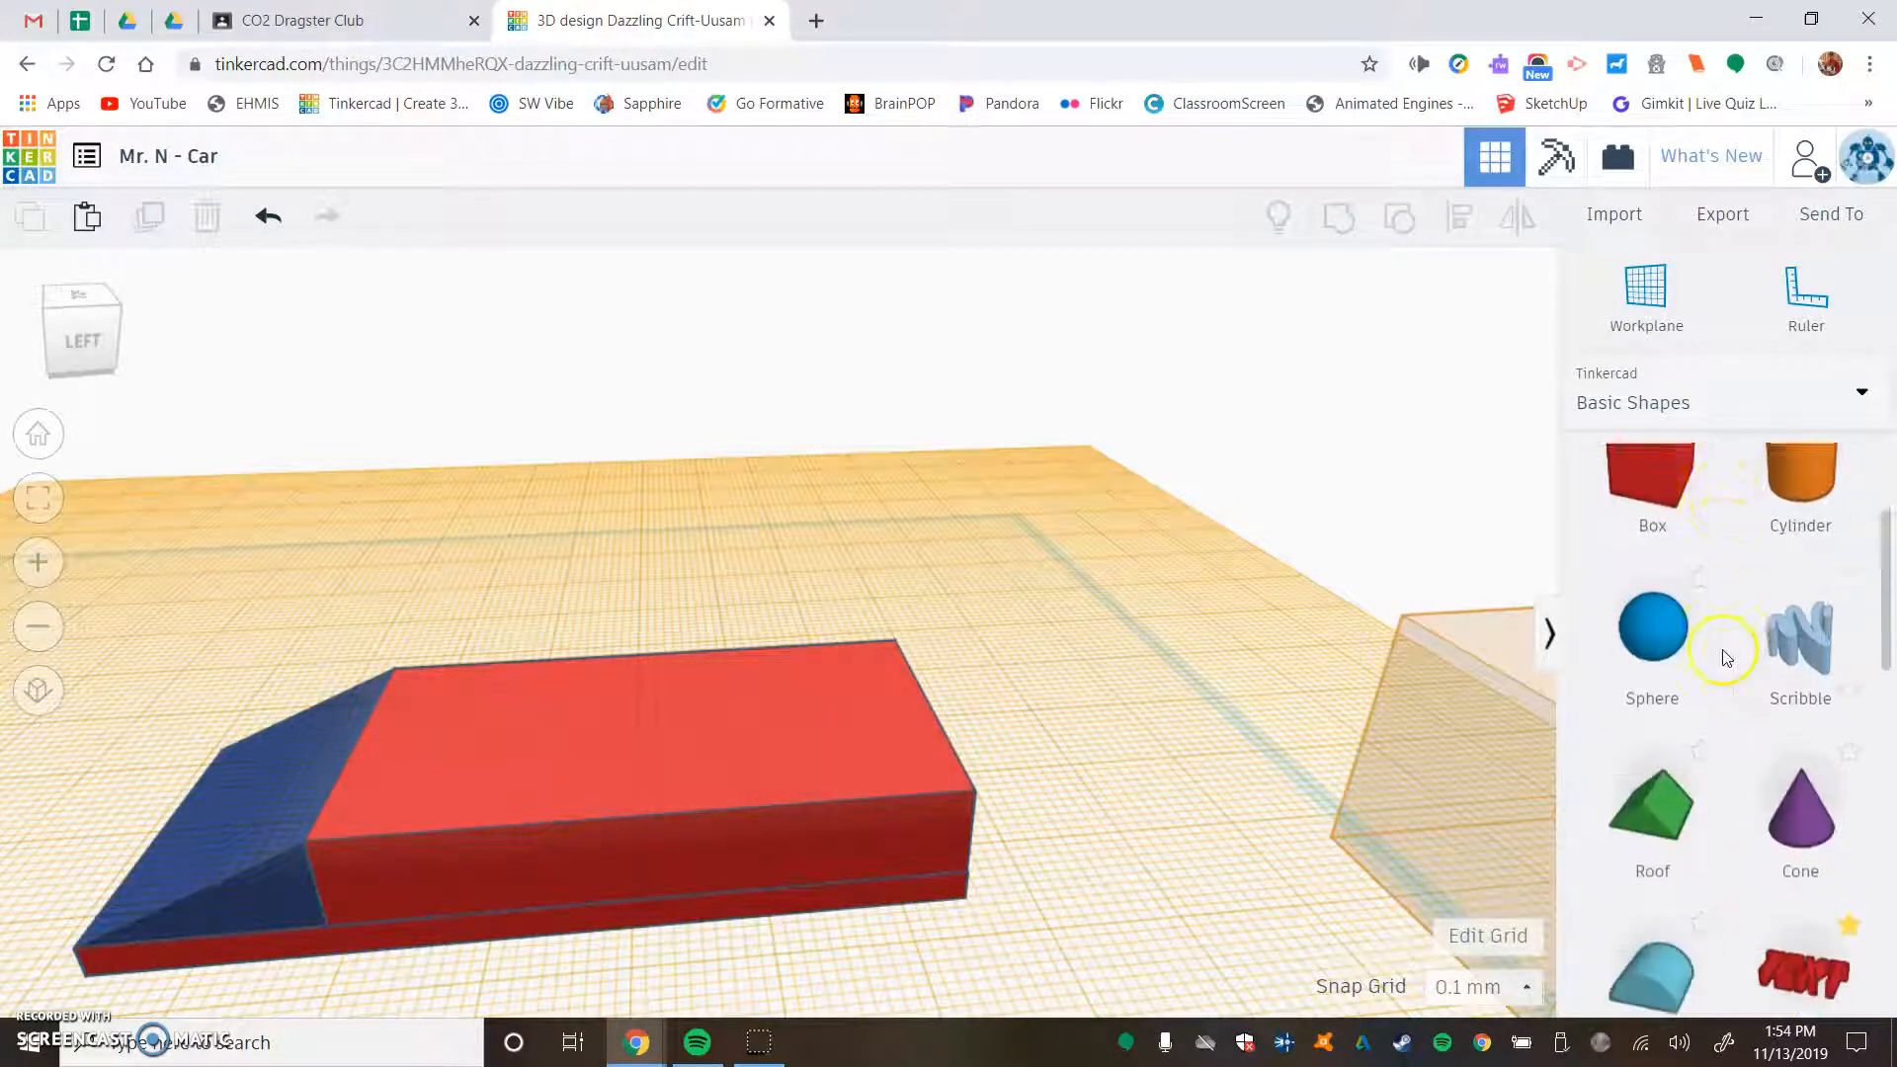
pyautogui.scroll(3, 1730, 796)
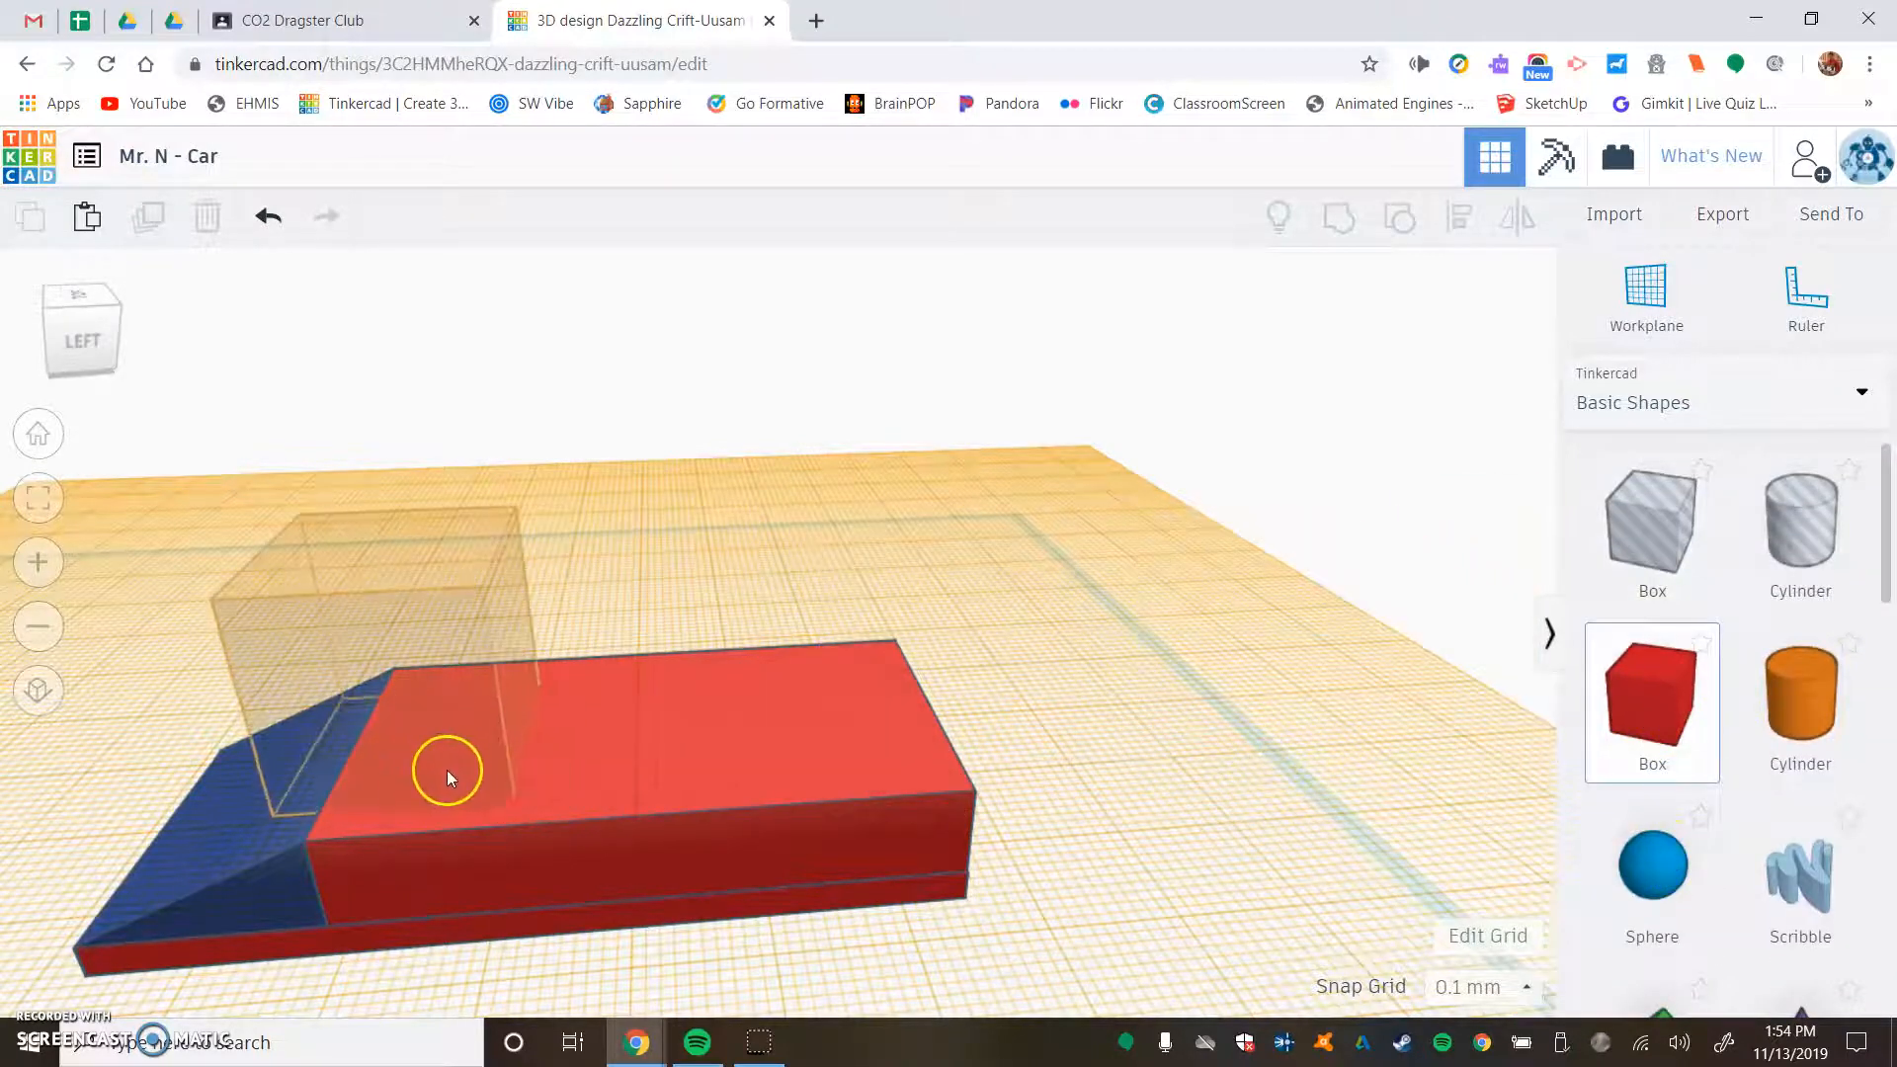
pyautogui.click(488, 746)
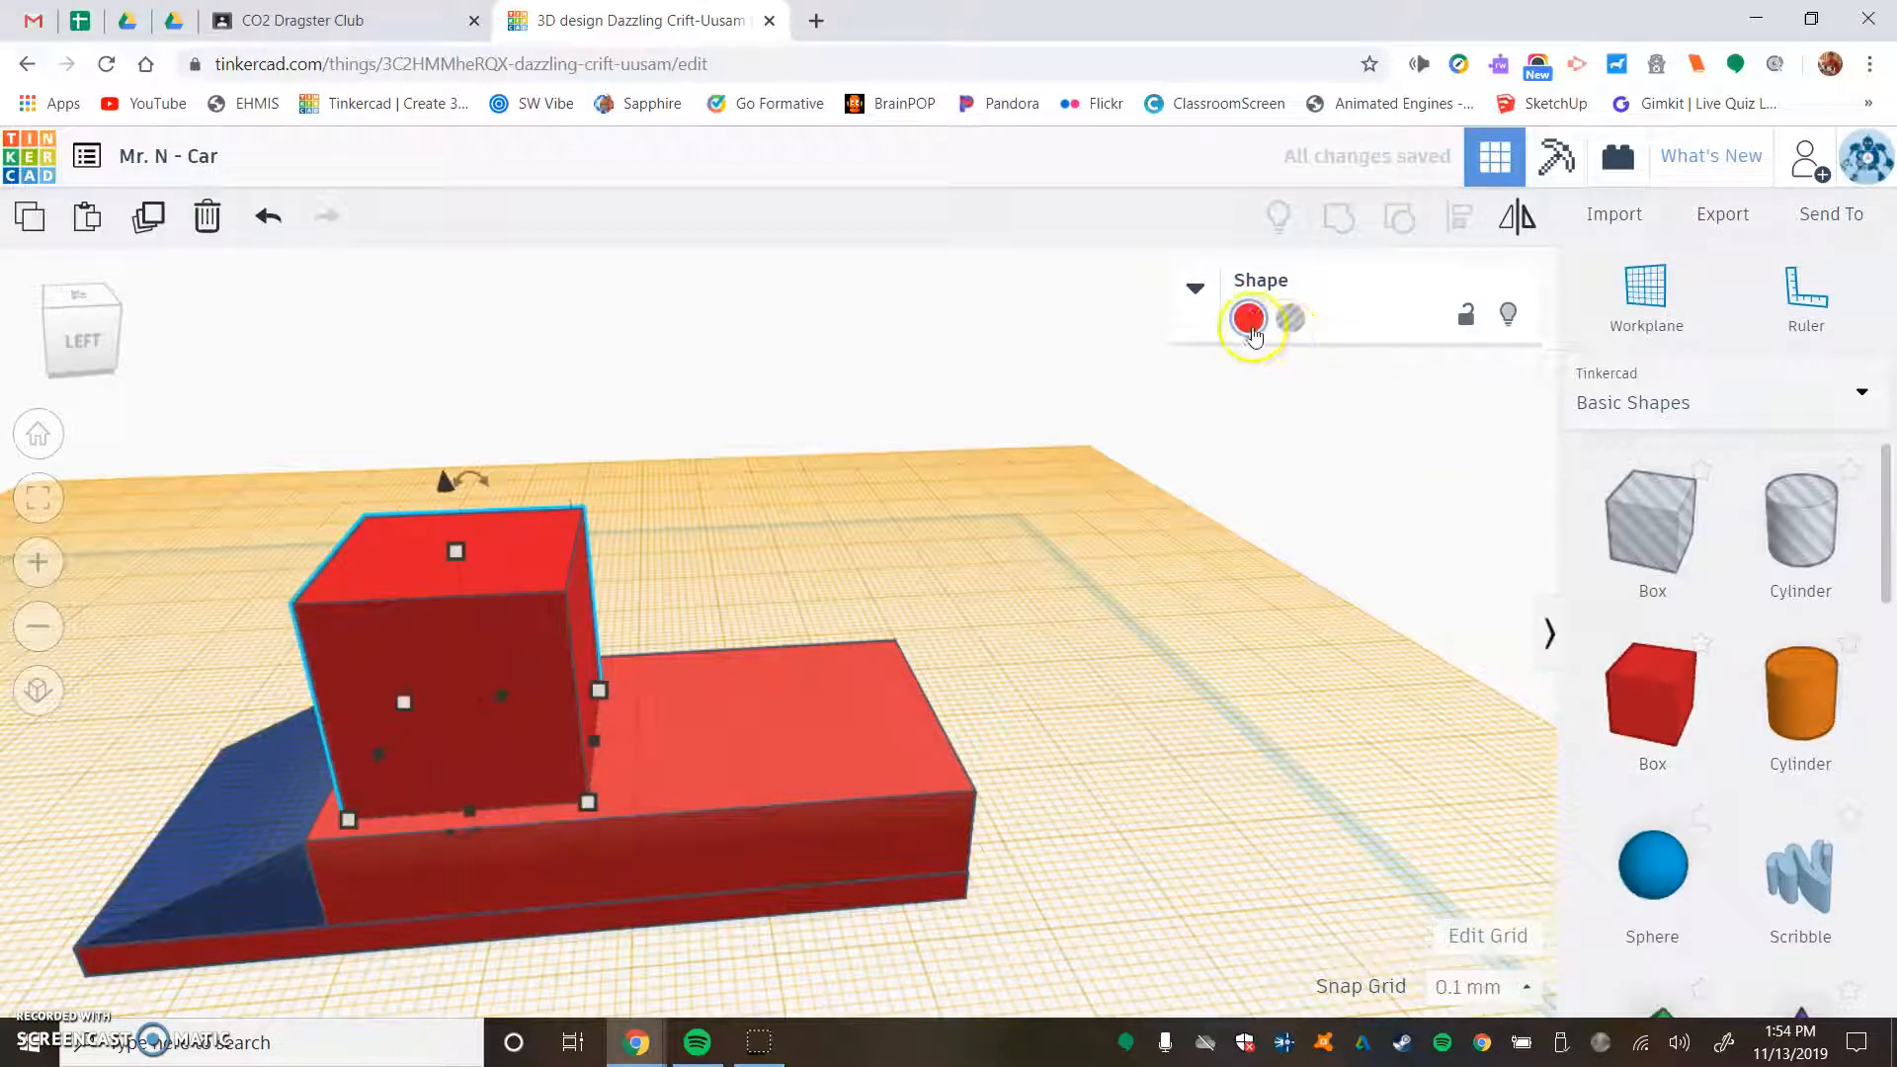
pyautogui.click(1288, 326)
# - Stretch the hole box over the body's top face to about 50.8 mm long, leaving a narrow rim all around
pyautogui.moveTo(678, 656); pyautogui.dragTo(555, 595, button='right')
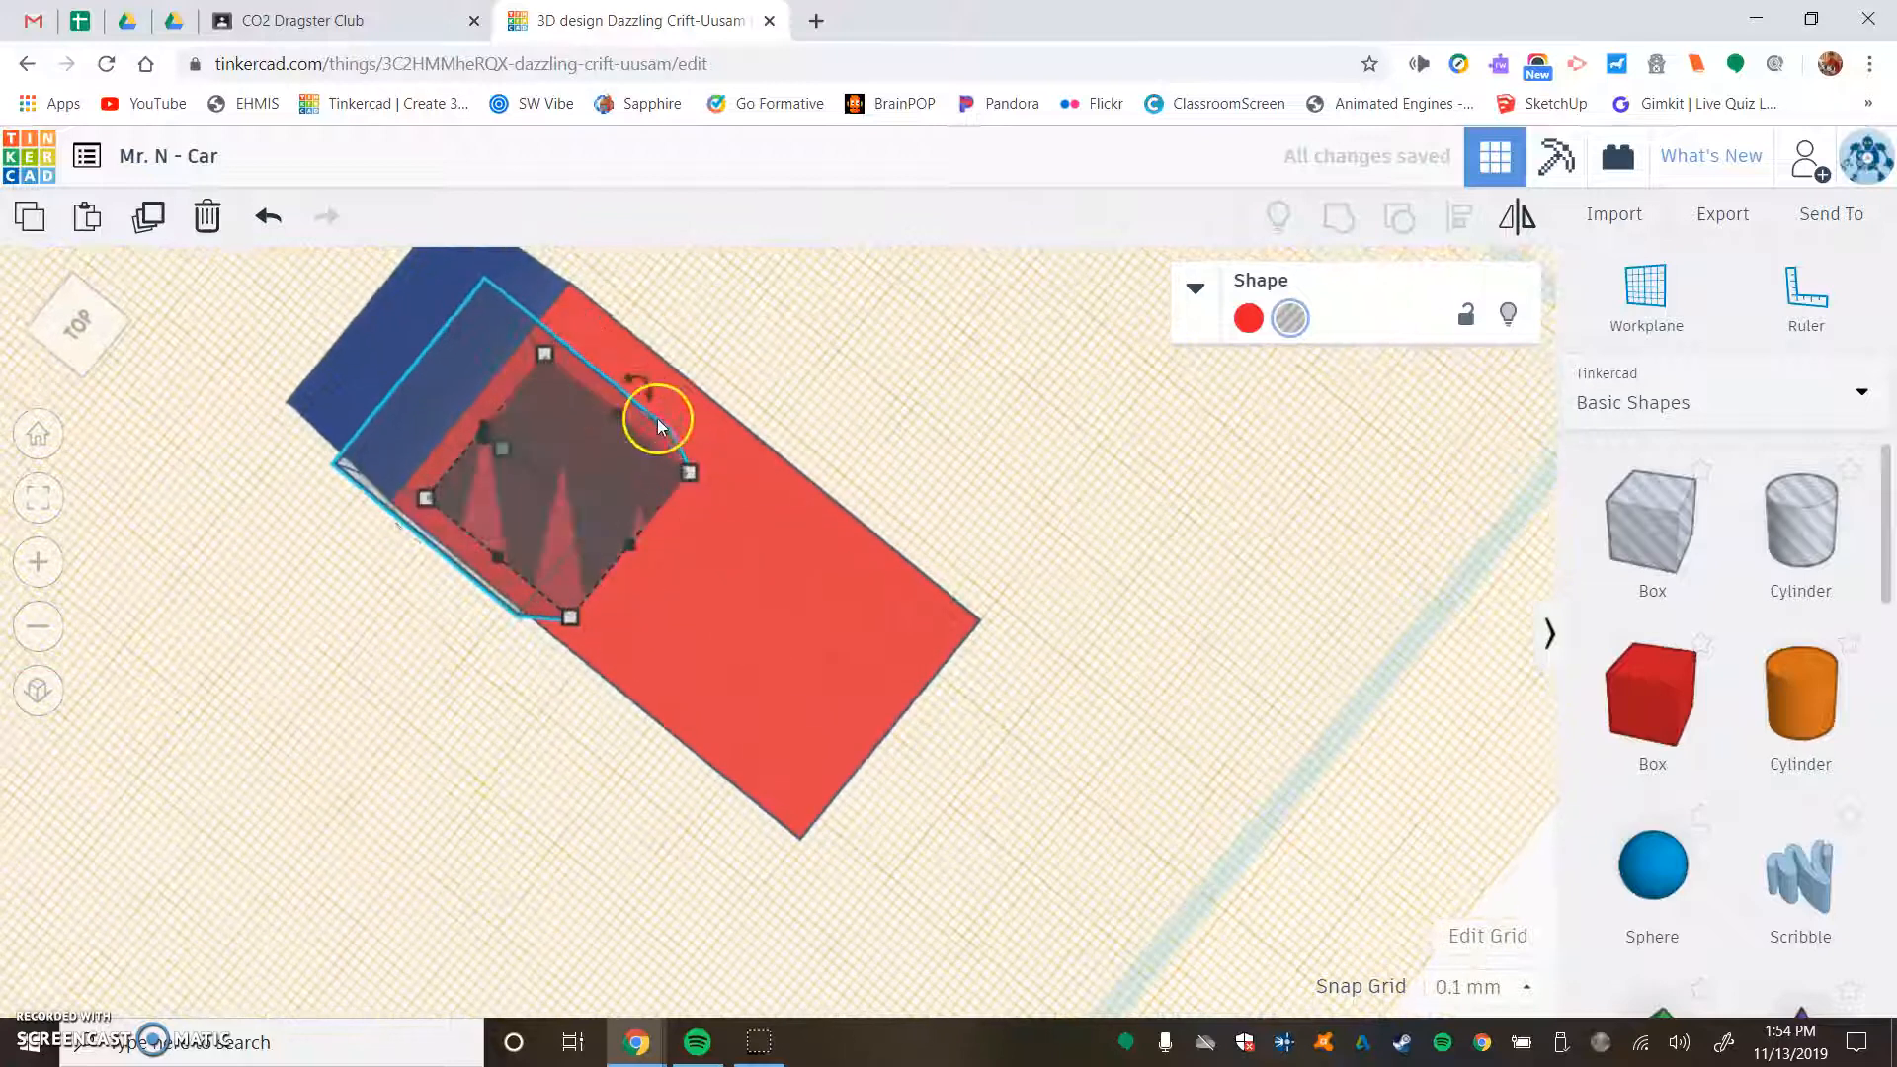
pyautogui.moveTo(635, 404); pyautogui.dragTo(650, 383)
pyautogui.moveTo(833, 445); pyautogui.dragTo(709, 506, button='right')
pyautogui.moveTo(705, 541); pyautogui.dragTo(820, 772)
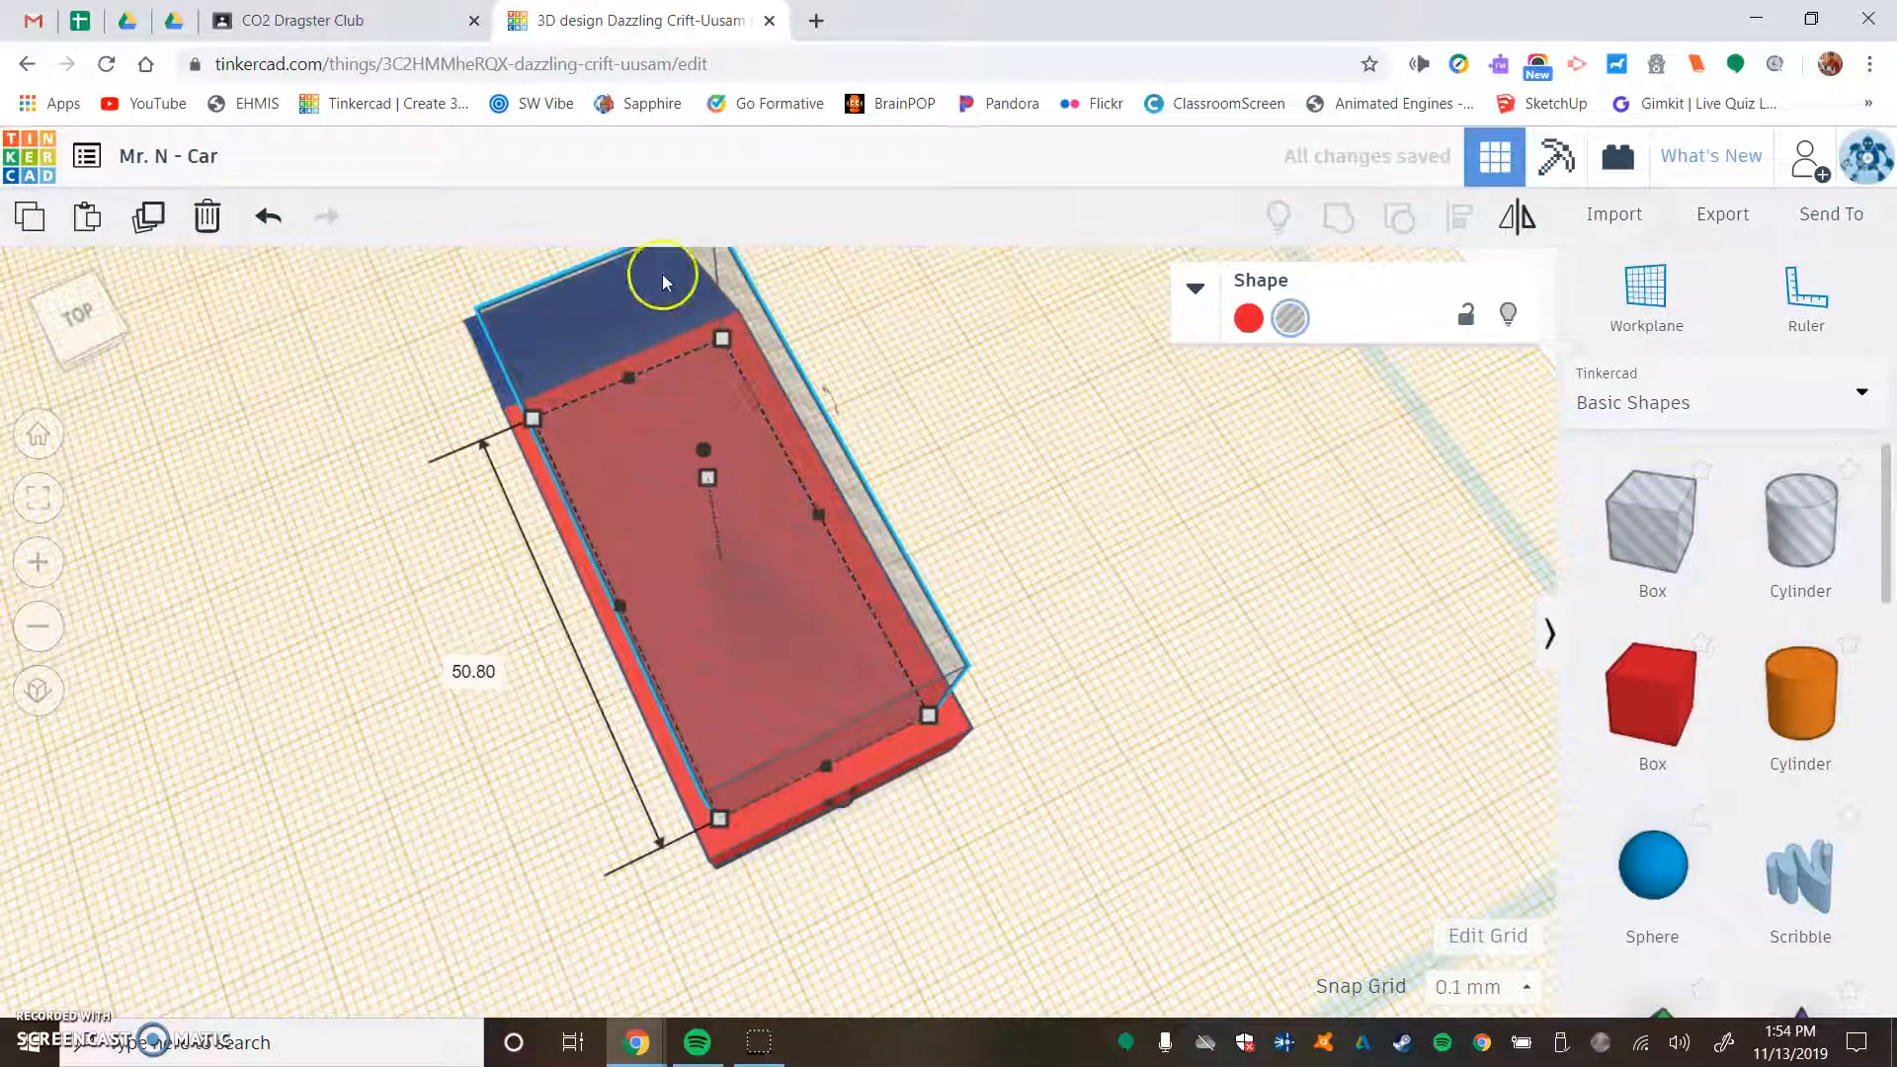
pyautogui.moveTo(868, 506); pyautogui.dragTo(894, 571, button='right')
pyautogui.moveTo(802, 632); pyautogui.dragTo(772, 524, button='right')
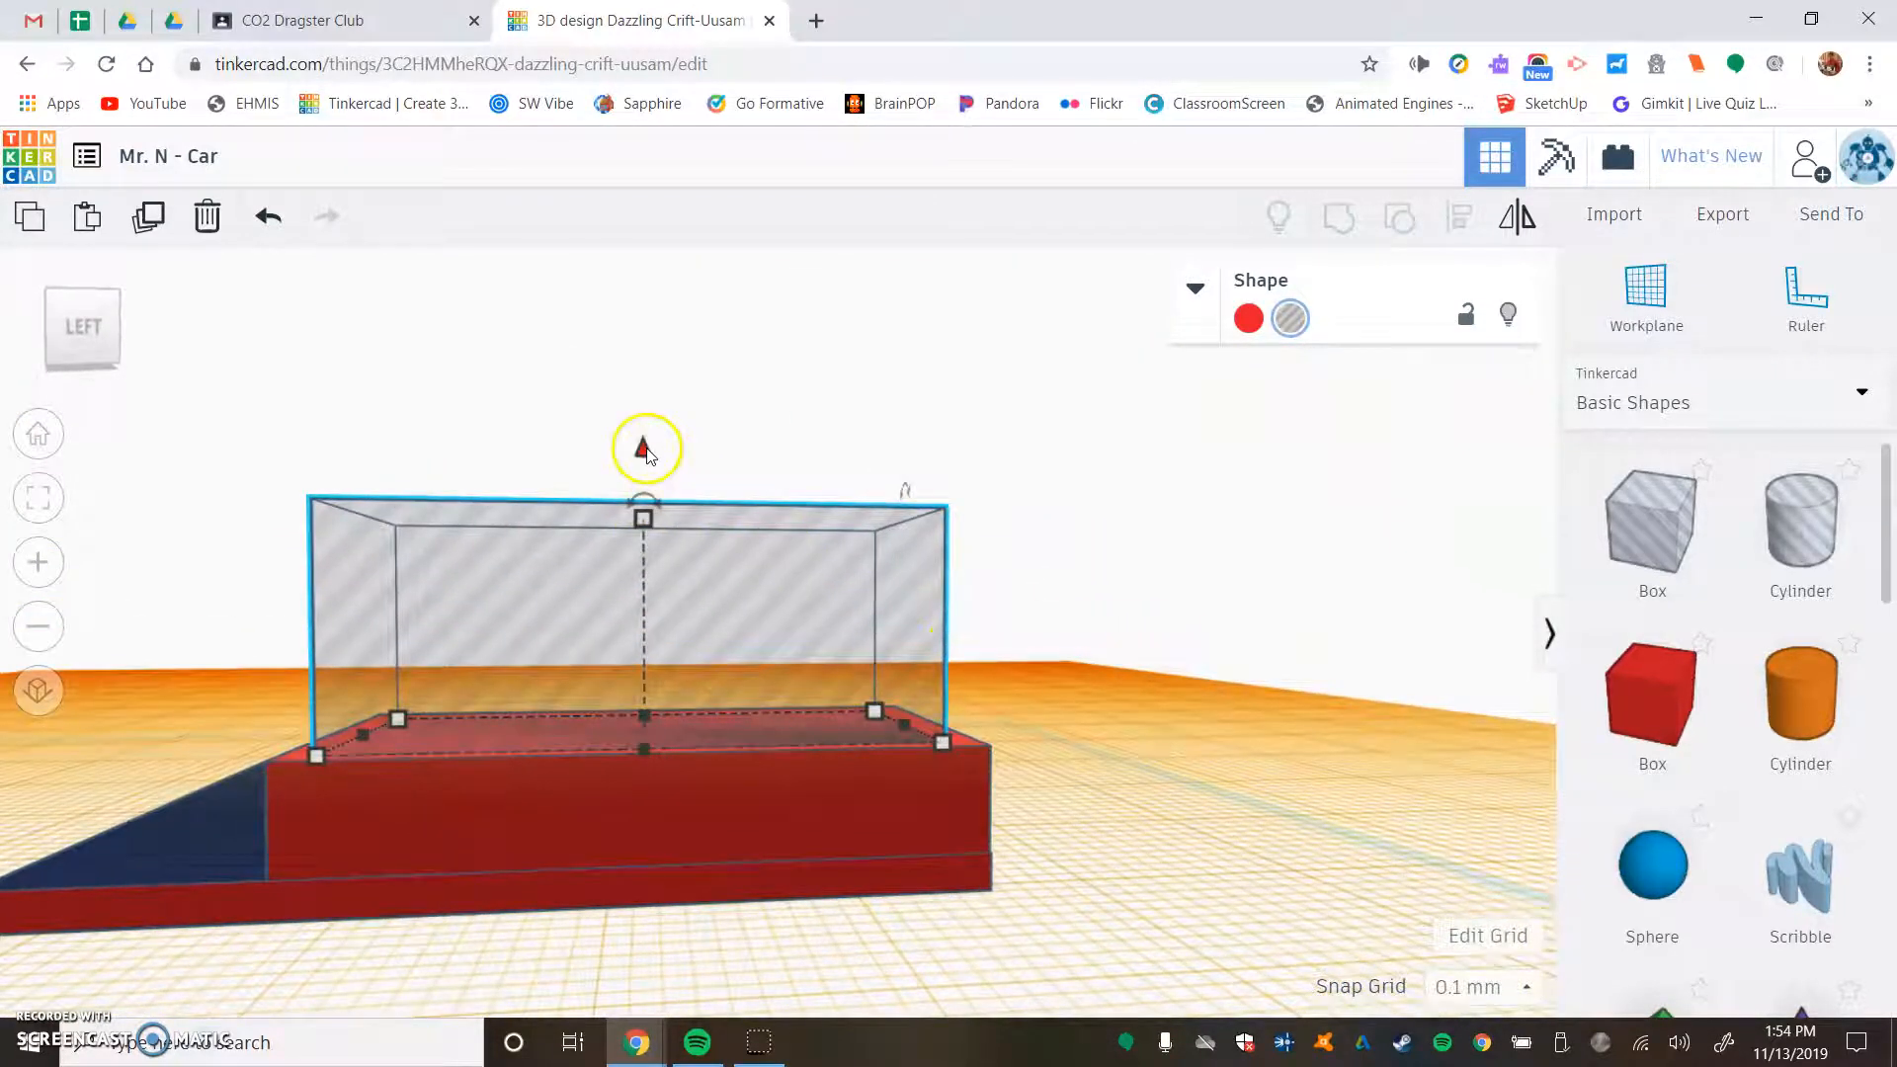
# - Sink the hole box into the body to 7 mm below its top face
pyautogui.moveTo(644, 449); pyautogui.dragTo(643, 592)
pyautogui.moveTo(1166, 871); pyautogui.dragTo(1114, 963, button='right')
pyautogui.moveTo(641, 594); pyautogui.dragTo(638, 532)
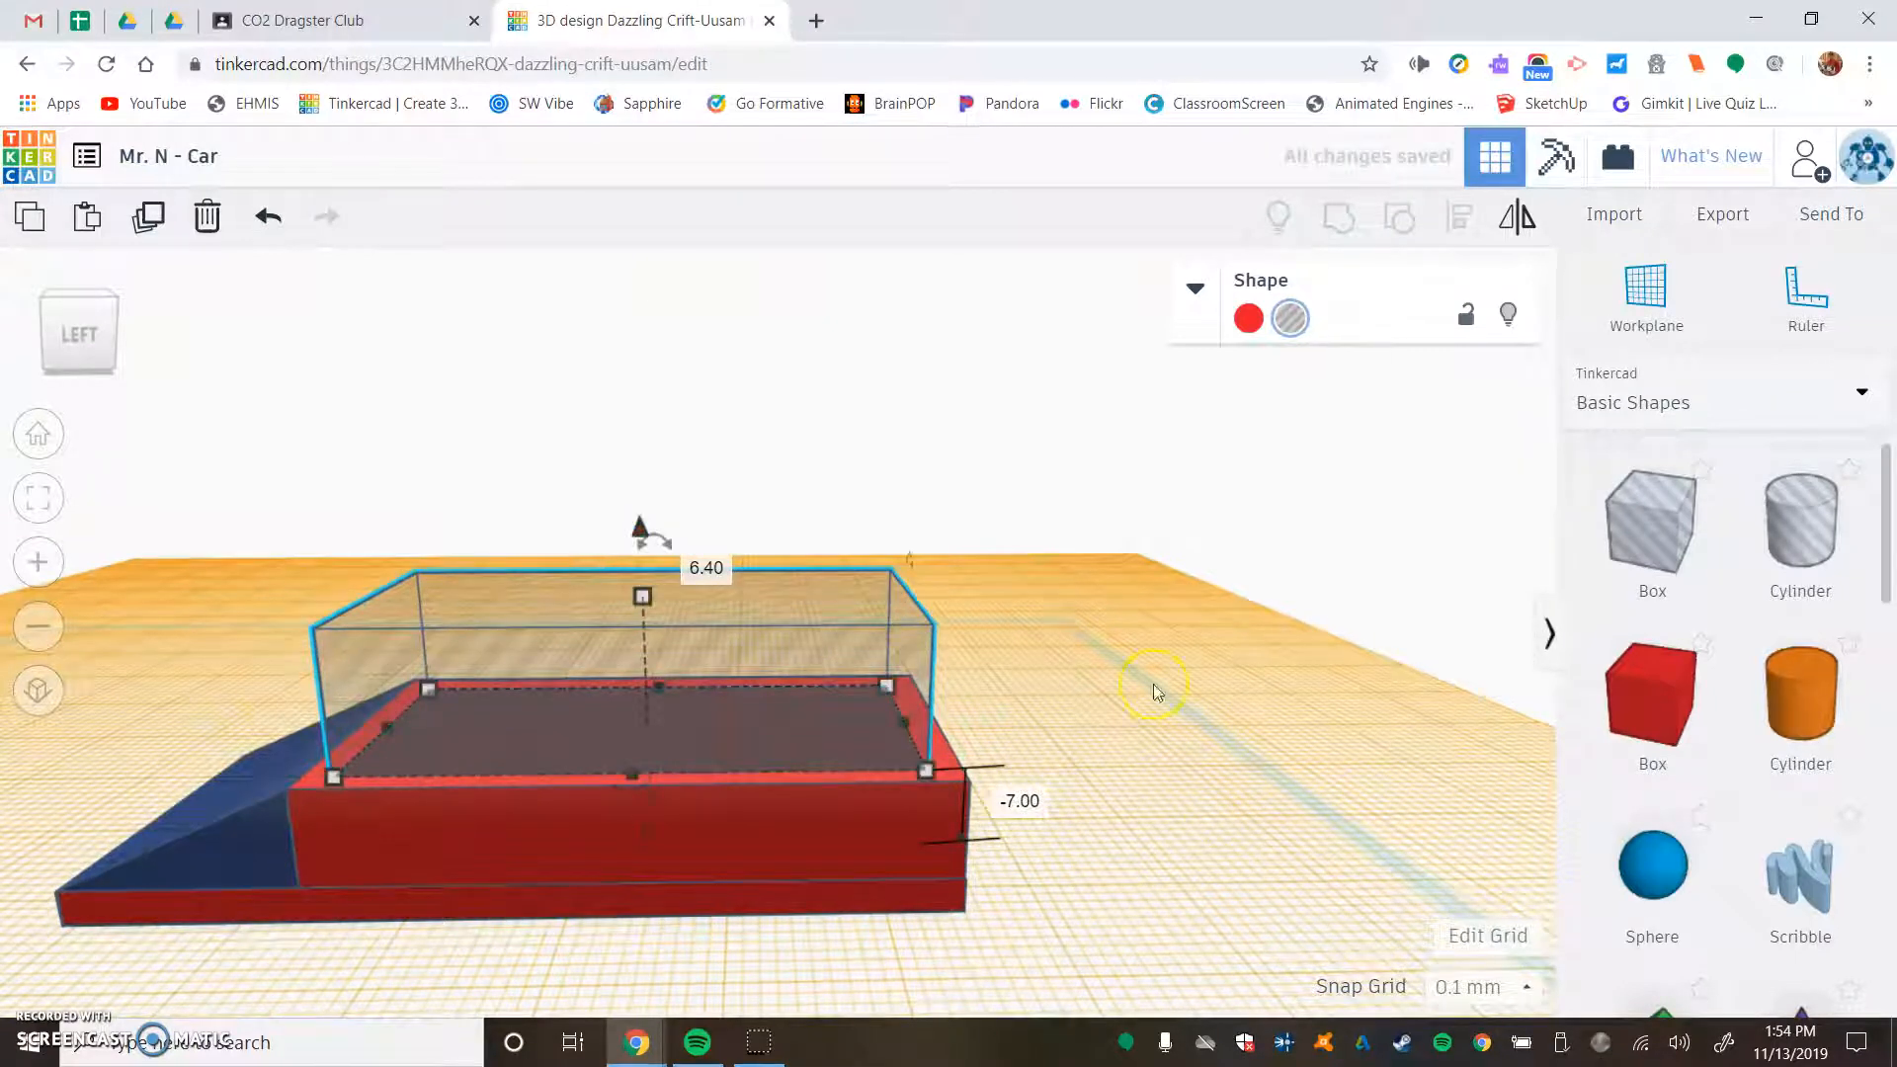
# - Group the hole box with the red body parts to cut an open recess into the body
pyautogui.moveTo(961, 442); pyautogui.dragTo(839, 773)
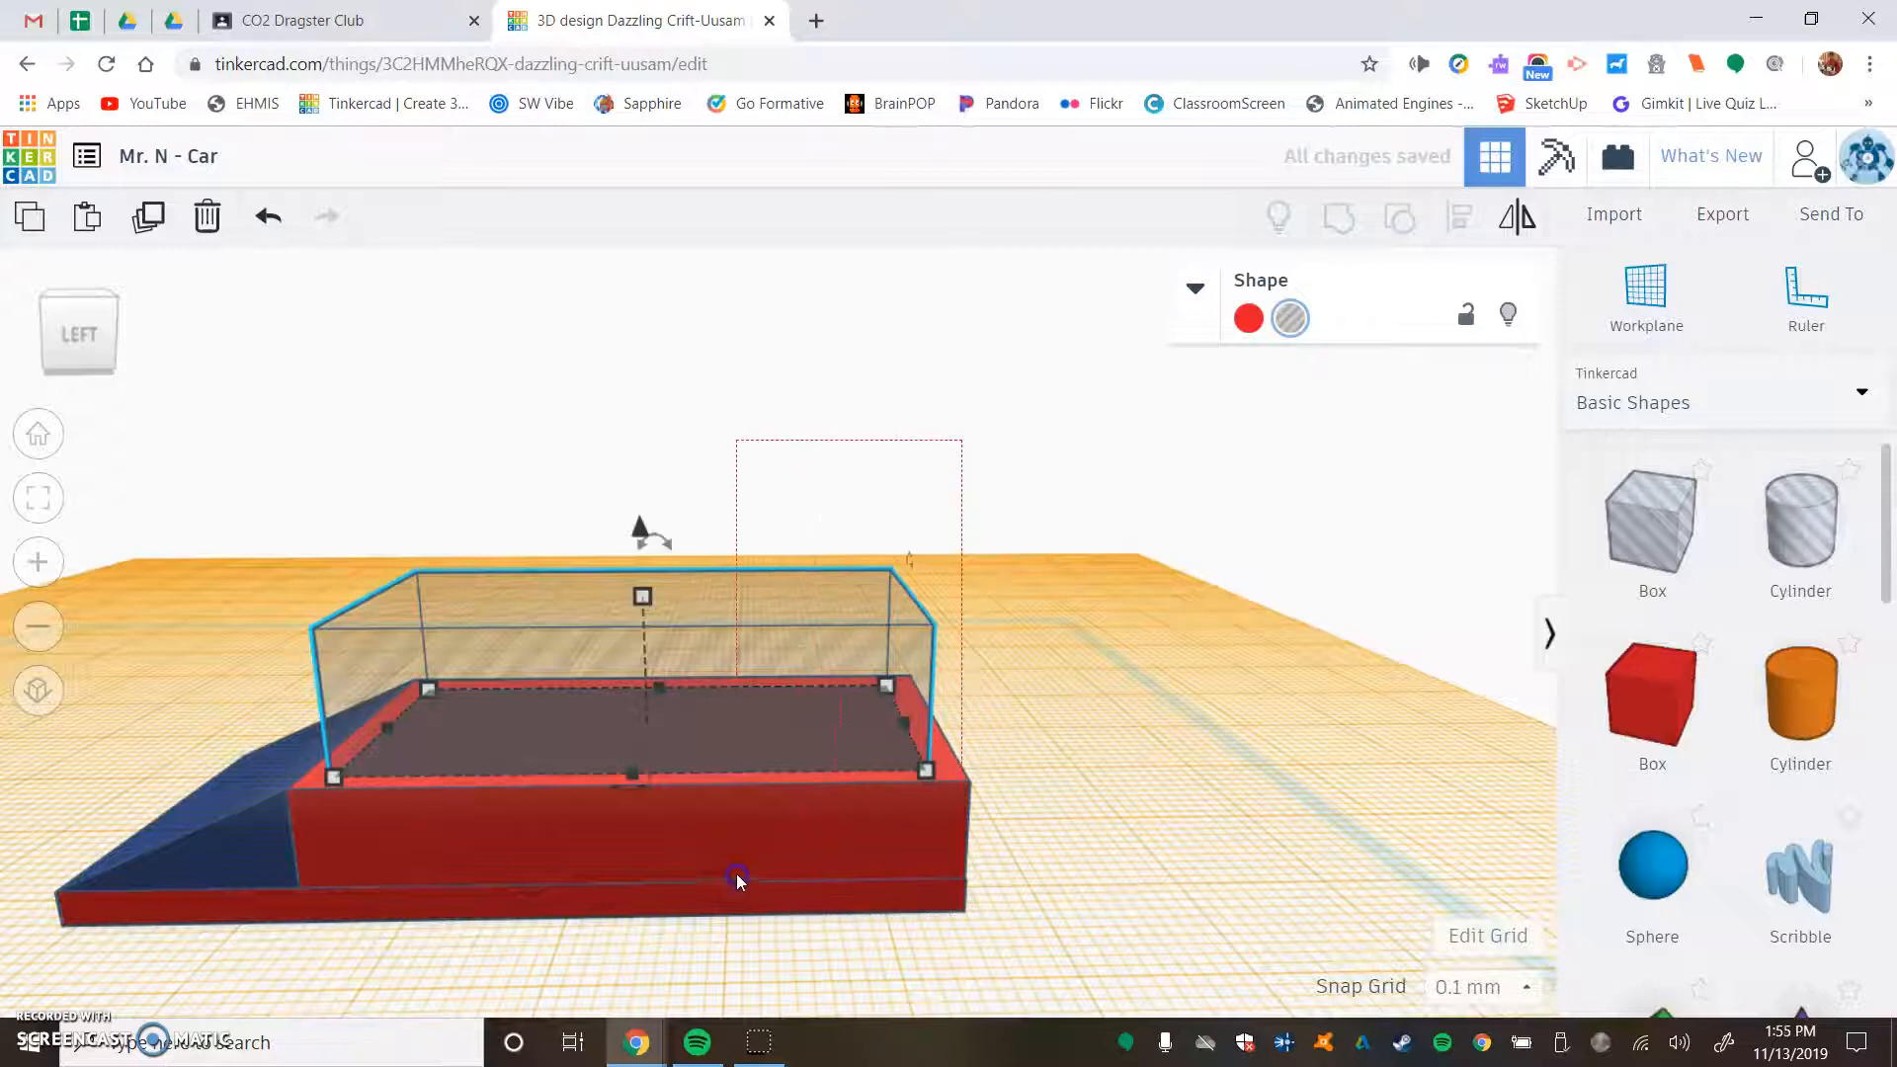
pyautogui.moveTo(737, 879); pyautogui.dragTo(737, 880)
pyautogui.click(1333, 229)
pyautogui.moveTo(948, 415); pyautogui.dragTo(390, 516, button='right')
pyautogui.moveTo(393, 518); pyautogui.dragTo(807, 518, button='middle')
pyautogui.scroll(3, 807, 521)
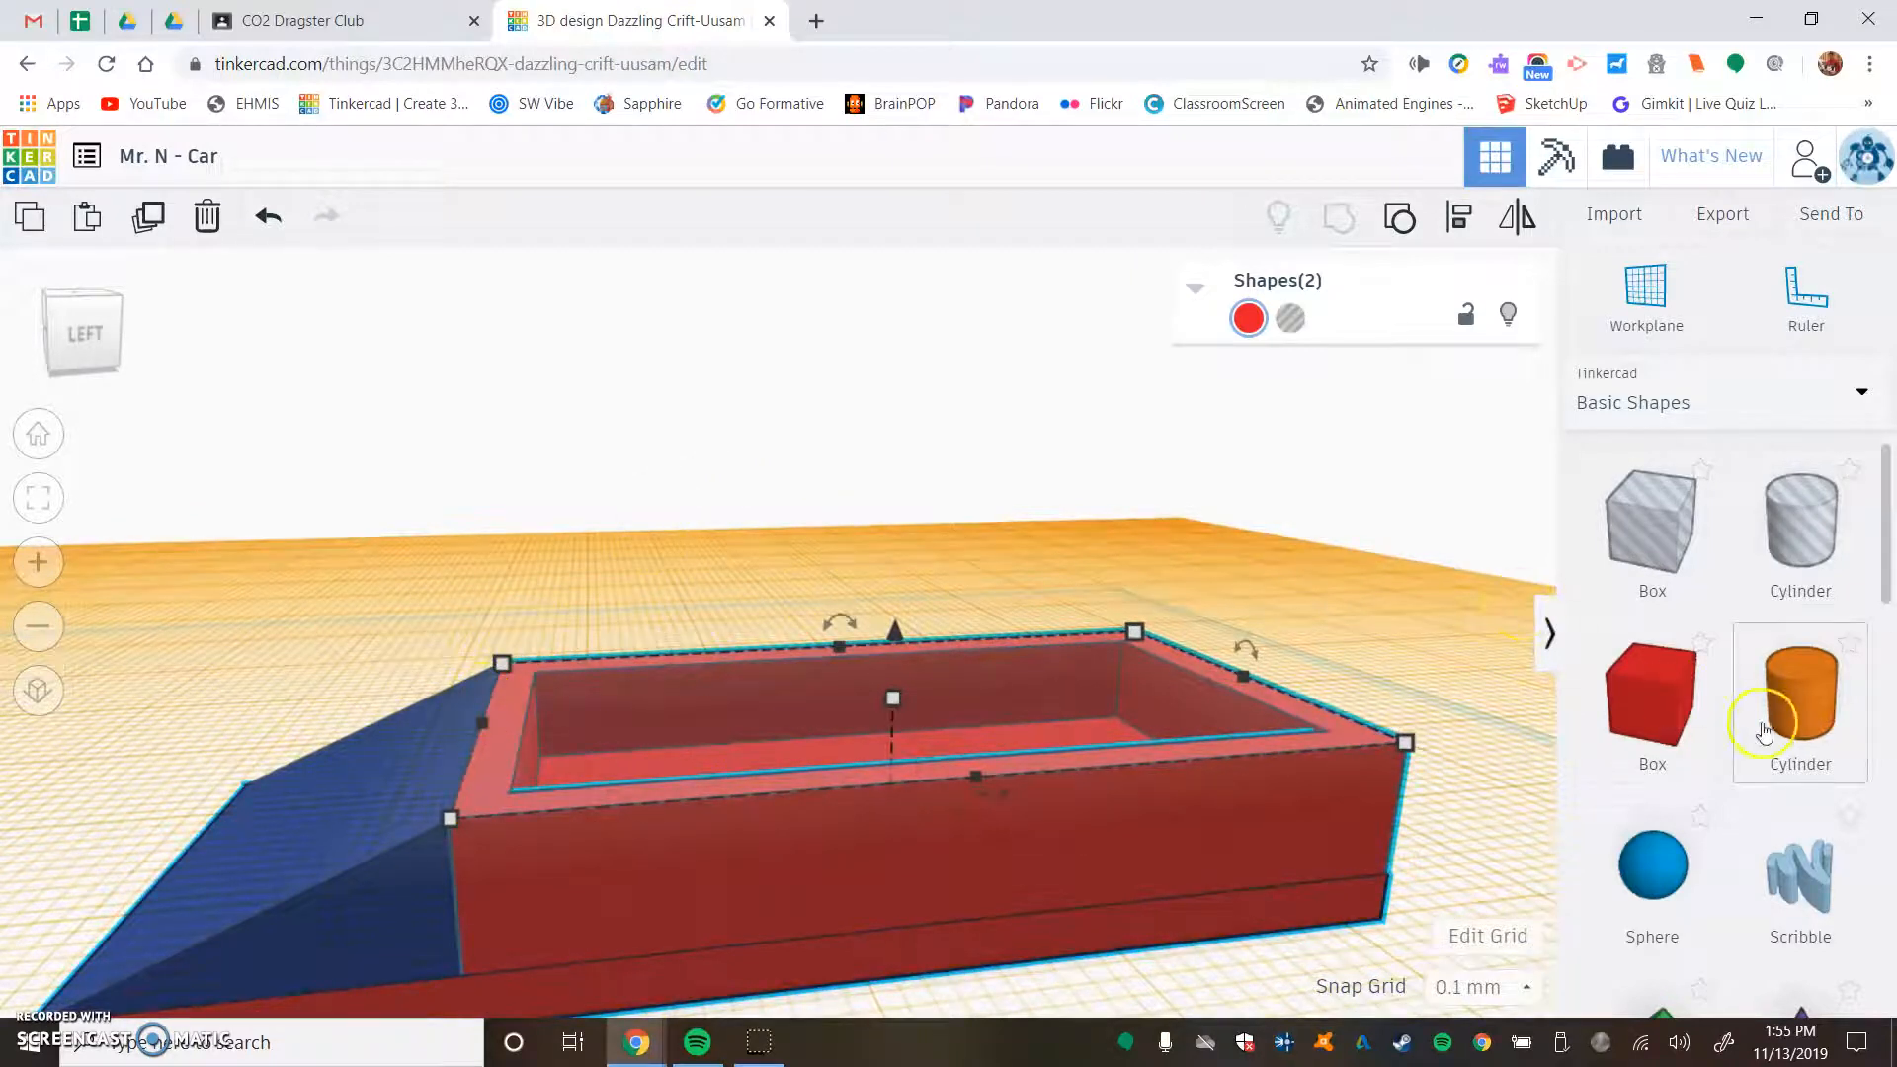
# - Place a red box on the body's rim next to the wedge and thin it to about 2.7 mm
pyautogui.moveTo(1670, 696); pyautogui.dragTo(636, 736)
pyautogui.moveTo(794, 738); pyautogui.dragTo(519, 743)
pyautogui.click(208, 632)
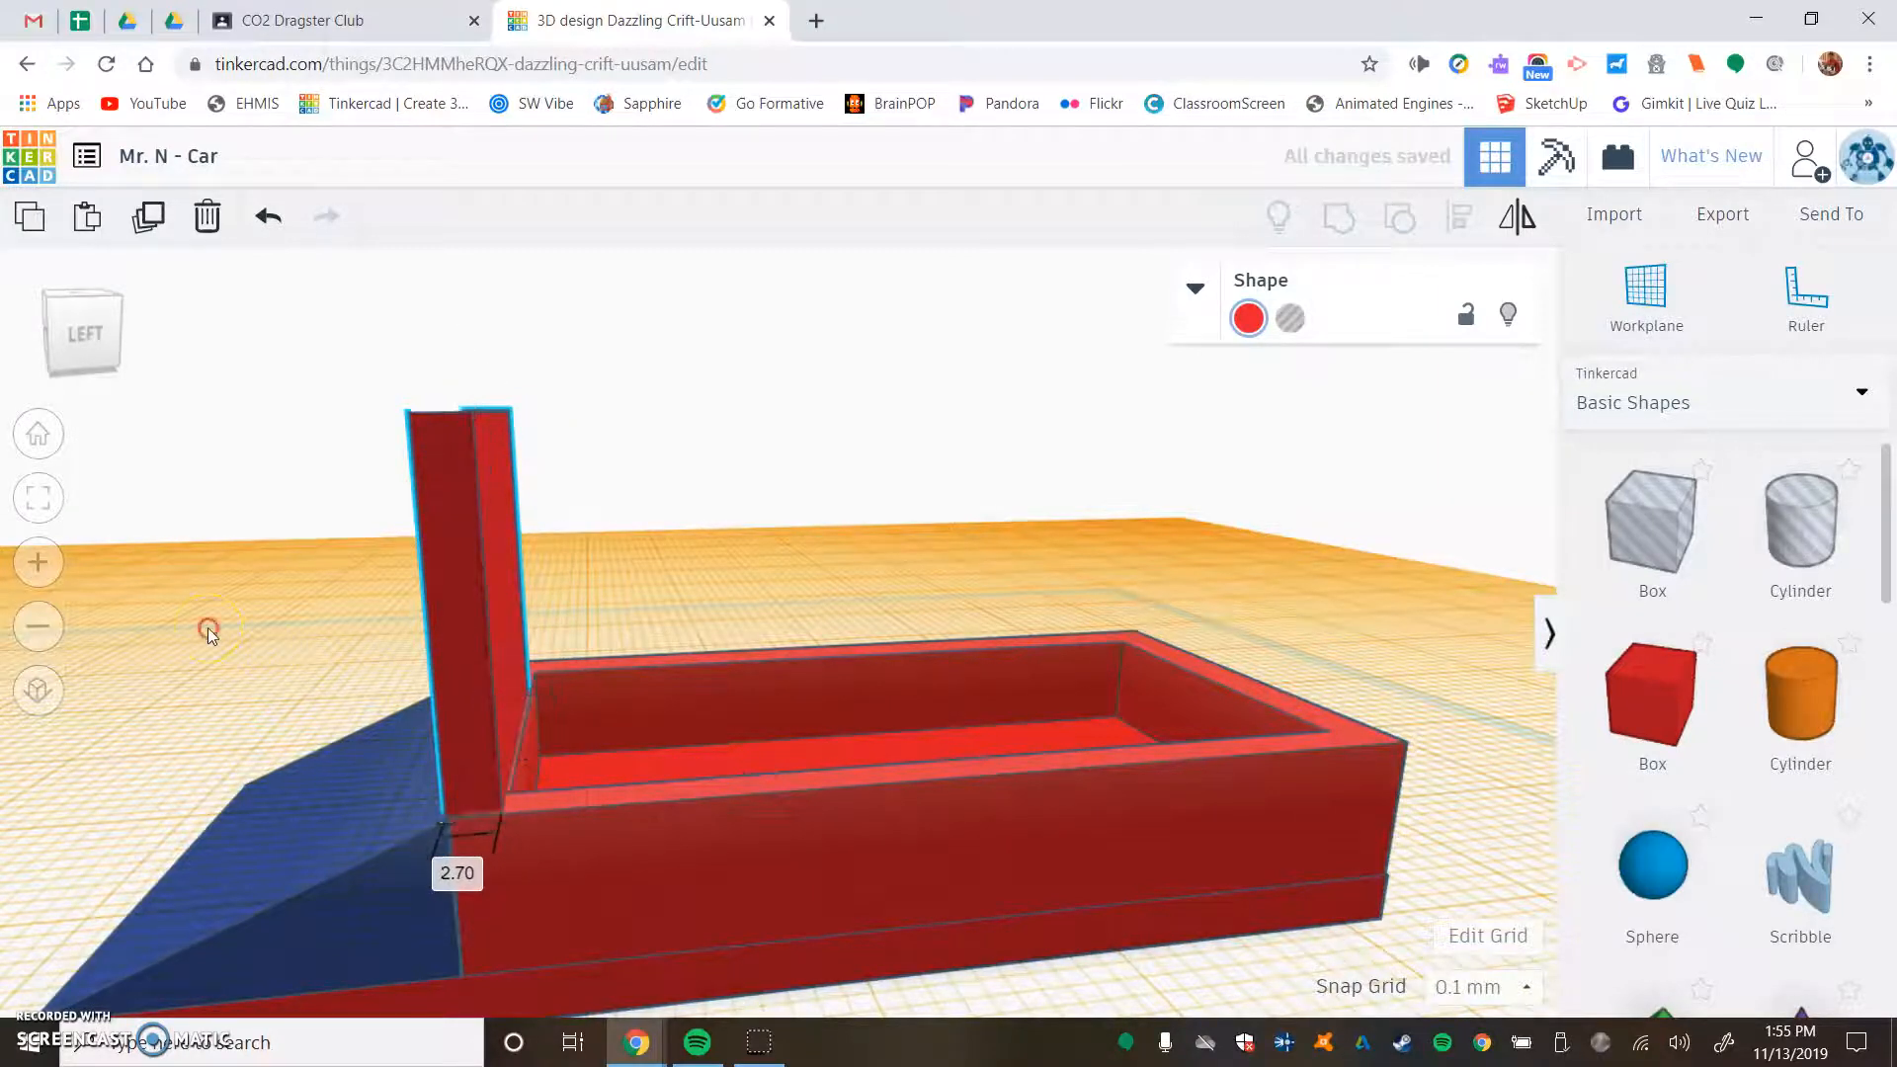
# - Set the thin upright box's width across the body to 30 mm and lower its height to 12 mm
pyautogui.moveTo(208, 632); pyautogui.dragTo(625, 681, button='right')
pyautogui.click(720, 859)
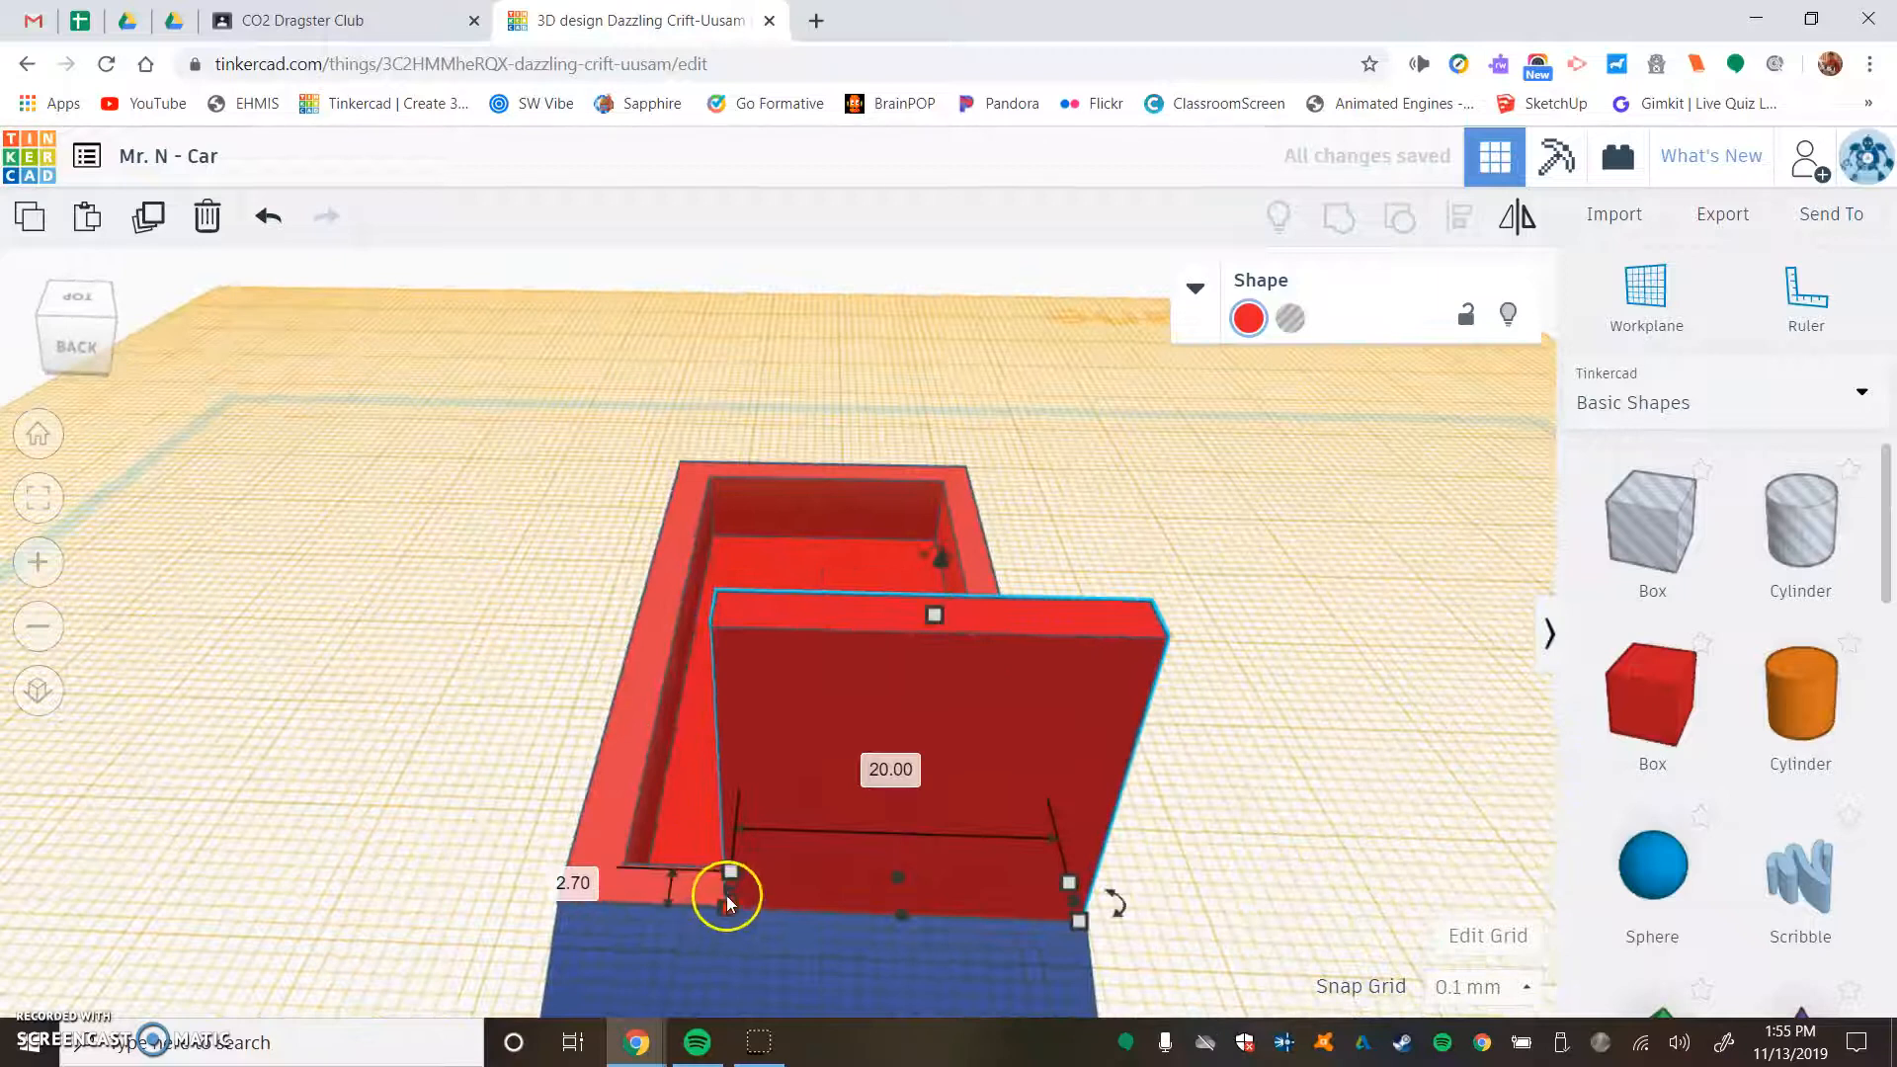
pyautogui.moveTo(729, 890); pyautogui.dragTo(744, 879)
pyautogui.scroll(-2, 840, 941)
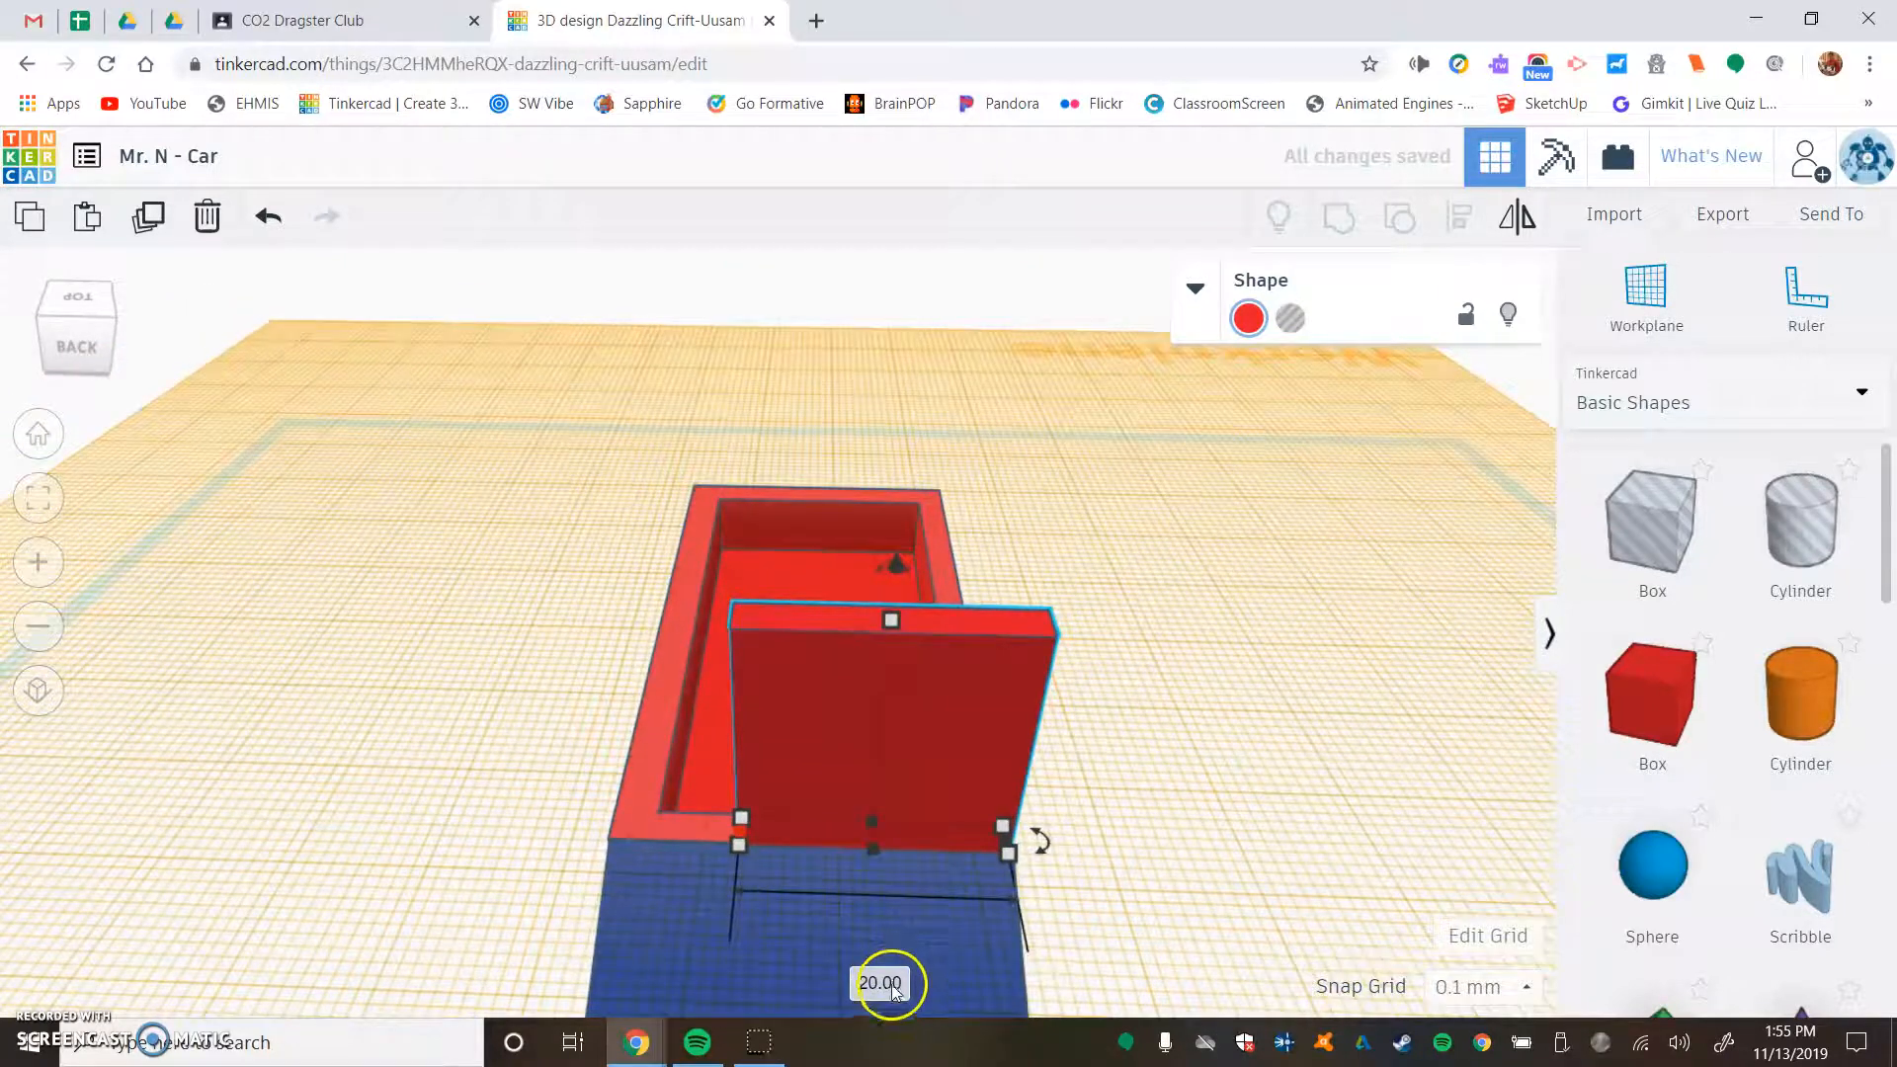
pyautogui.click(887, 981)
pyautogui.write('30')
pyautogui.press('Return')
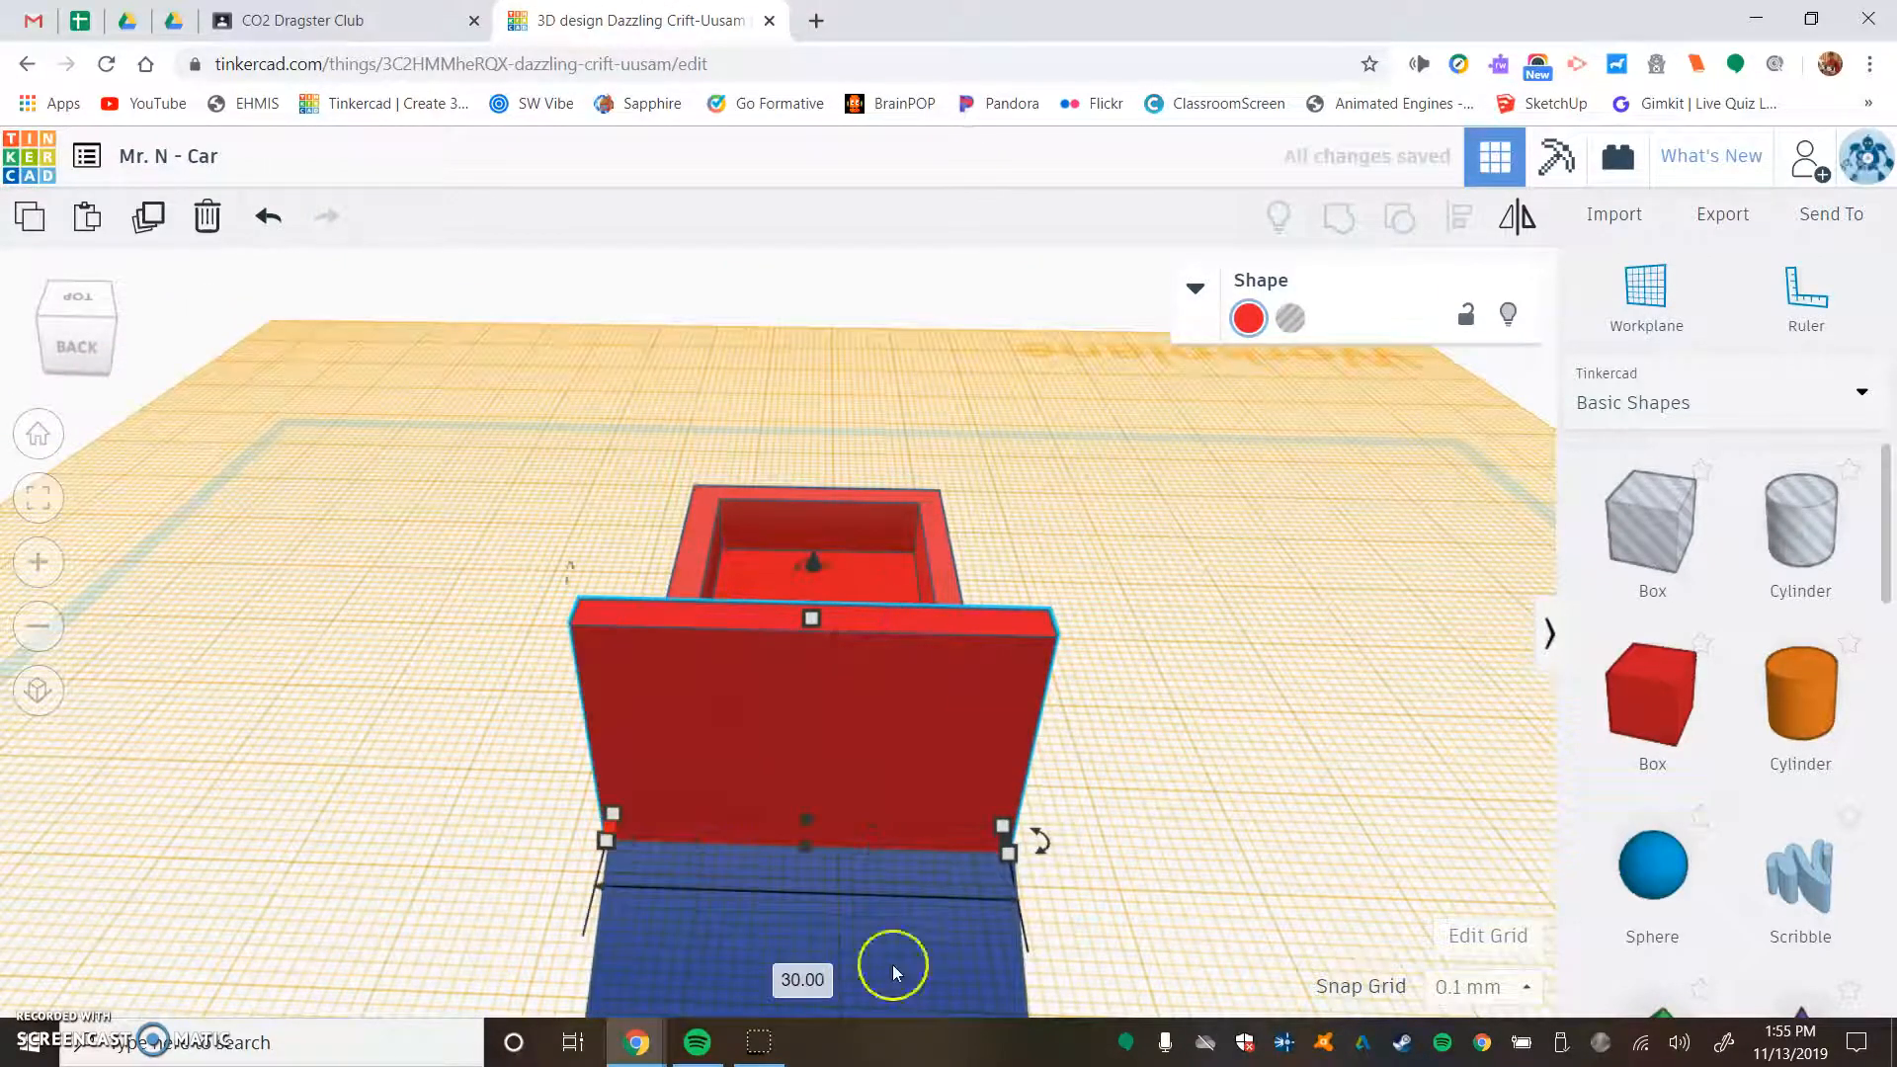
pyautogui.moveTo(471, 642); pyautogui.dragTo(850, 595, button='right')
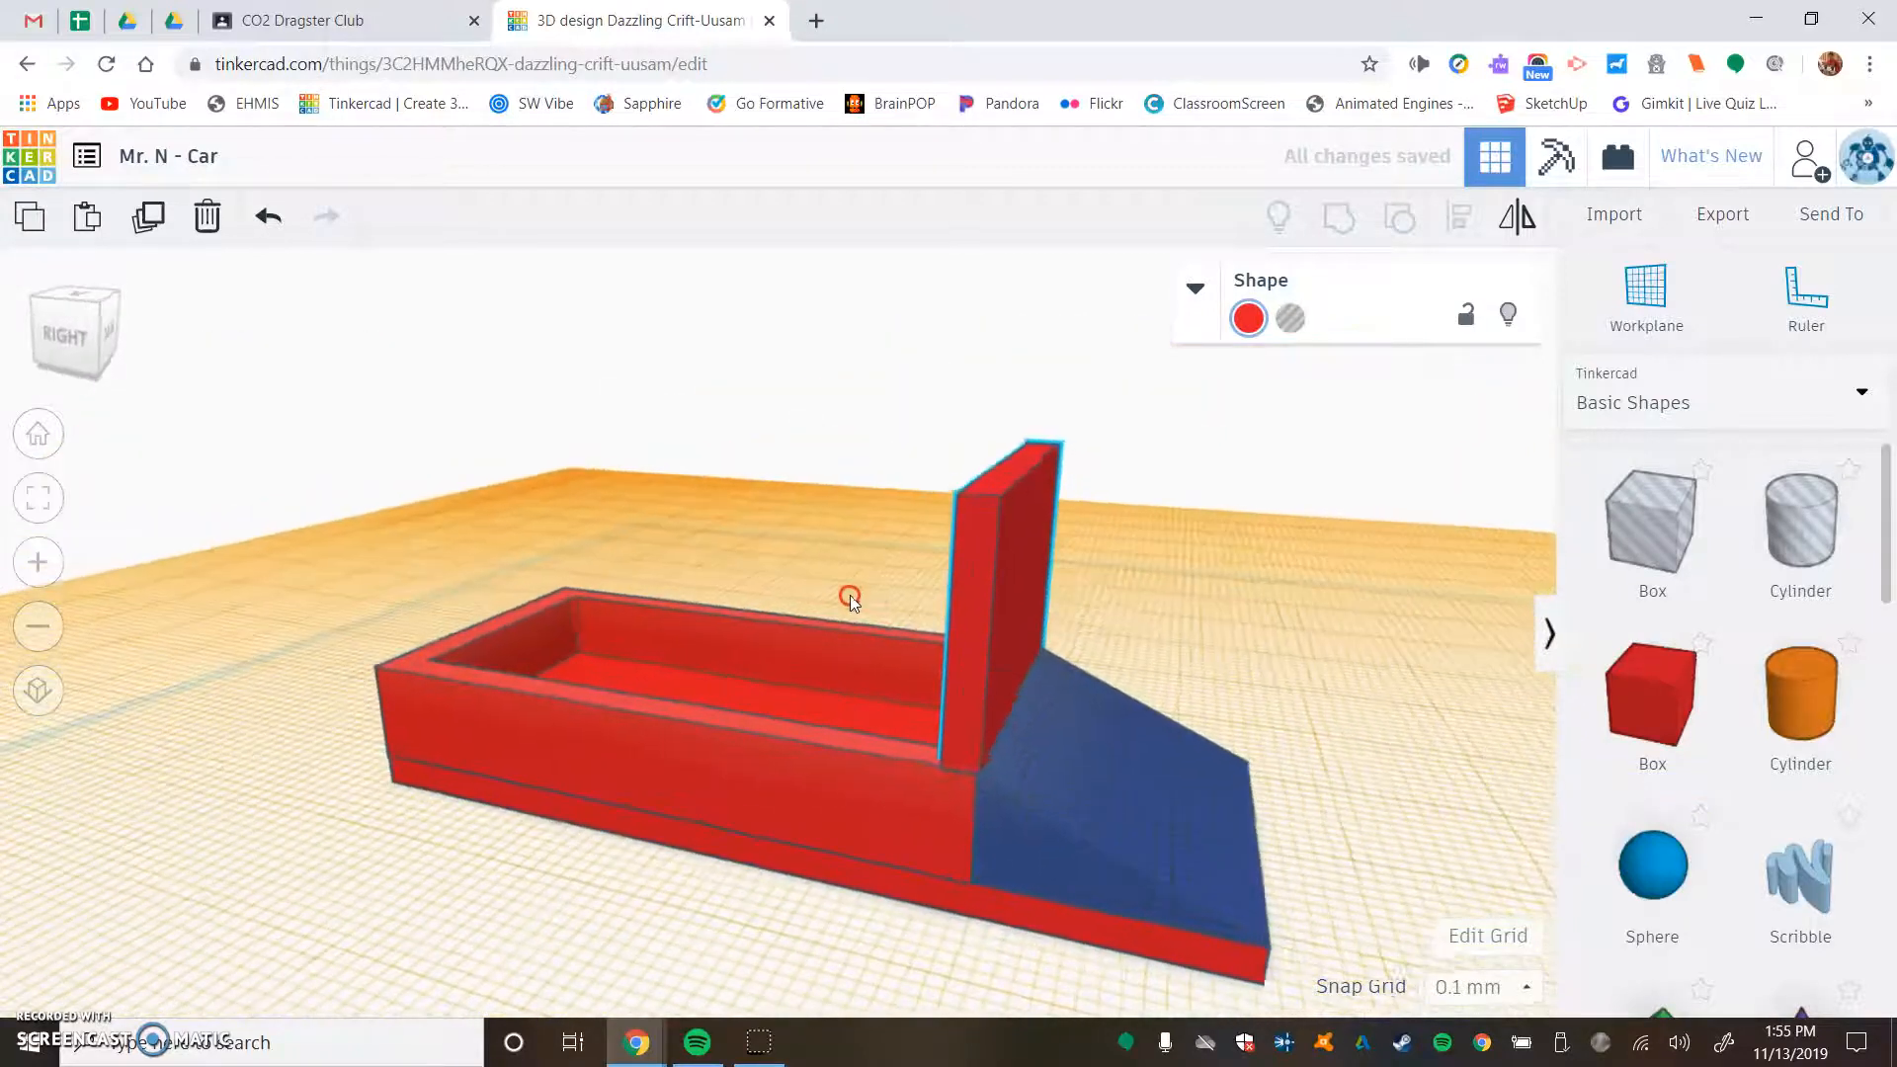
pyautogui.click(1017, 461)
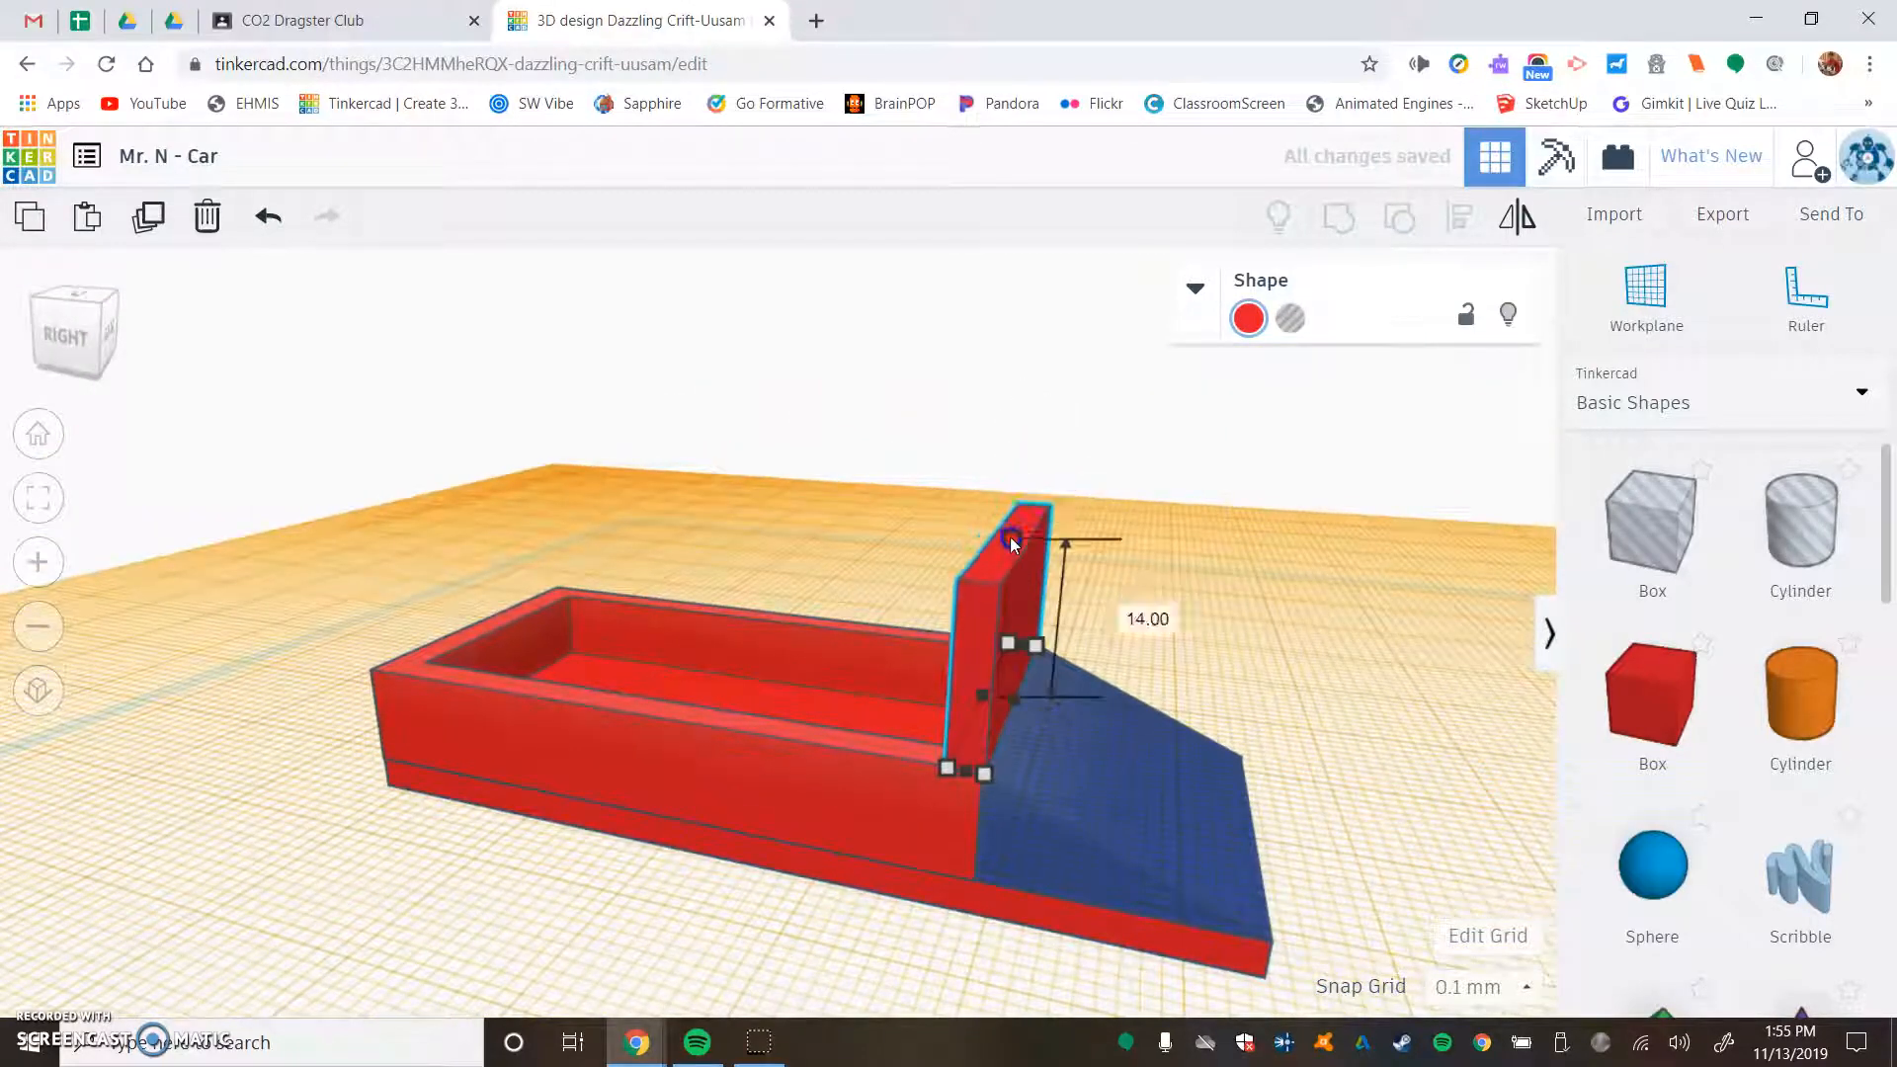
# - Colour the upright panel light cyan and make it transparent like a windshield
pyautogui.click(1250, 316)
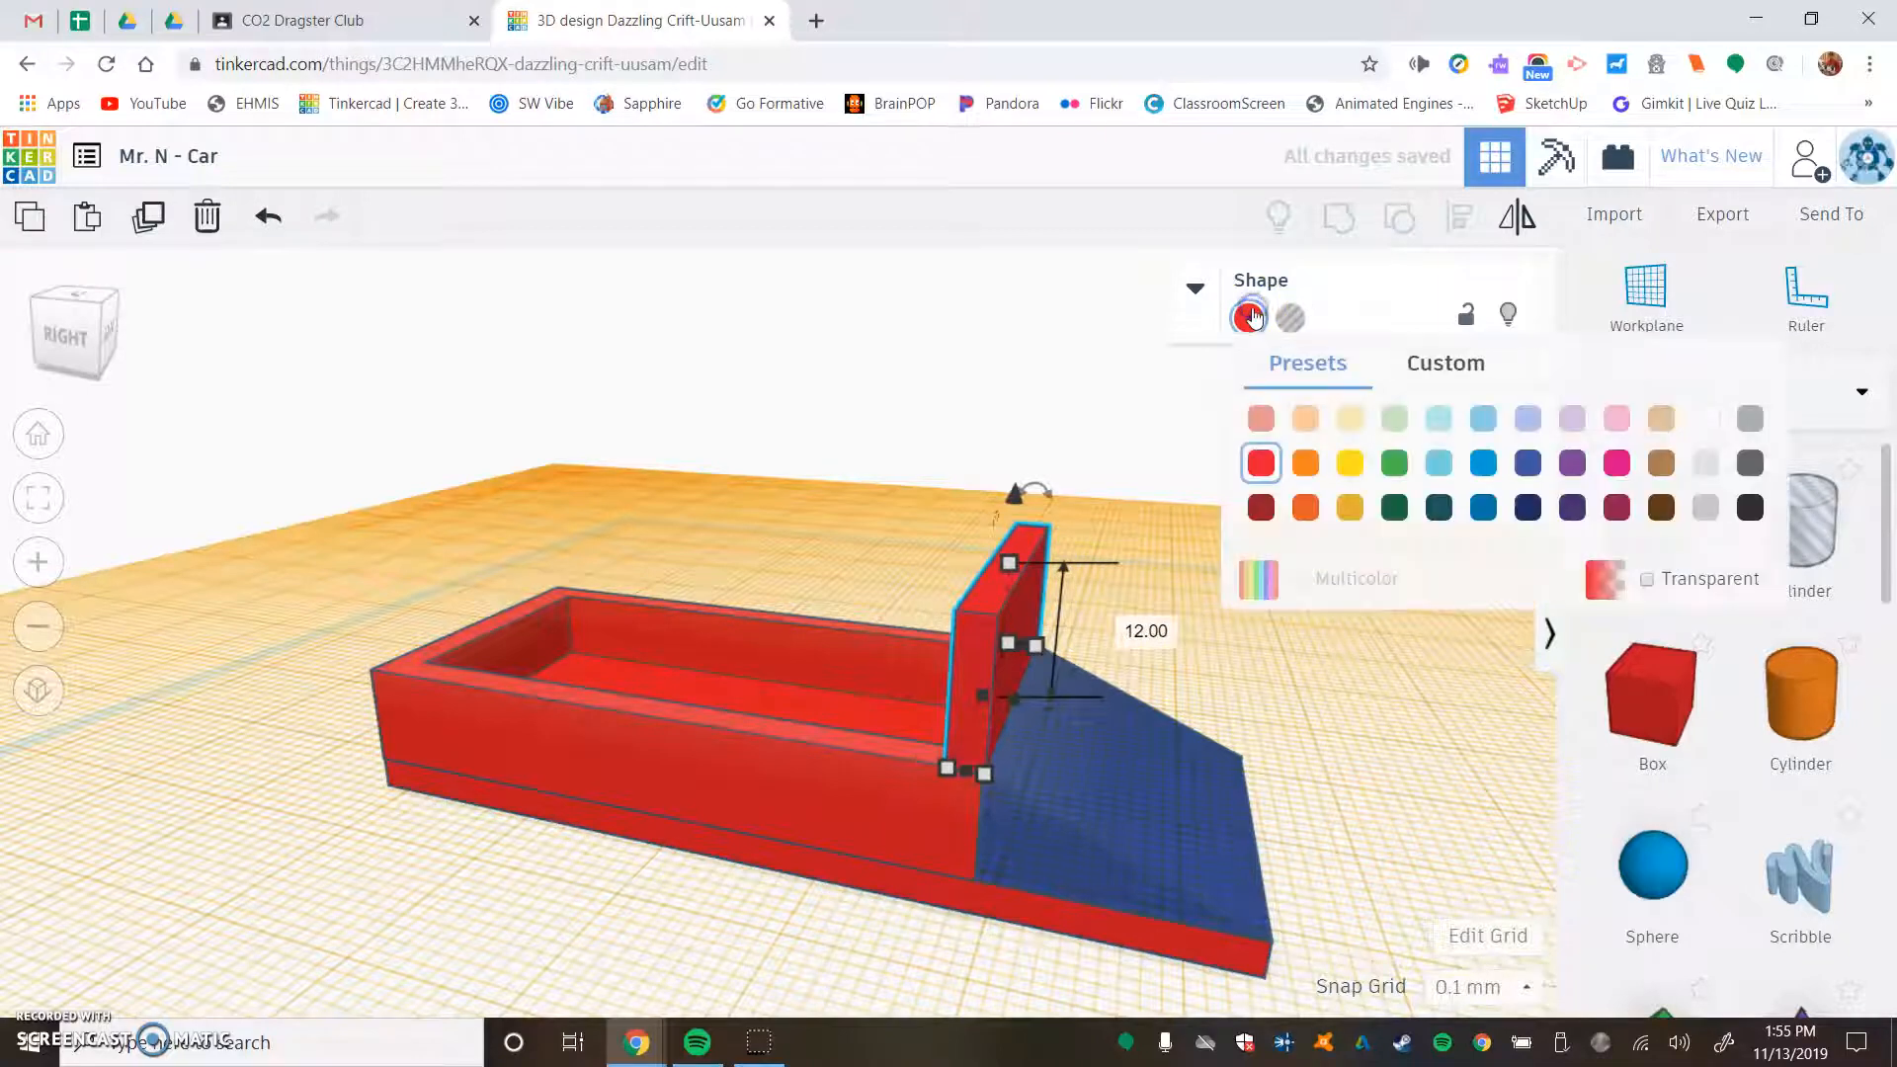
pyautogui.click(1440, 425)
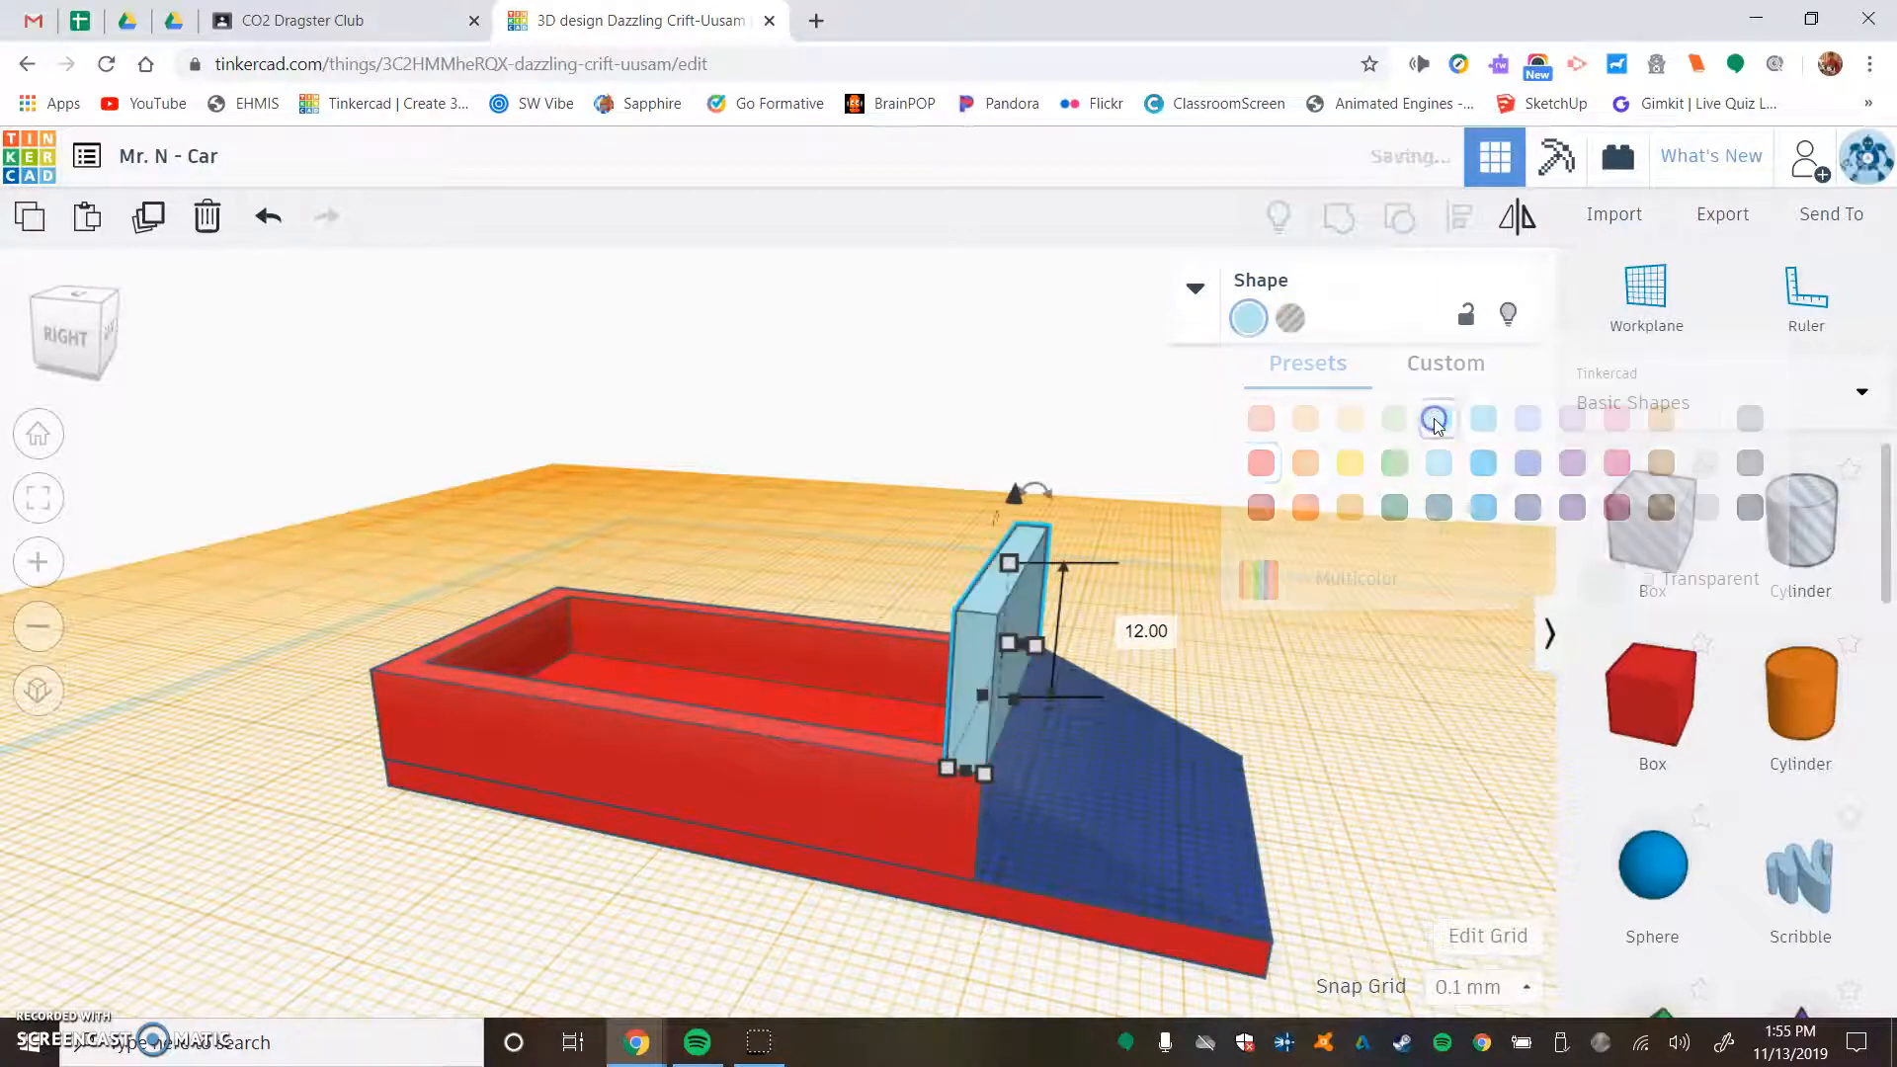
pyautogui.click(1259, 316)
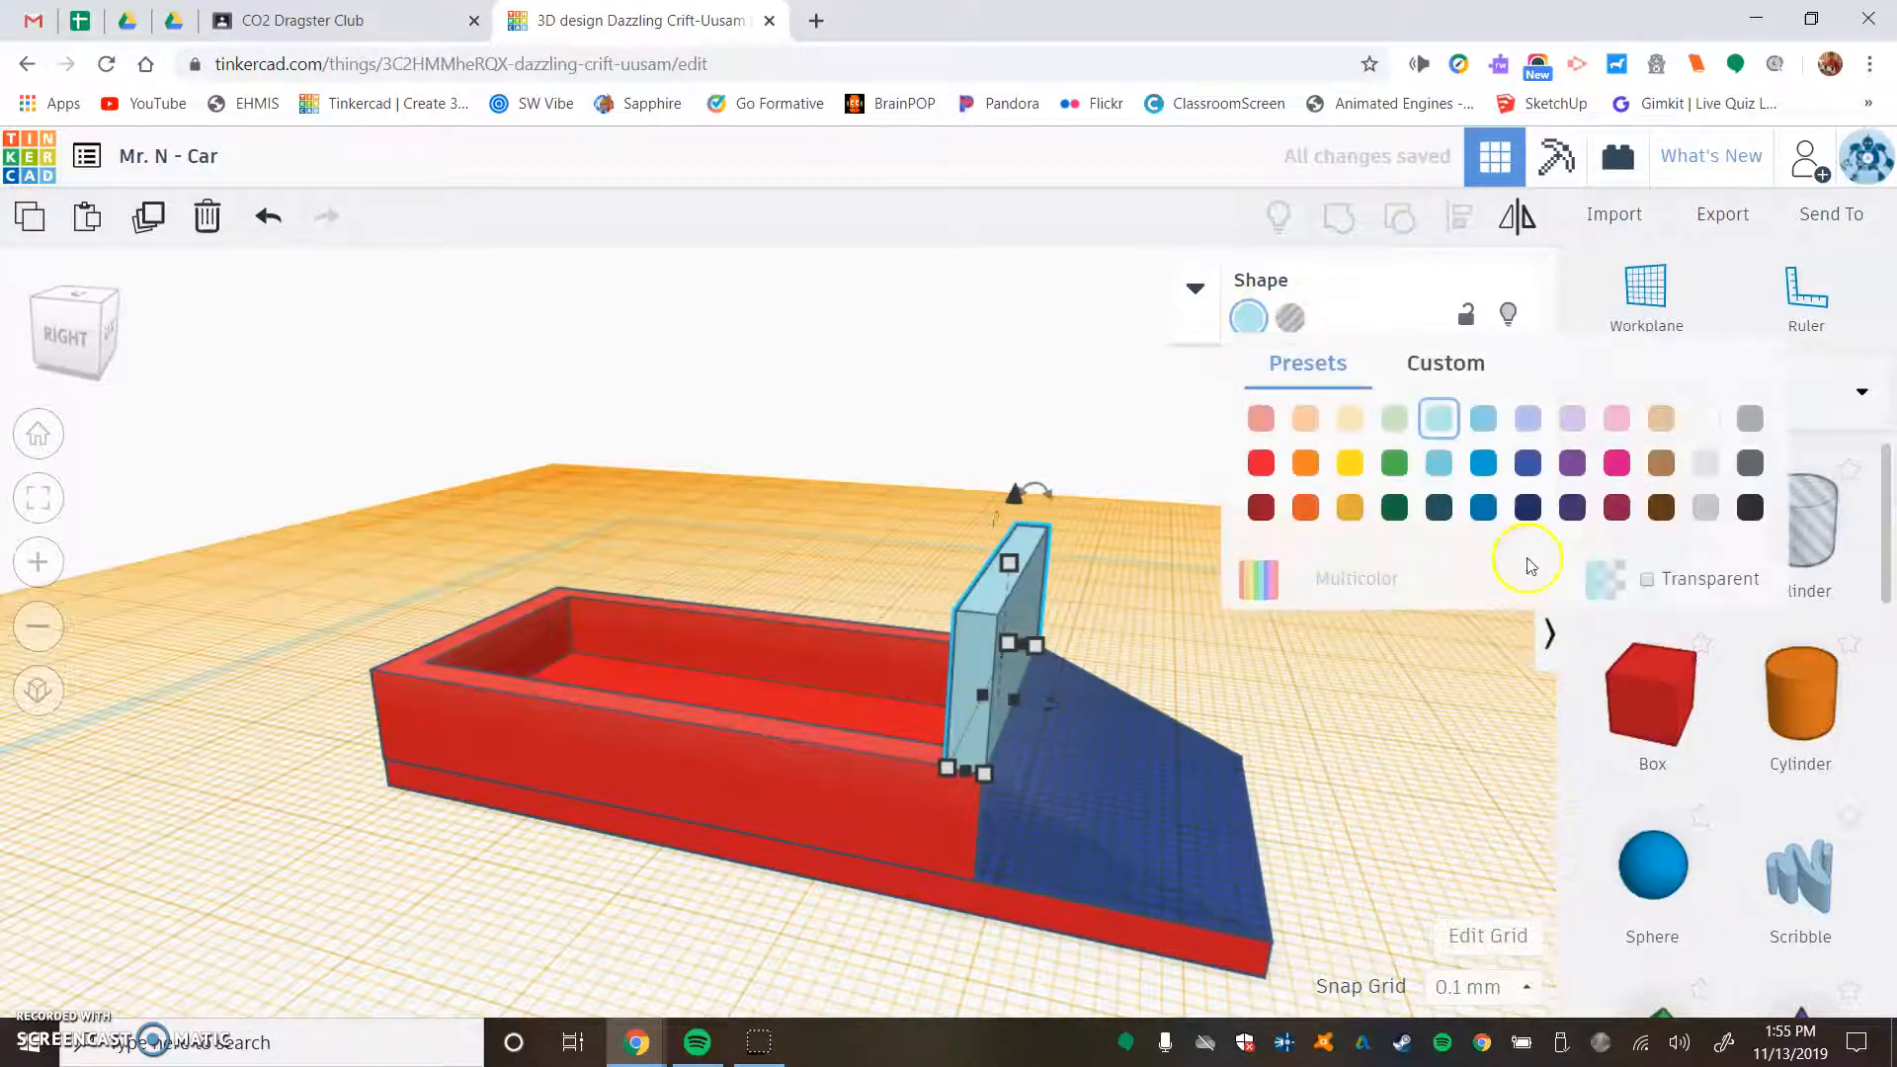
pyautogui.click(1645, 580)
# - Tilt the windshield panel back away from the wedge and deselect it
pyautogui.moveTo(1115, 504); pyautogui.dragTo(903, 524, button='right')
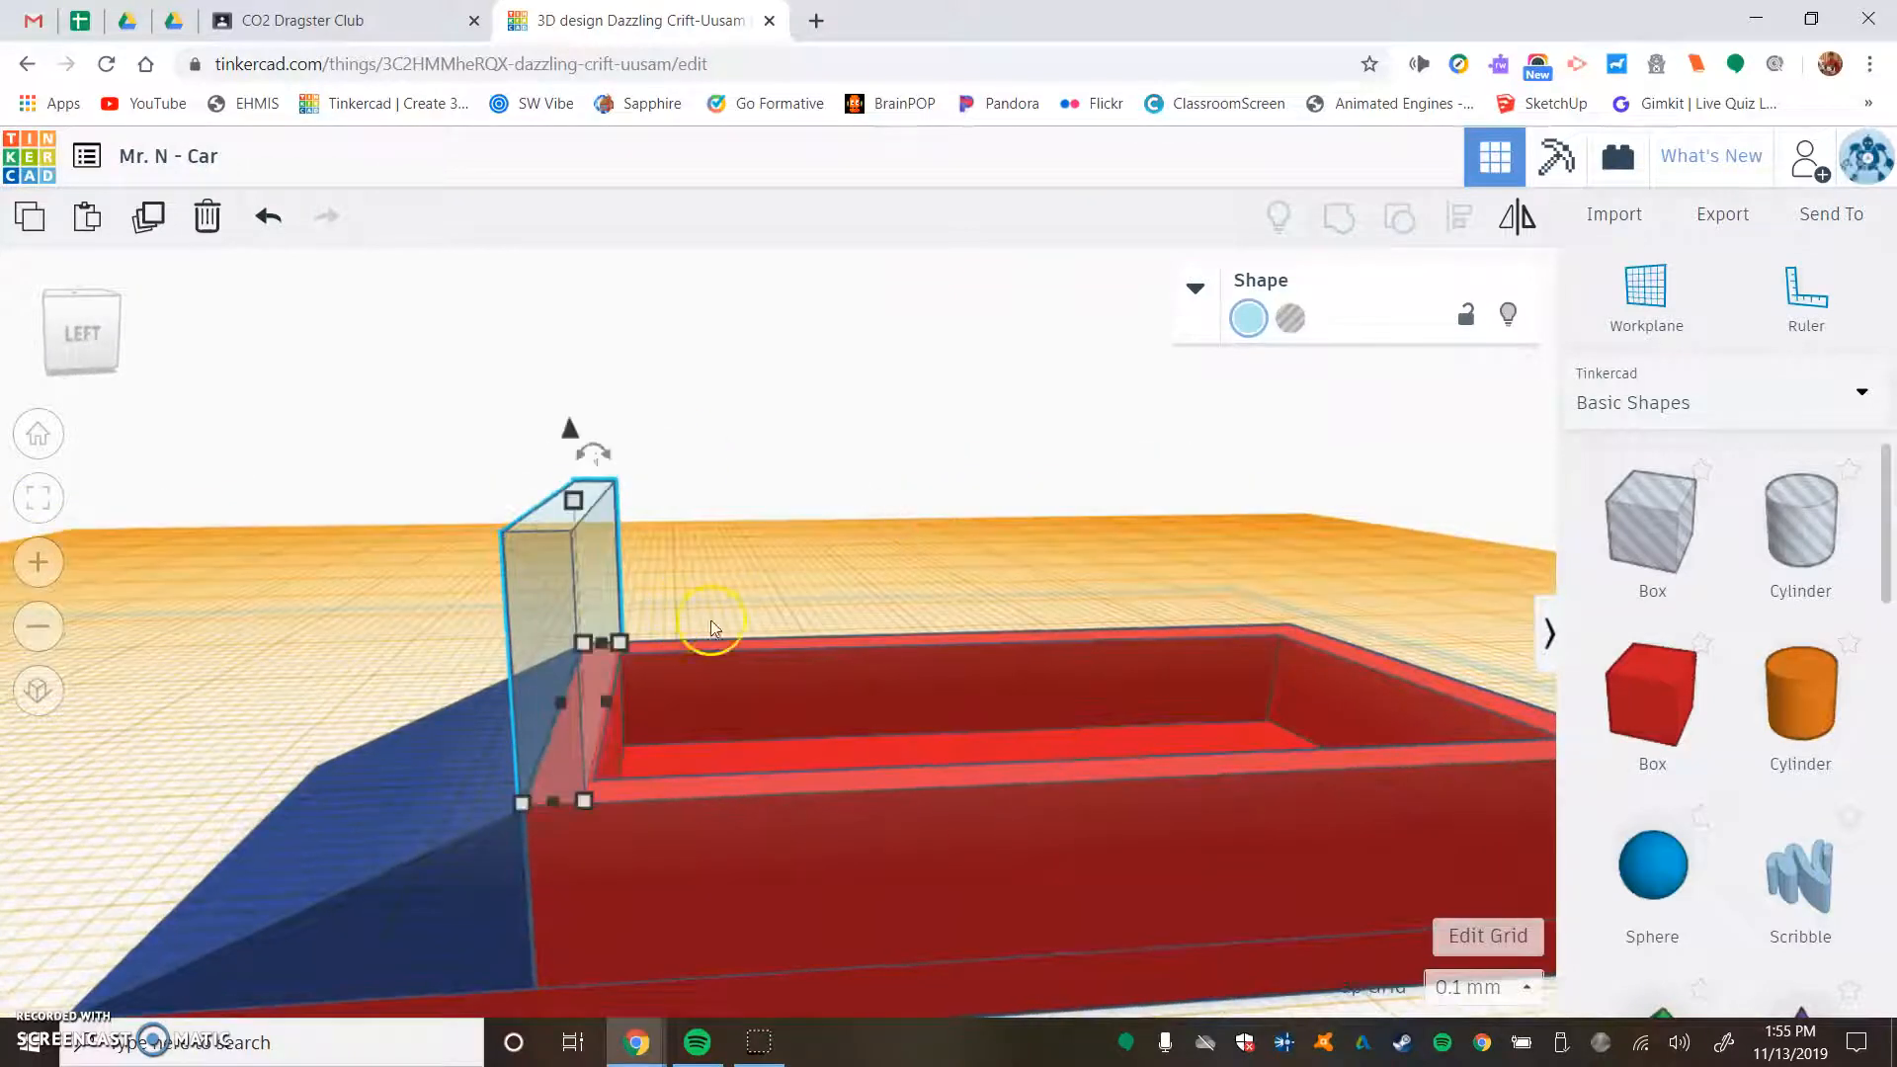
pyautogui.moveTo(604, 457); pyautogui.dragTo(660, 450)
pyautogui.moveTo(631, 590); pyautogui.dragTo(802, 560, button='right')
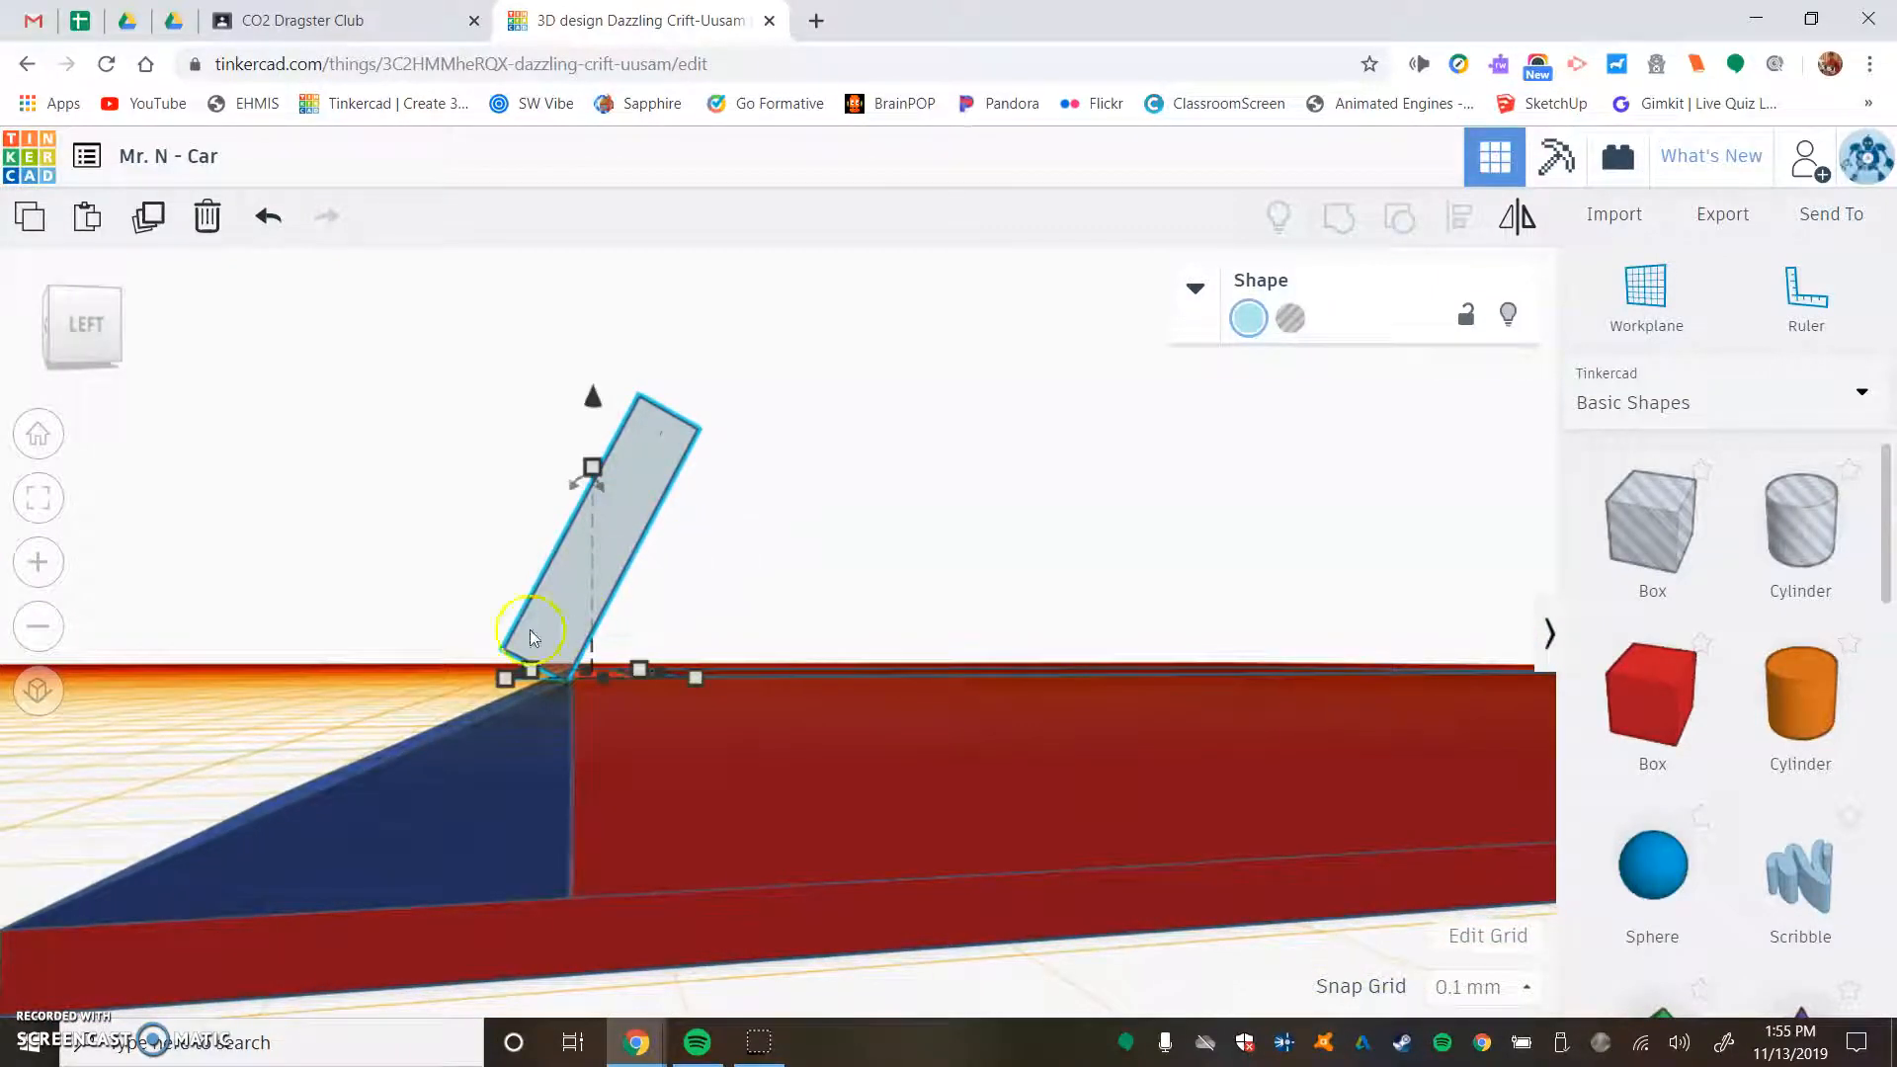
pyautogui.click(464, 672)
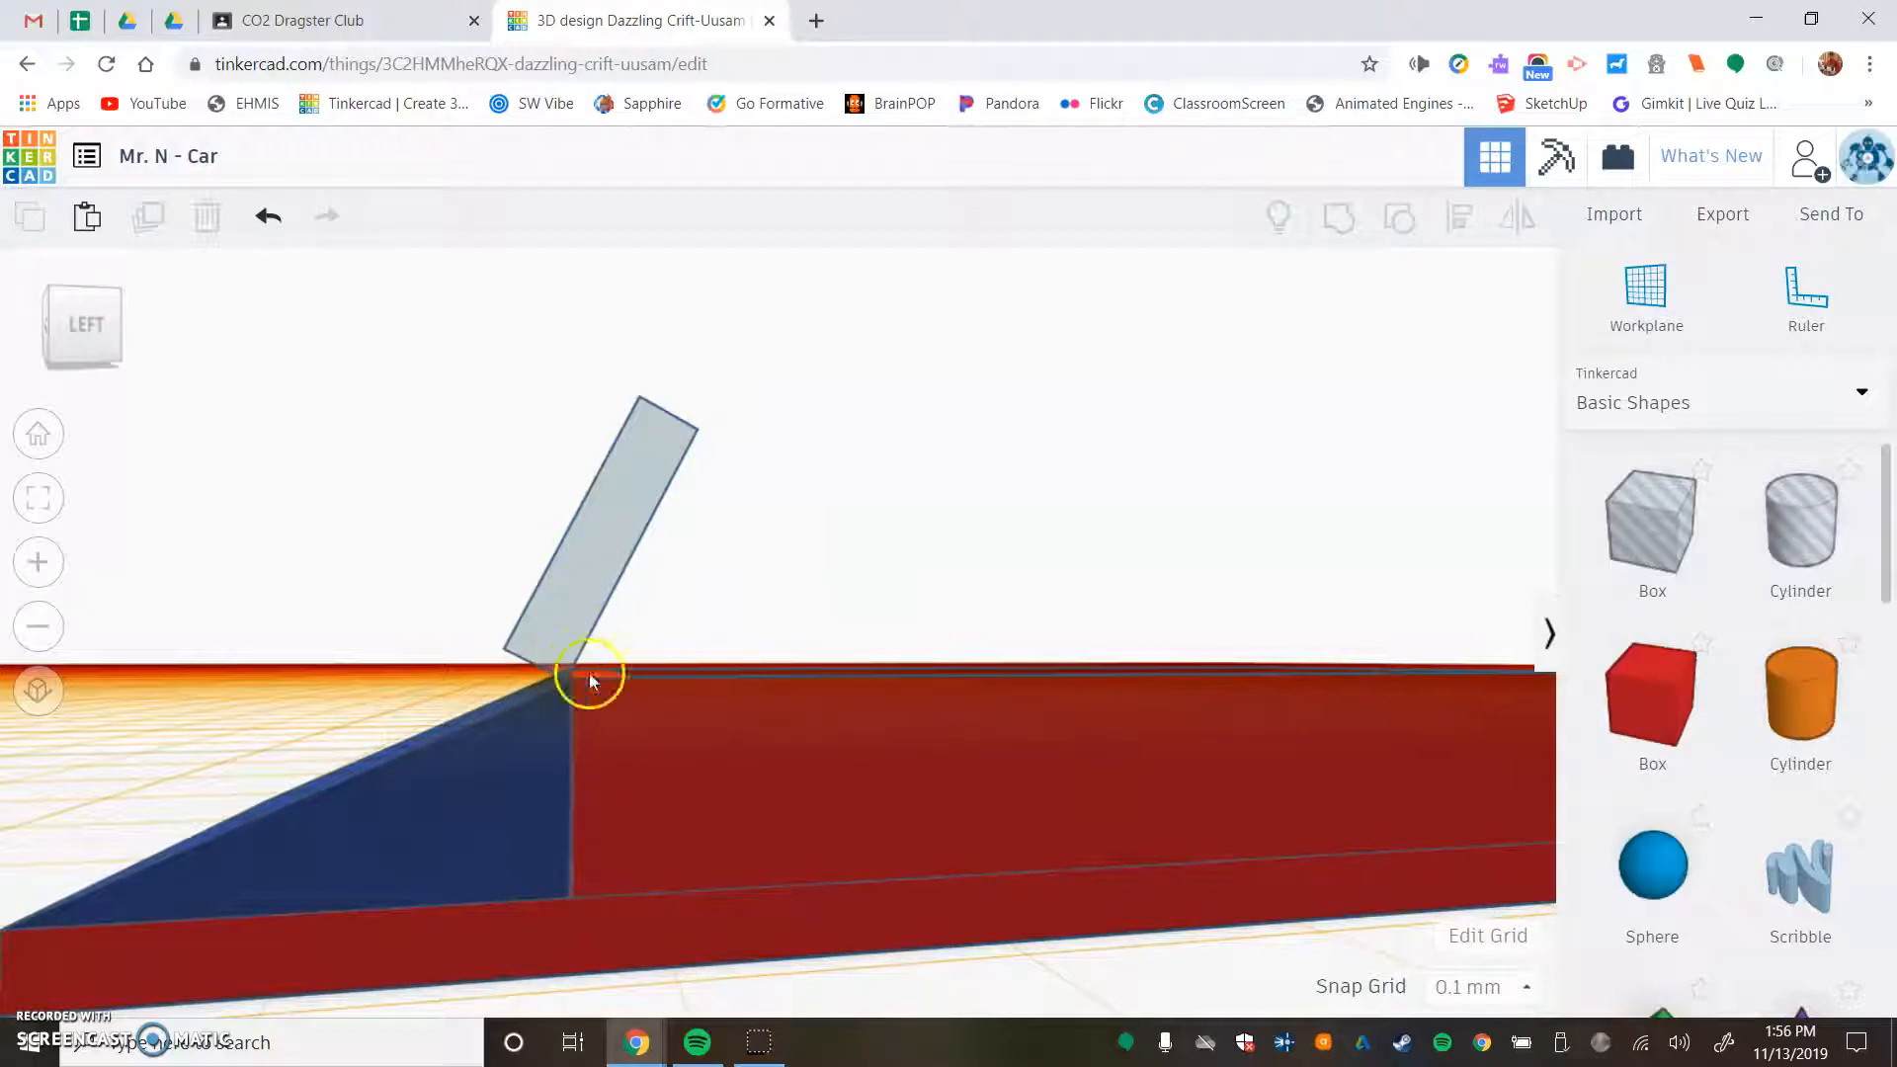
# - Lower the tilted windshield slightly into the body and nudge it off the wedge onto the recess rim
pyautogui.click(620, 529)
pyautogui.moveTo(592, 400); pyautogui.dragTo(604, 436)
pyautogui.moveTo(648, 372); pyautogui.dragTo(651, 415, button='right')
pyautogui.press('Right')
pyautogui.press('Right')
pyautogui.press('Right')
pyautogui.press('Right')
pyautogui.press('Right')
pyautogui.press('Right')
pyautogui.press('Right')
pyautogui.press('Right')
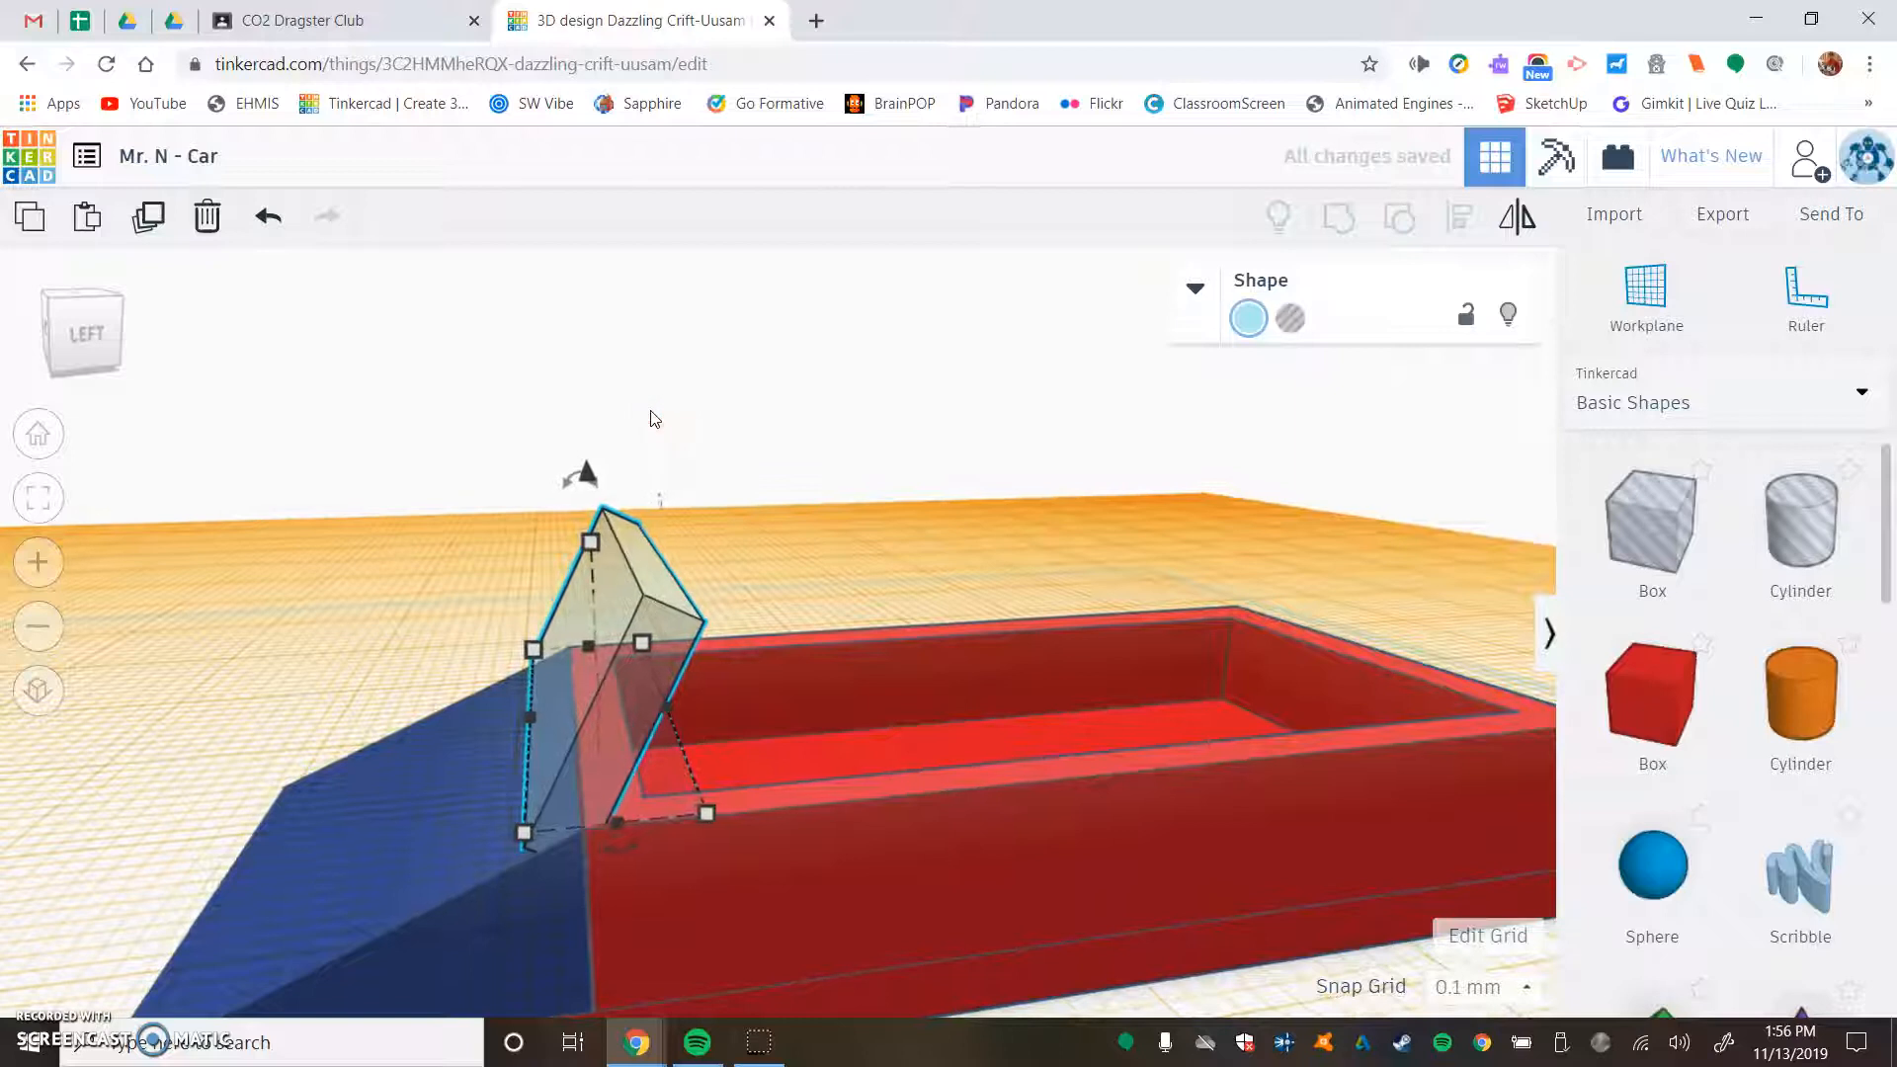
pyautogui.press('Right')
pyautogui.press('Right')
pyautogui.press('Right')
pyautogui.press('Right')
pyautogui.press('Right')
pyautogui.press('Right')
pyautogui.press('Right')
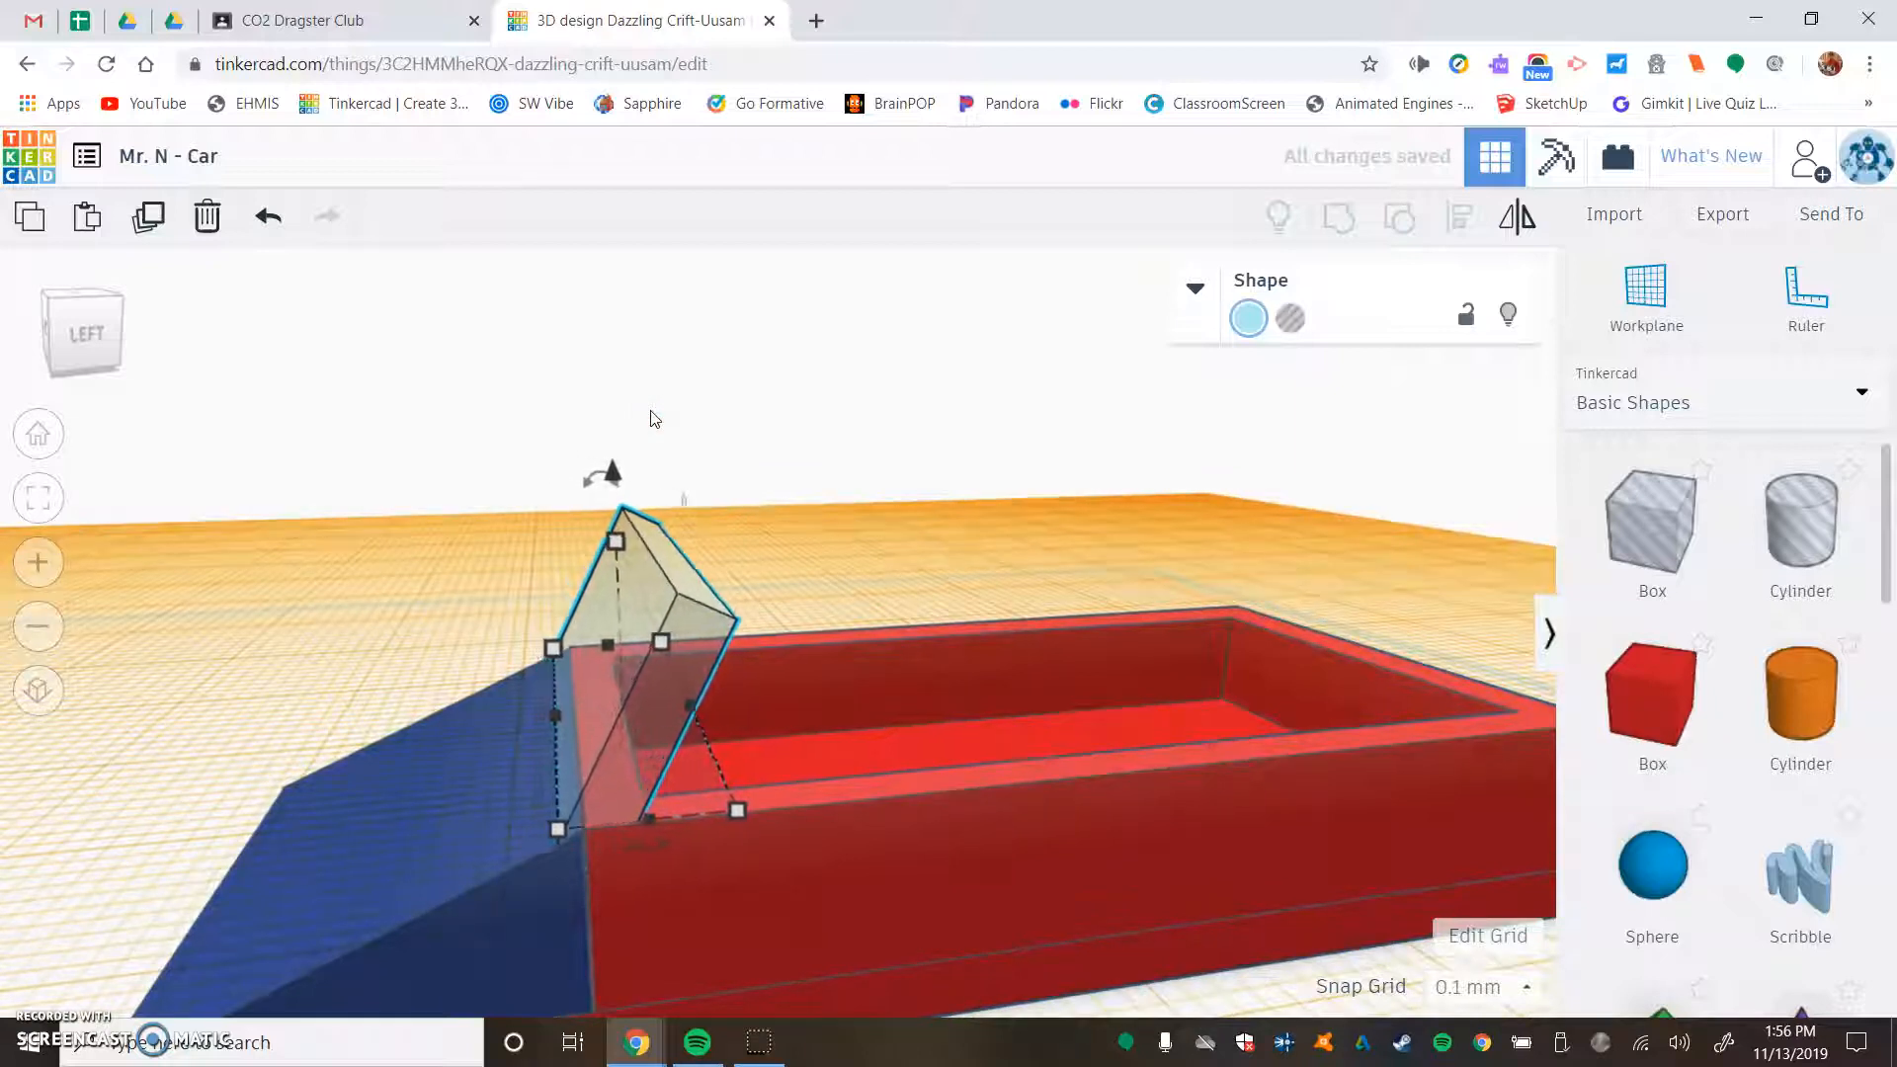
pyautogui.press('Right')
pyautogui.press('Right')
pyautogui.press('Right')
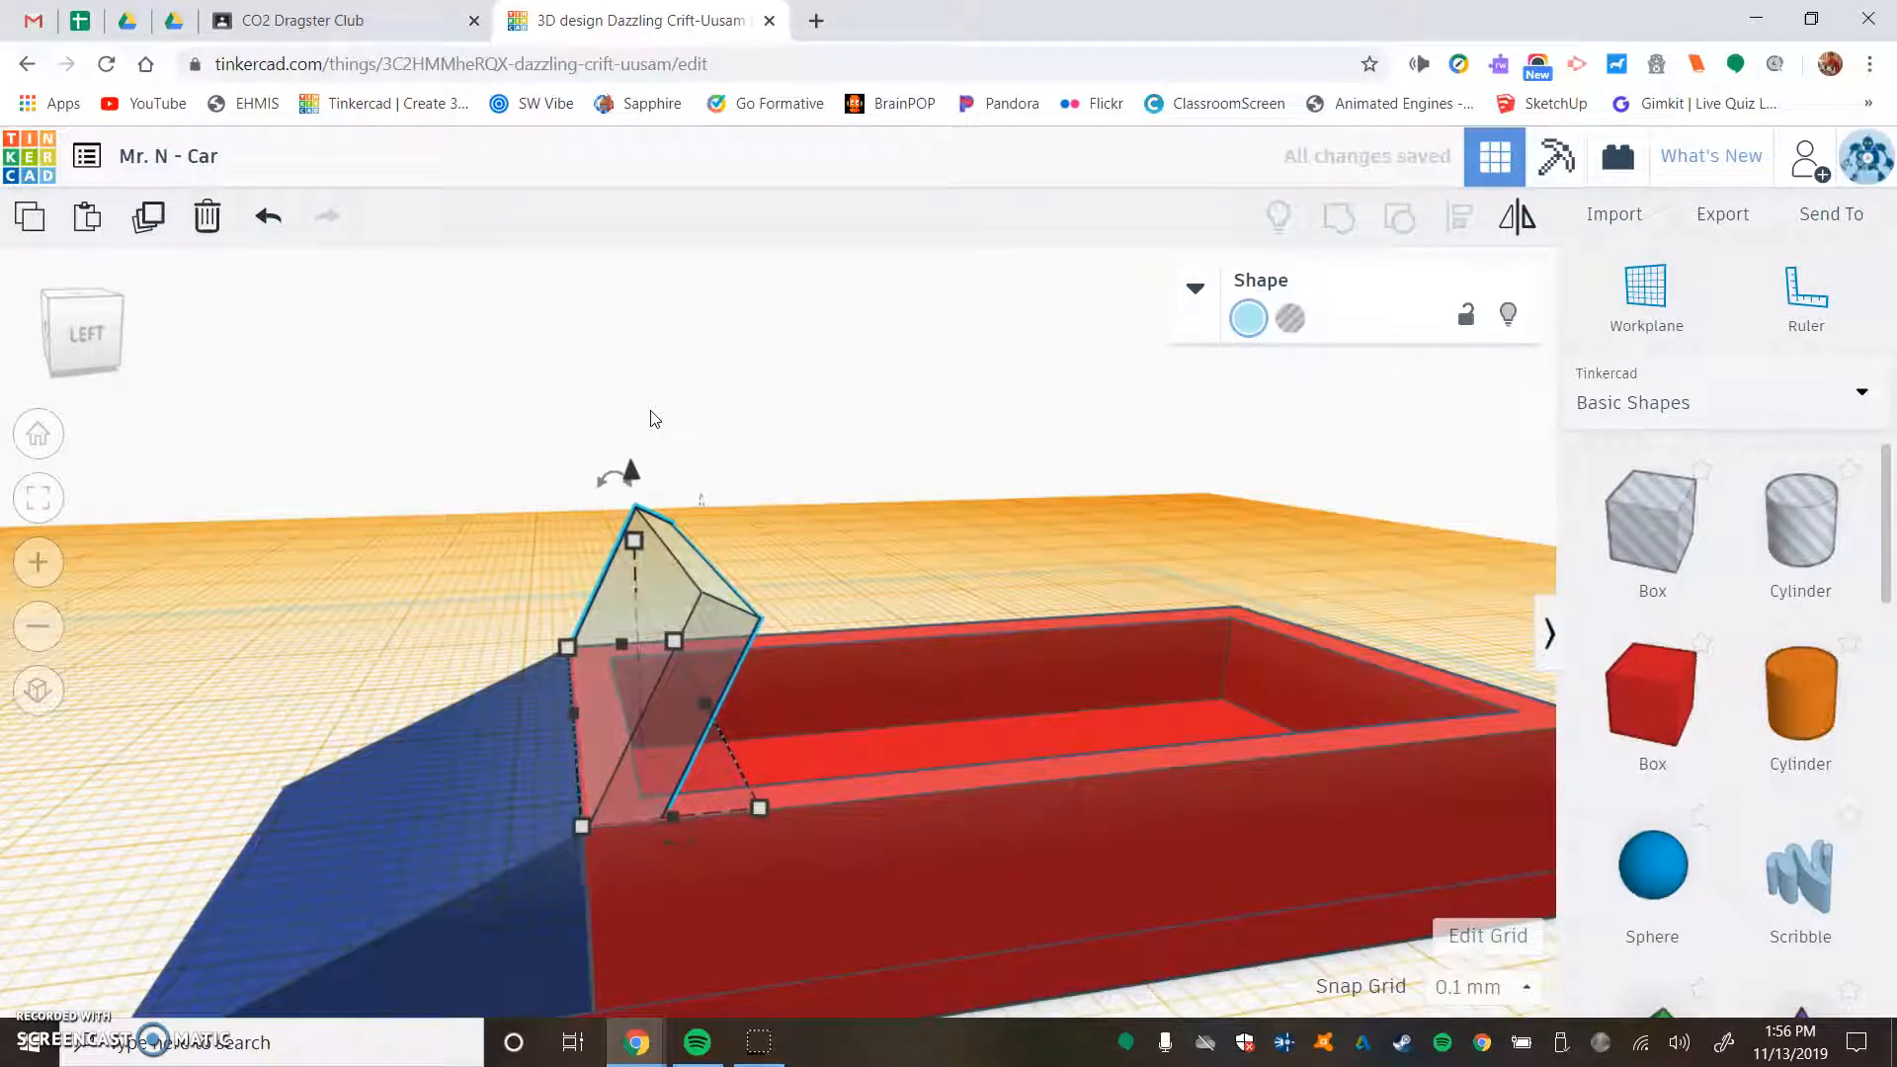
# - Set the workplane on the floor of the red recess, add a box there and colour it white
pyautogui.moveTo(830, 464); pyautogui.dragTo(863, 576, button='right')
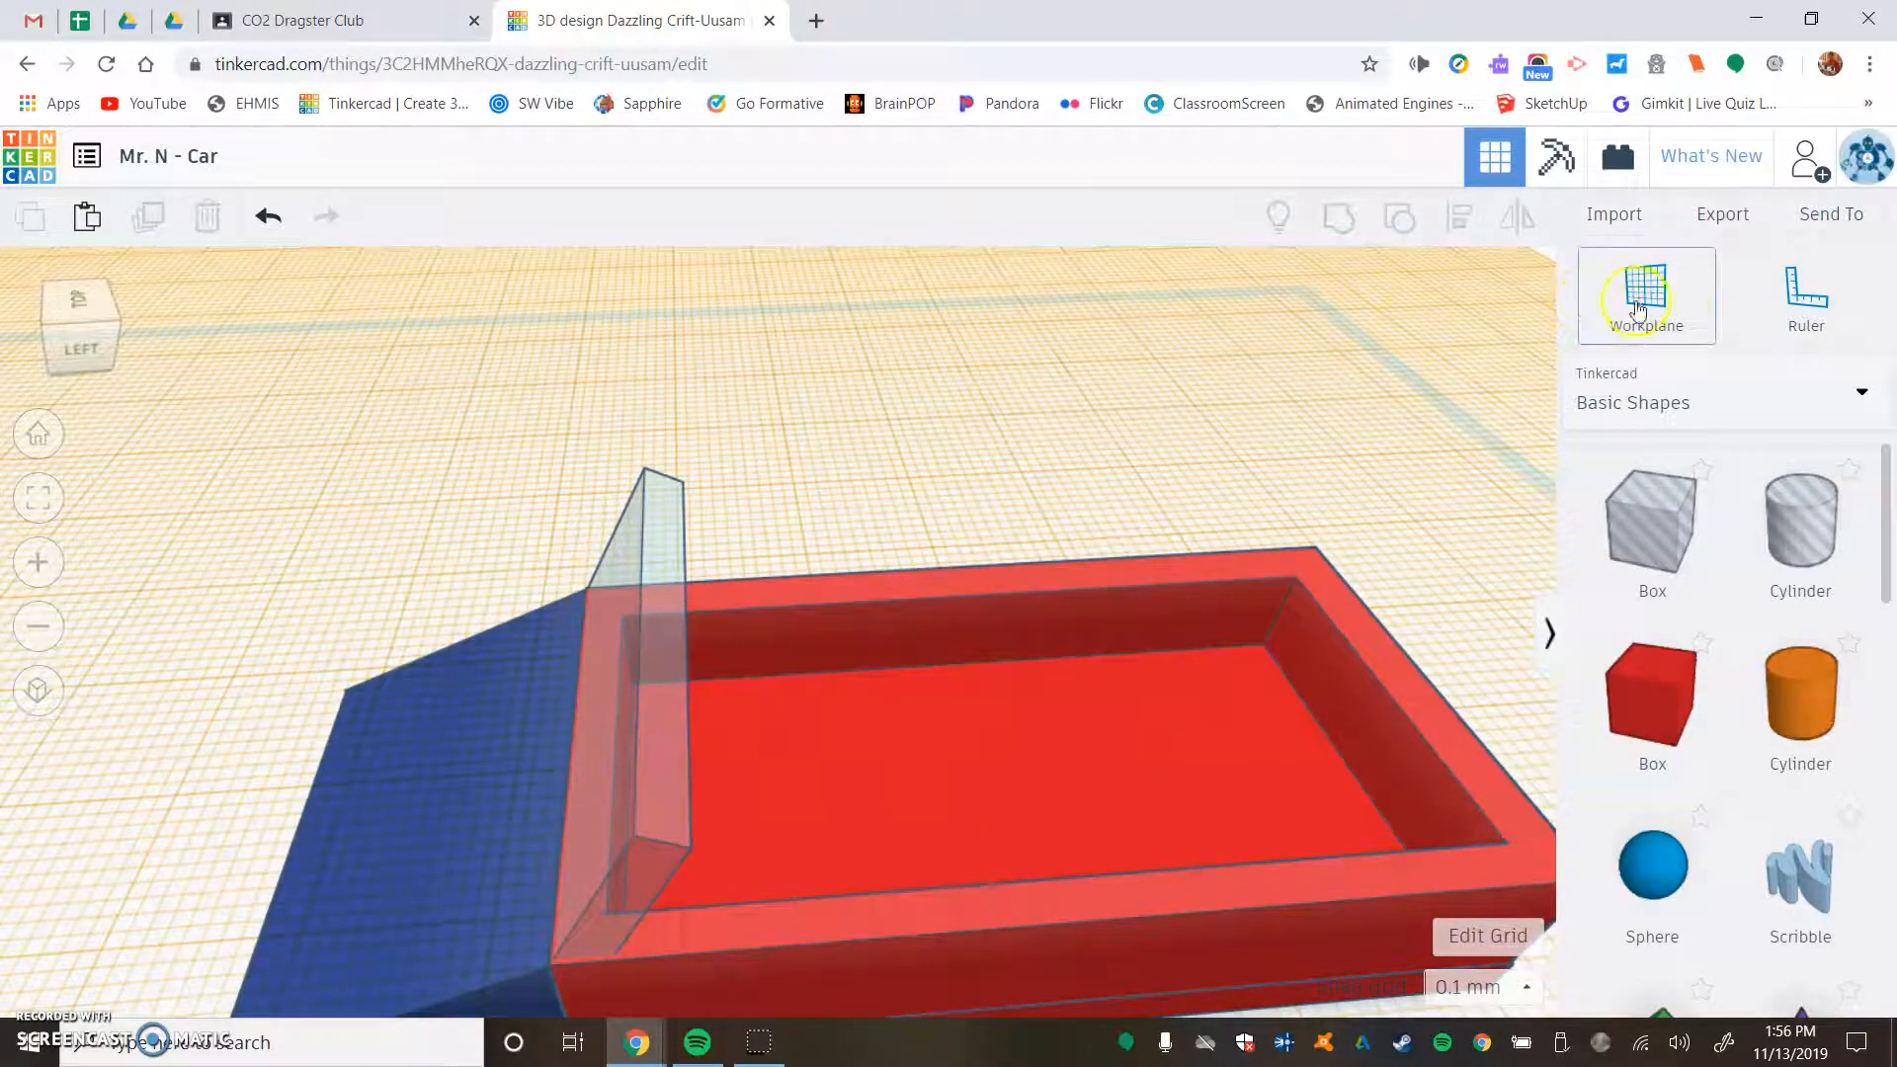
pyautogui.click(1673, 312)
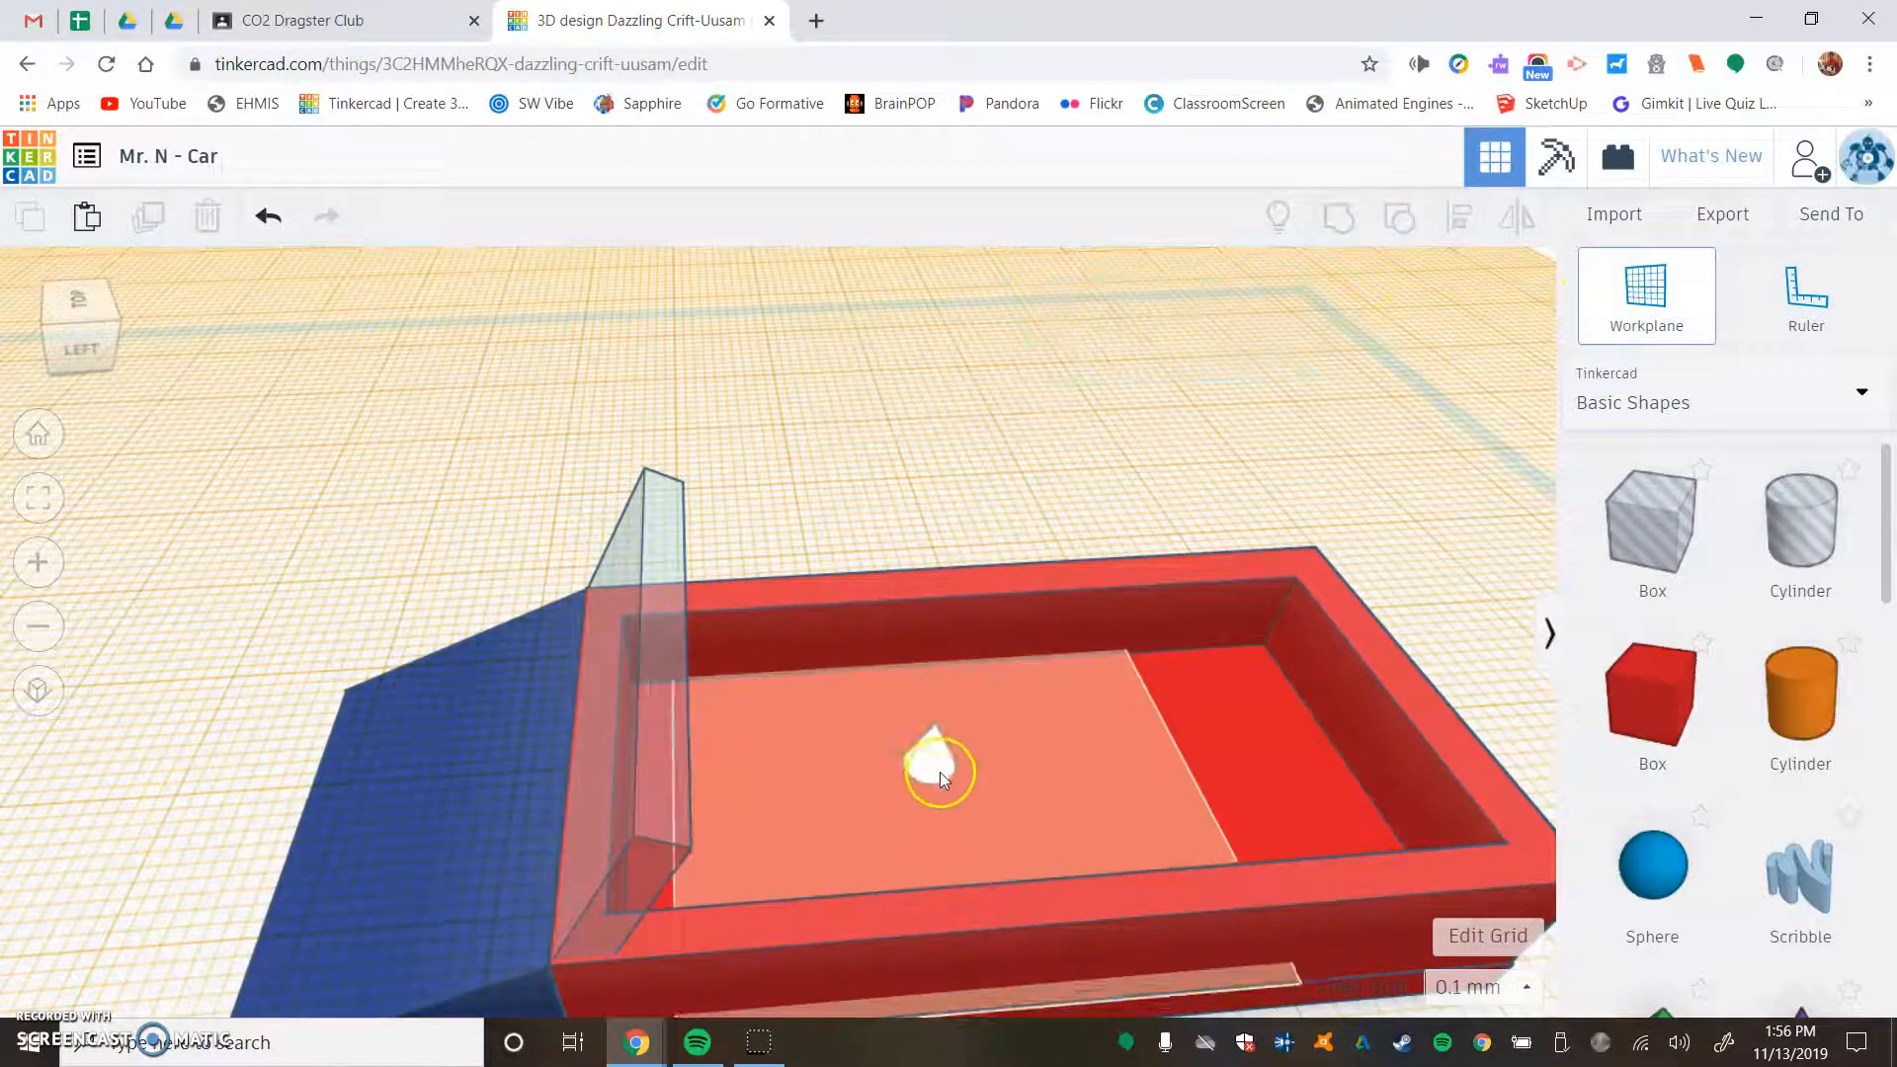
pyautogui.click(1107, 712)
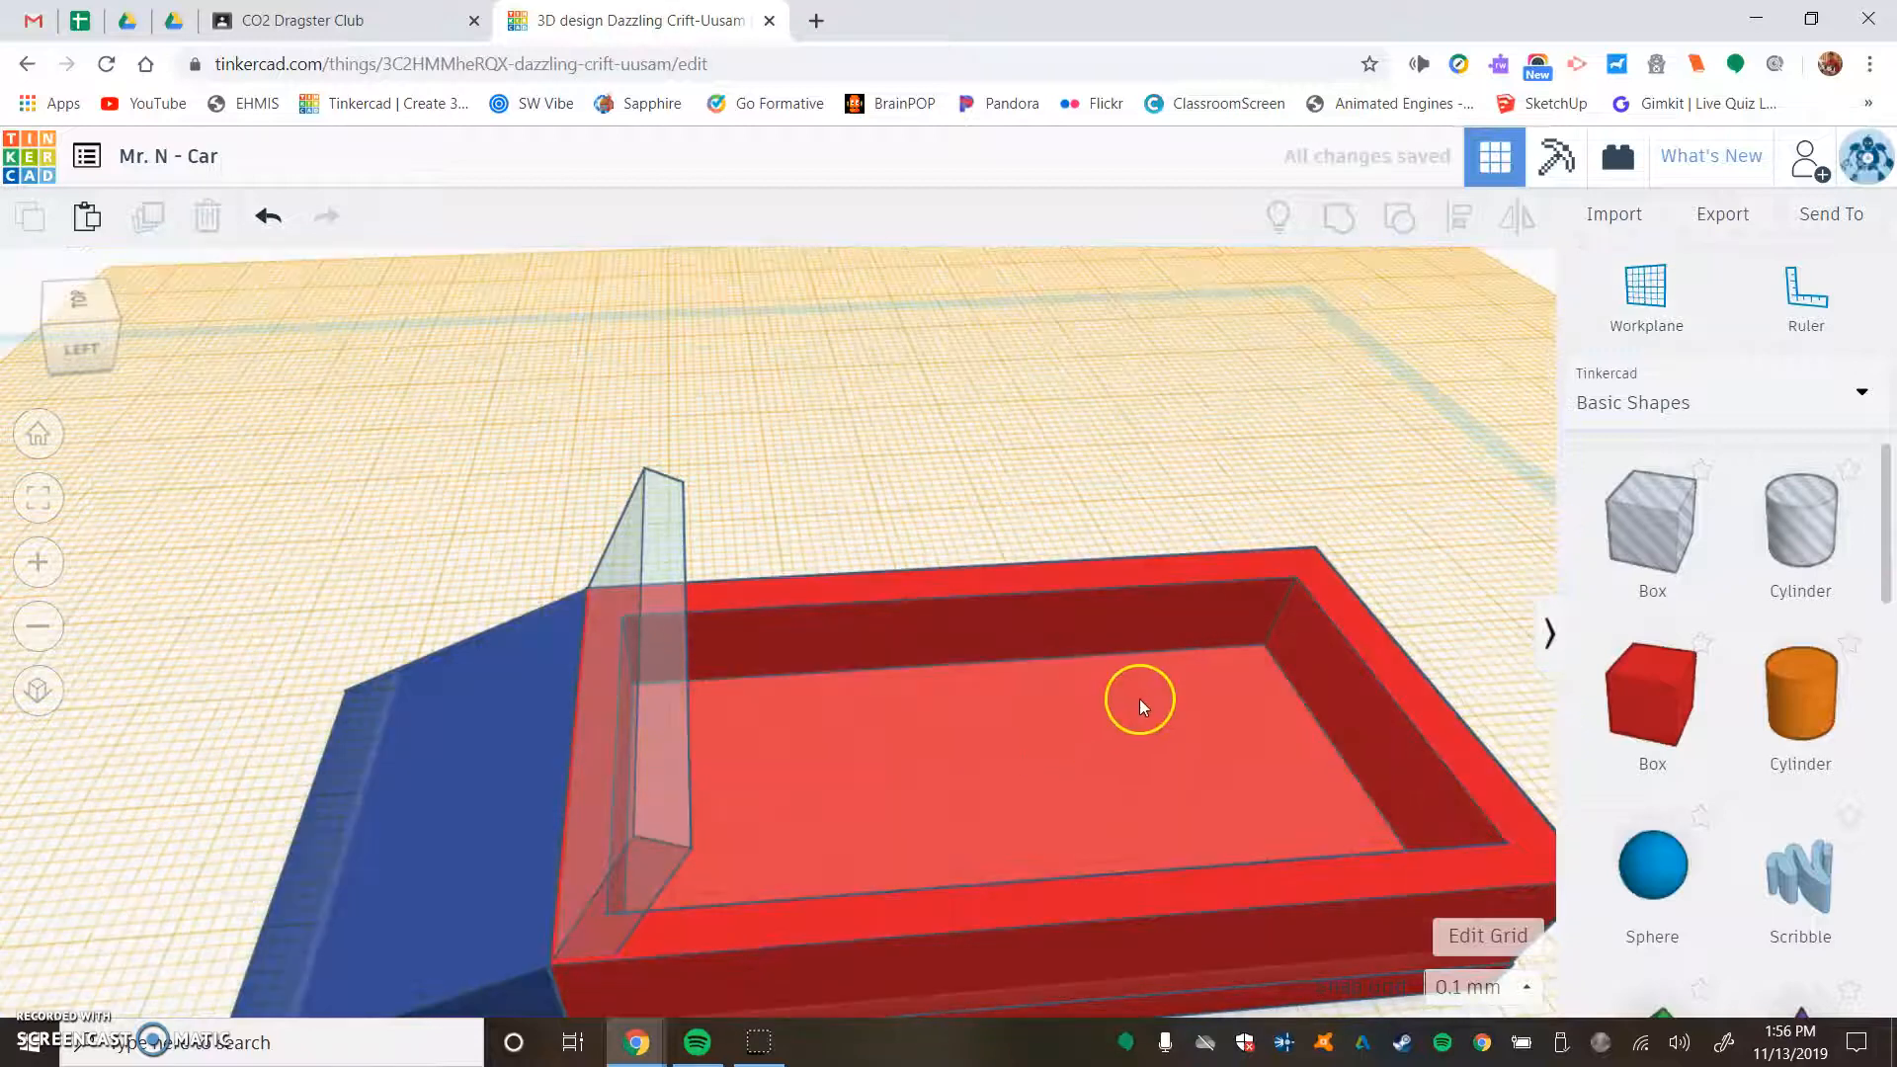
pyautogui.moveTo(1637, 728); pyautogui.dragTo(934, 767)
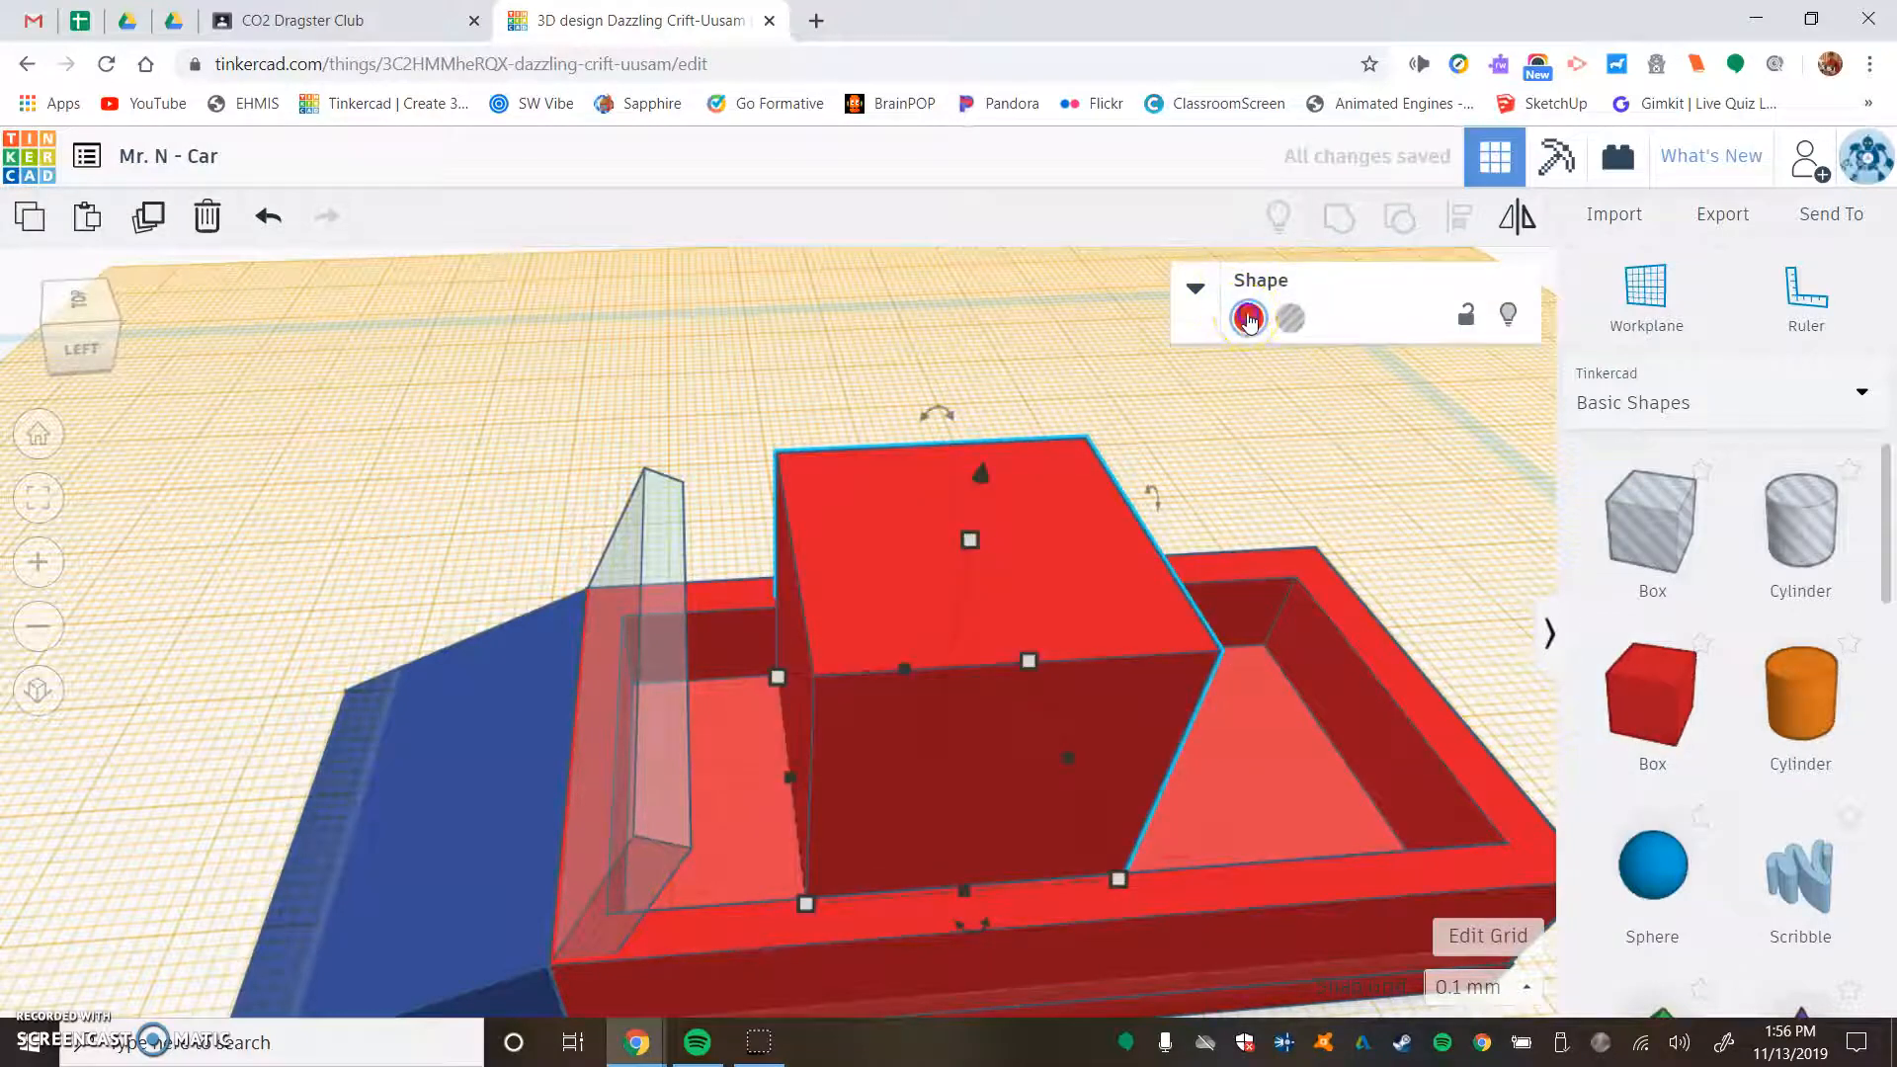
pyautogui.click(1248, 318)
pyautogui.click(1713, 418)
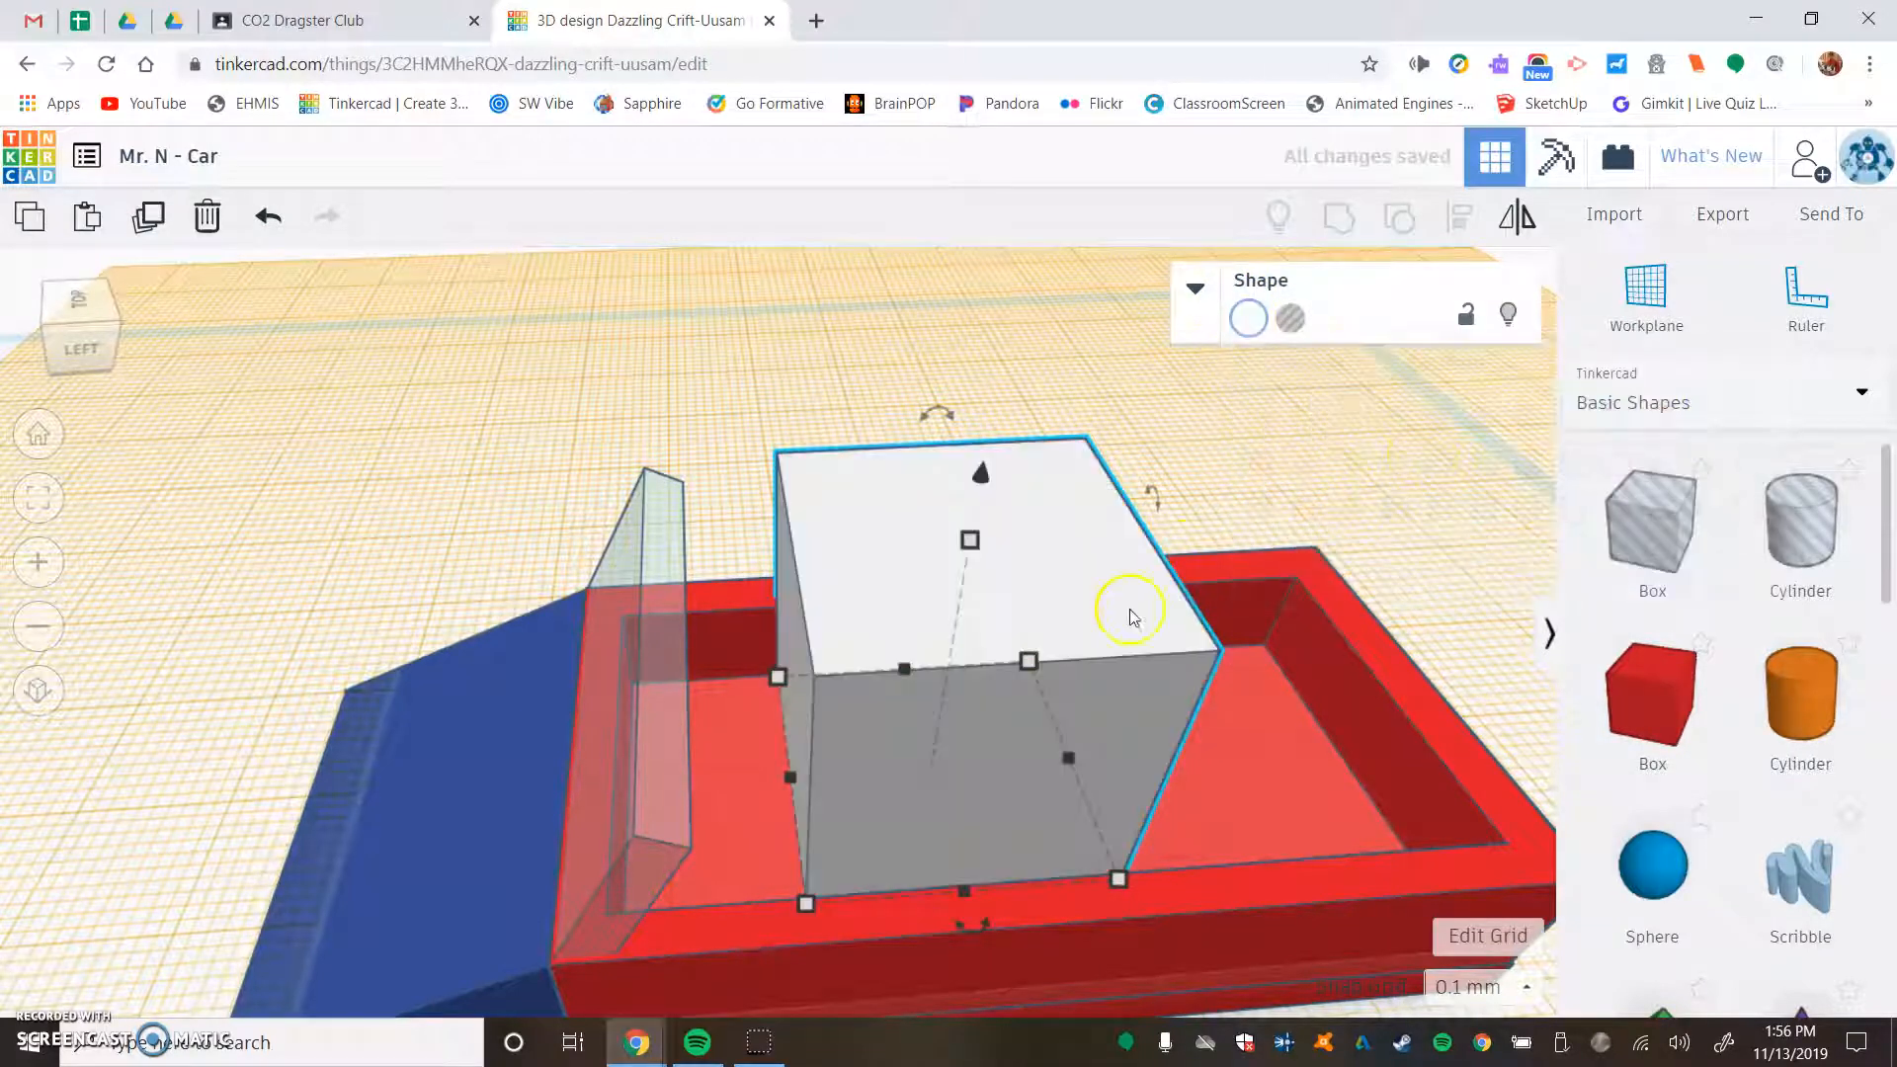
# - Resize the white box to about 23.9 mm across the recess and 8.6 mm along the car
pyautogui.moveTo(1178, 633); pyautogui.dragTo(763, 614, button='right')
pyautogui.moveTo(762, 611); pyautogui.dragTo(768, 493, button='middle')
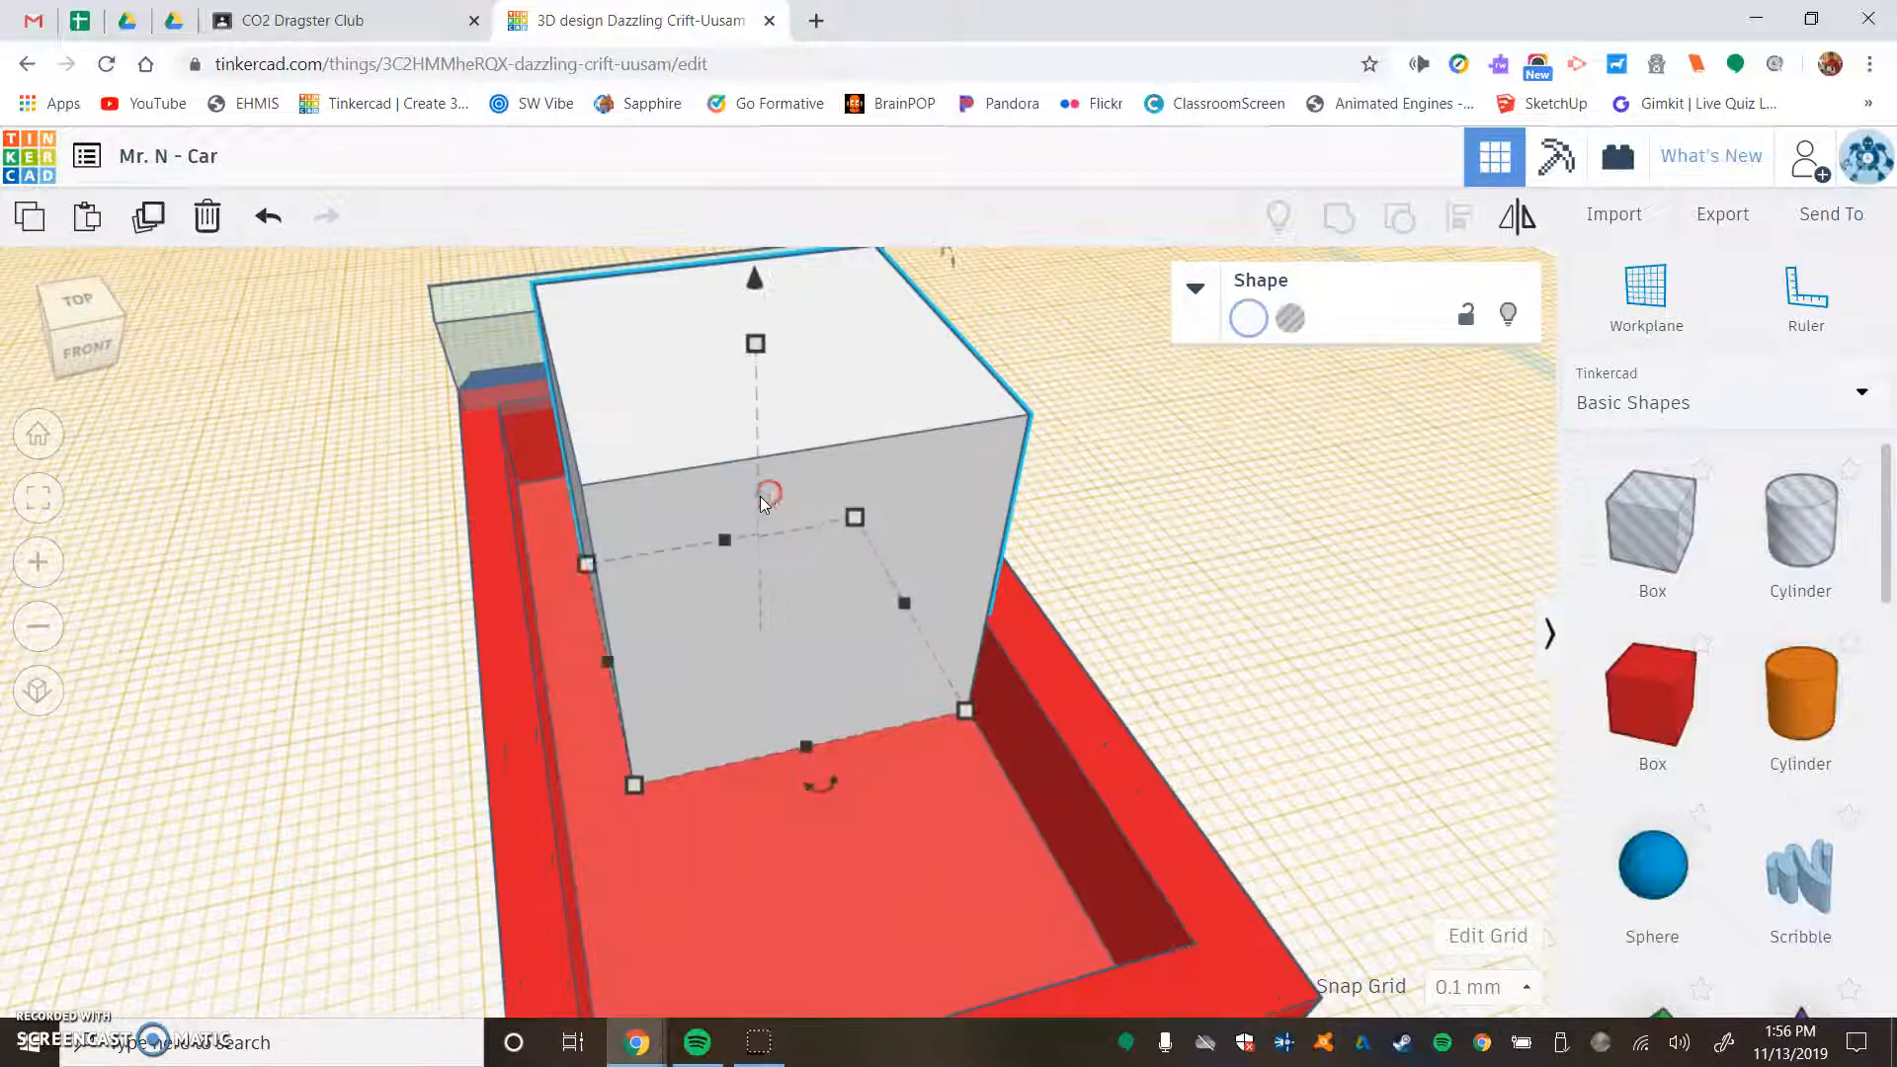
pyautogui.moveTo(580, 664); pyautogui.dragTo(548, 664)
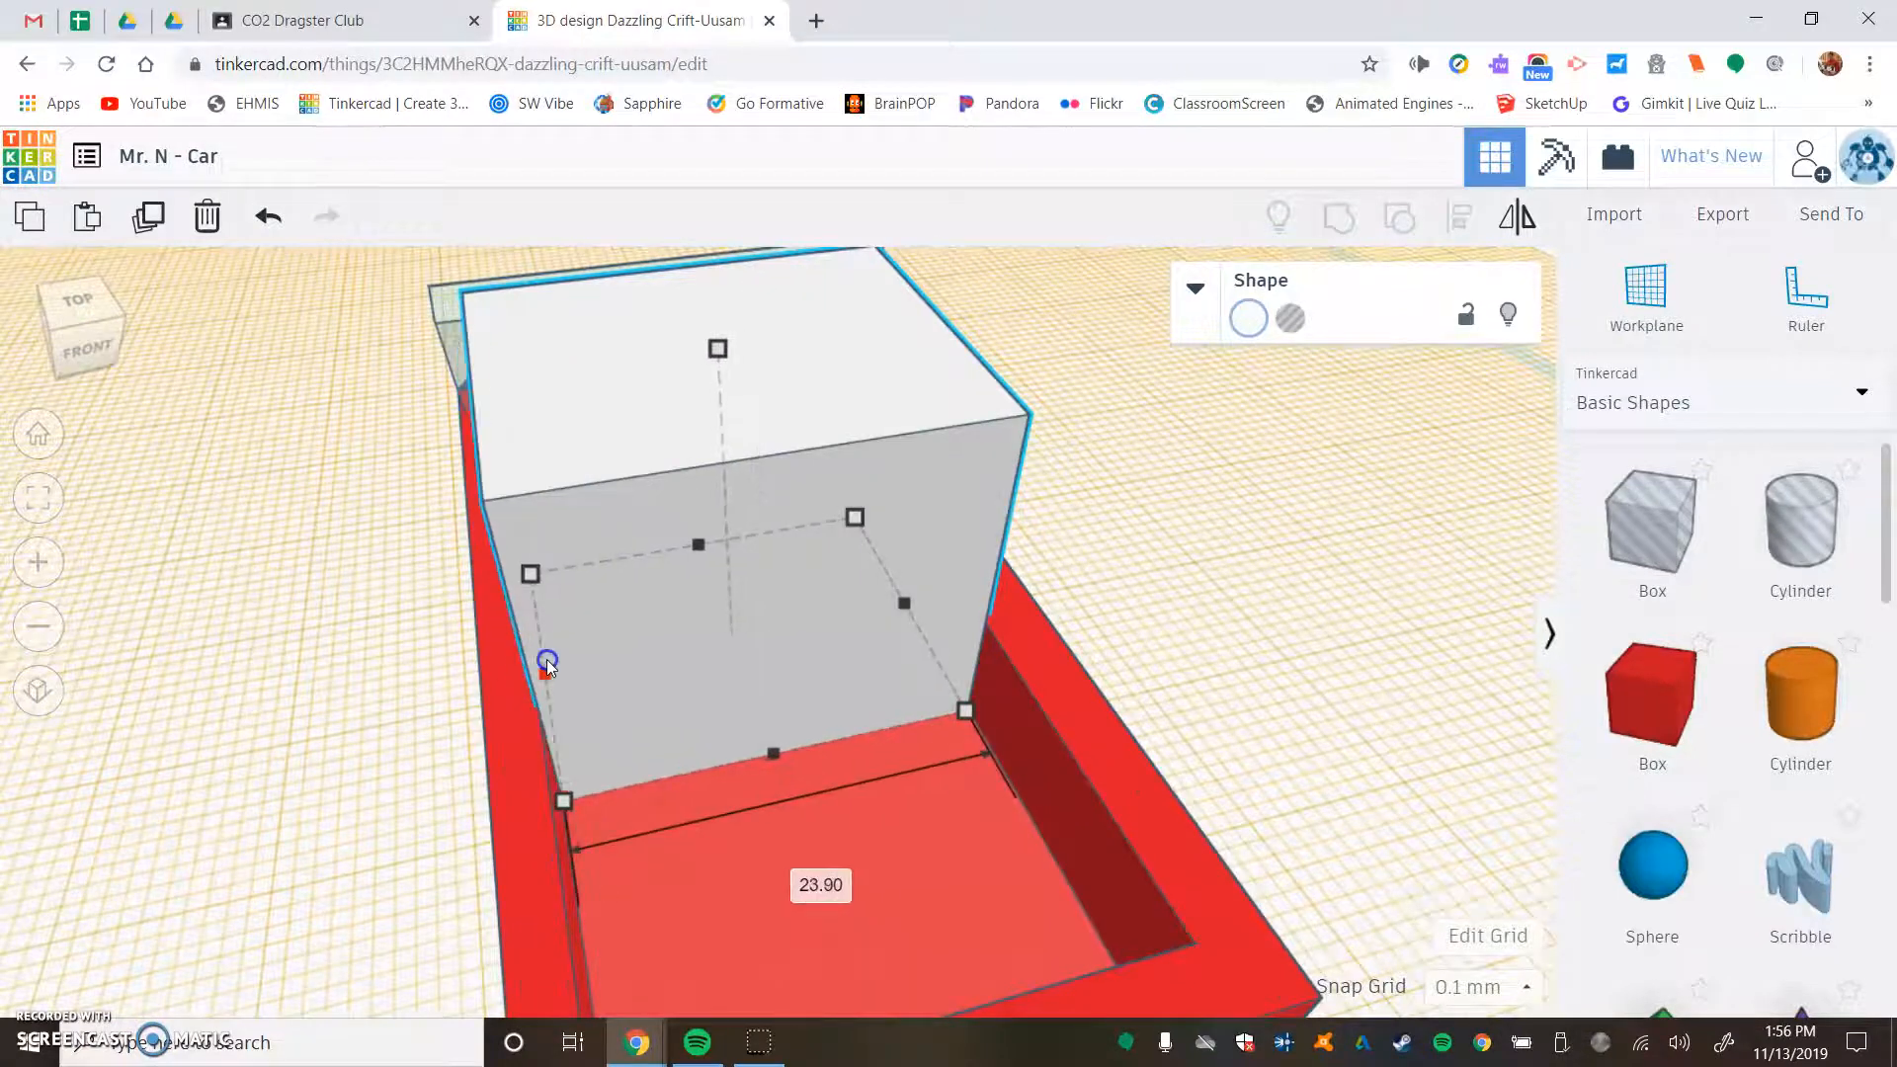
pyautogui.moveTo(1119, 682); pyautogui.dragTo(1461, 702, button='right')
pyautogui.click(818, 473)
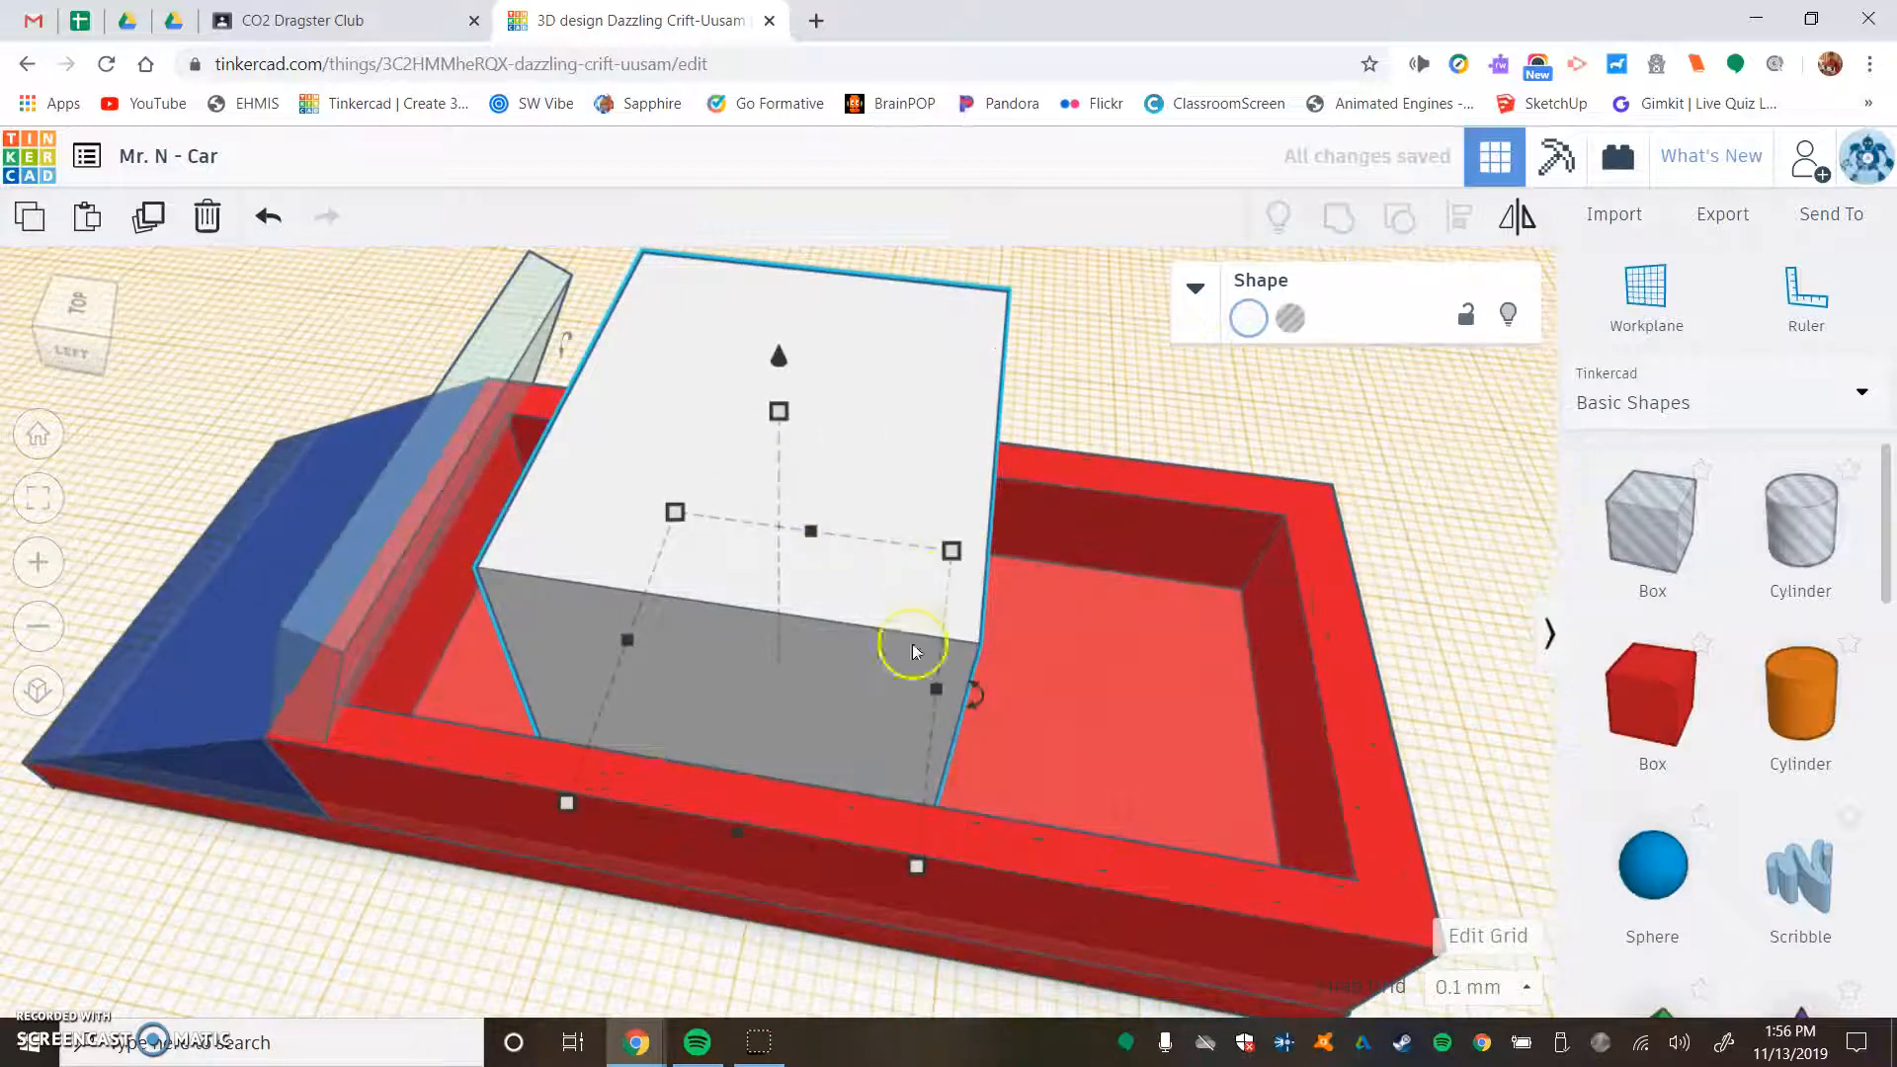
pyautogui.moveTo(938, 681); pyautogui.dragTo(752, 686)
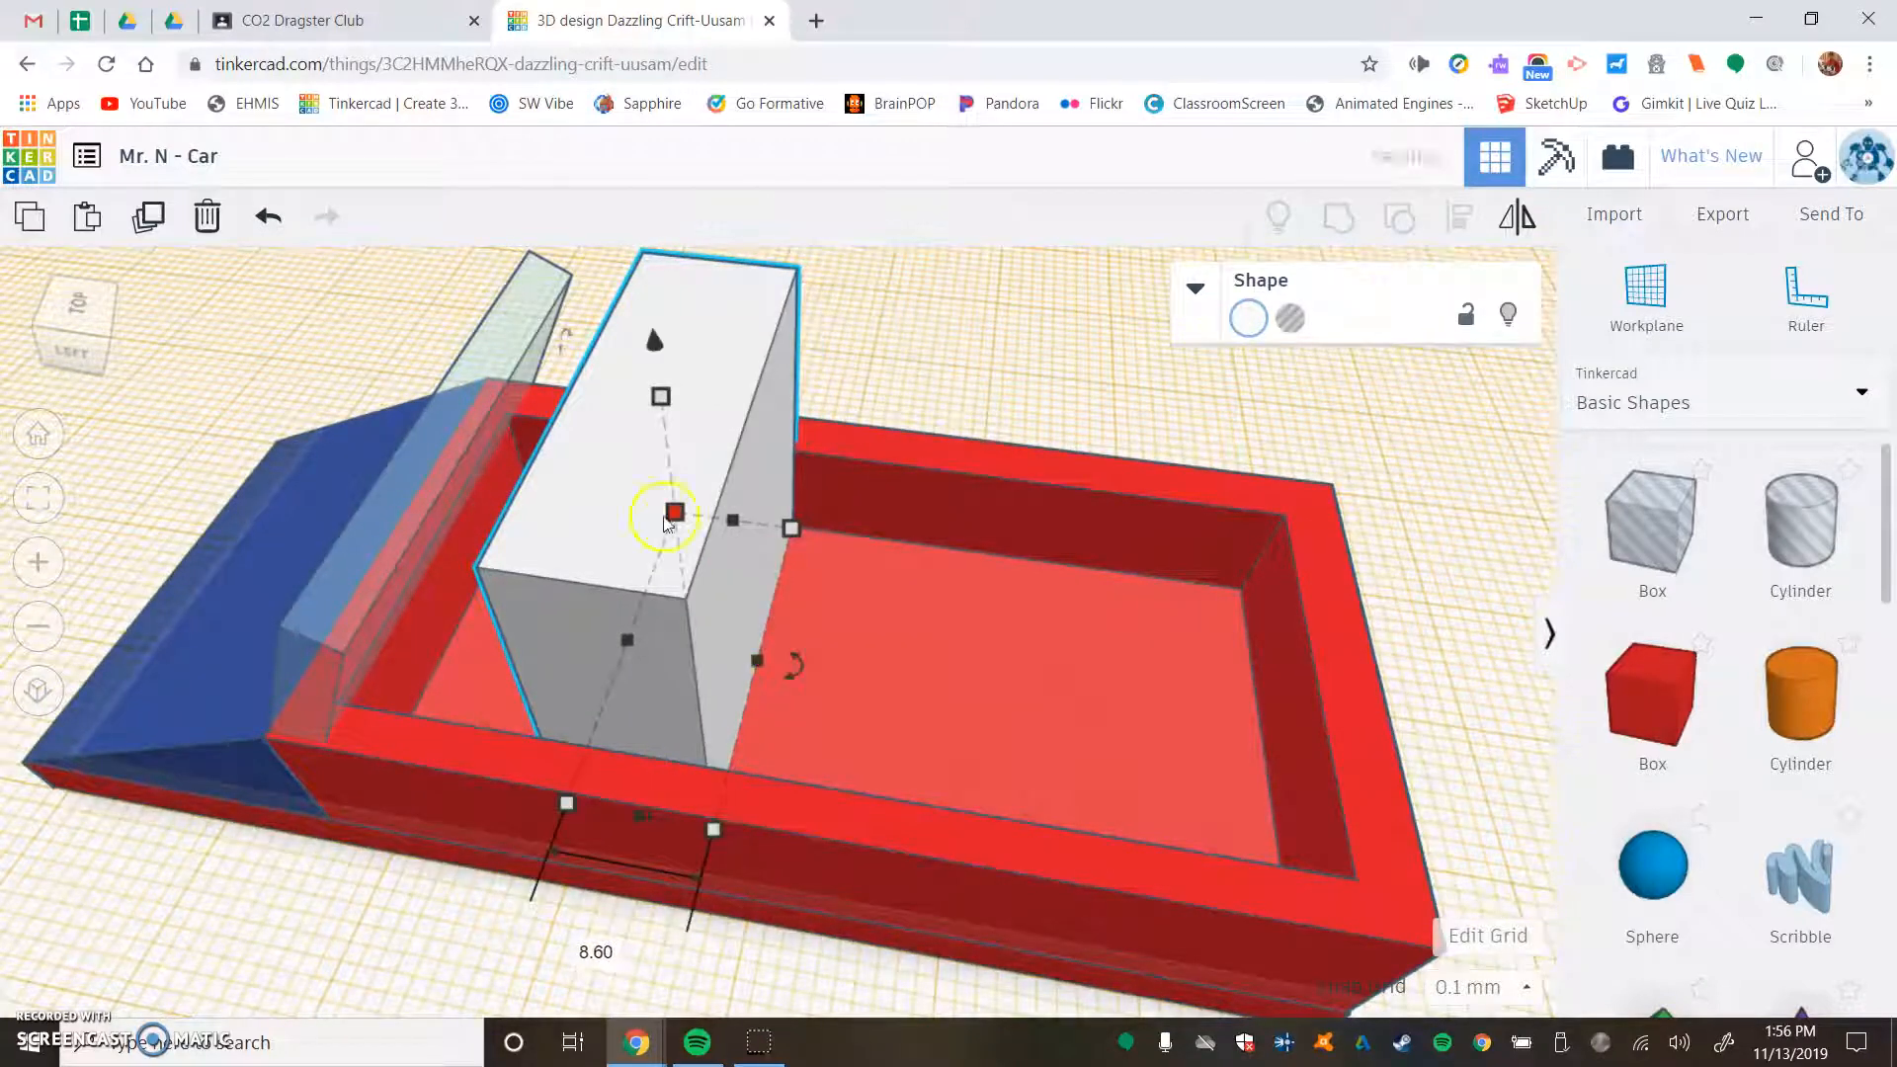
# - Lower the white box's height to form a low seat base inside the recess, then deselect it
pyautogui.moveTo(659, 392); pyautogui.dragTo(690, 613)
pyautogui.moveTo(825, 602); pyautogui.dragTo(503, 549, button='right')
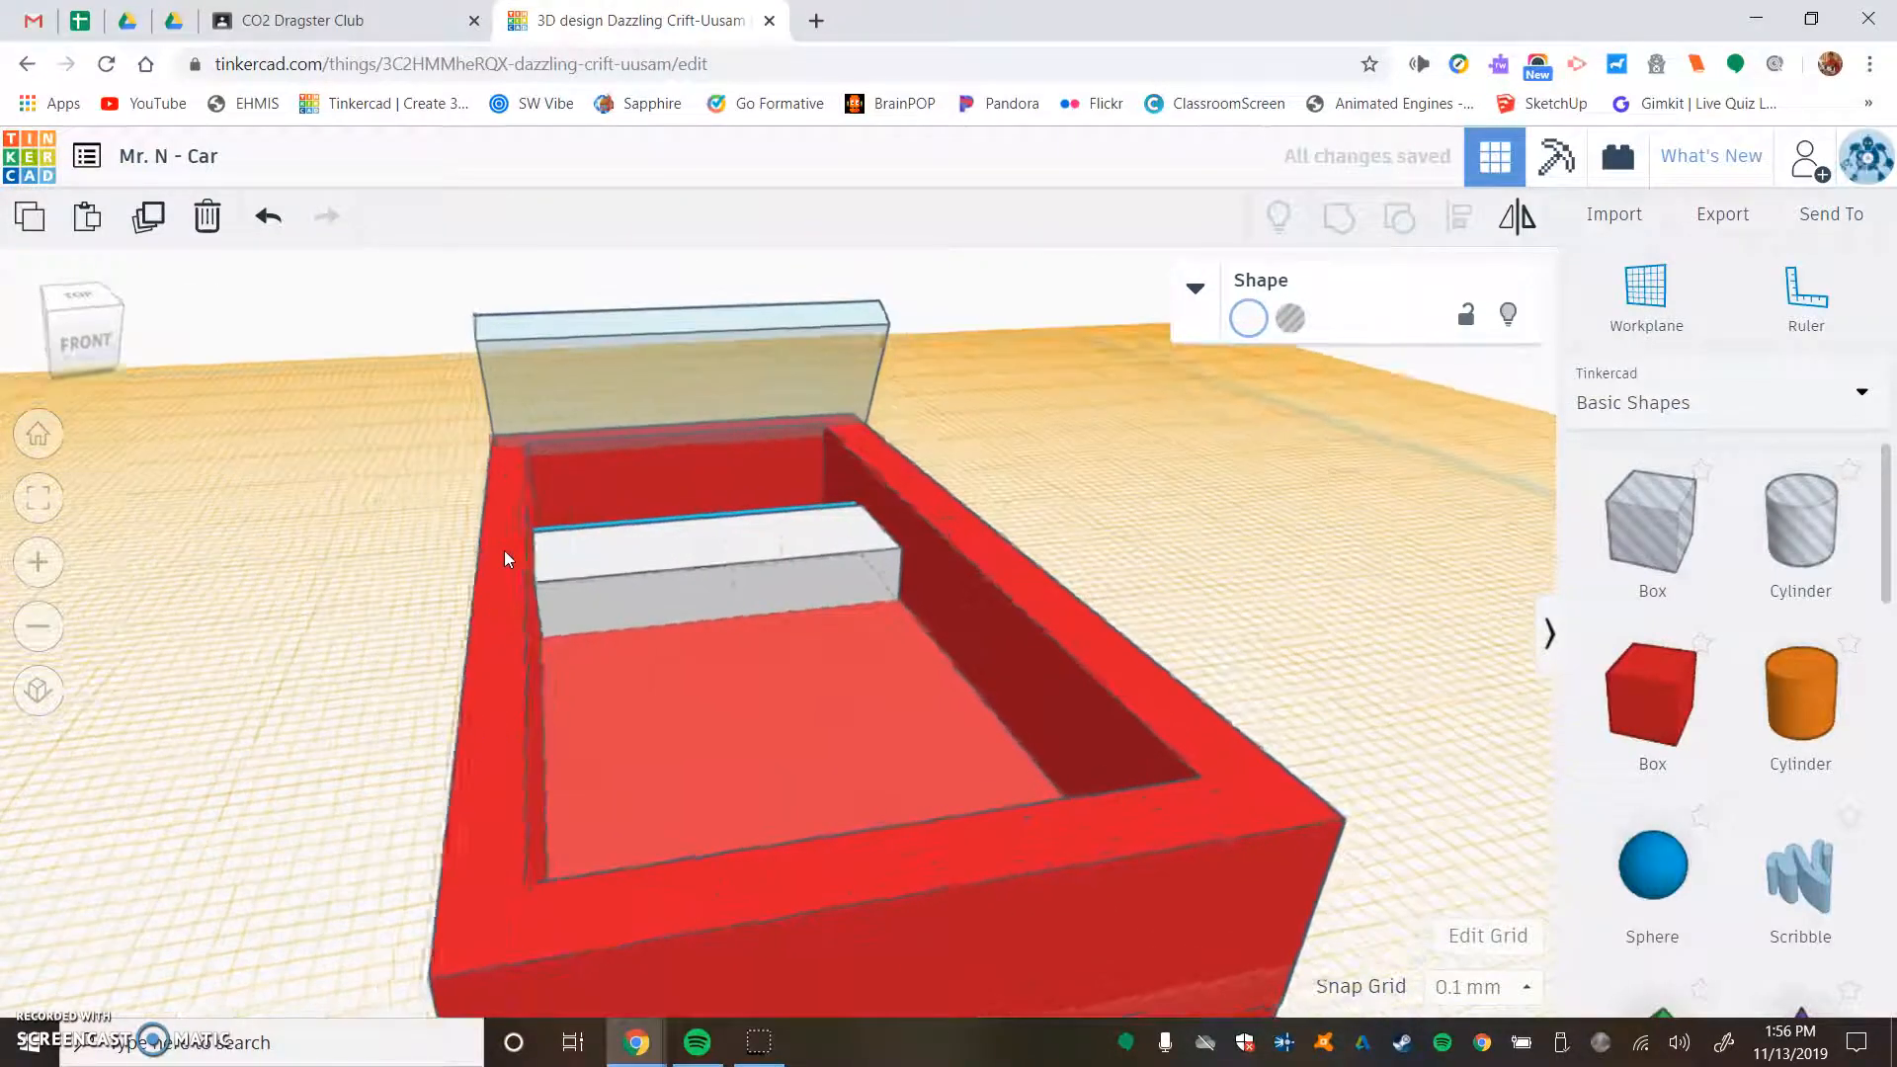
pyautogui.click(624, 544)
pyautogui.moveTo(715, 543); pyautogui.dragTo(712, 573)
pyautogui.click(287, 513)
pyautogui.moveTo(288, 513); pyautogui.dragTo(780, 583, button='right')
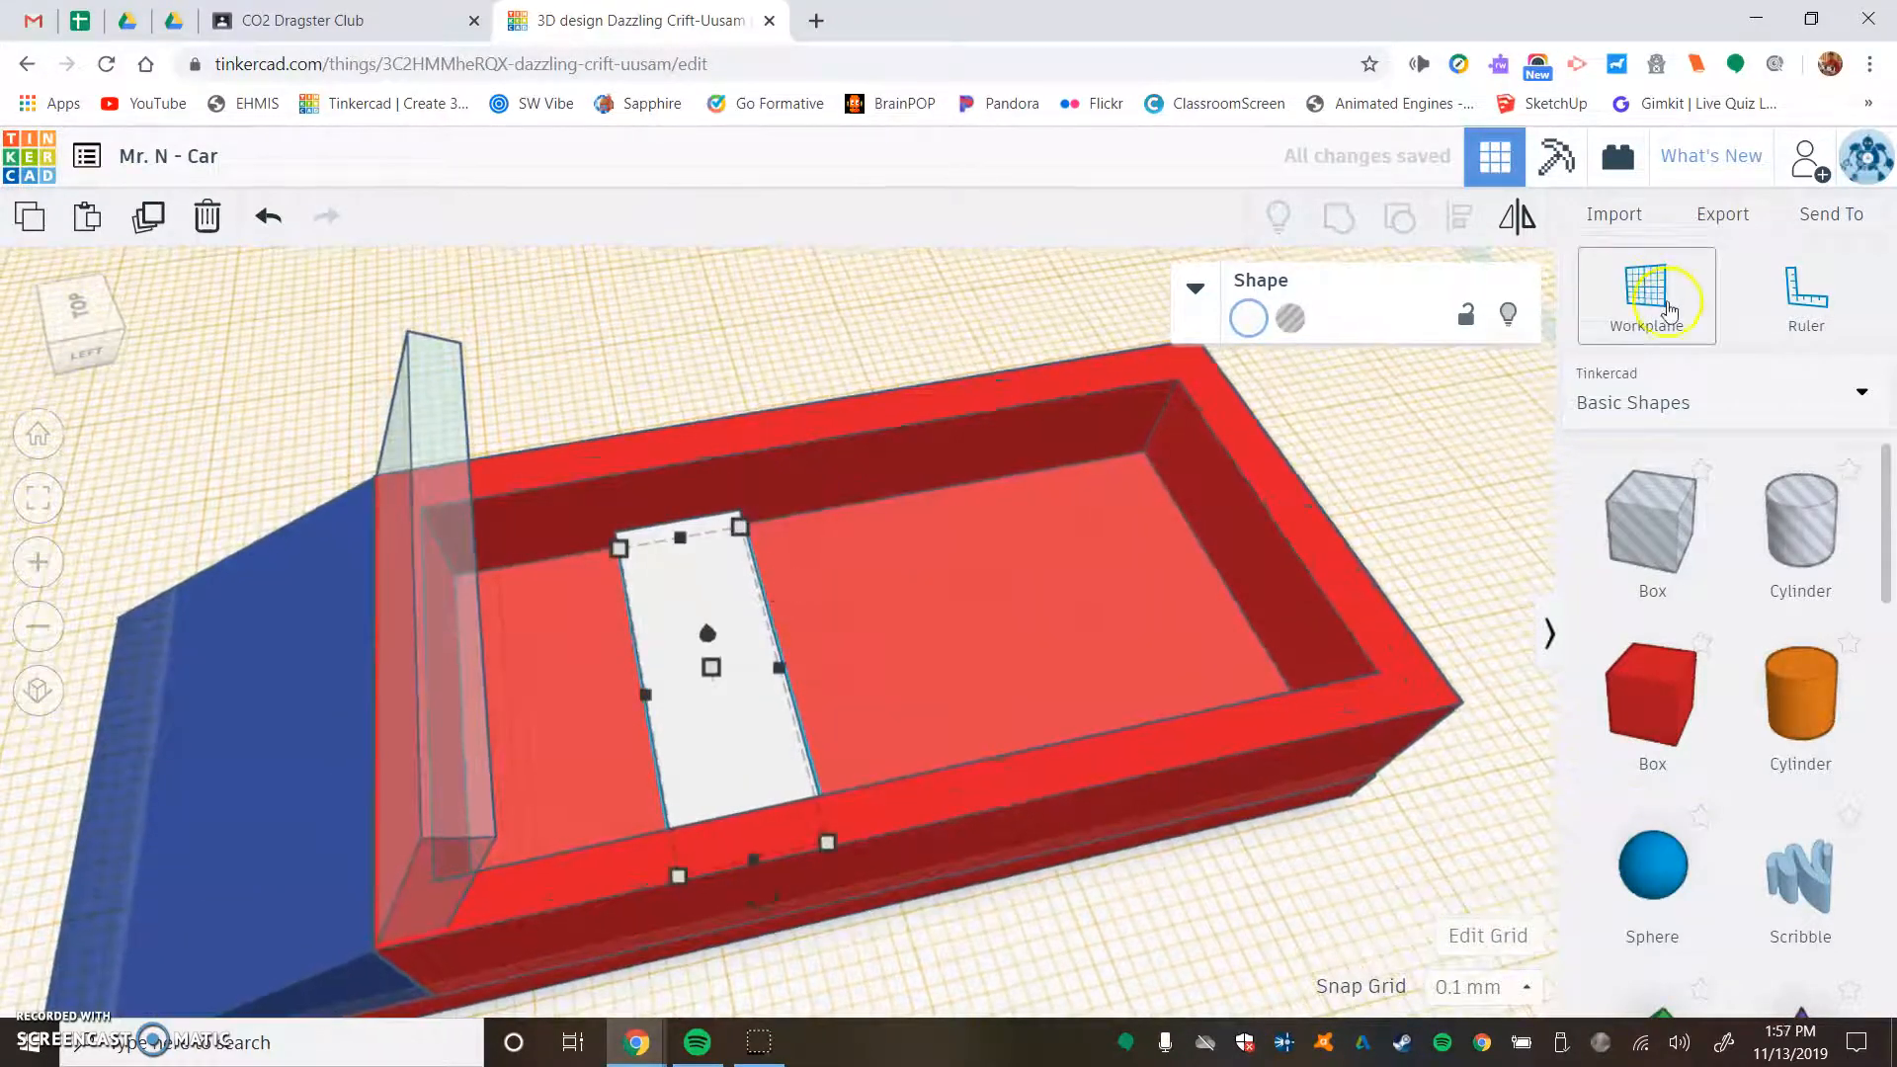
# - Set the workplane on top of the white seat base, add a second box there and colour it white
pyautogui.click(739, 614)
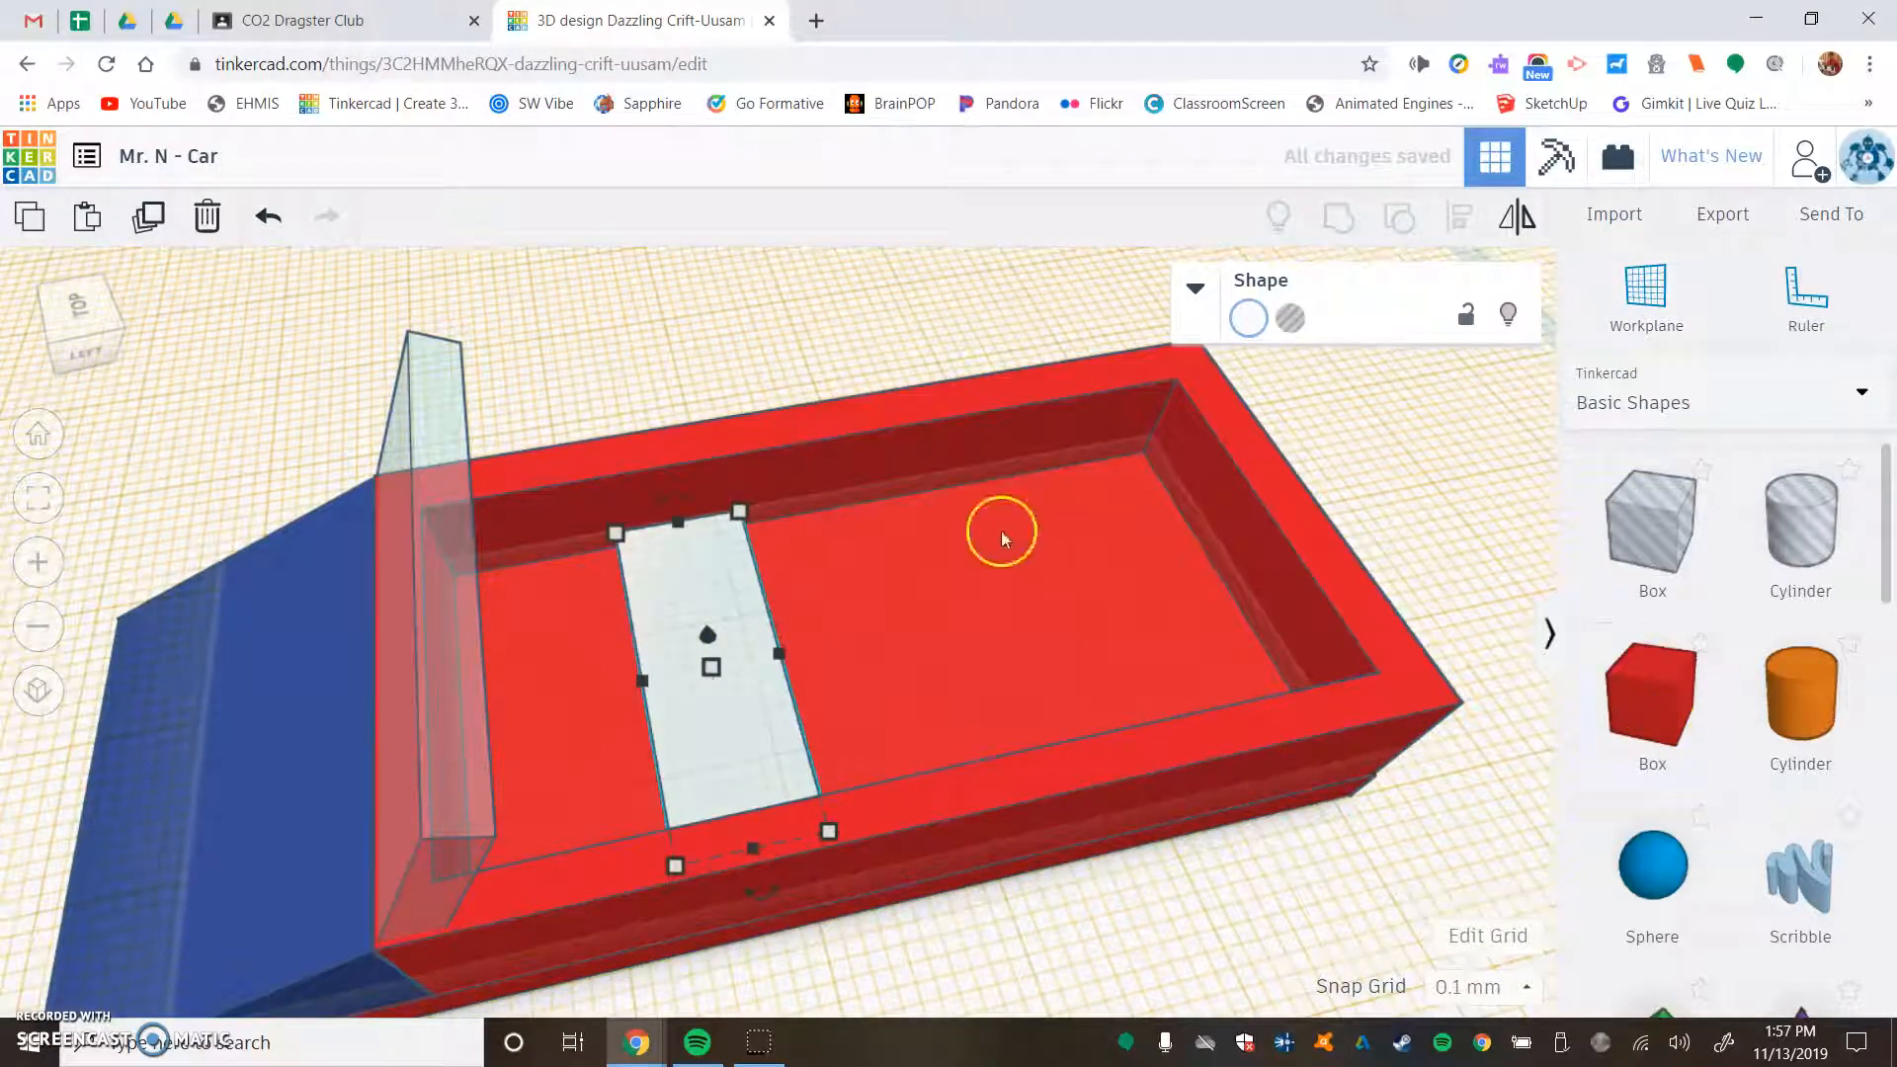
pyautogui.moveTo(1641, 717); pyautogui.dragTo(863, 609)
pyautogui.moveTo(1388, 513); pyautogui.dragTo(839, 492, button='right')
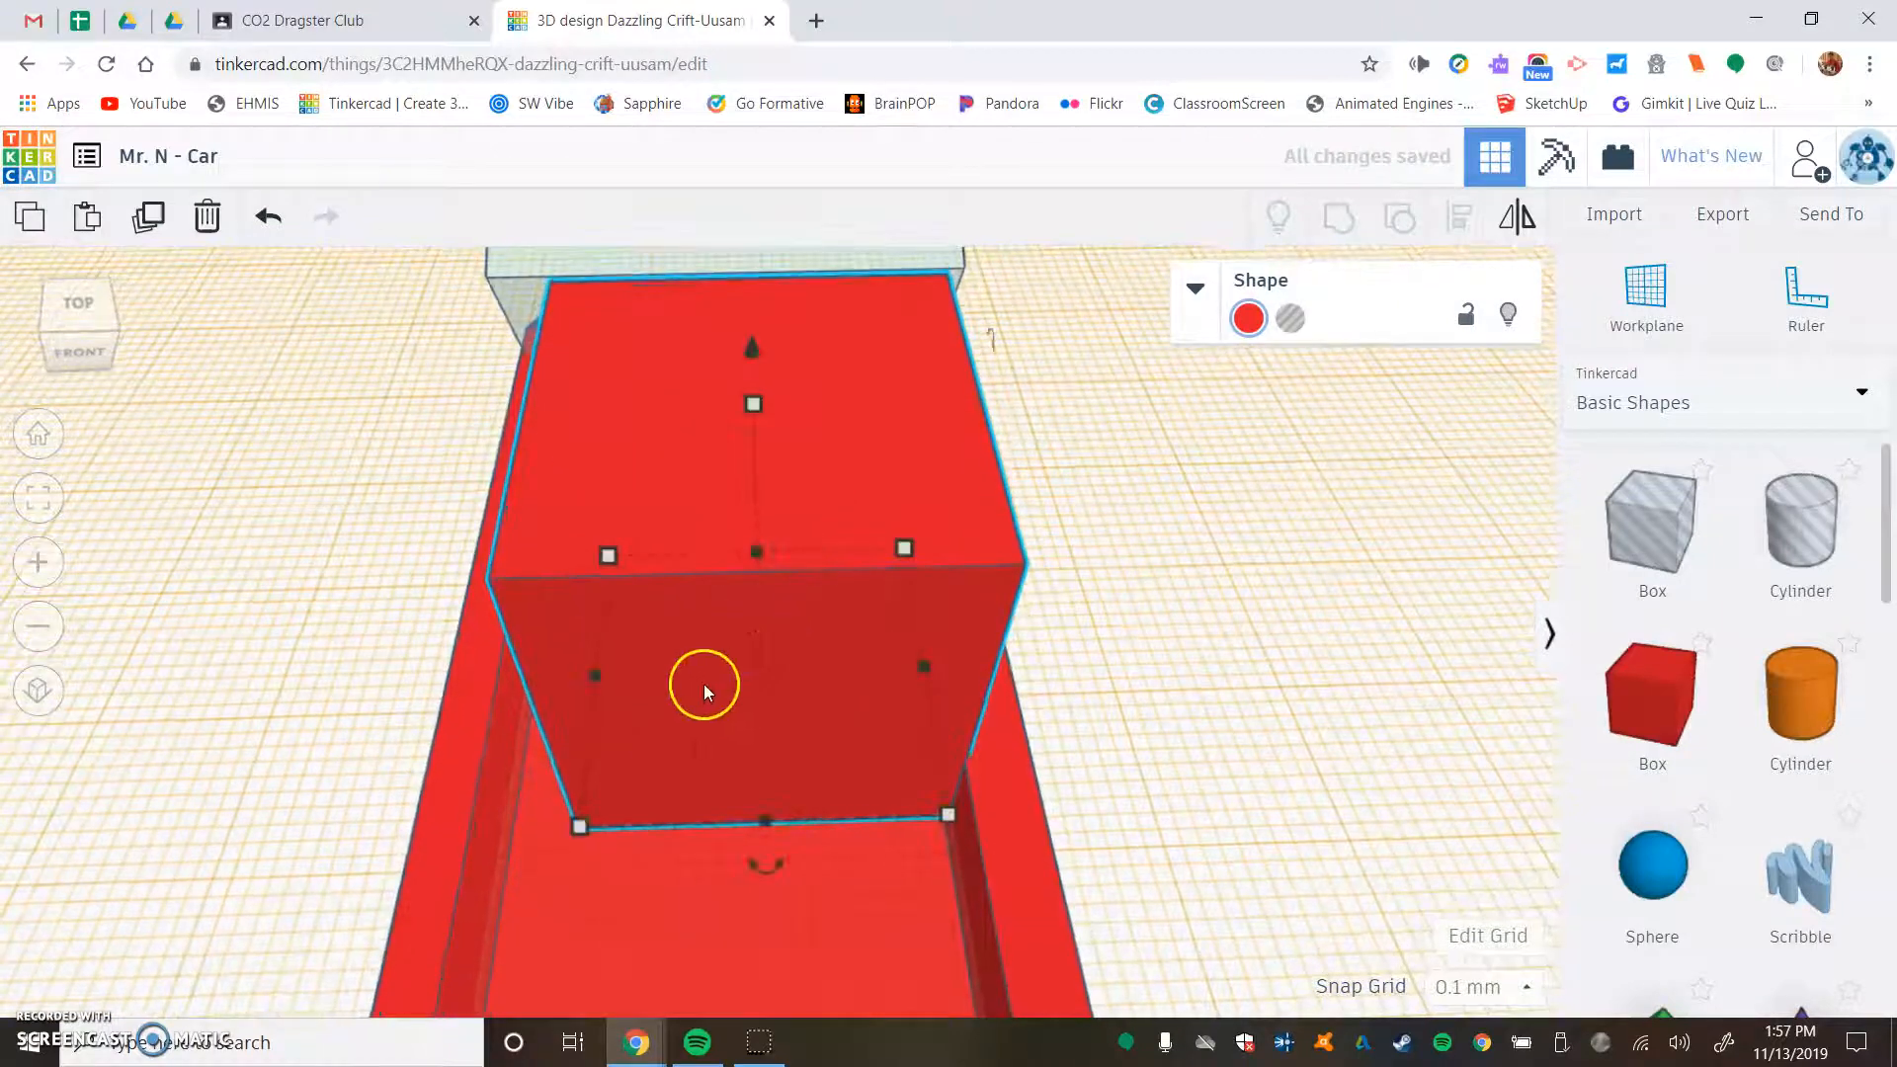
pyautogui.click(1248, 318)
pyautogui.click(1696, 429)
# - Resize the second white box into a thin, low backrest about 24.1 mm wide across the recess
pyautogui.moveTo(560, 629); pyautogui.dragTo(553, 633, button='right')
pyautogui.moveTo(679, 750); pyautogui.dragTo(591, 765)
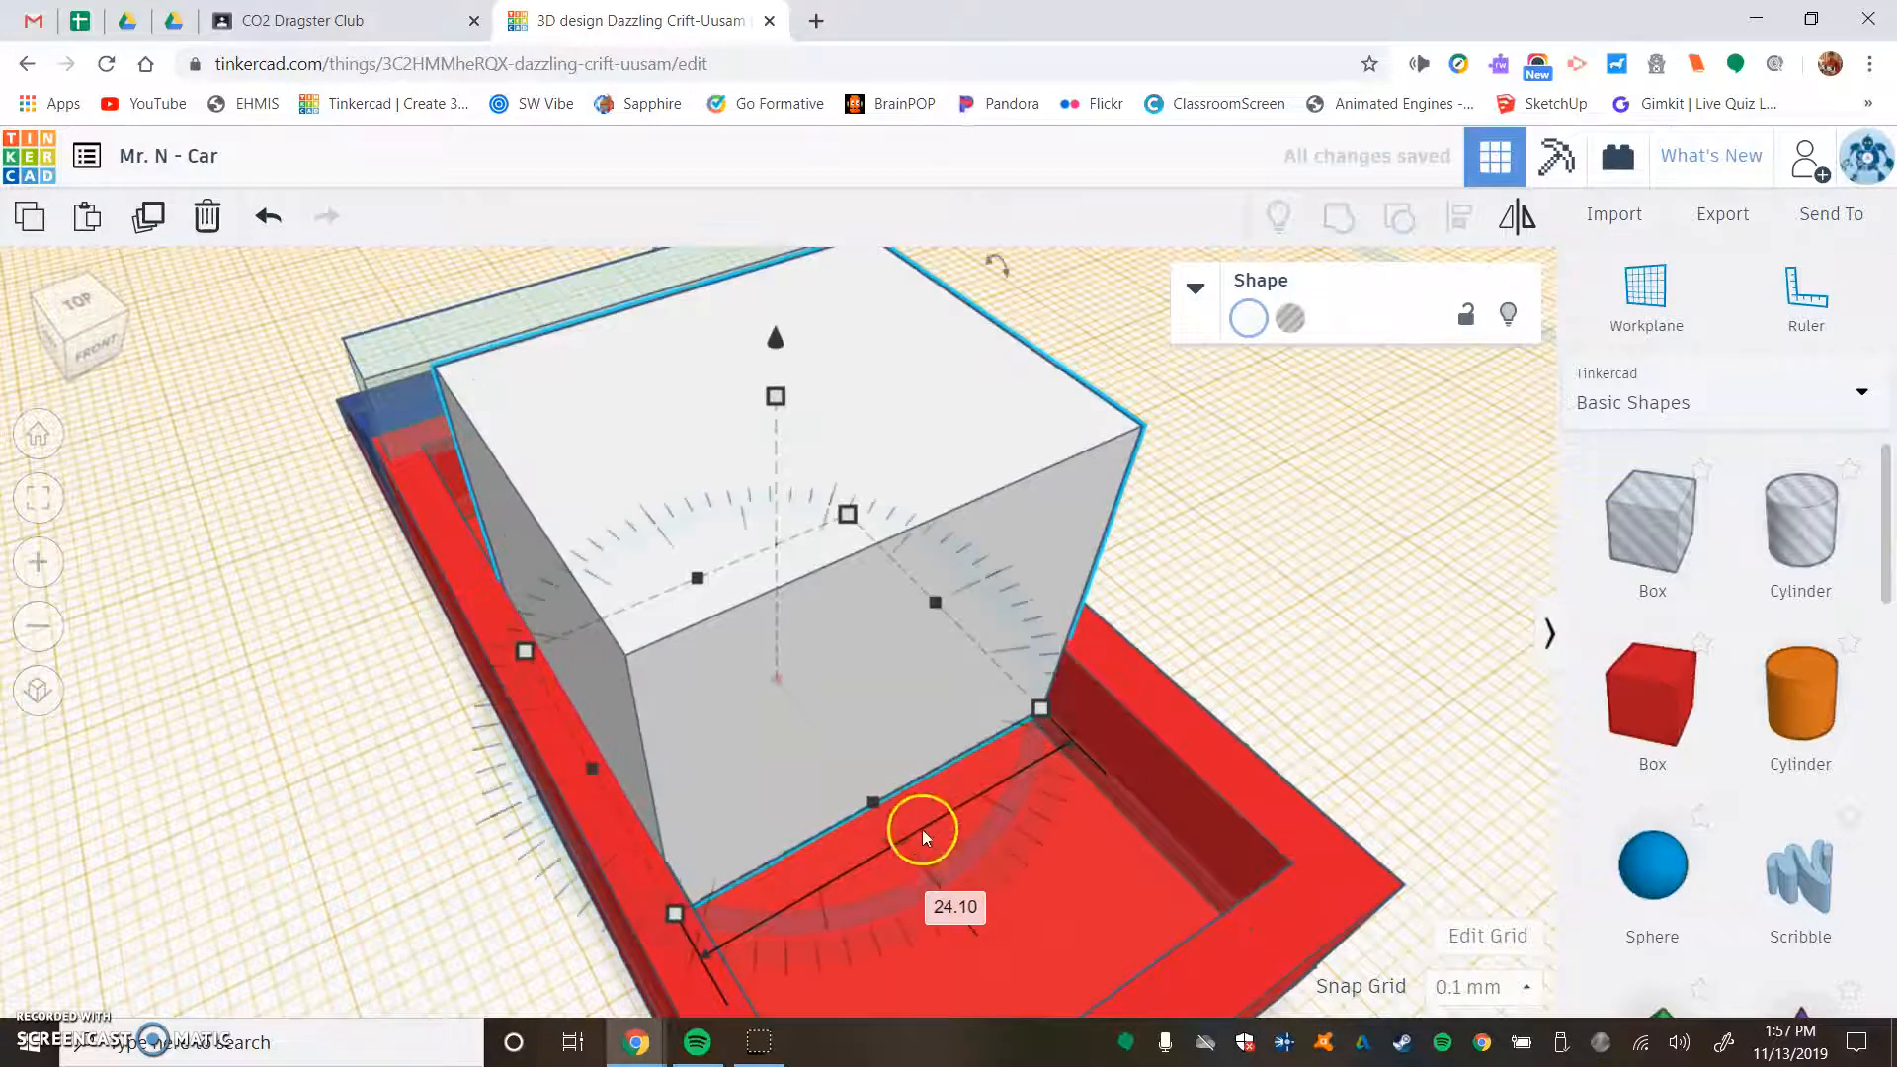
pyautogui.moveTo(868, 802); pyautogui.dragTo(689, 628)
pyautogui.moveTo(325, 701); pyautogui.dragTo(668, 677, button='right')
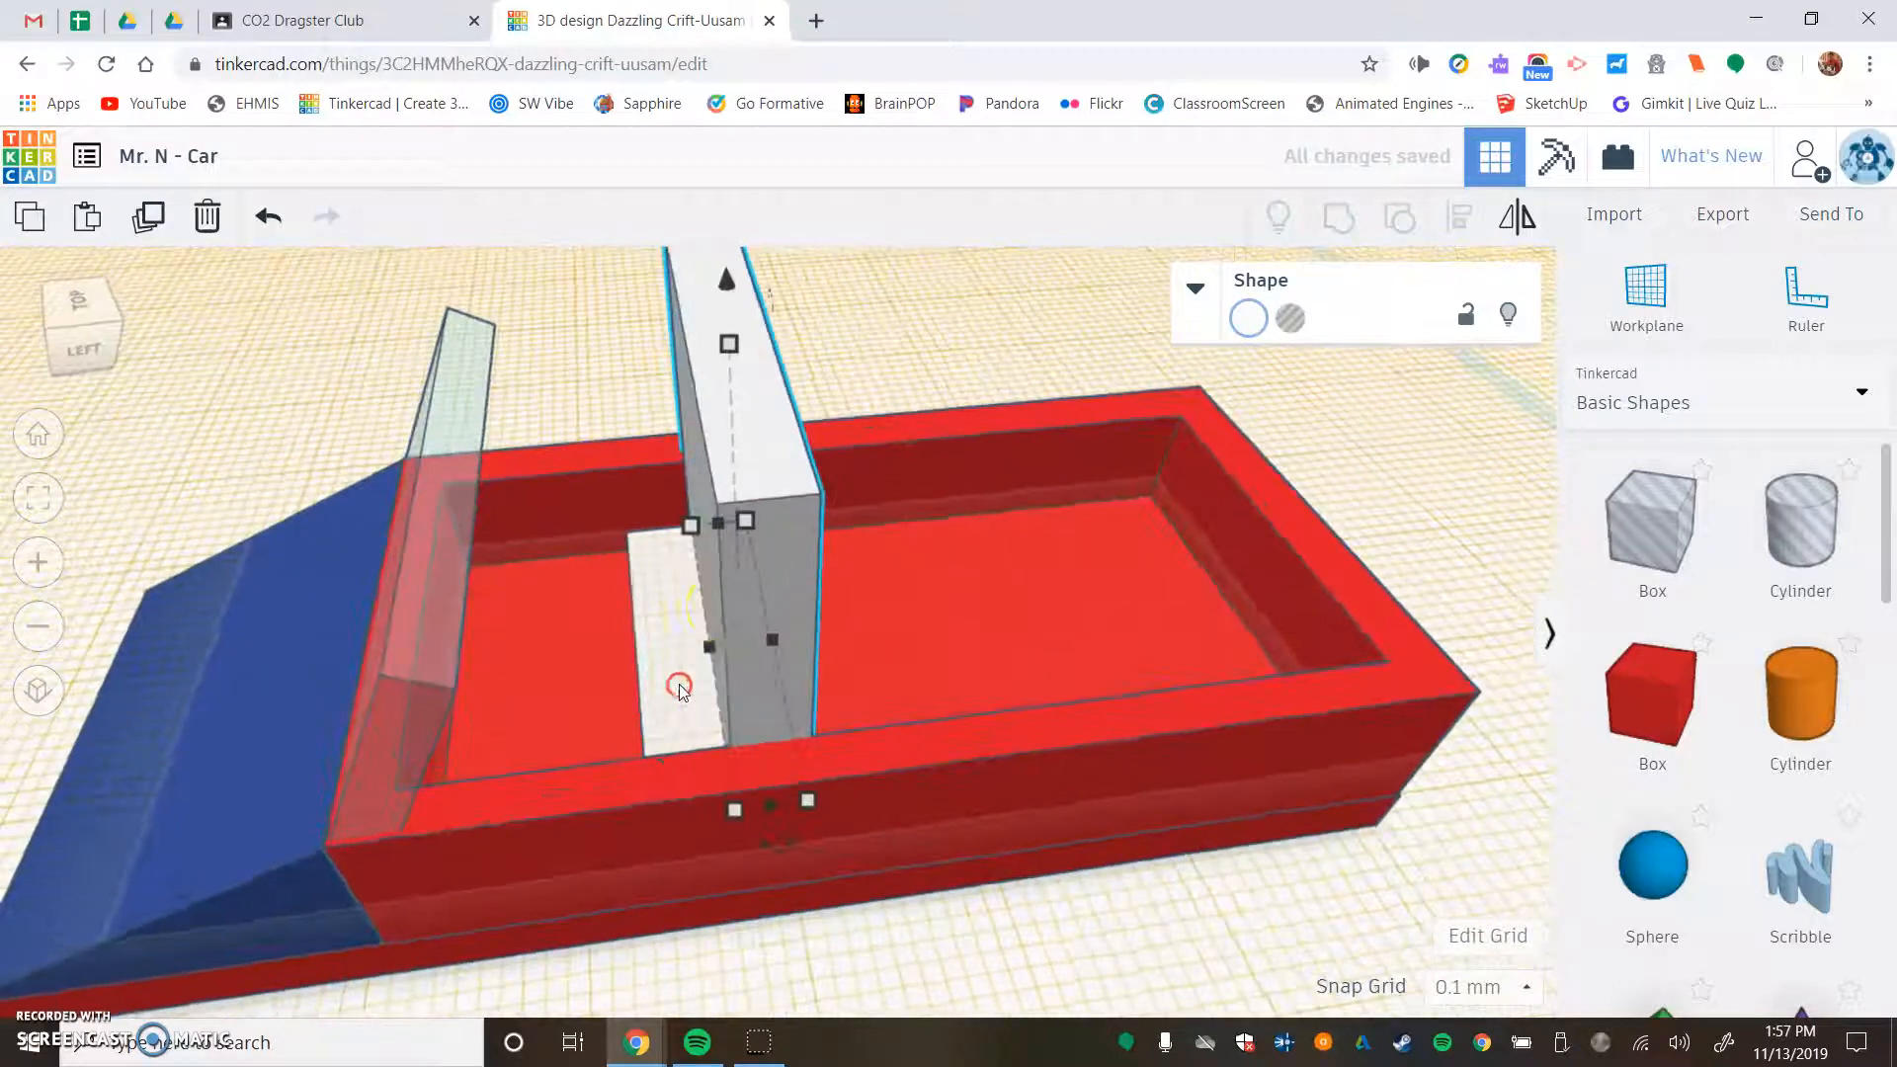
pyautogui.moveTo(717, 649); pyautogui.dragTo(749, 646)
pyautogui.moveTo(751, 342); pyautogui.dragTo(918, 519)
pyautogui.moveTo(919, 519); pyautogui.dragTo(666, 353, button='right')
# - Tilt the backrest 20° toward the rear of the car and lower it slightly into the seat base
pyautogui.moveTo(726, 352); pyautogui.dragTo(767, 341)
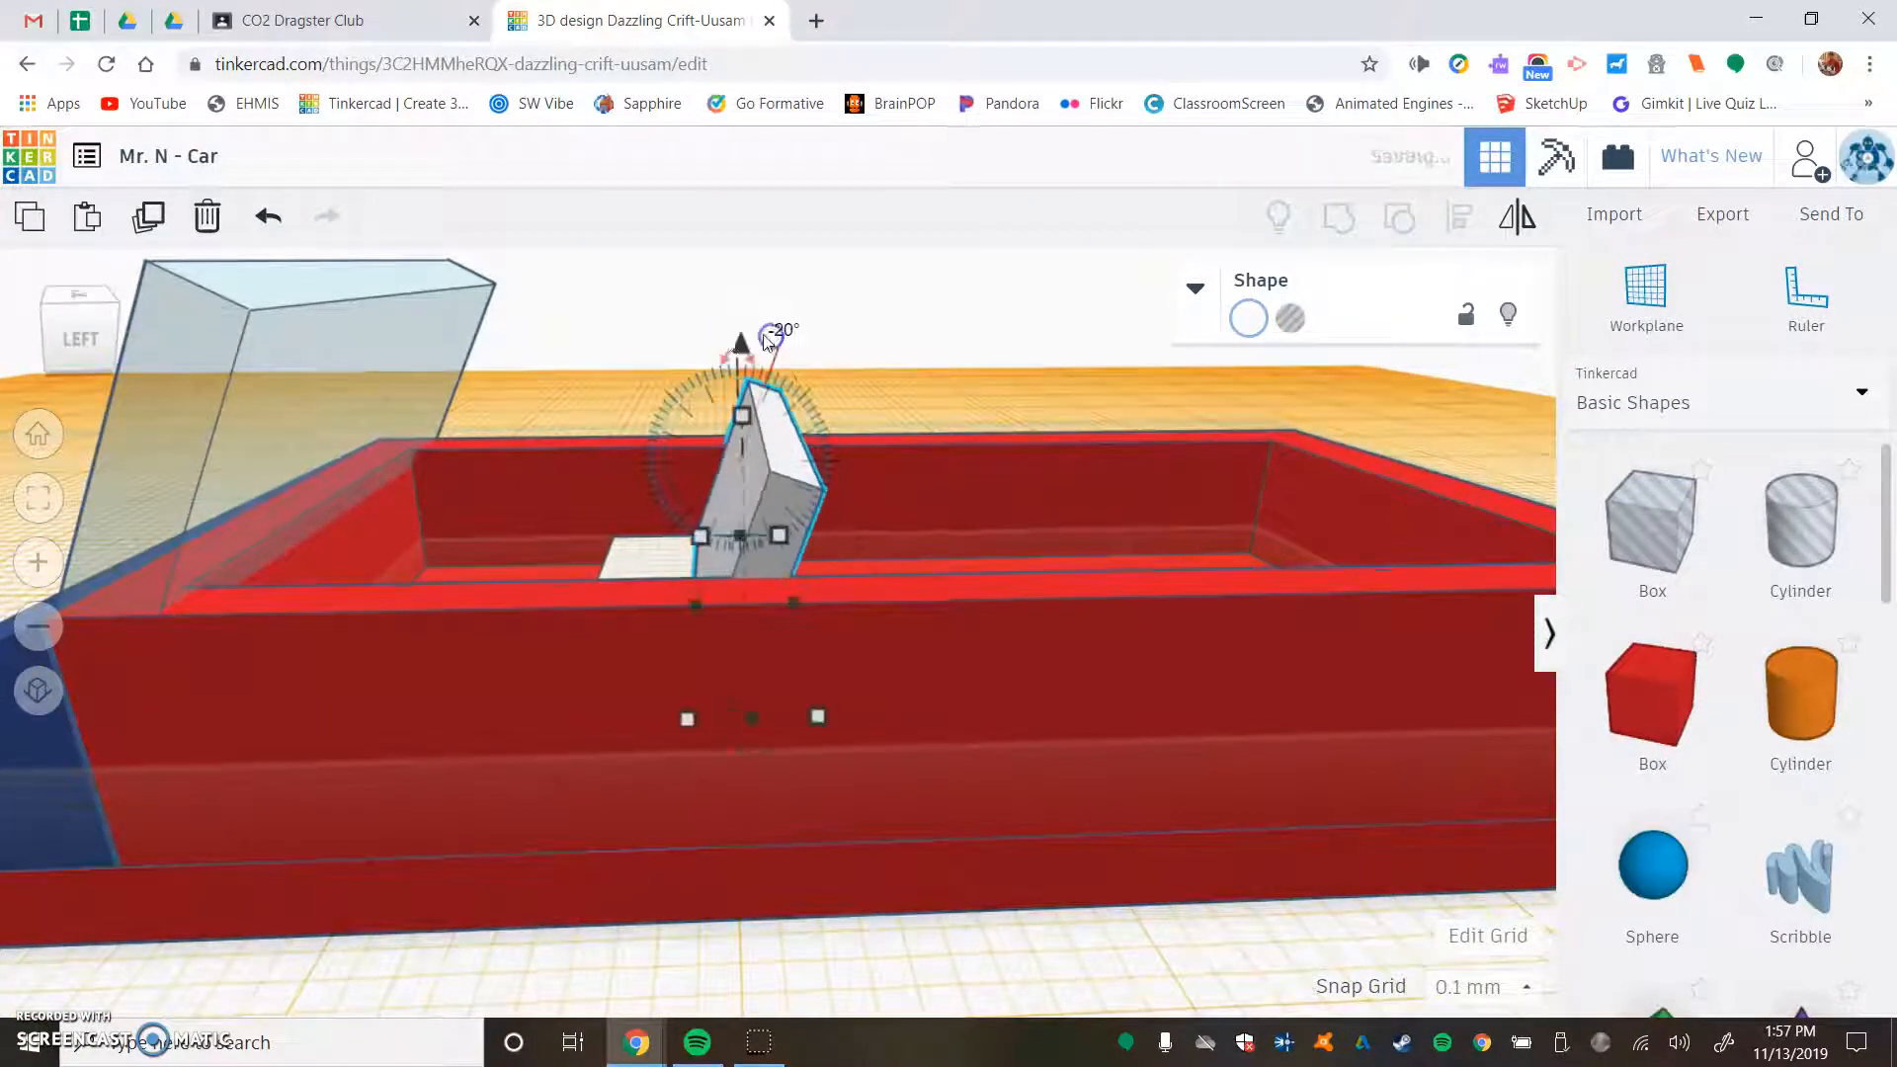
pyautogui.click(740, 343)
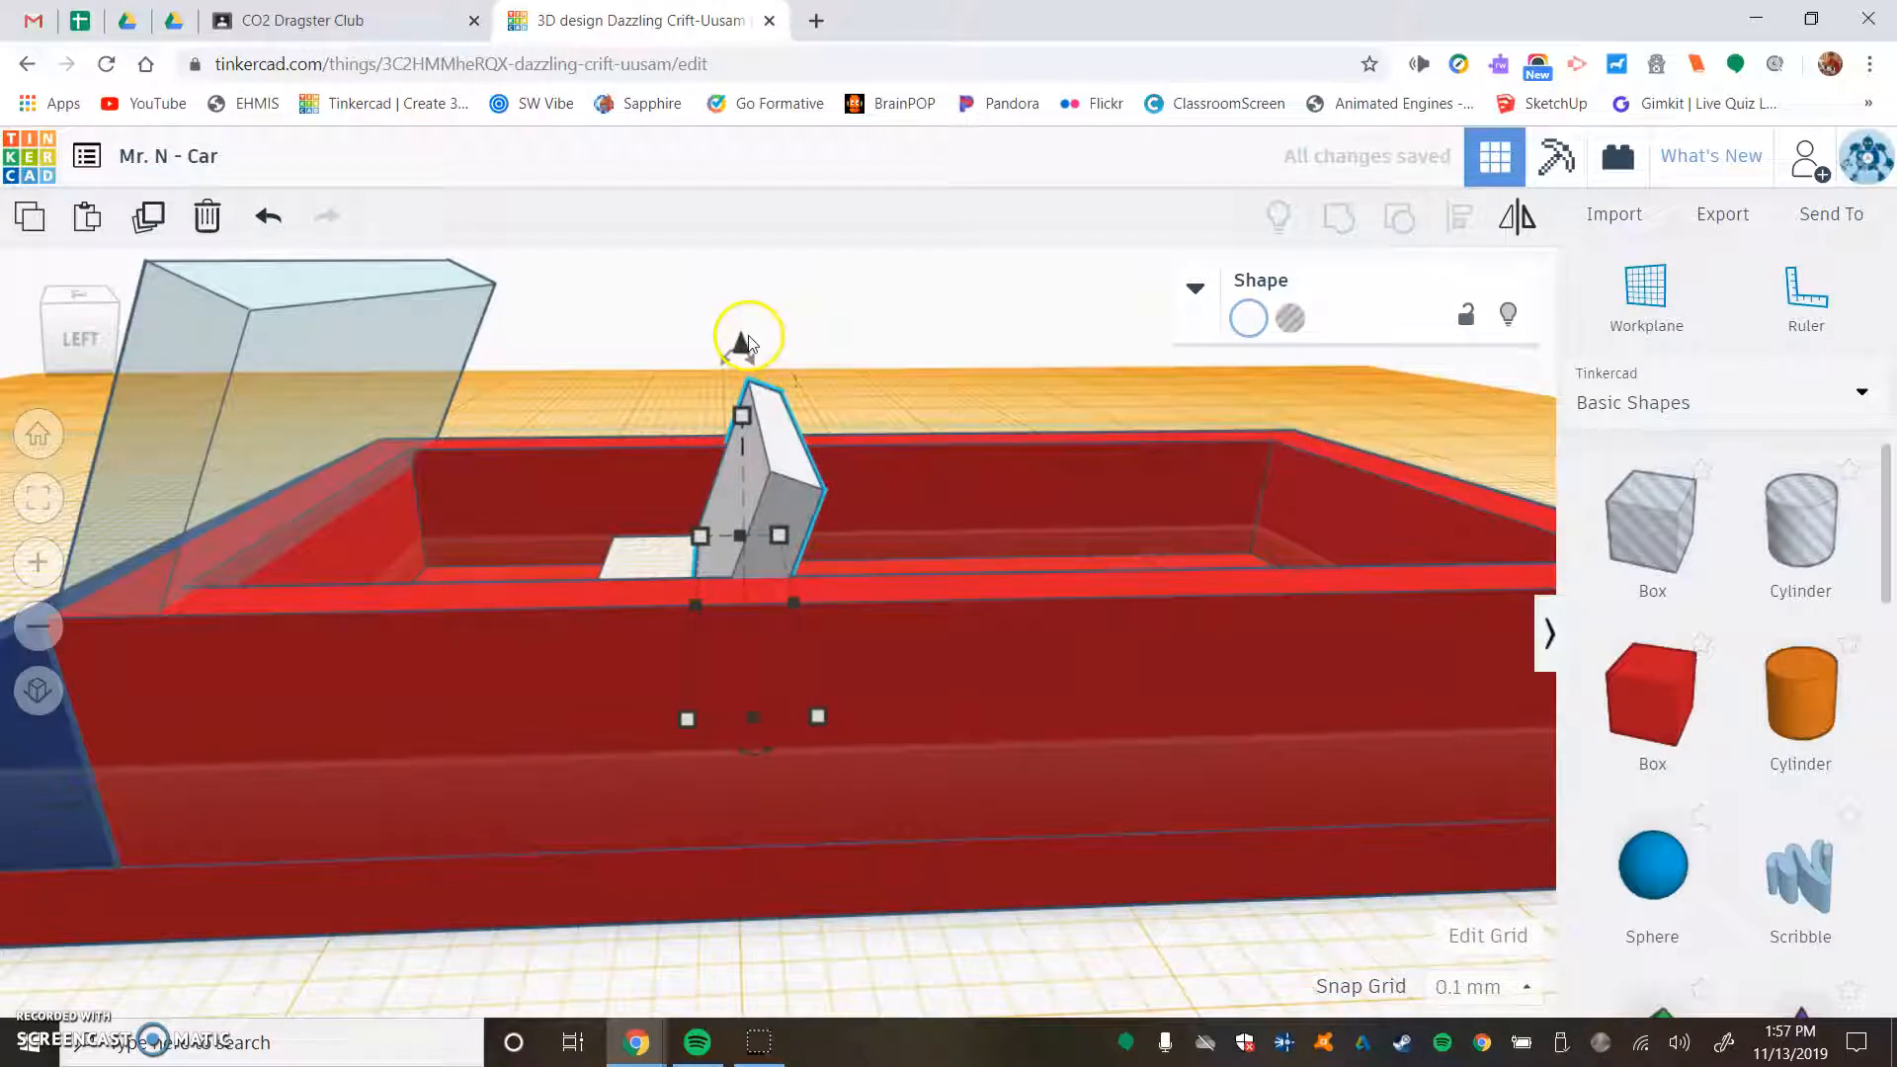
pyautogui.moveTo(743, 343); pyautogui.dragTo(742, 372)
pyautogui.click(867, 342)
# - Nudge the tilted backrest rearward to the back edge of the seat base and deselect it
pyautogui.moveTo(796, 330); pyautogui.dragTo(483, 376, button='right')
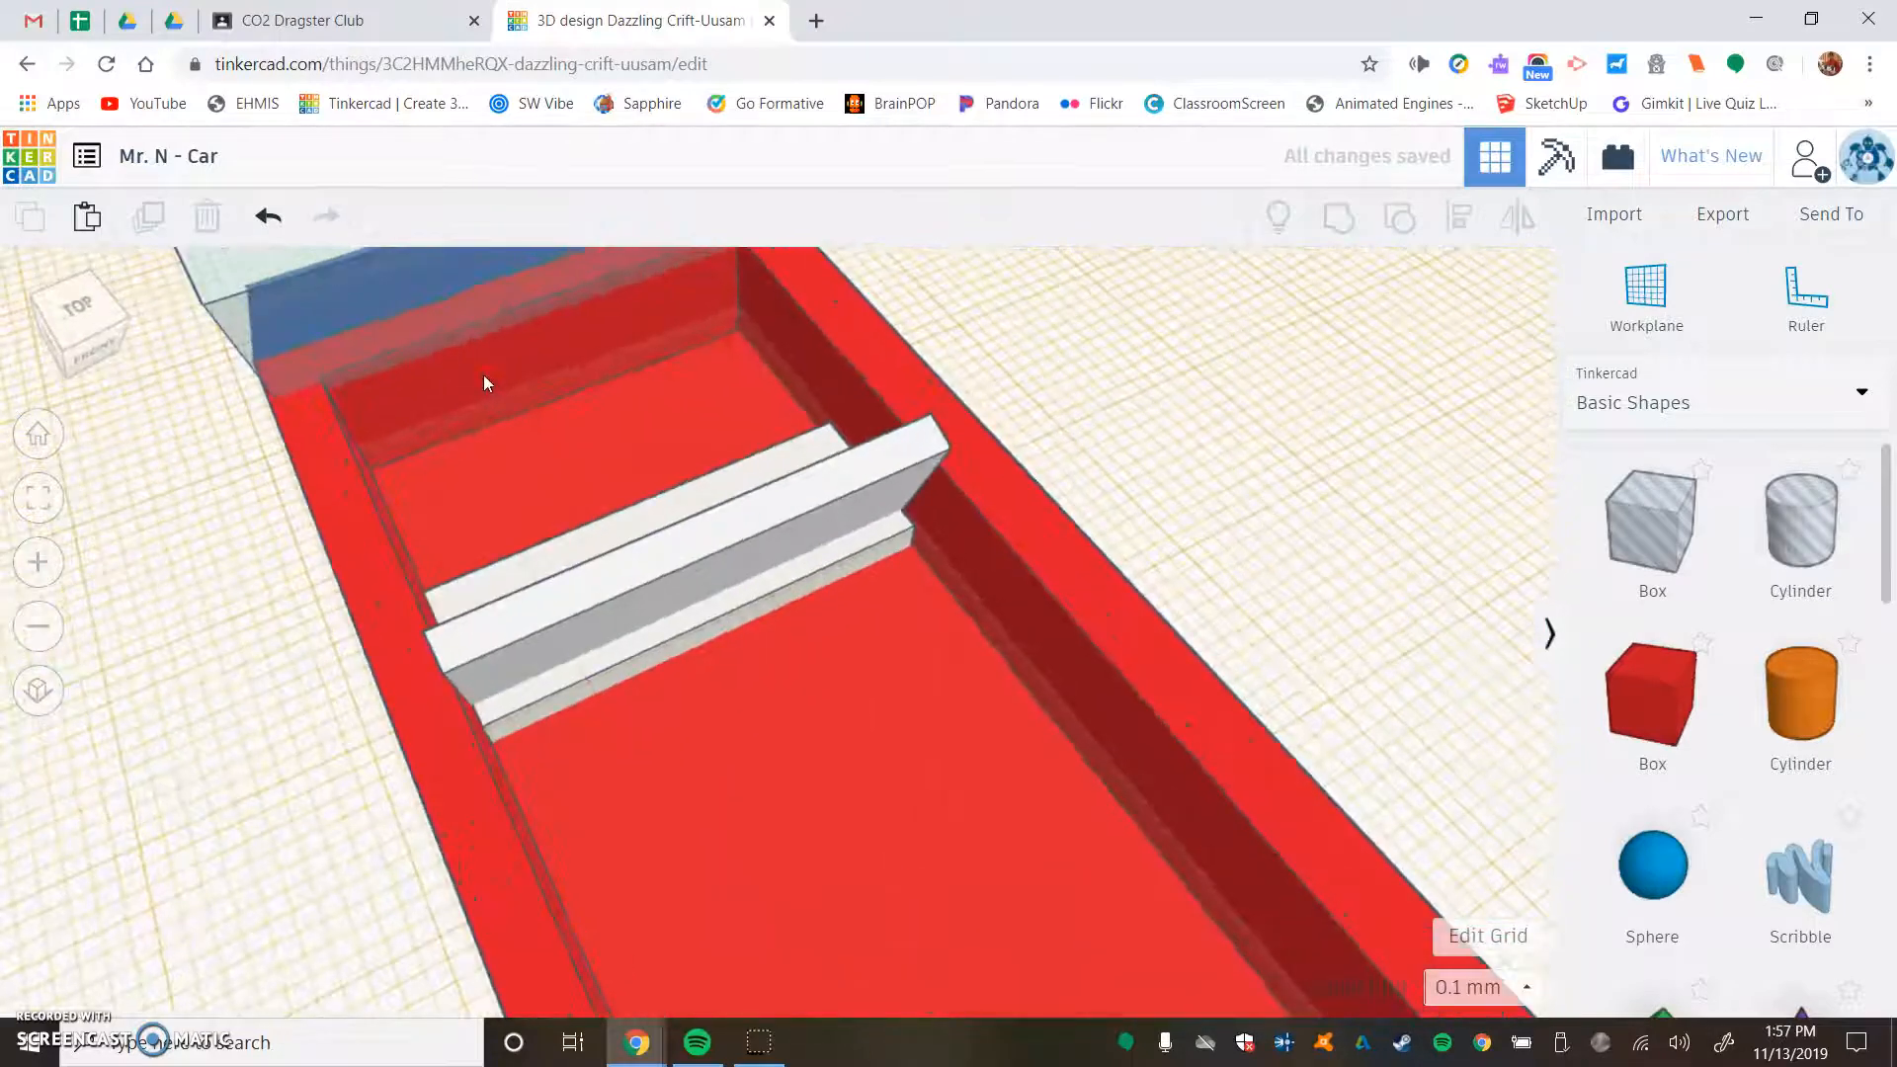
pyautogui.click(749, 555)
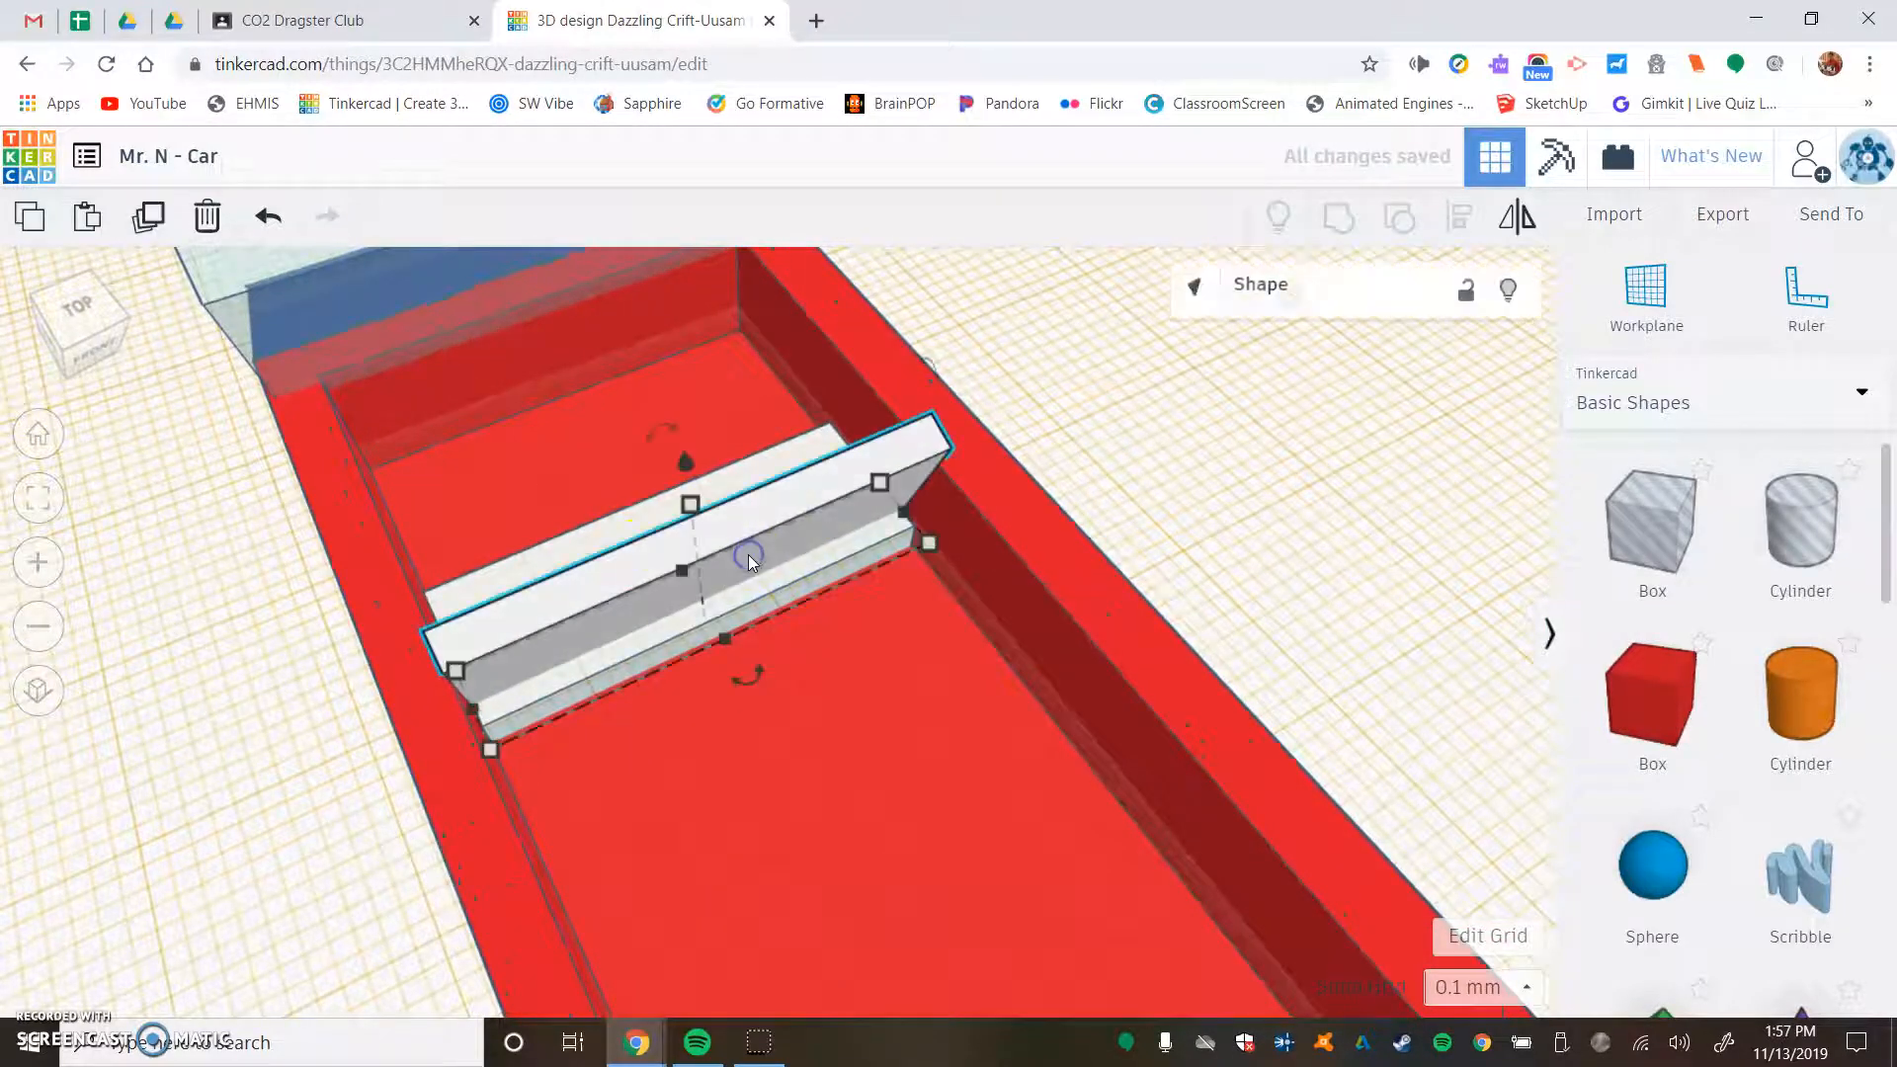
pyautogui.press('Down')
pyautogui.press('Down')
pyautogui.press('Down')
pyautogui.press('Down')
pyautogui.press('Down')
pyautogui.press('Down')
pyautogui.press('Down')
pyautogui.press('Down')
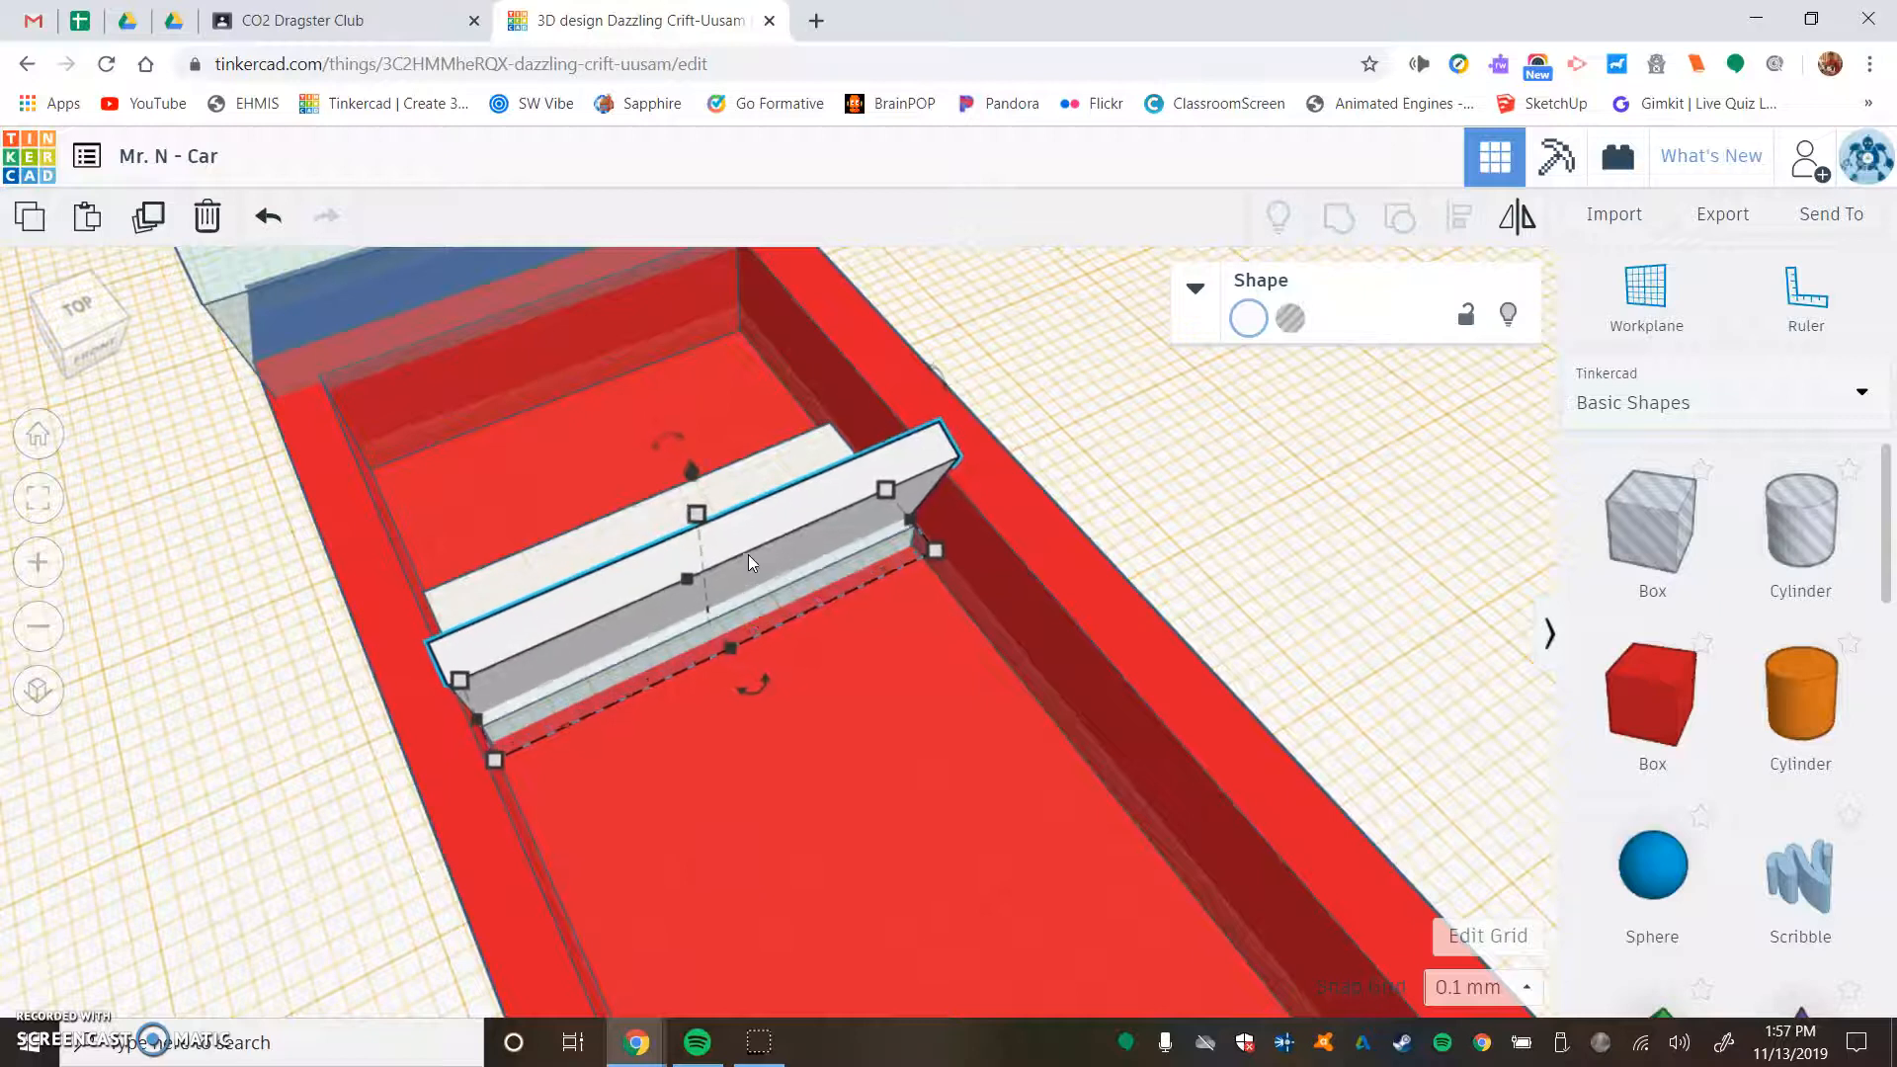
pyautogui.press('Up')
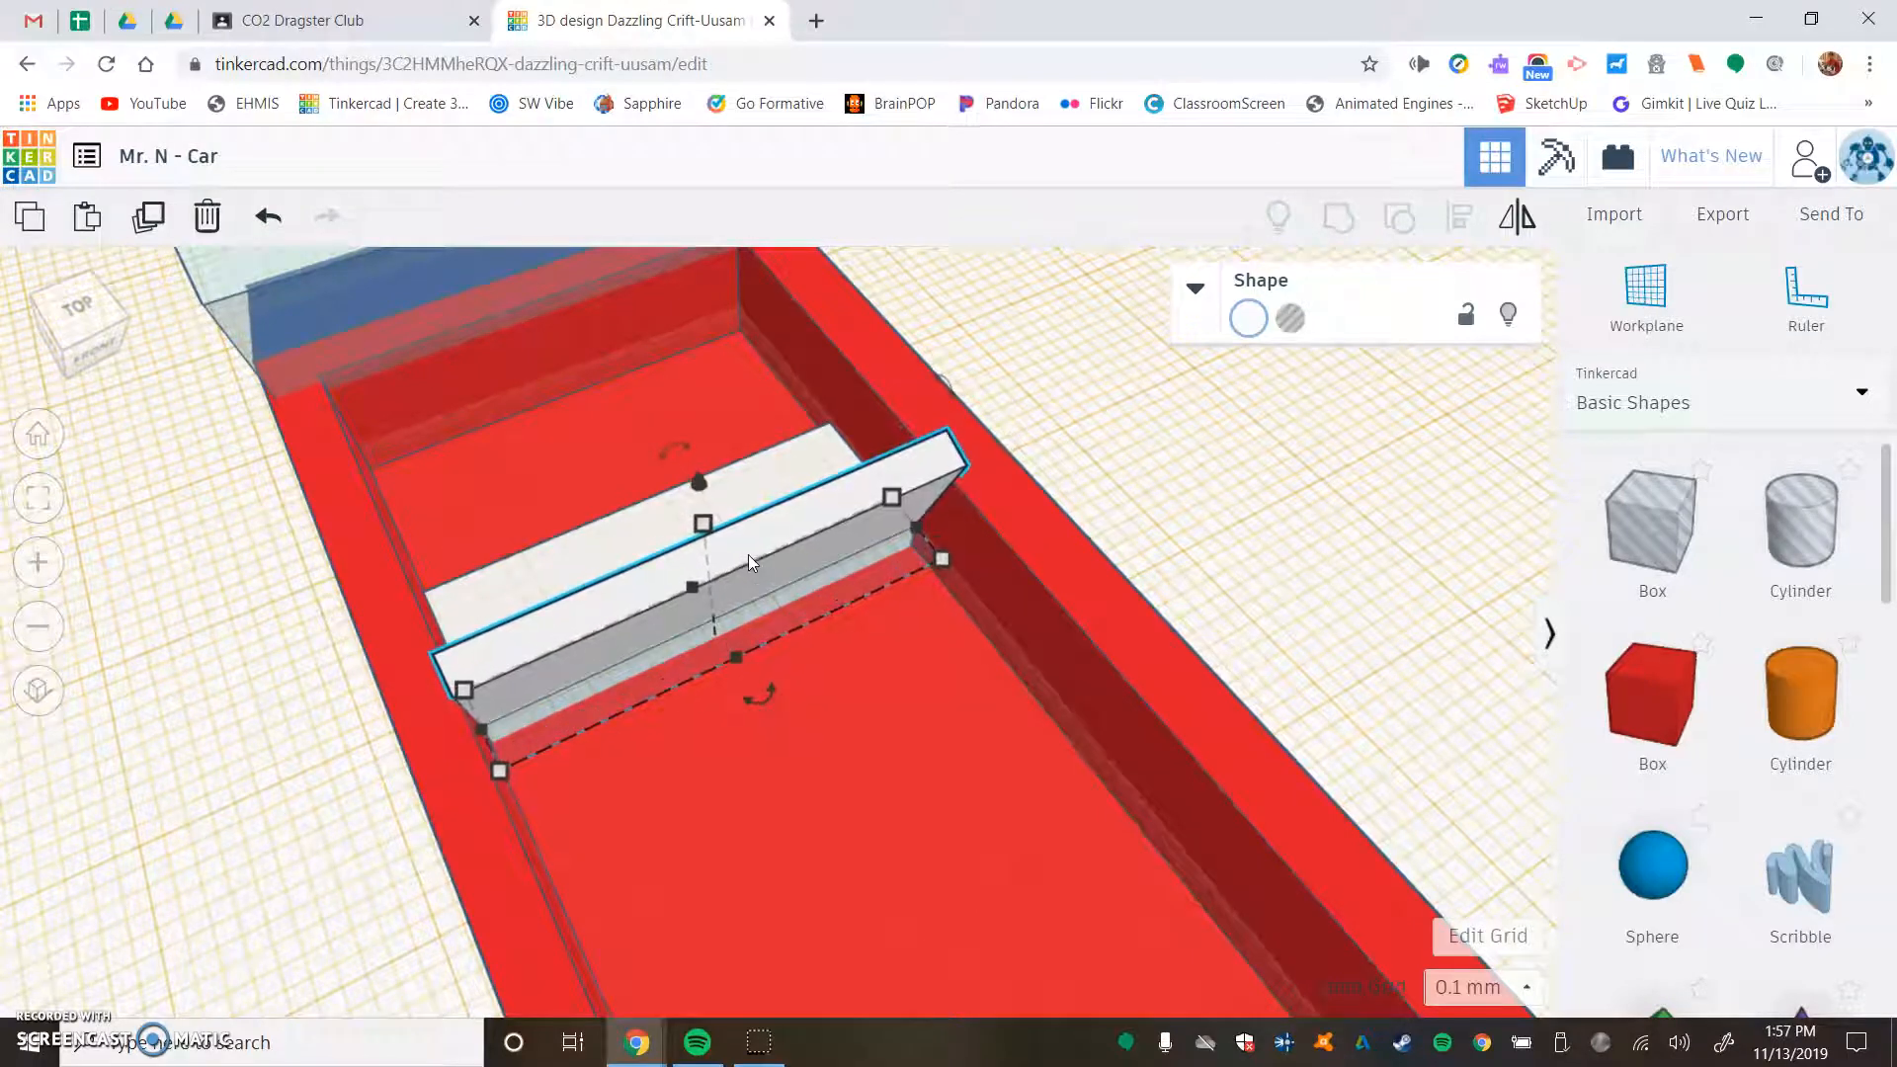
pyautogui.click(1149, 455)
# - Group the backrest and the seat base into a single white seat
pyautogui.moveTo(398, 520); pyautogui.dragTo(828, 502, button='right')
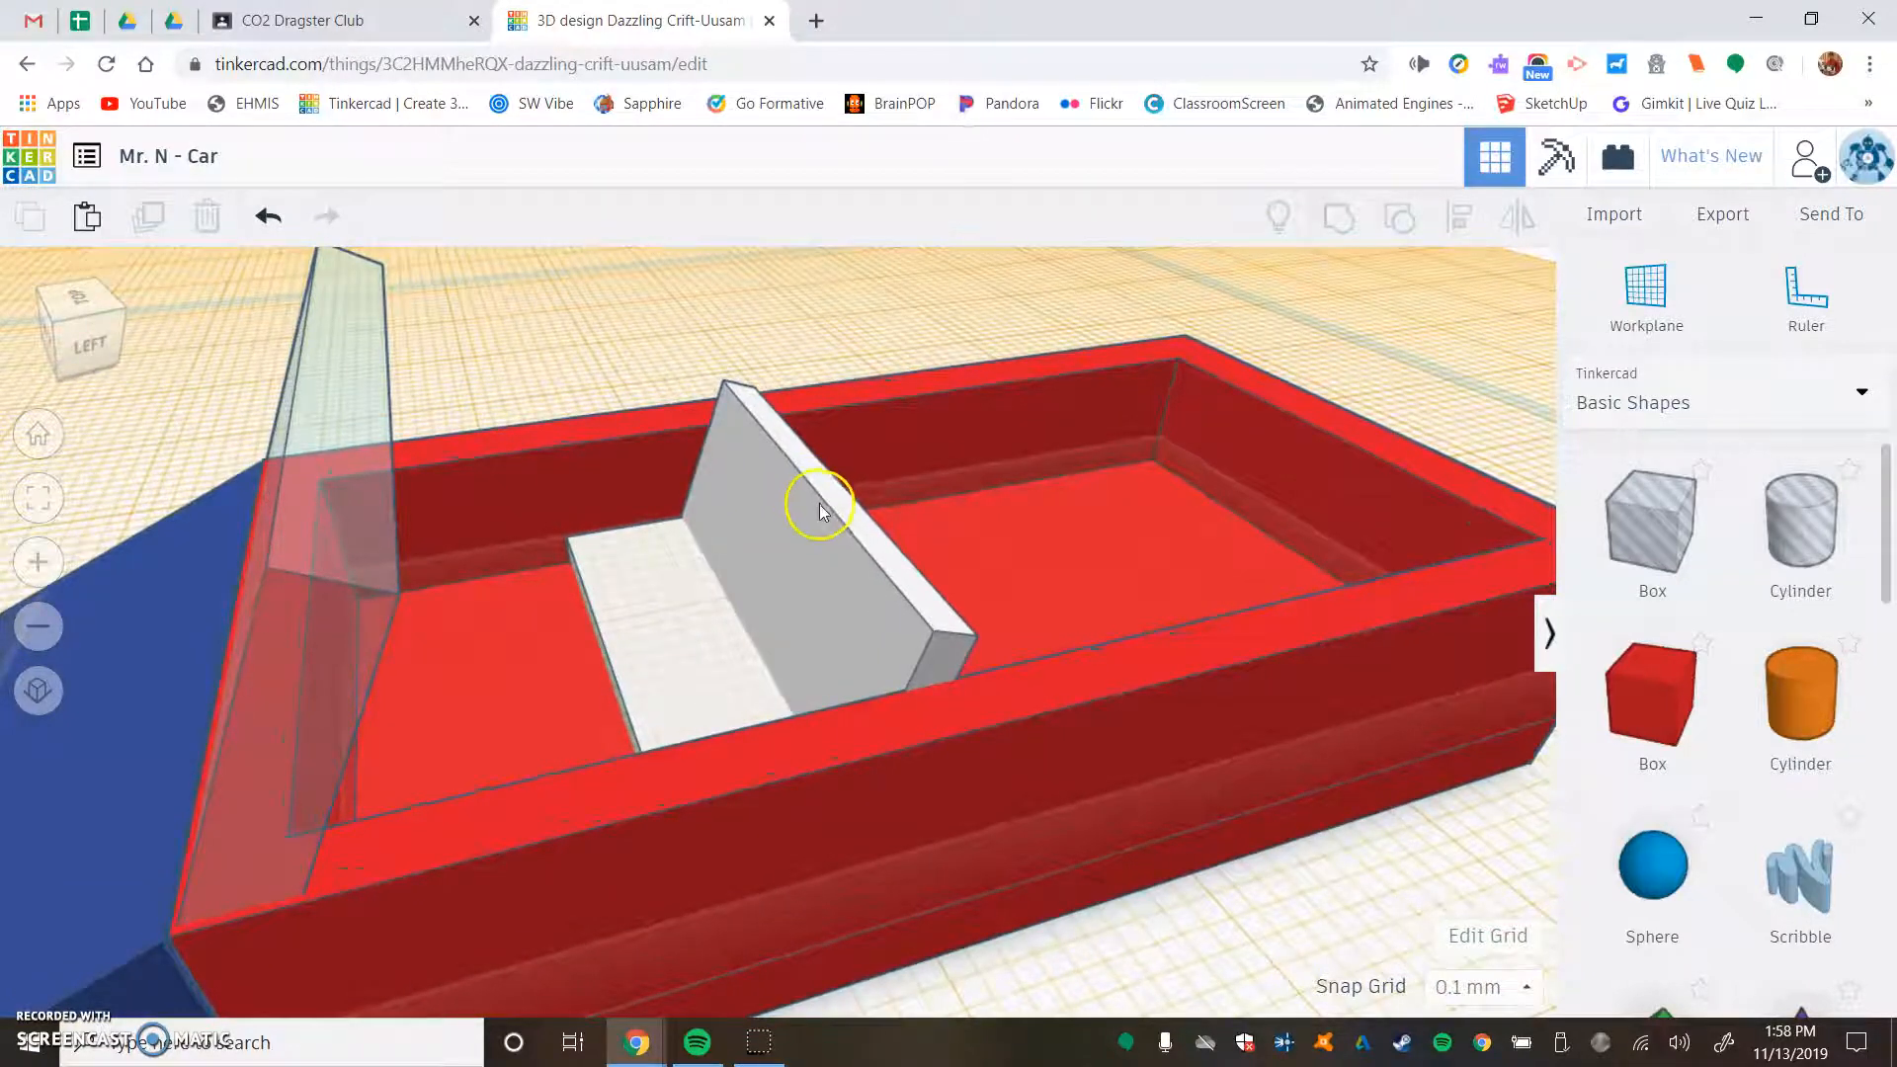
pyautogui.moveTo(841, 343); pyautogui.dragTo(791, 329, button='right')
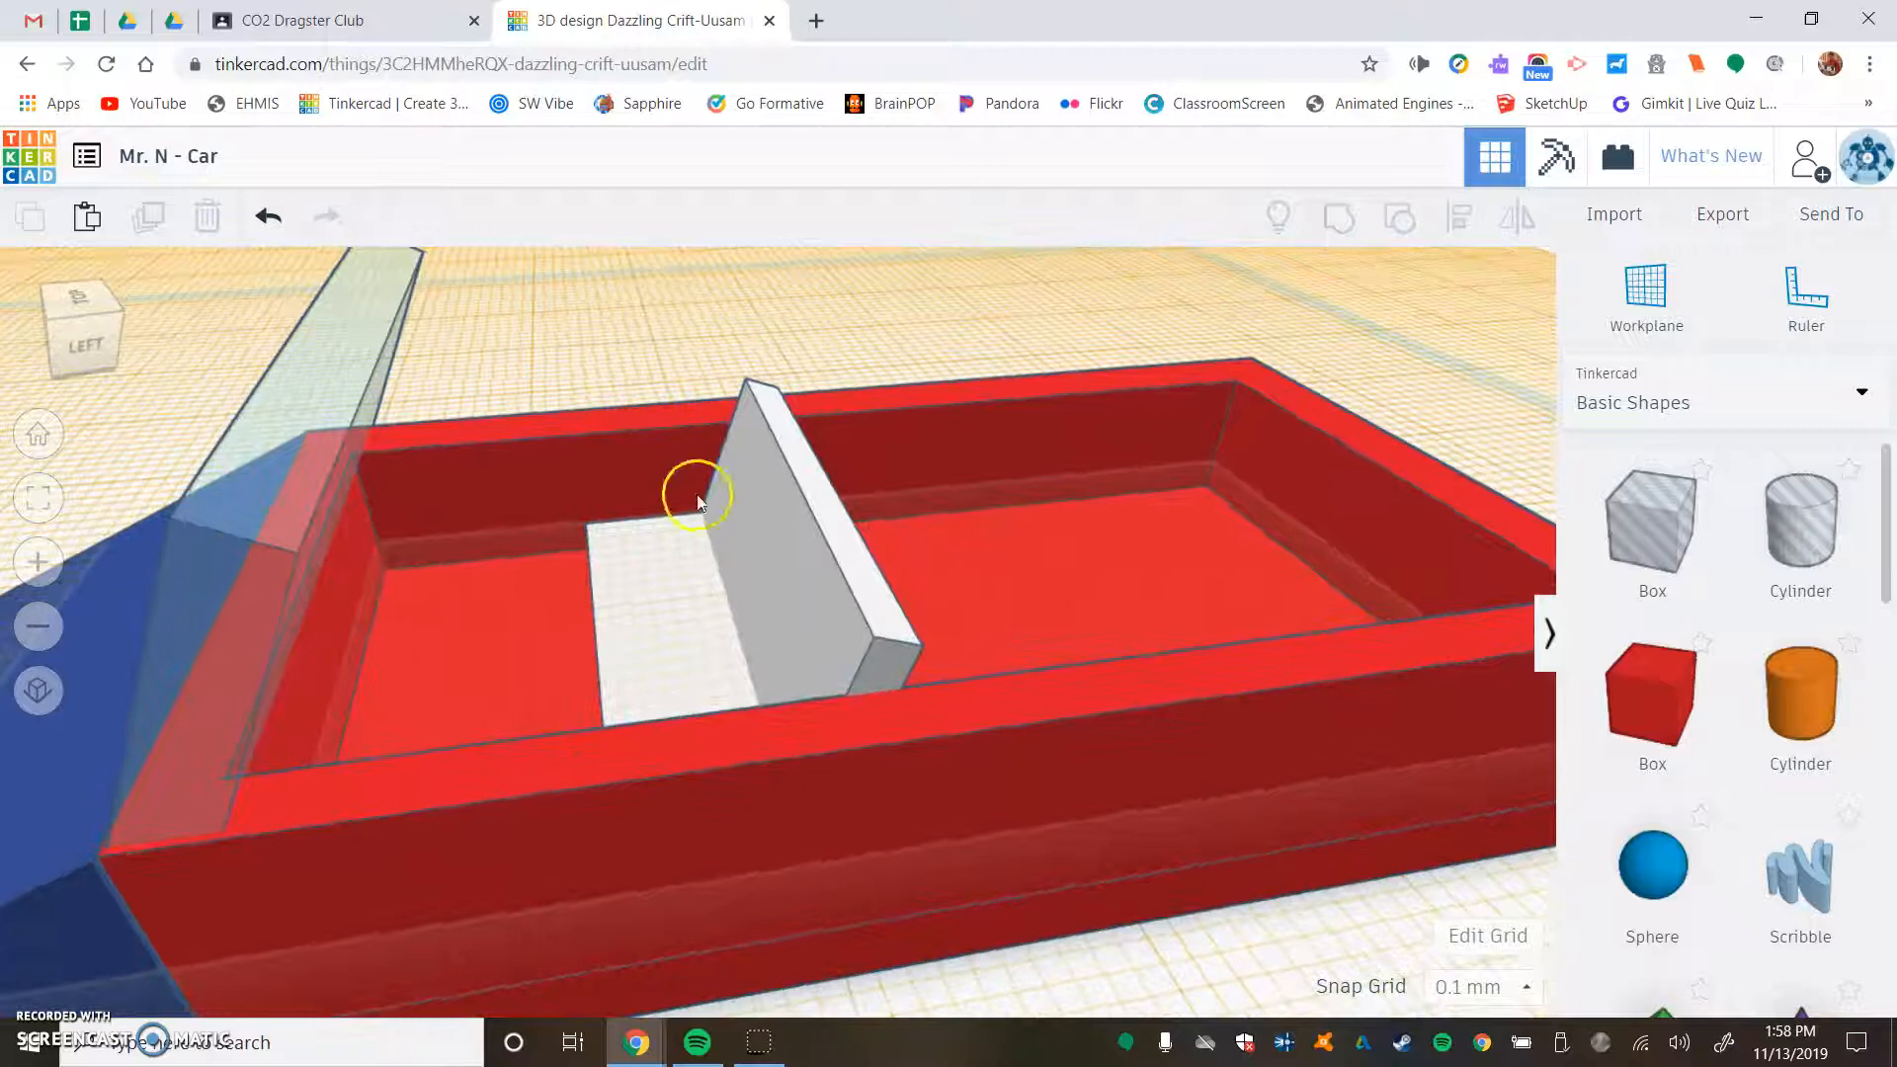
pyautogui.click(755, 571)
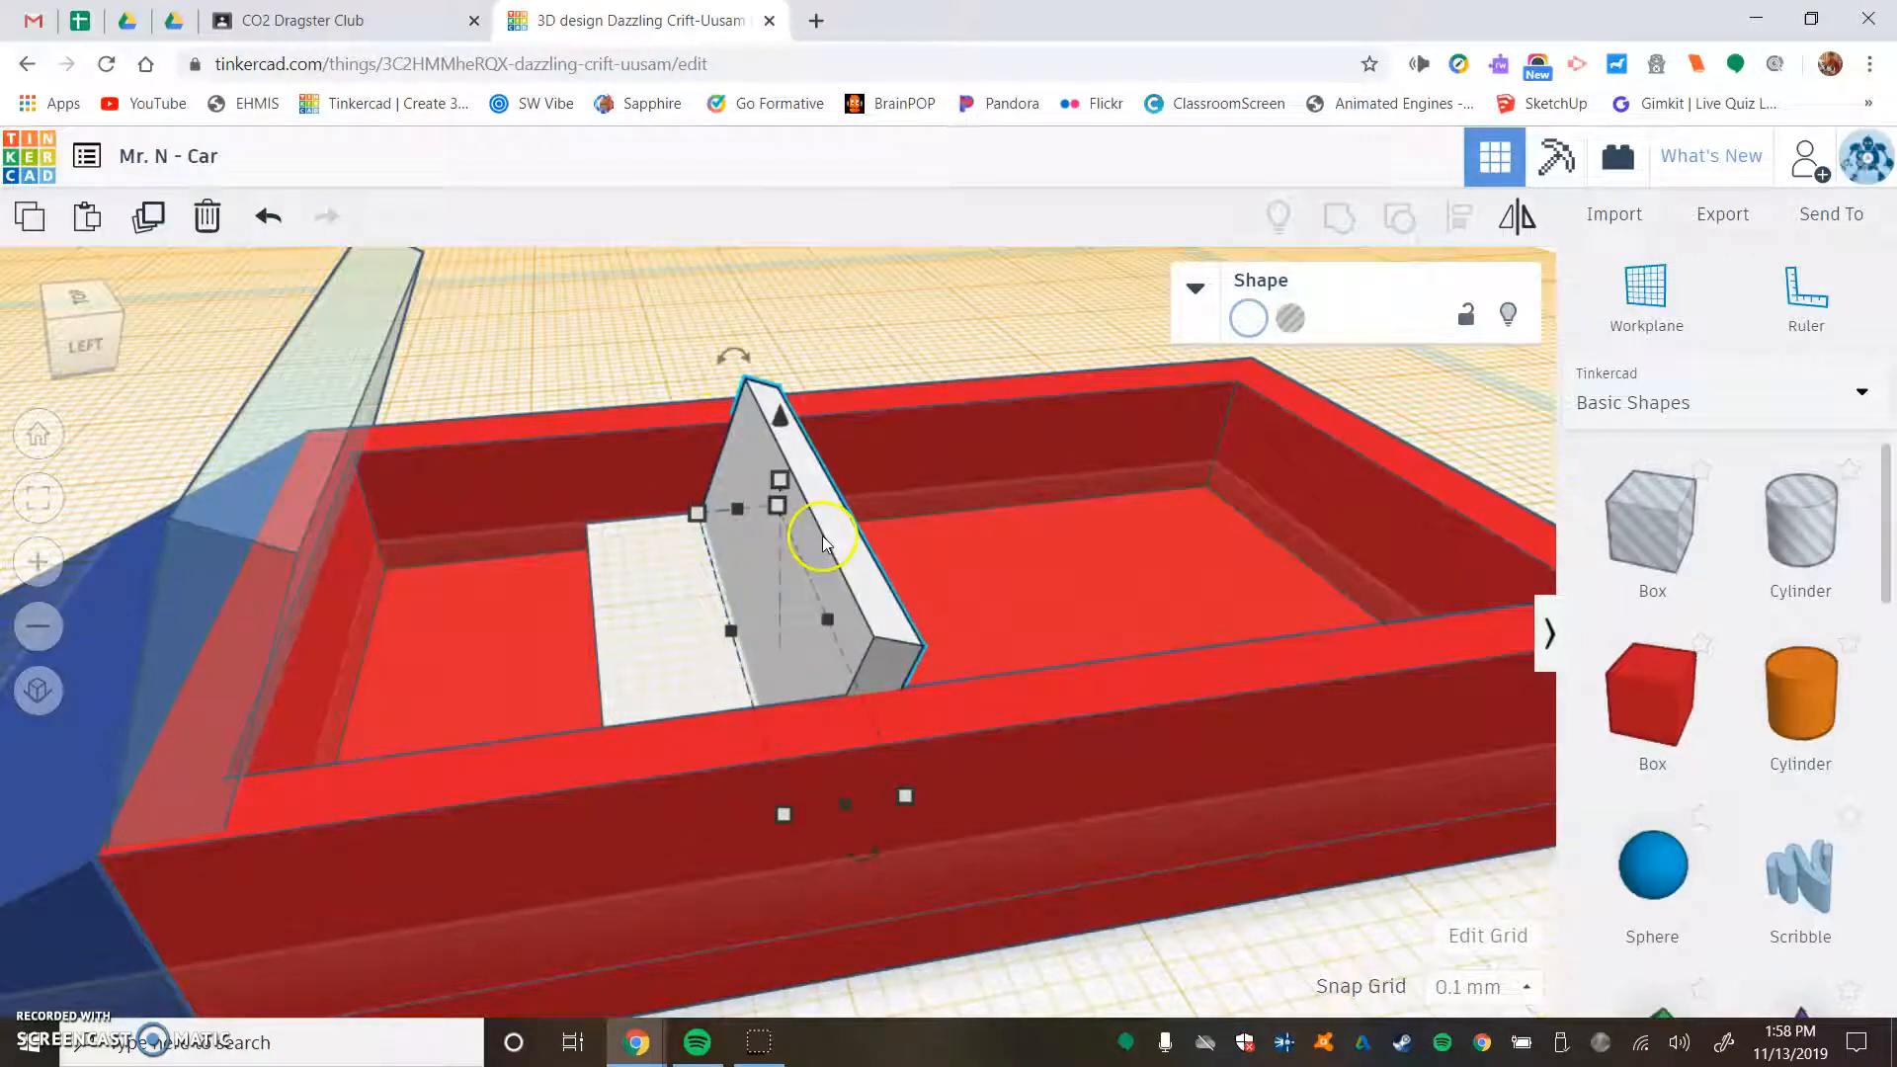
pyautogui.keyDown('shift'); pyautogui.click(675, 606); pyautogui.keyUp('shift')
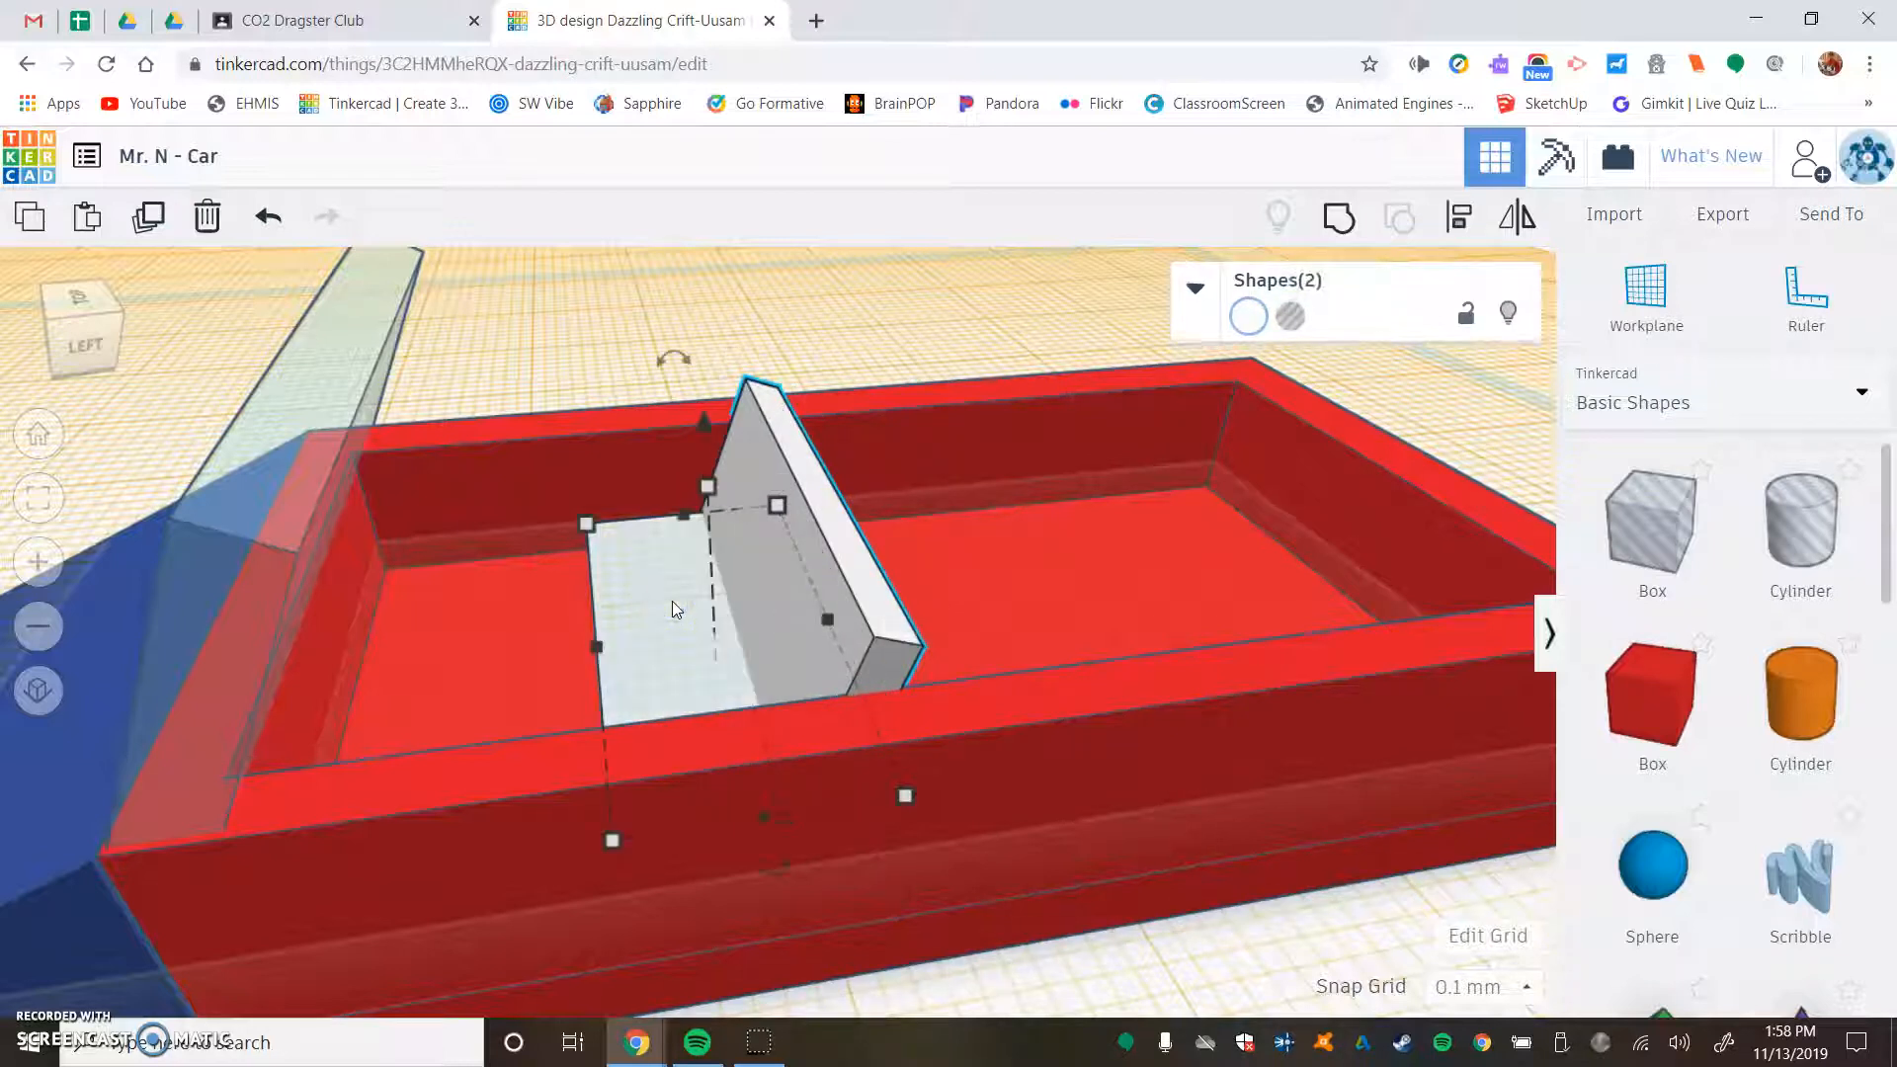
pyautogui.click(1348, 221)
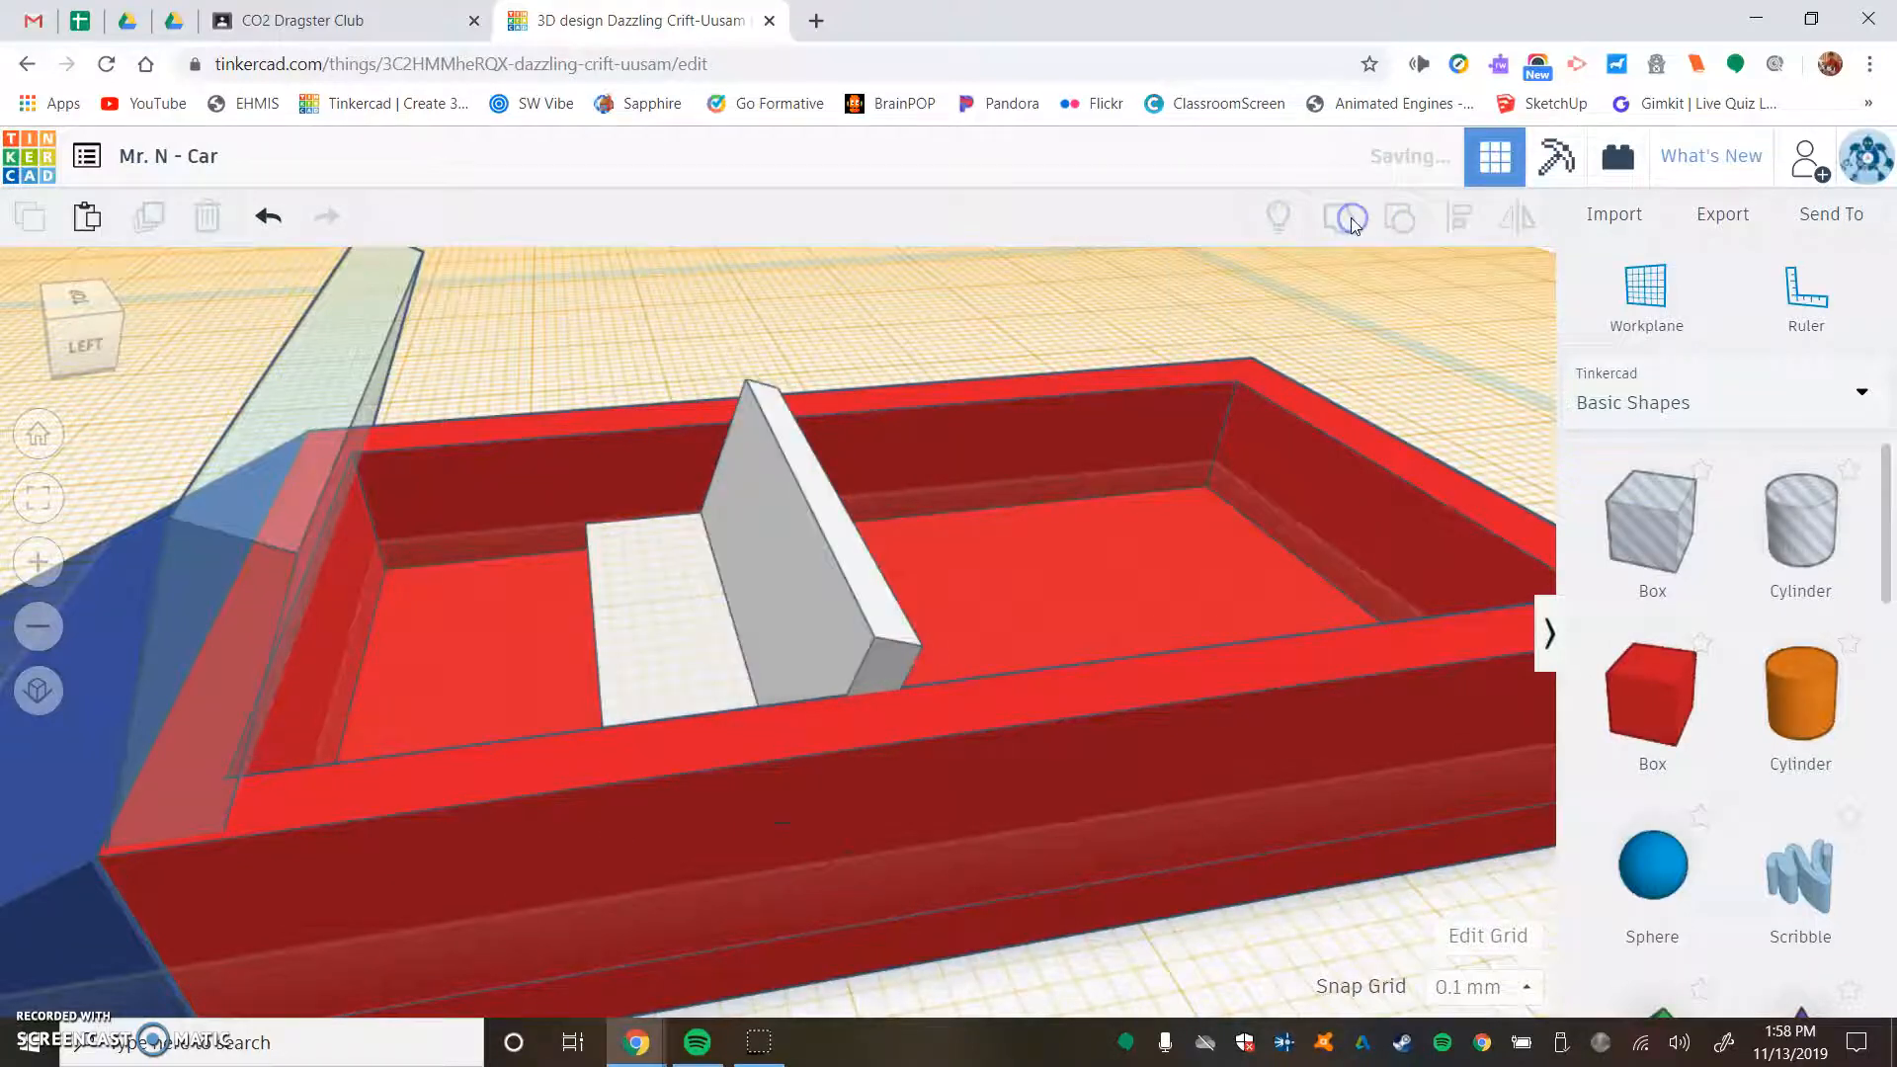
pyautogui.click(864, 314)
# - Copy and paste the grouped seat, then move the copy rearward in the recess as a second row
pyautogui.click(721, 499)
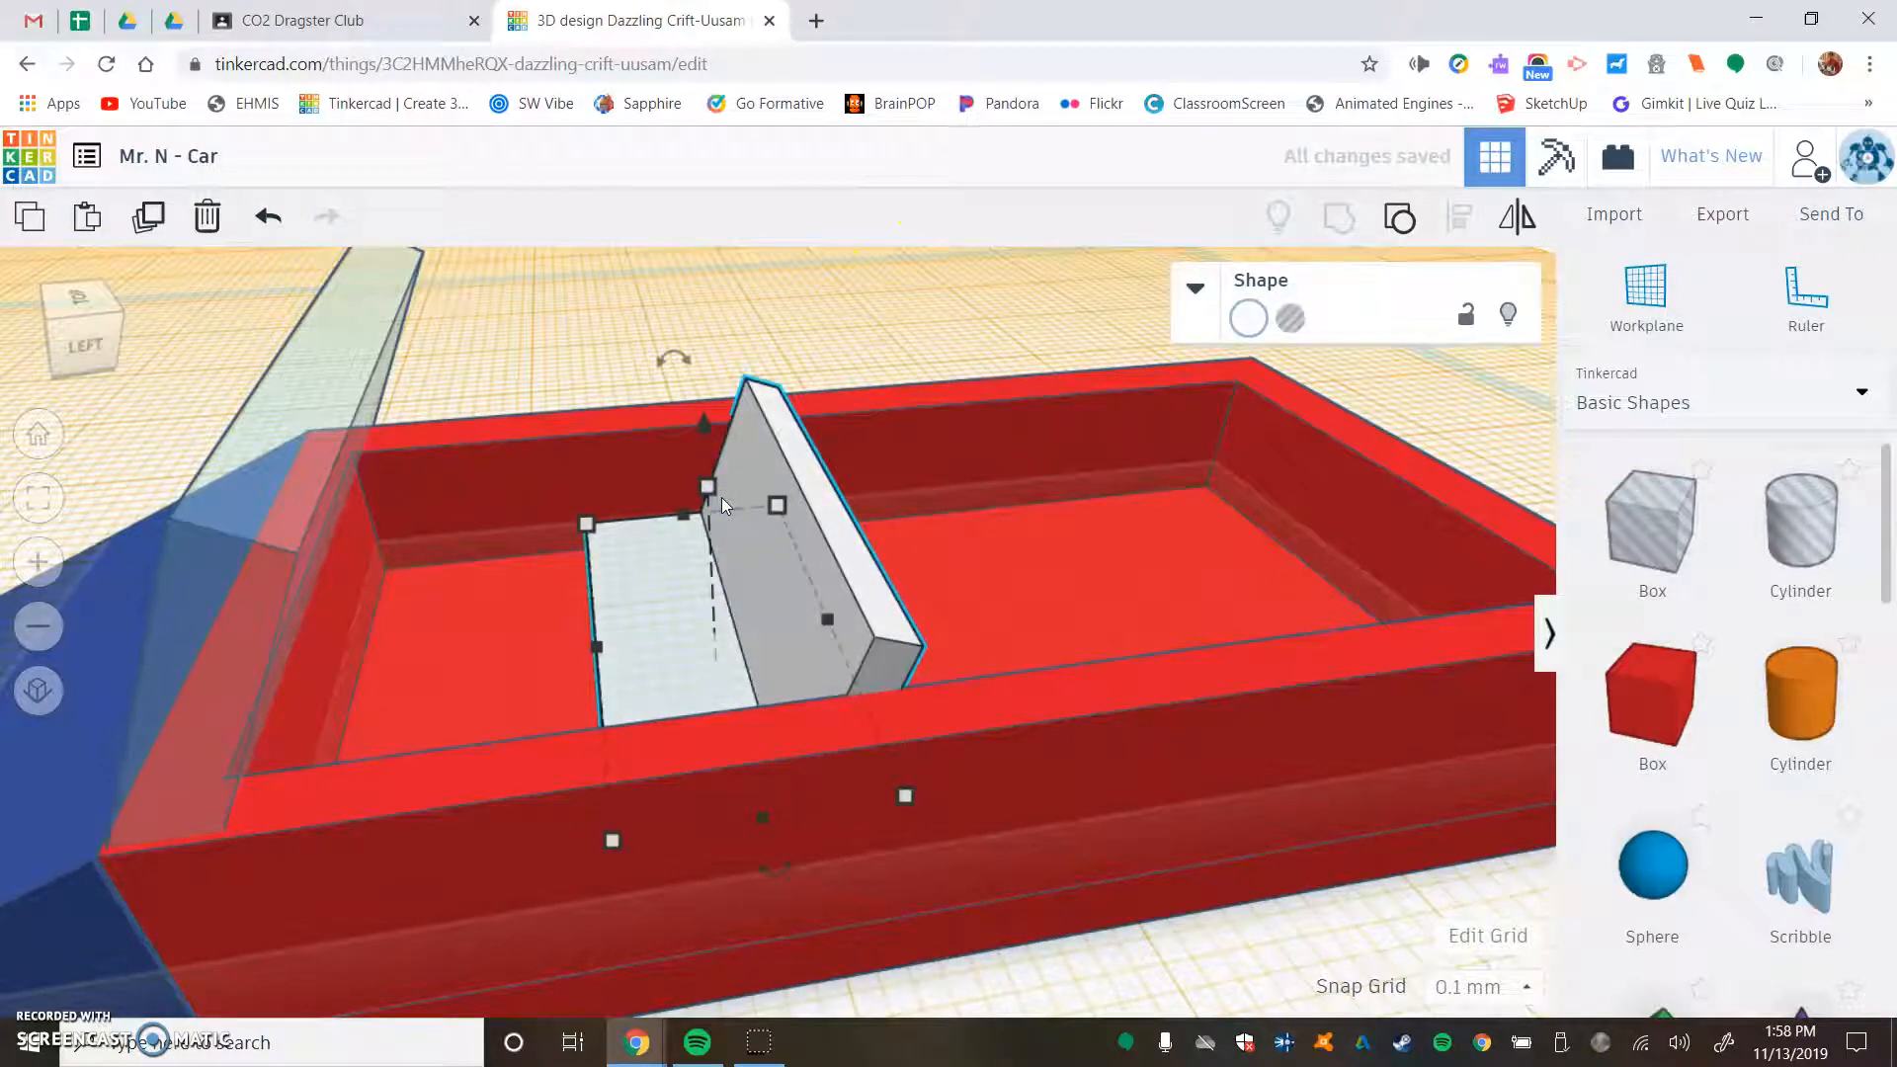
pyautogui.hotkey('ctrl', 'c')
pyautogui.hotkey('ctrl', 'v')
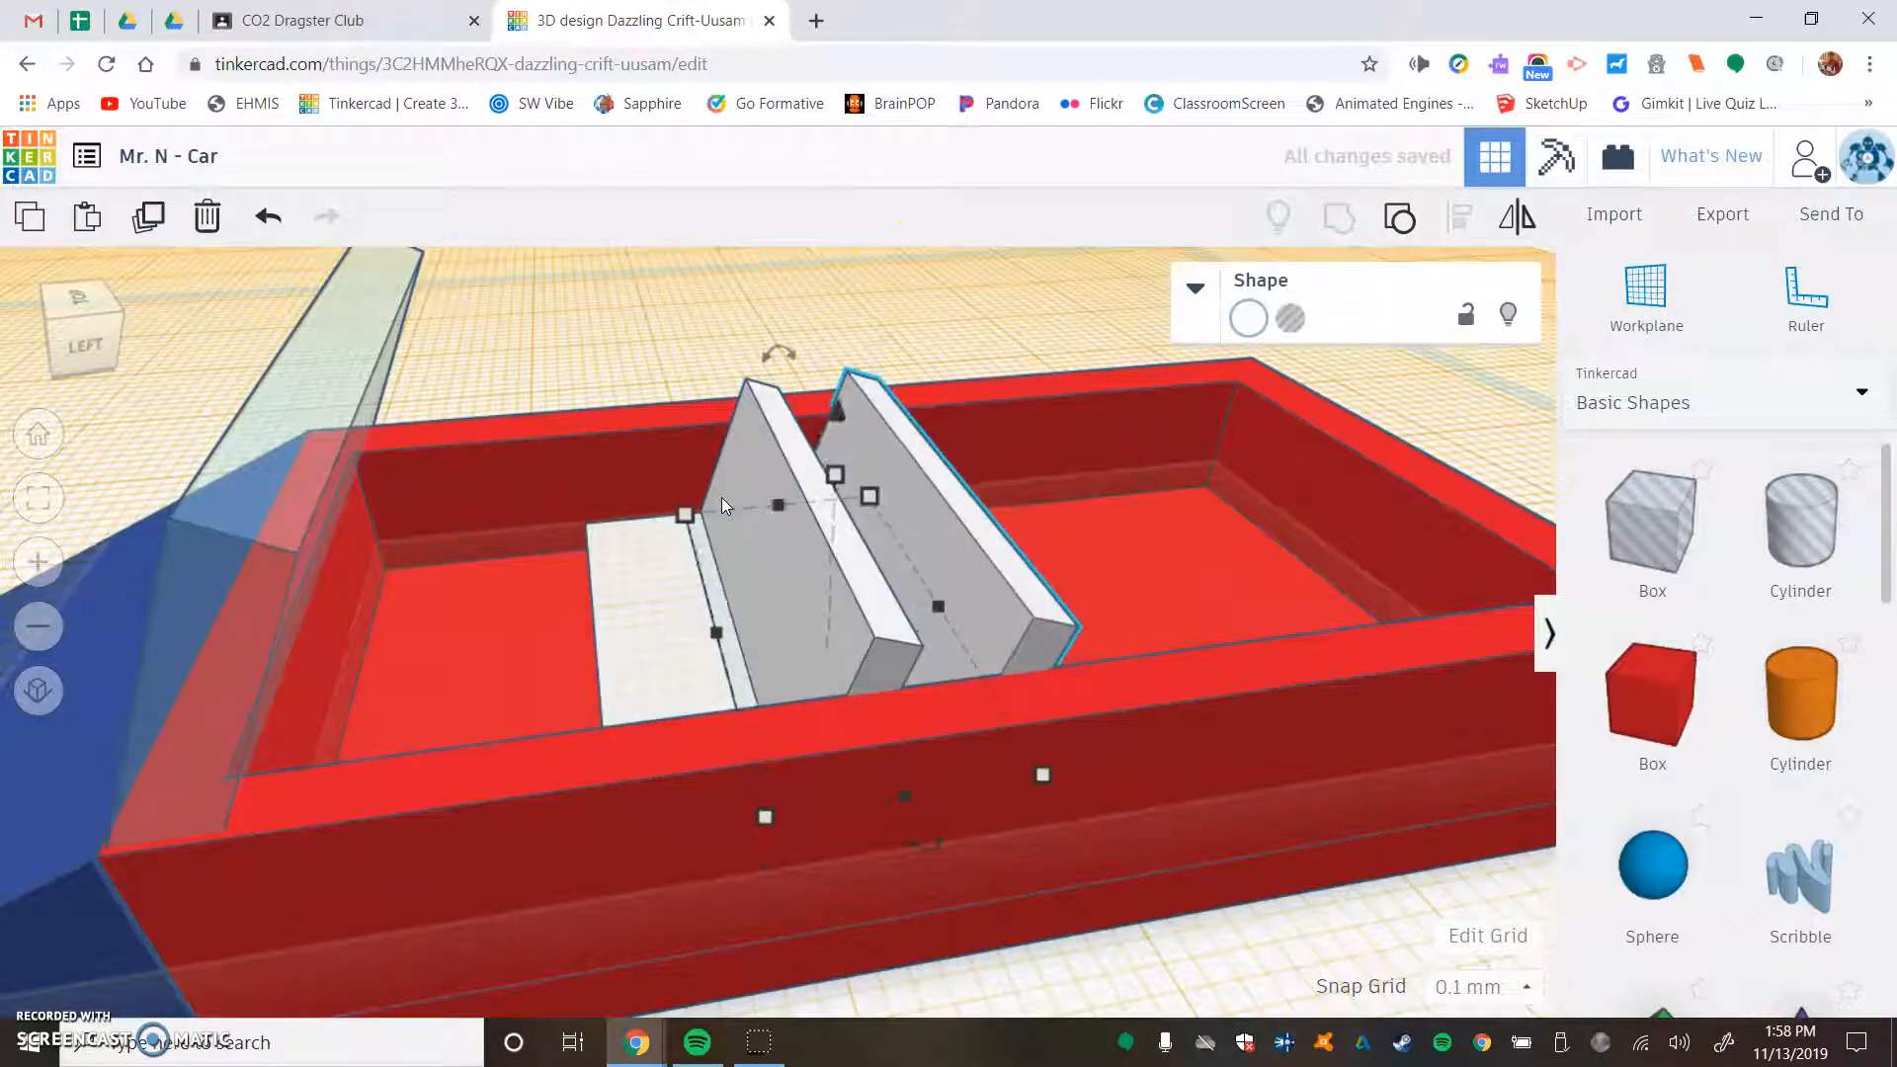
pyautogui.press('Right')
pyautogui.press('Right')
pyautogui.press('Right')
pyautogui.press('Right')
pyautogui.press('Right')
pyautogui.press('Right')
pyautogui.press('Right')
pyautogui.press('Right')
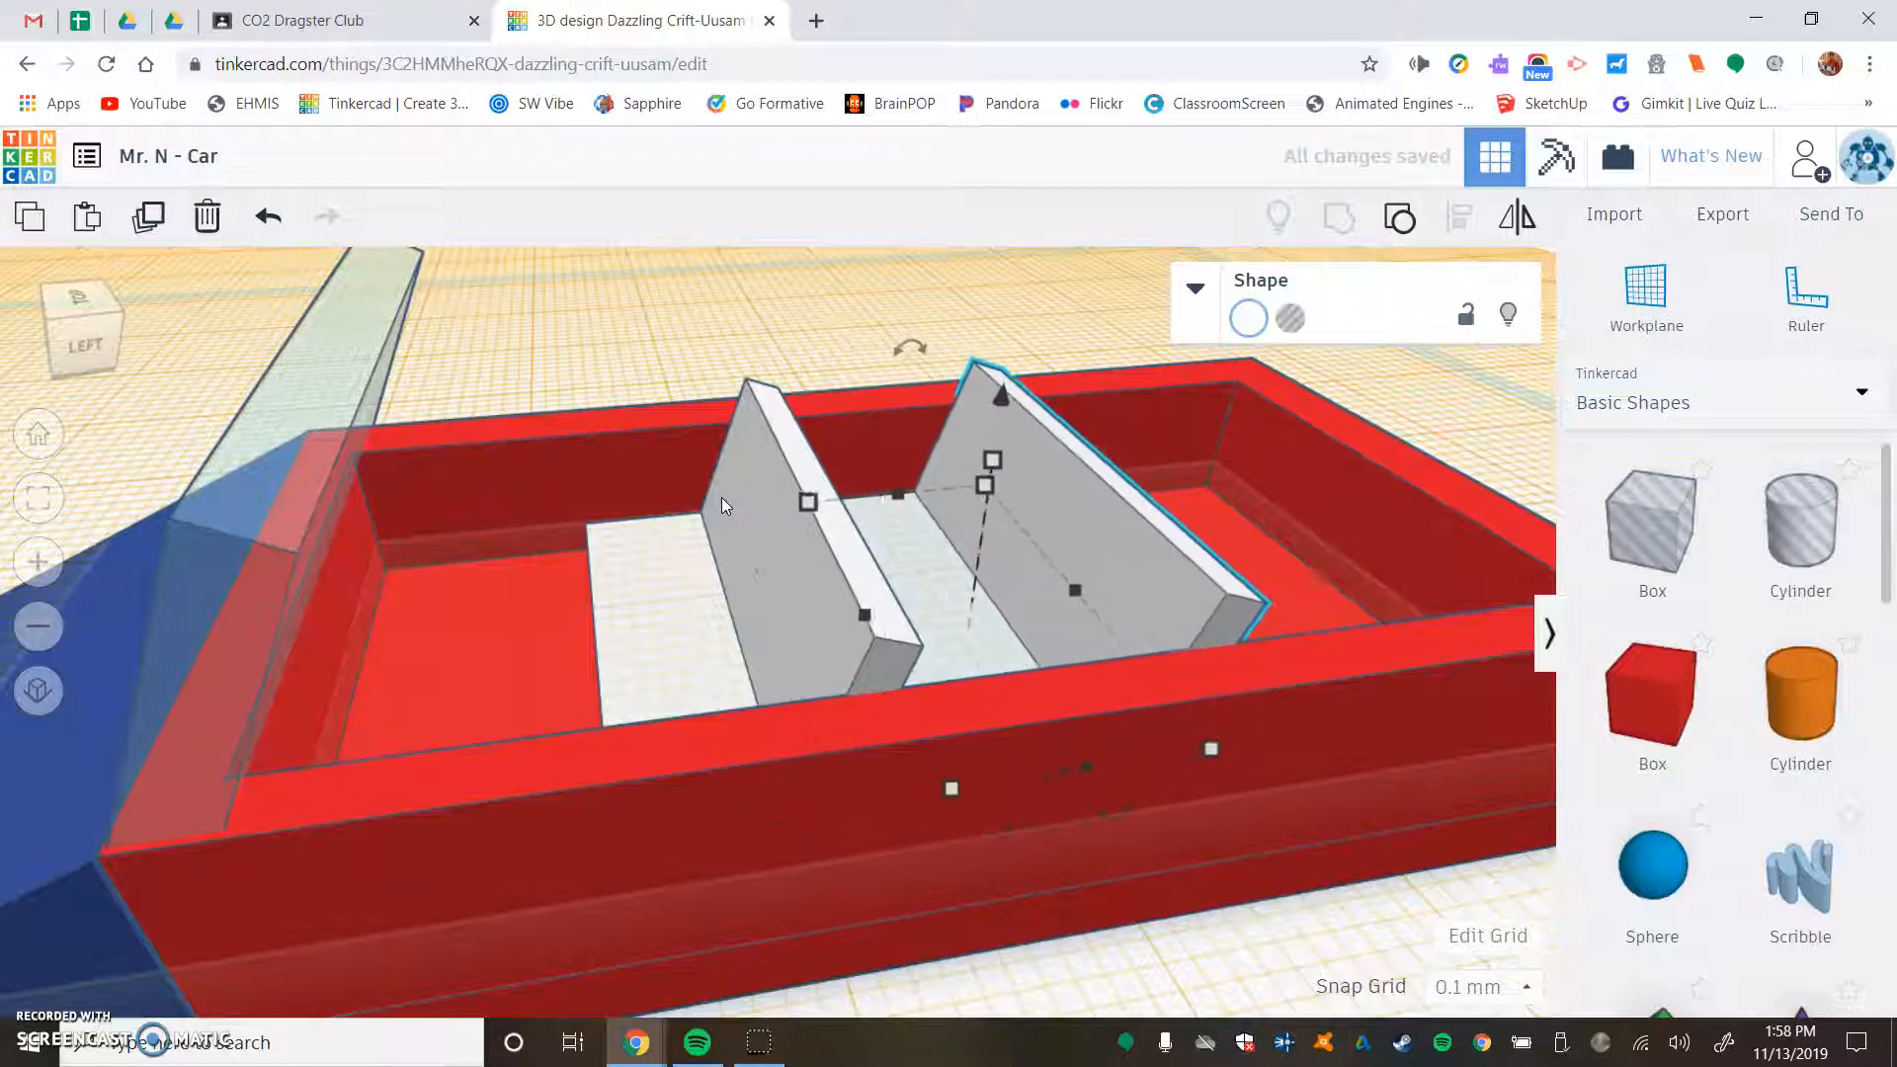
pyautogui.press('Right')
pyautogui.press('Right')
pyautogui.press('Right')
pyautogui.press('Right')
pyautogui.press('Right')
pyautogui.press('Right')
pyautogui.press('Right')
pyautogui.press('Right')
pyautogui.press('Right')
pyautogui.press('Right')
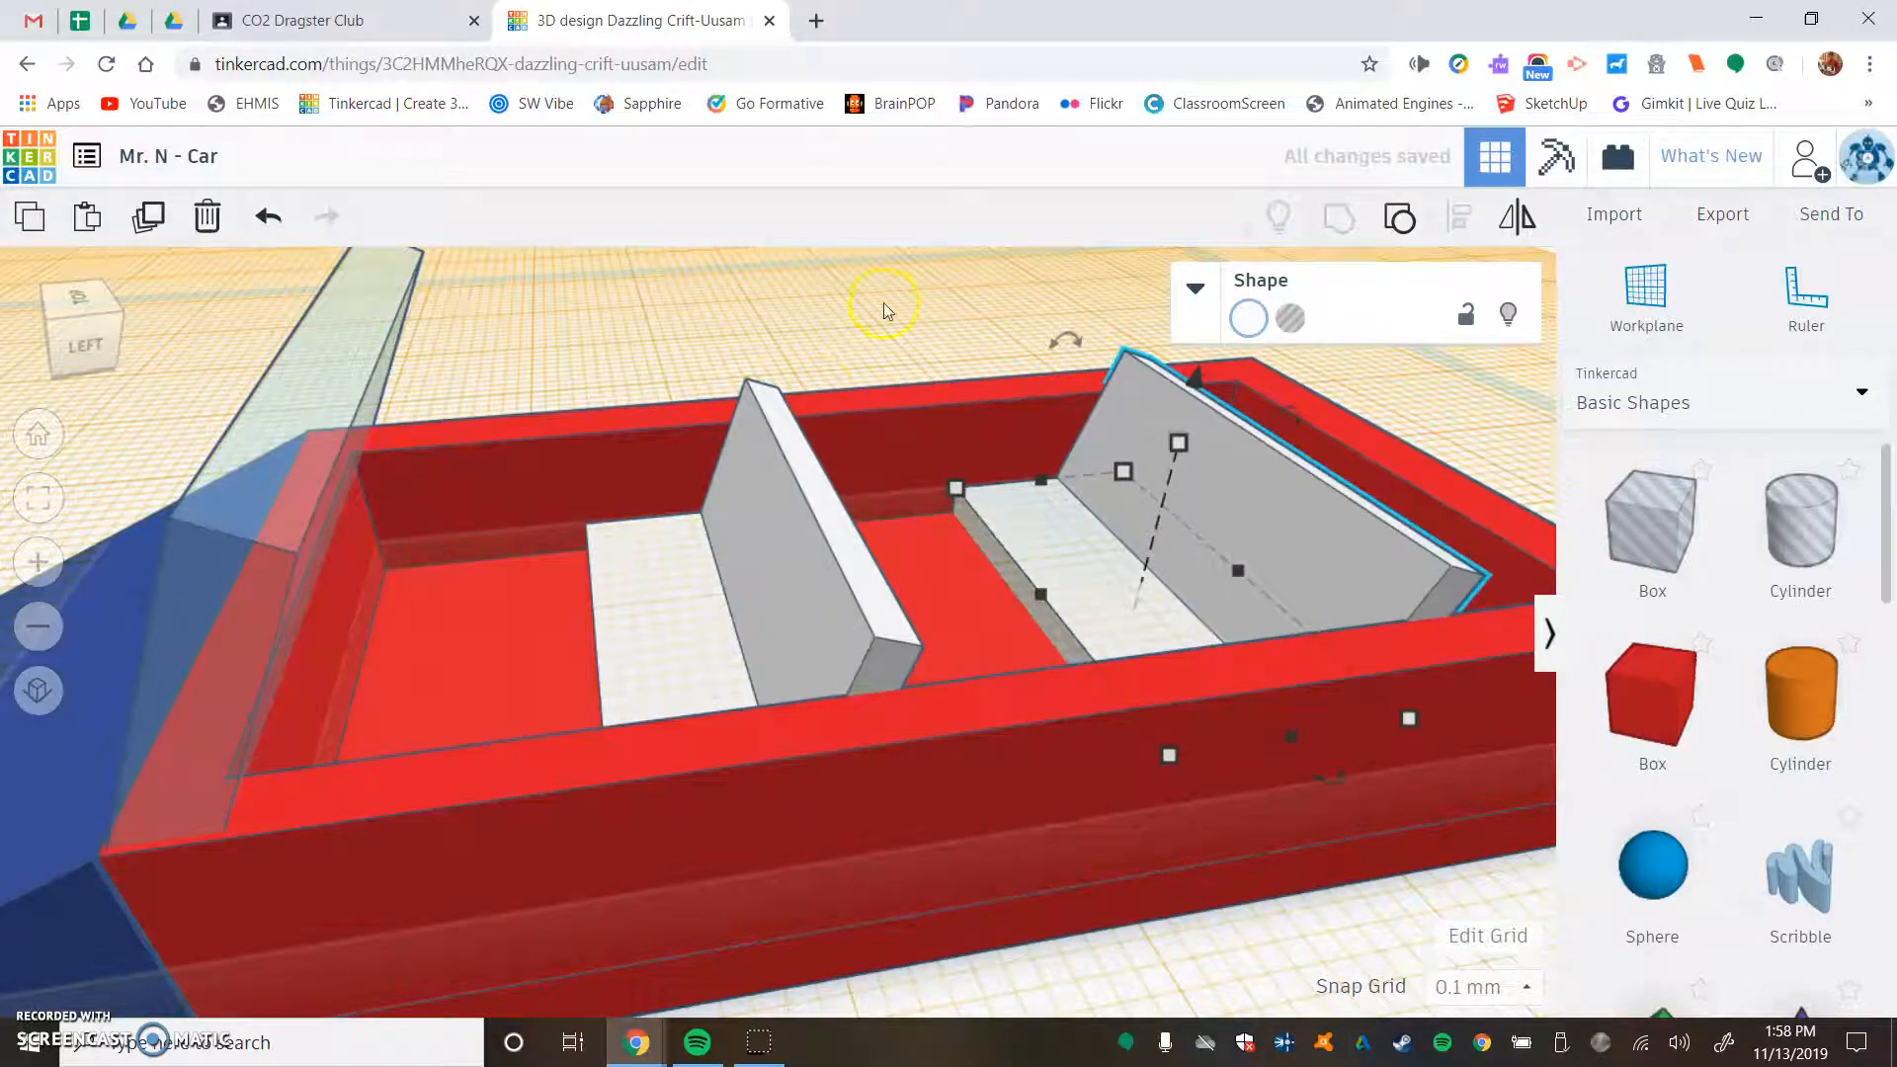
pyautogui.click(884, 311)
# - Place a red box on the front seat base, narrow it, and move it toward the middle of the seat's width
pyautogui.moveTo(898, 276); pyautogui.dragTo(499, 384, button='right')
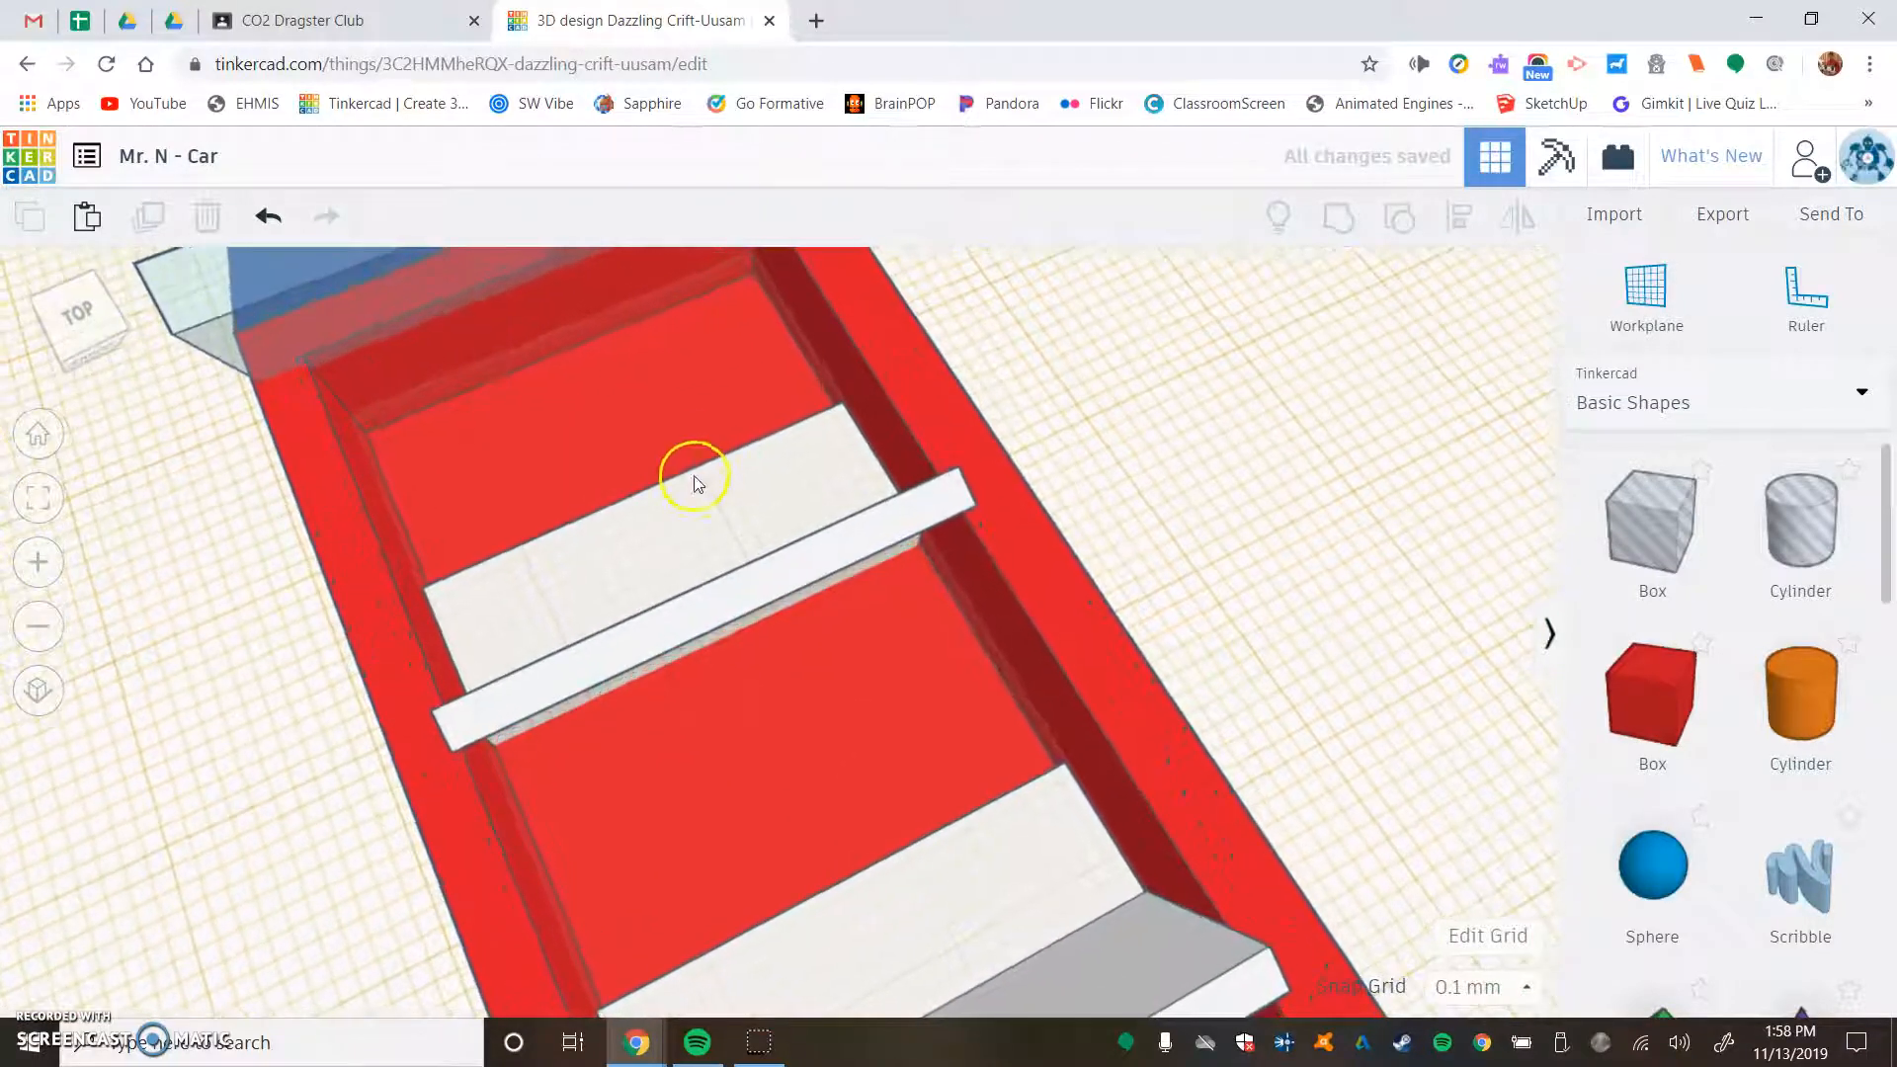
pyautogui.scroll(5, 695, 478)
pyautogui.moveTo(761, 475); pyautogui.dragTo(702, 507, button='right')
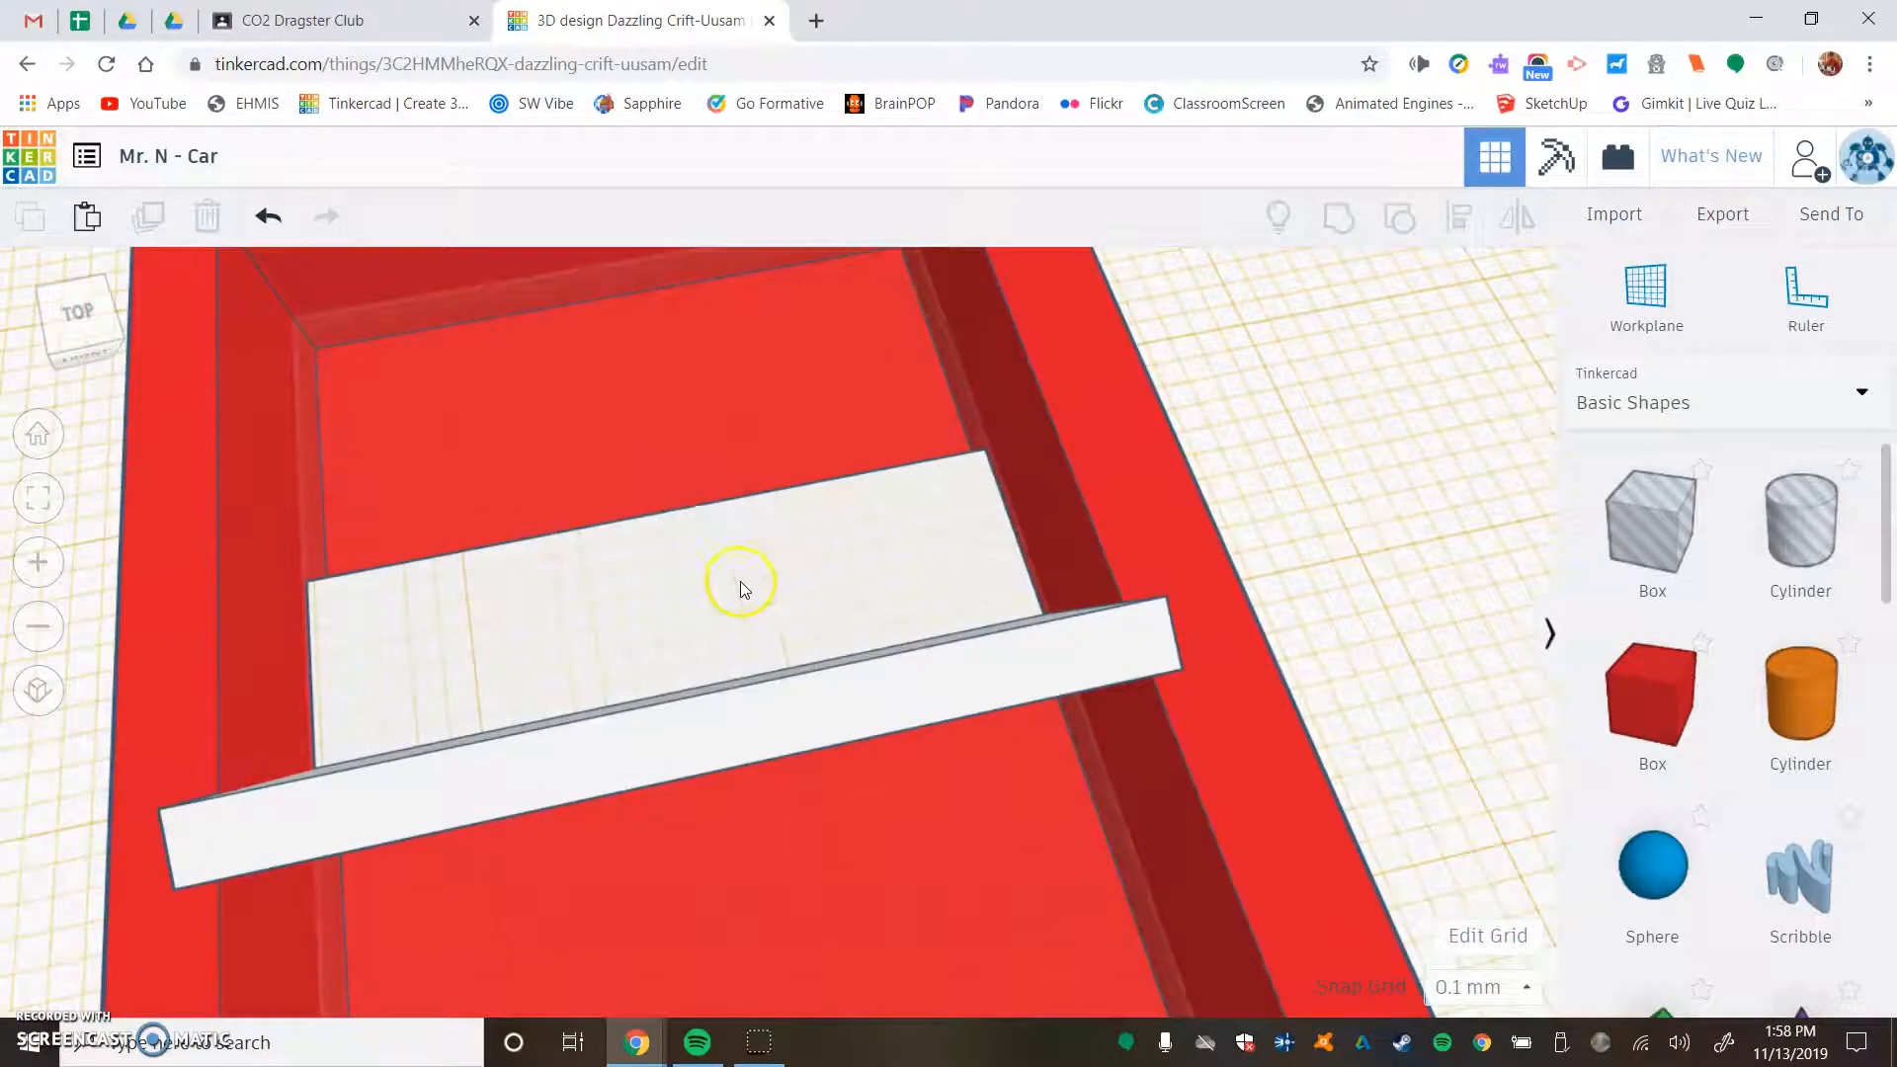
pyautogui.scroll(-3, 1029, 542)
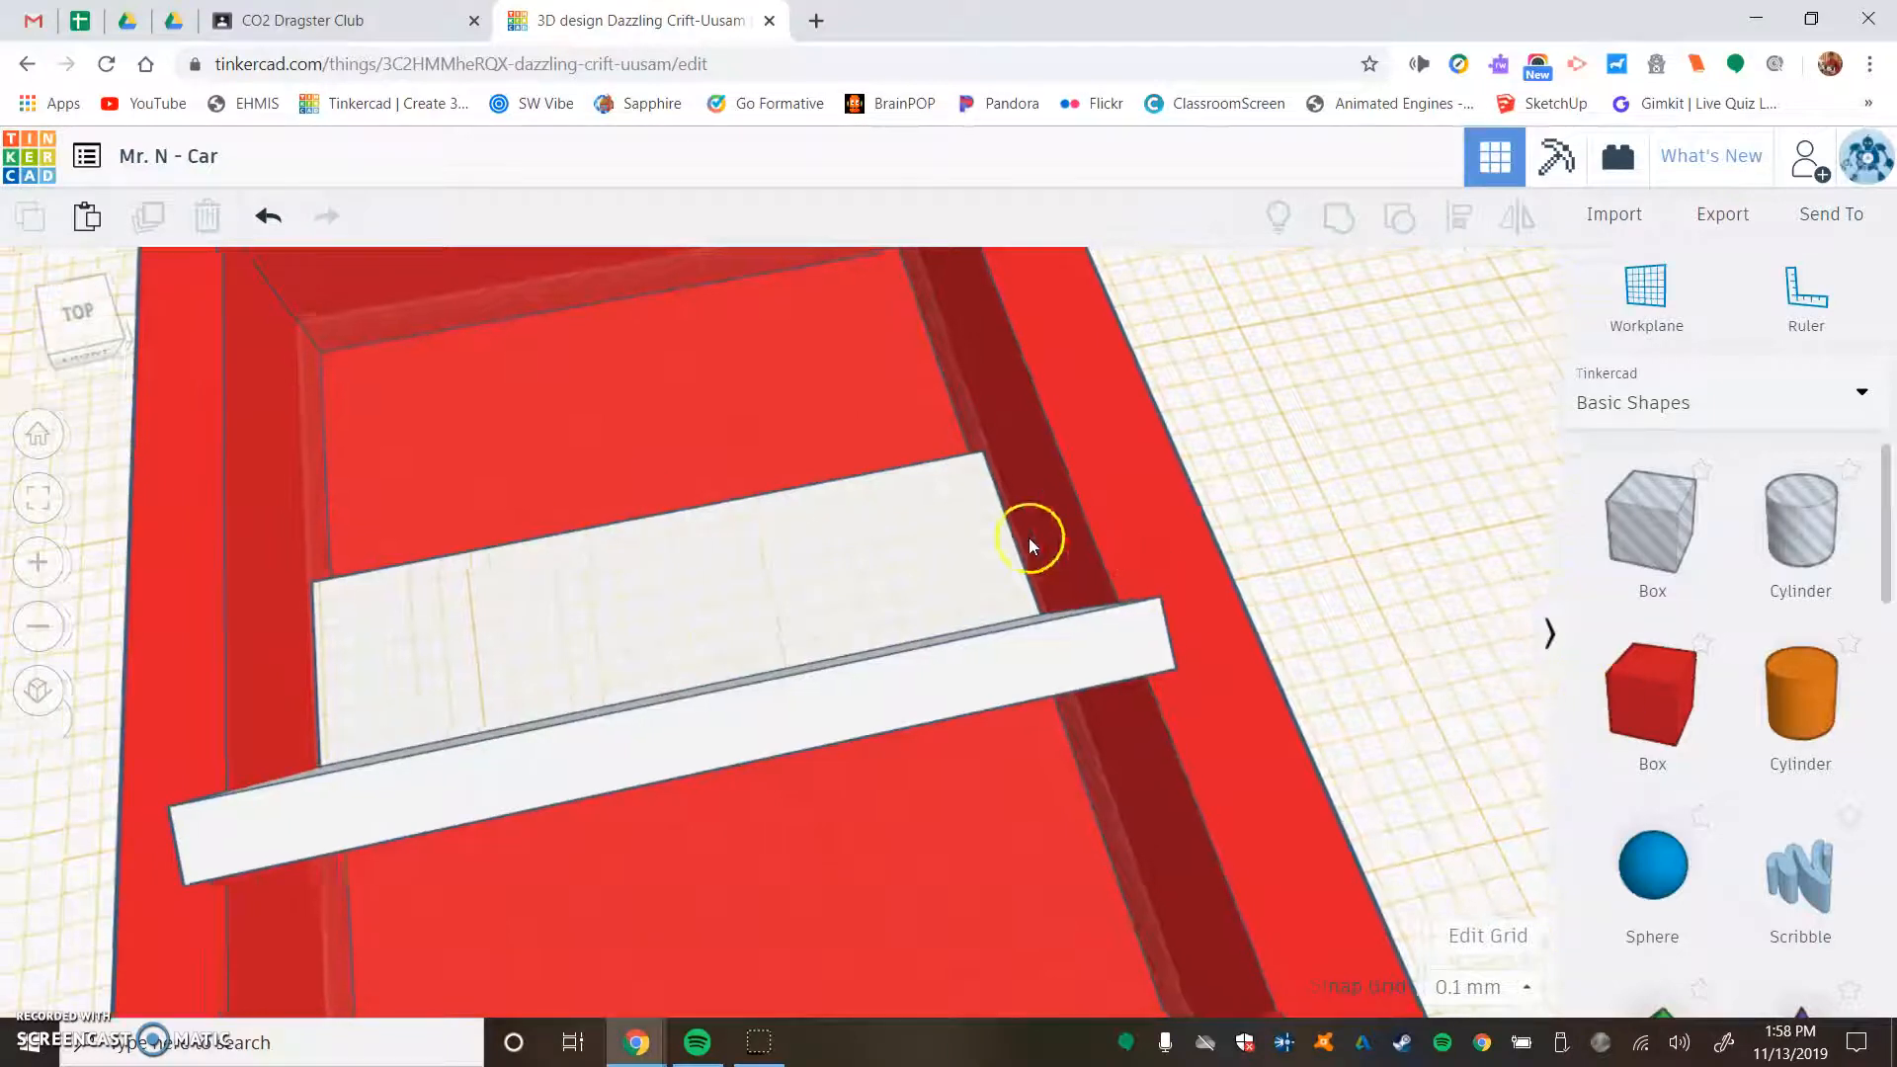
pyautogui.moveTo(1658, 711); pyautogui.dragTo(786, 465)
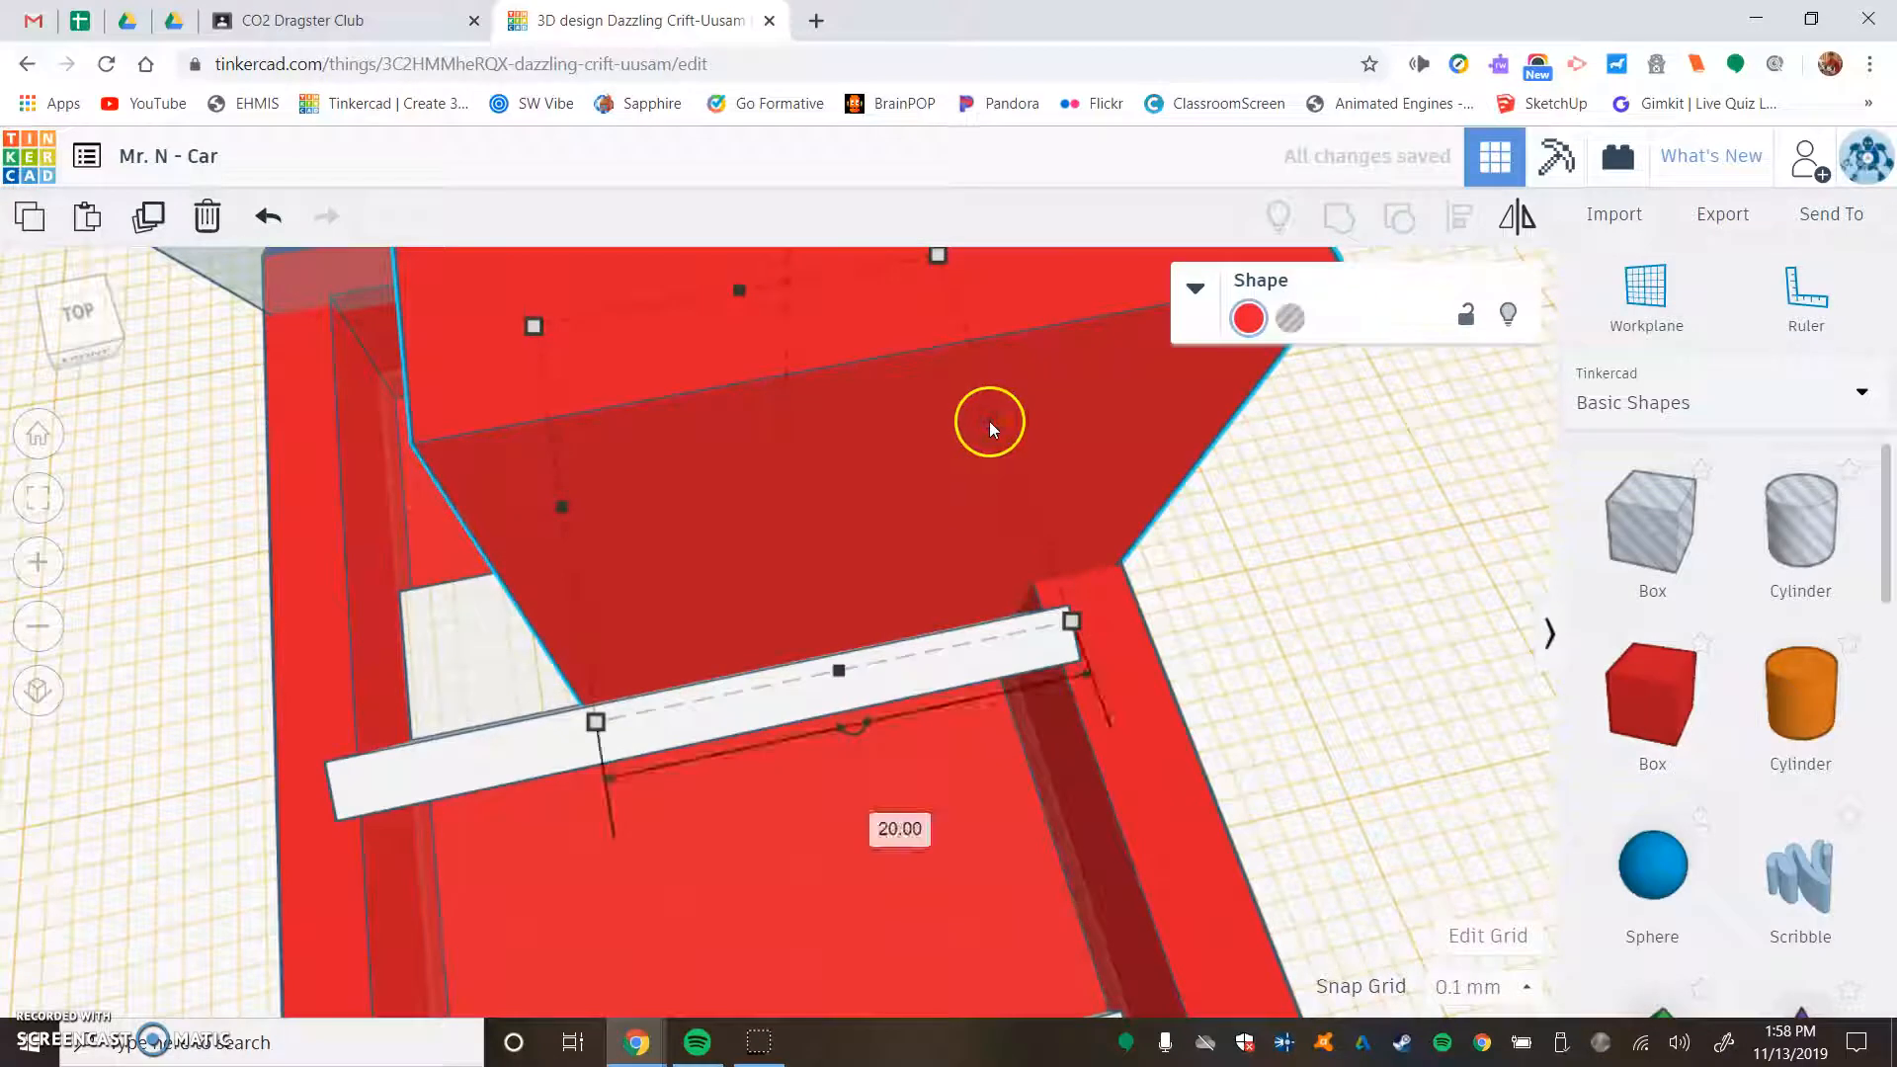
pyautogui.moveTo(991, 419); pyautogui.dragTo(658, 528)
pyautogui.press('Right')
pyautogui.press('Right')
pyautogui.press('Right')
pyautogui.press('Right')
pyautogui.press('Right')
pyautogui.press('Right')
pyautogui.press('Right')
pyautogui.press('Right')
pyautogui.press('Right')
pyautogui.press('Right')
pyautogui.press('Right')
pyautogui.press('Right')
pyautogui.press('Right')
pyautogui.press('Right')
pyautogui.press('Right')
pyautogui.press('Right')
pyautogui.press('Right')
pyautogui.press('Right')
pyautogui.press('Right')
pyautogui.press('Right')
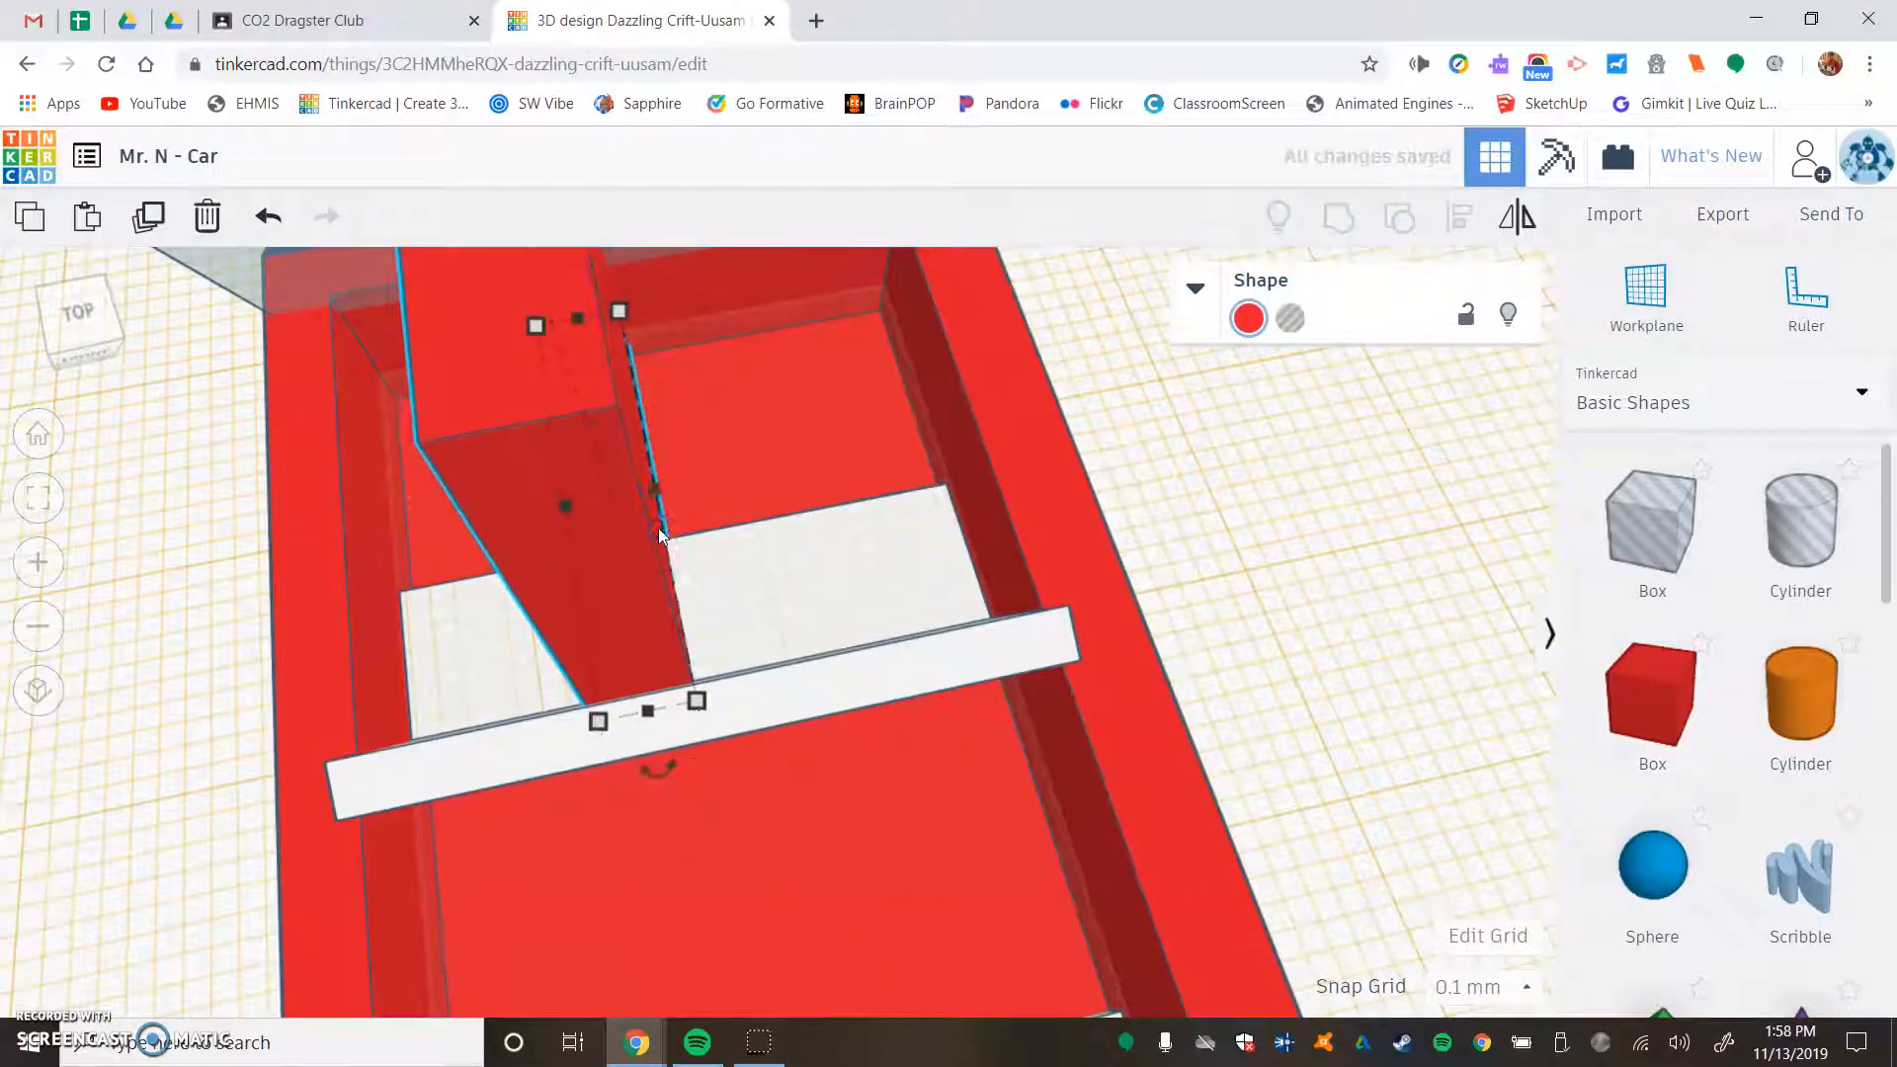
pyautogui.press('Right')
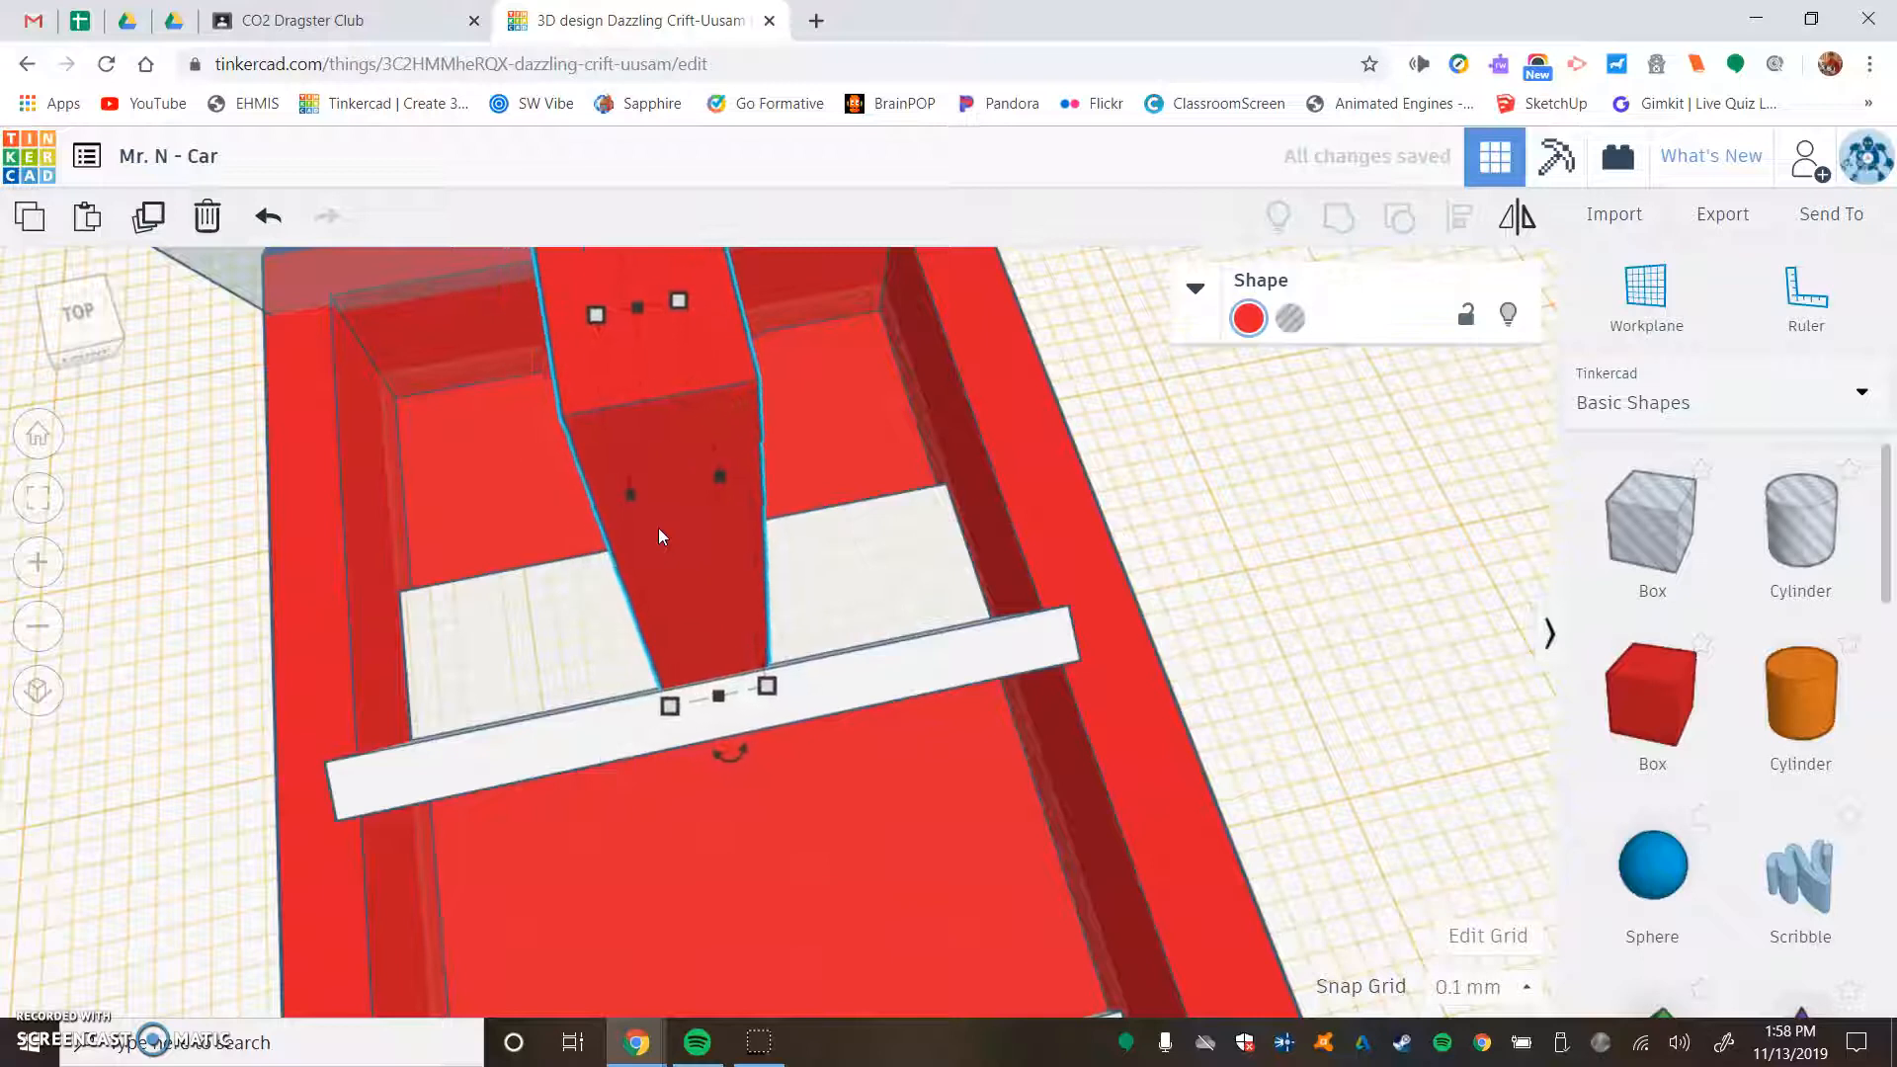
# - Reduce the red box's height to about 1.8 mm and shorten it to about 7.4 mm to form a low console on the front seat
pyautogui.moveTo(573, 482); pyautogui.dragTo(953, 427, button='right')
pyautogui.scroll(-5, 737, 323)
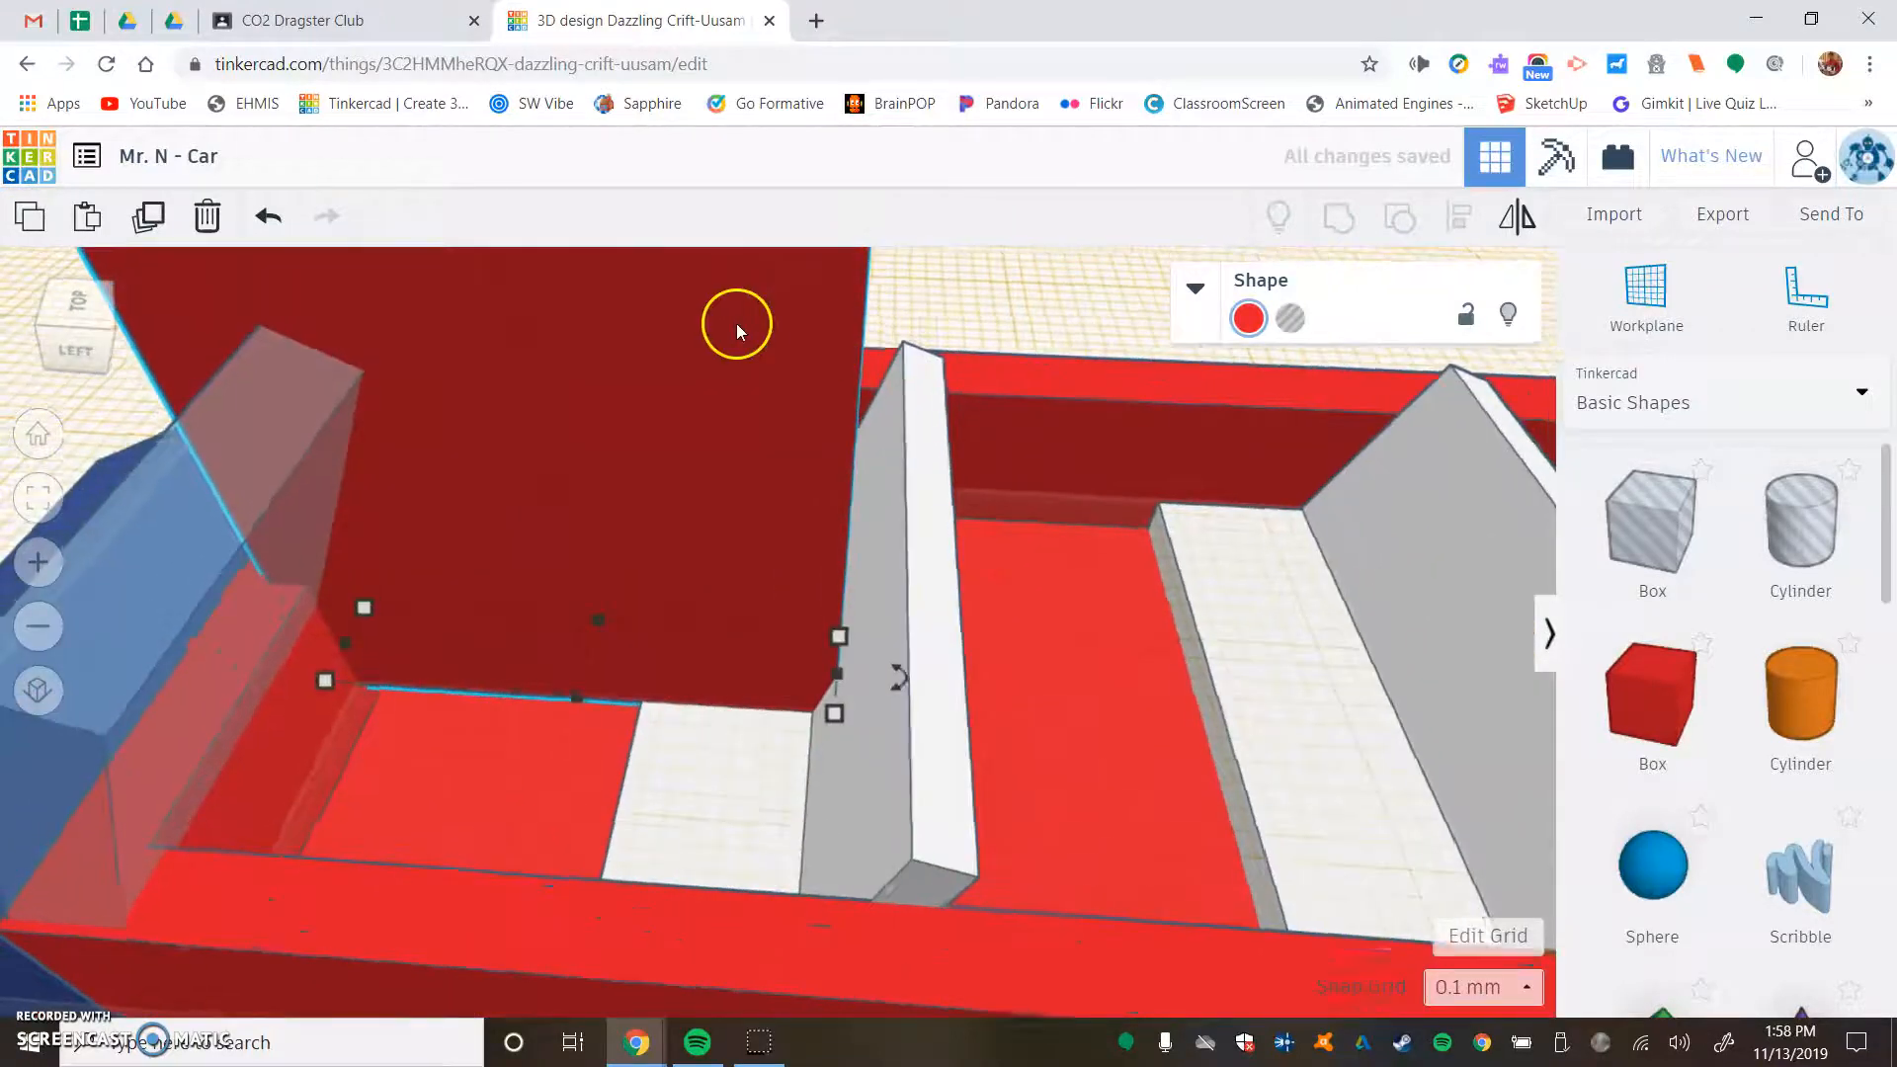
pyautogui.scroll(3, 691, 435)
pyautogui.moveTo(620, 378); pyautogui.dragTo(634, 633)
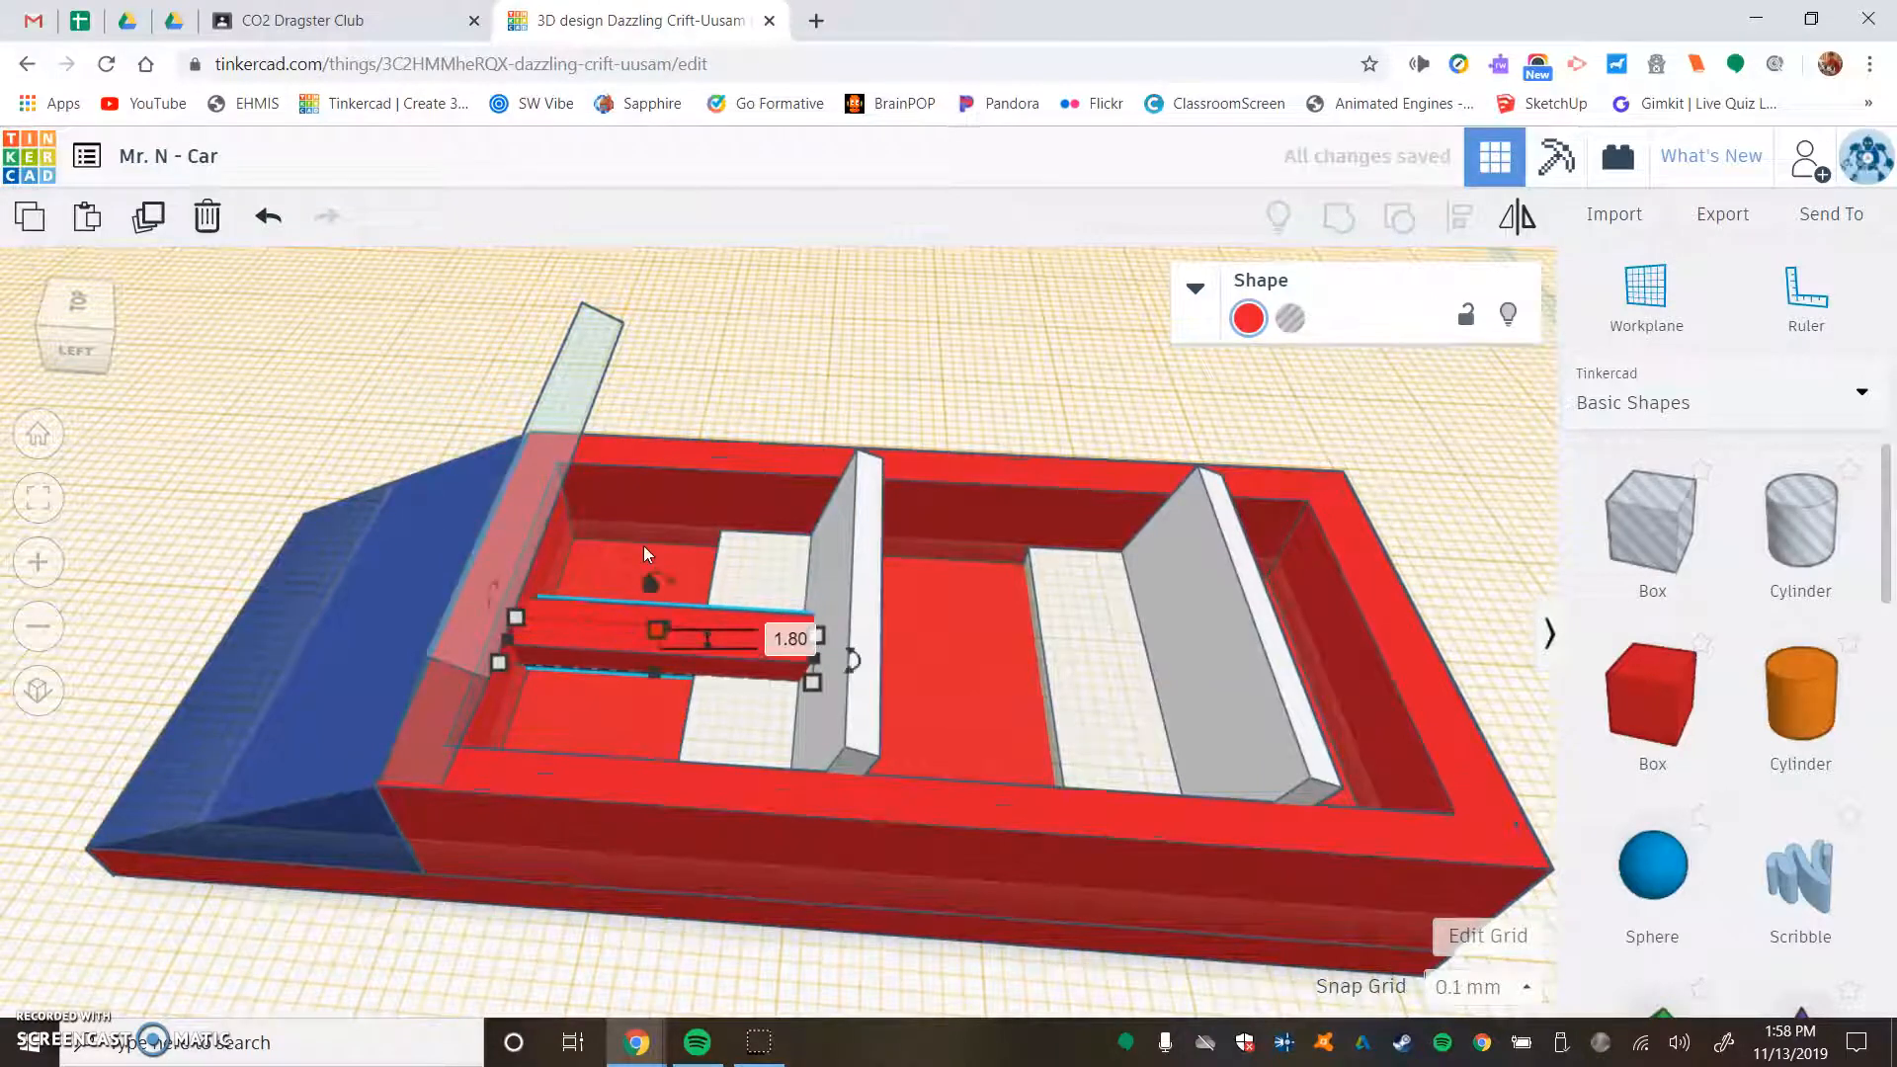
pyautogui.scroll(3, 643, 545)
pyautogui.moveTo(410, 642); pyautogui.dragTo(672, 660)
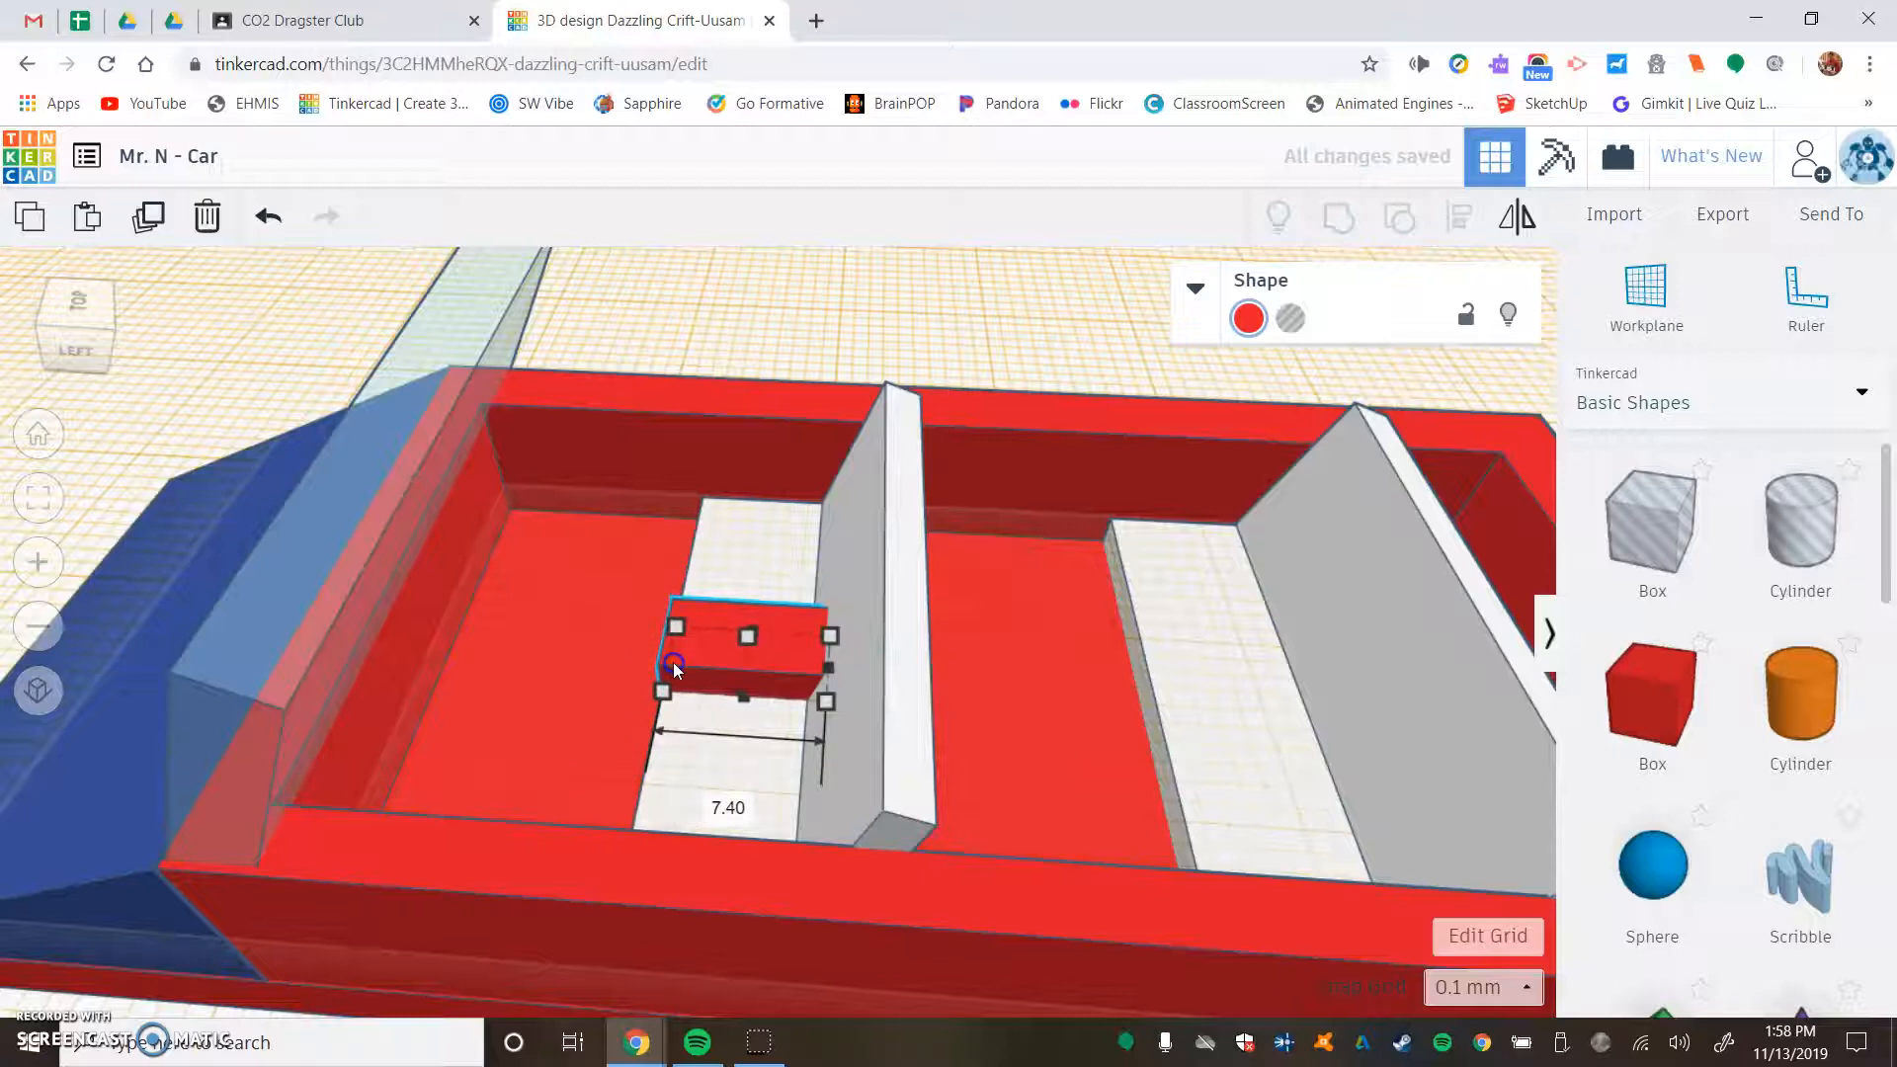
pyautogui.moveTo(951, 632); pyautogui.dragTo(898, 638, button='right')
# - Colour the console box on the front seat white
pyautogui.click(1260, 319)
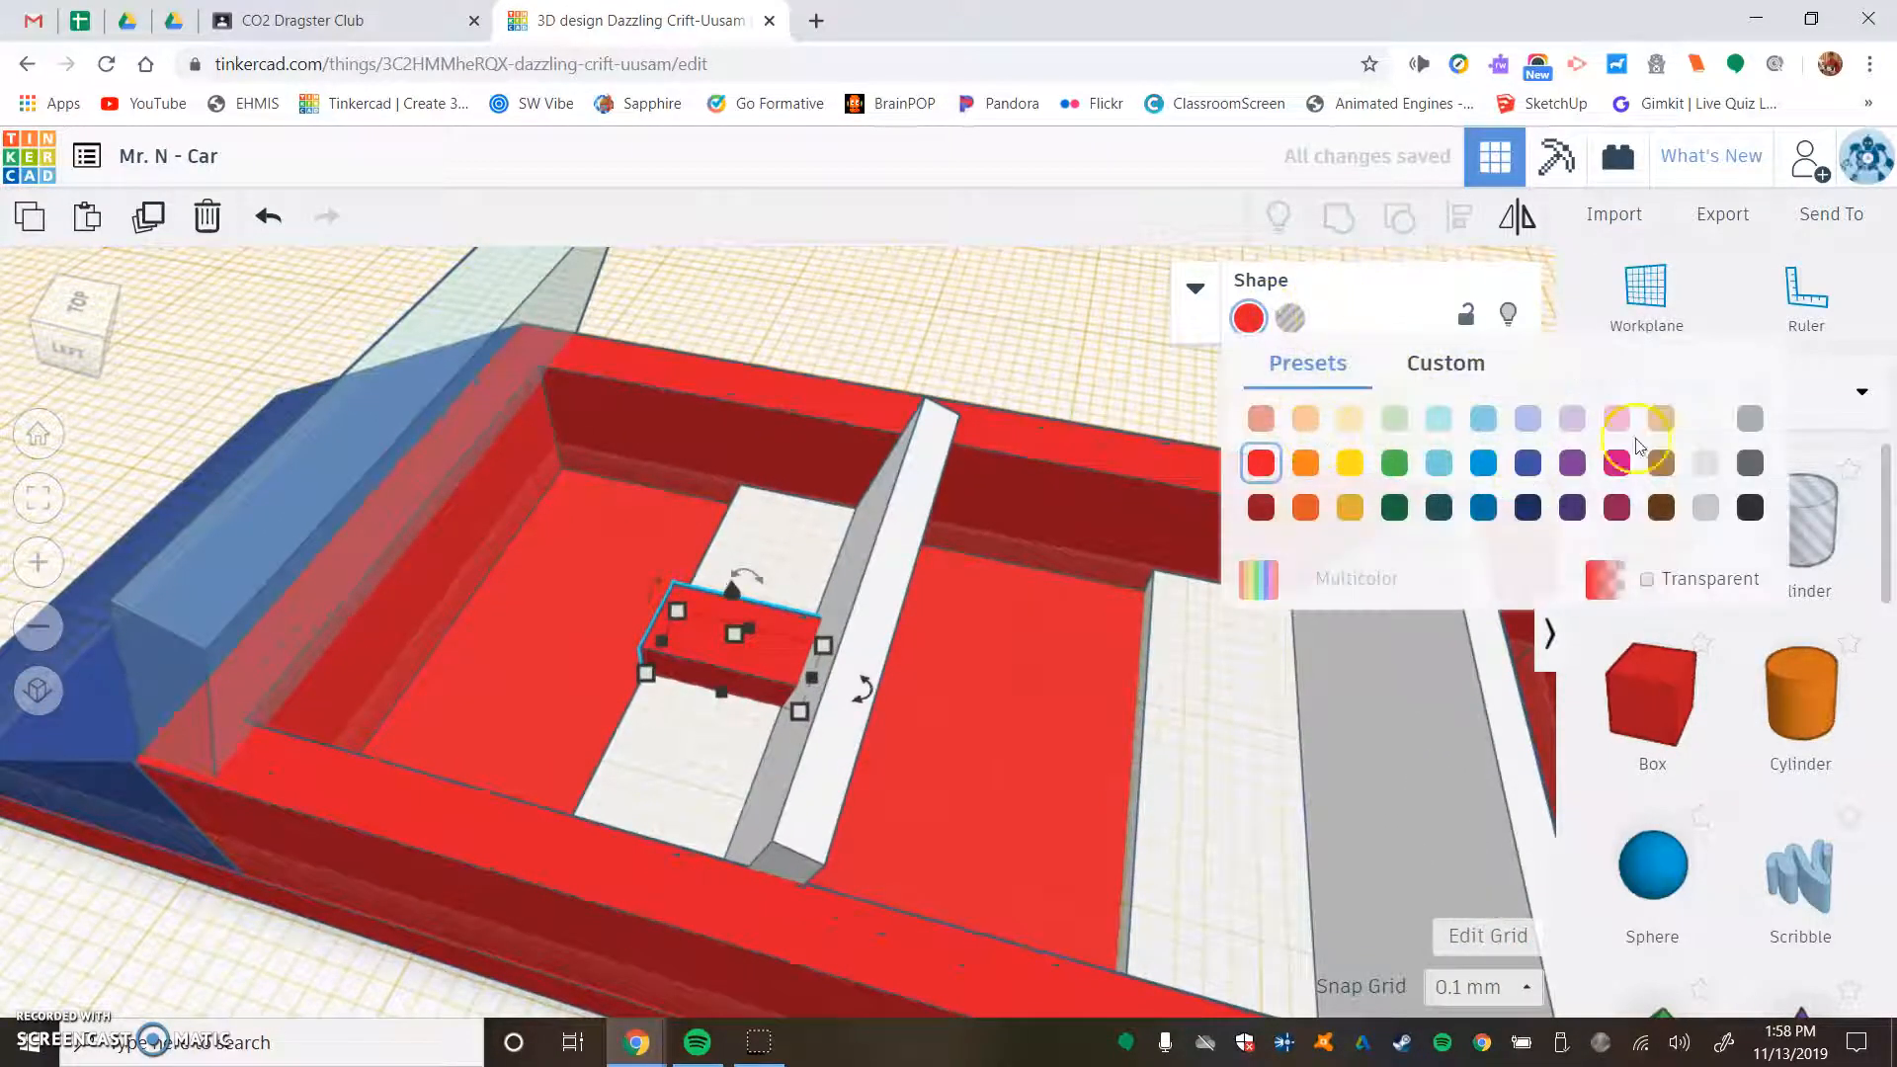
pyautogui.click(1705, 418)
pyautogui.scroll(4, 666, 606)
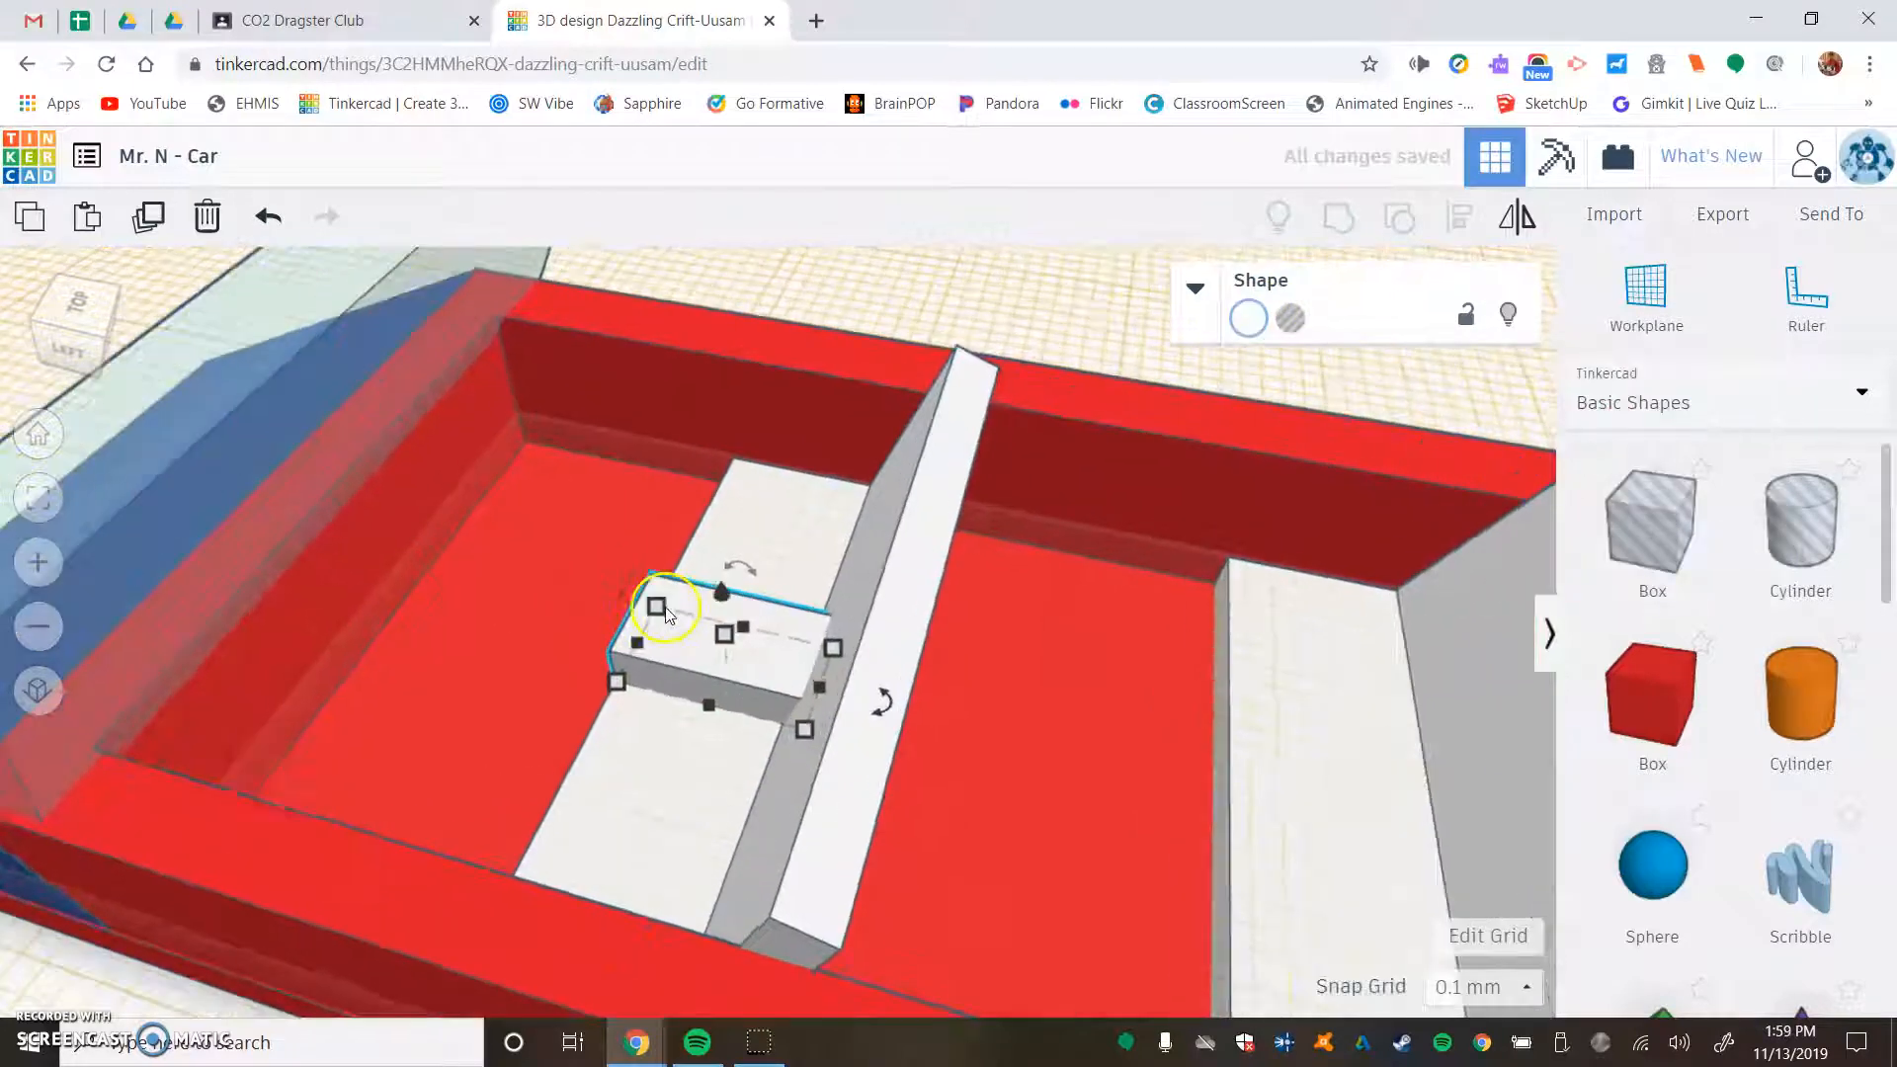
# - Set a temporary workplane on the top face of the white console box
pyautogui.scroll(2, 666, 607)
pyautogui.click(597, 476)
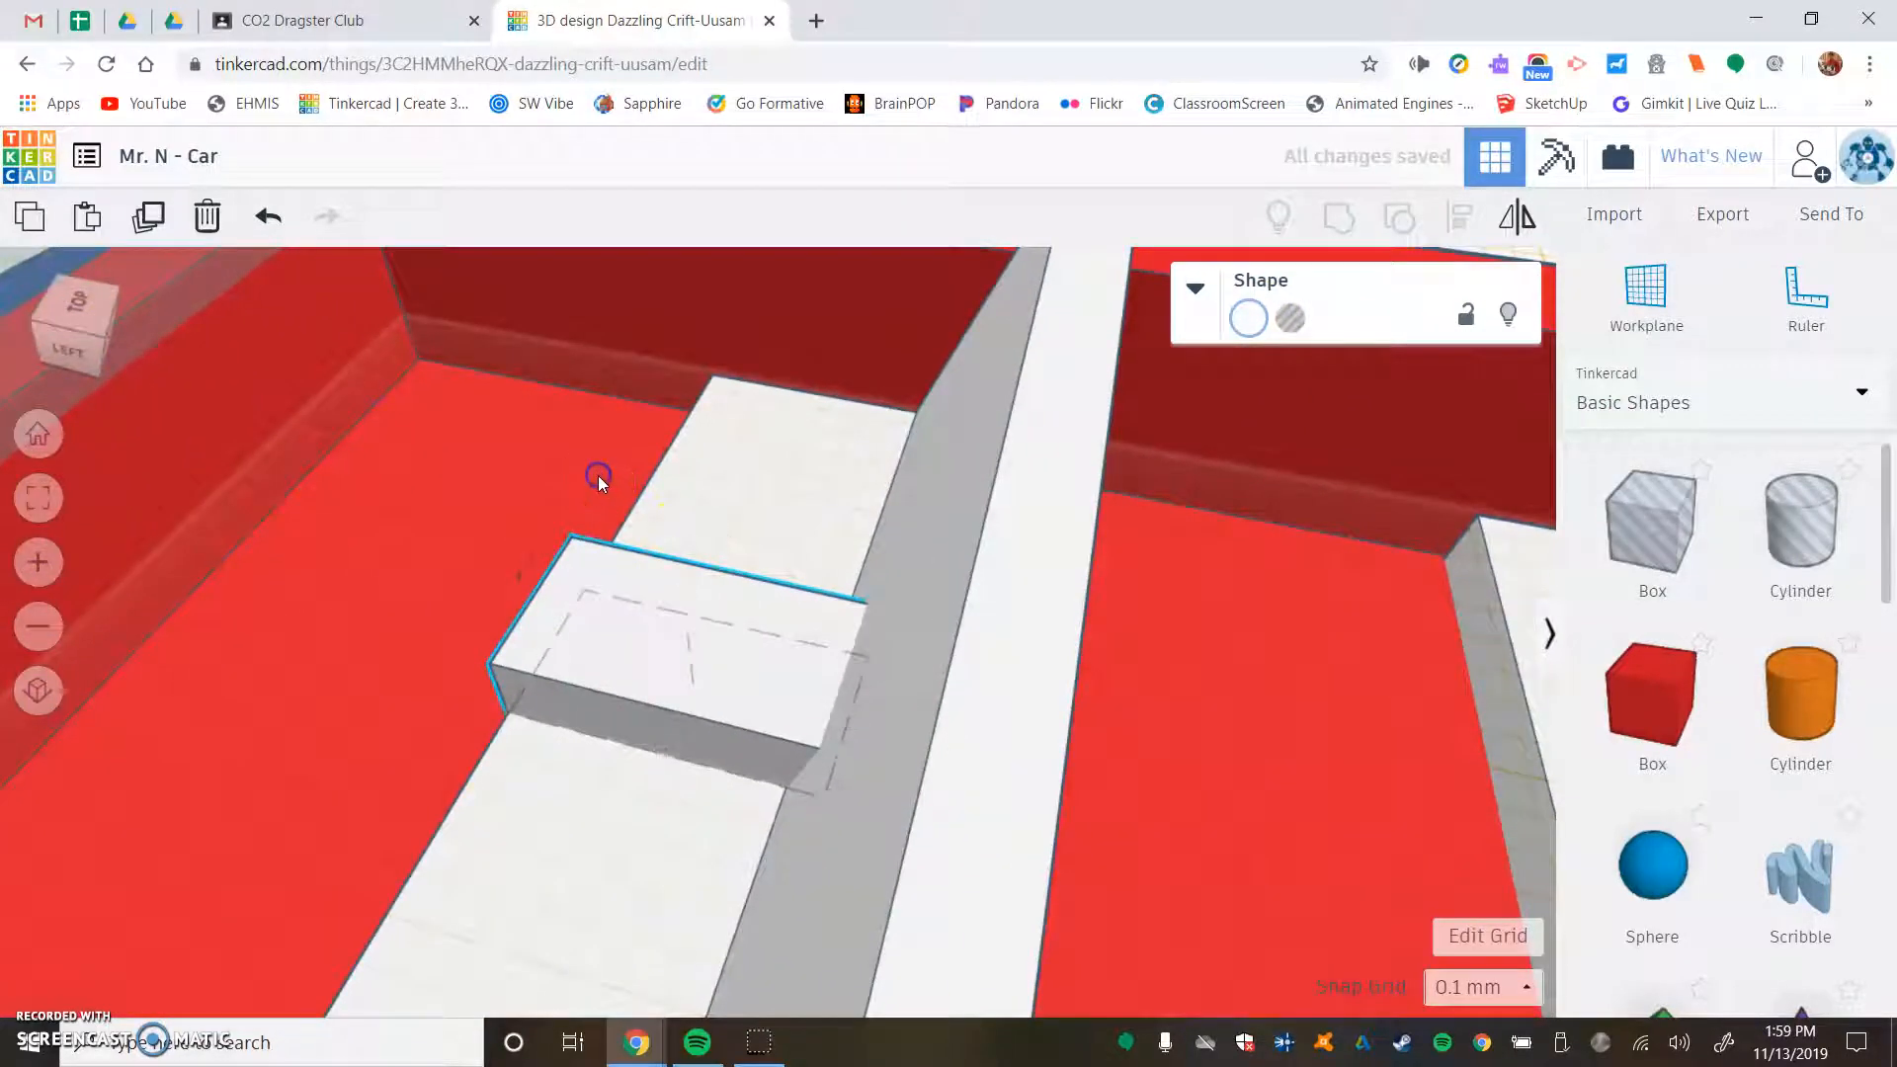
pyautogui.click(754, 603)
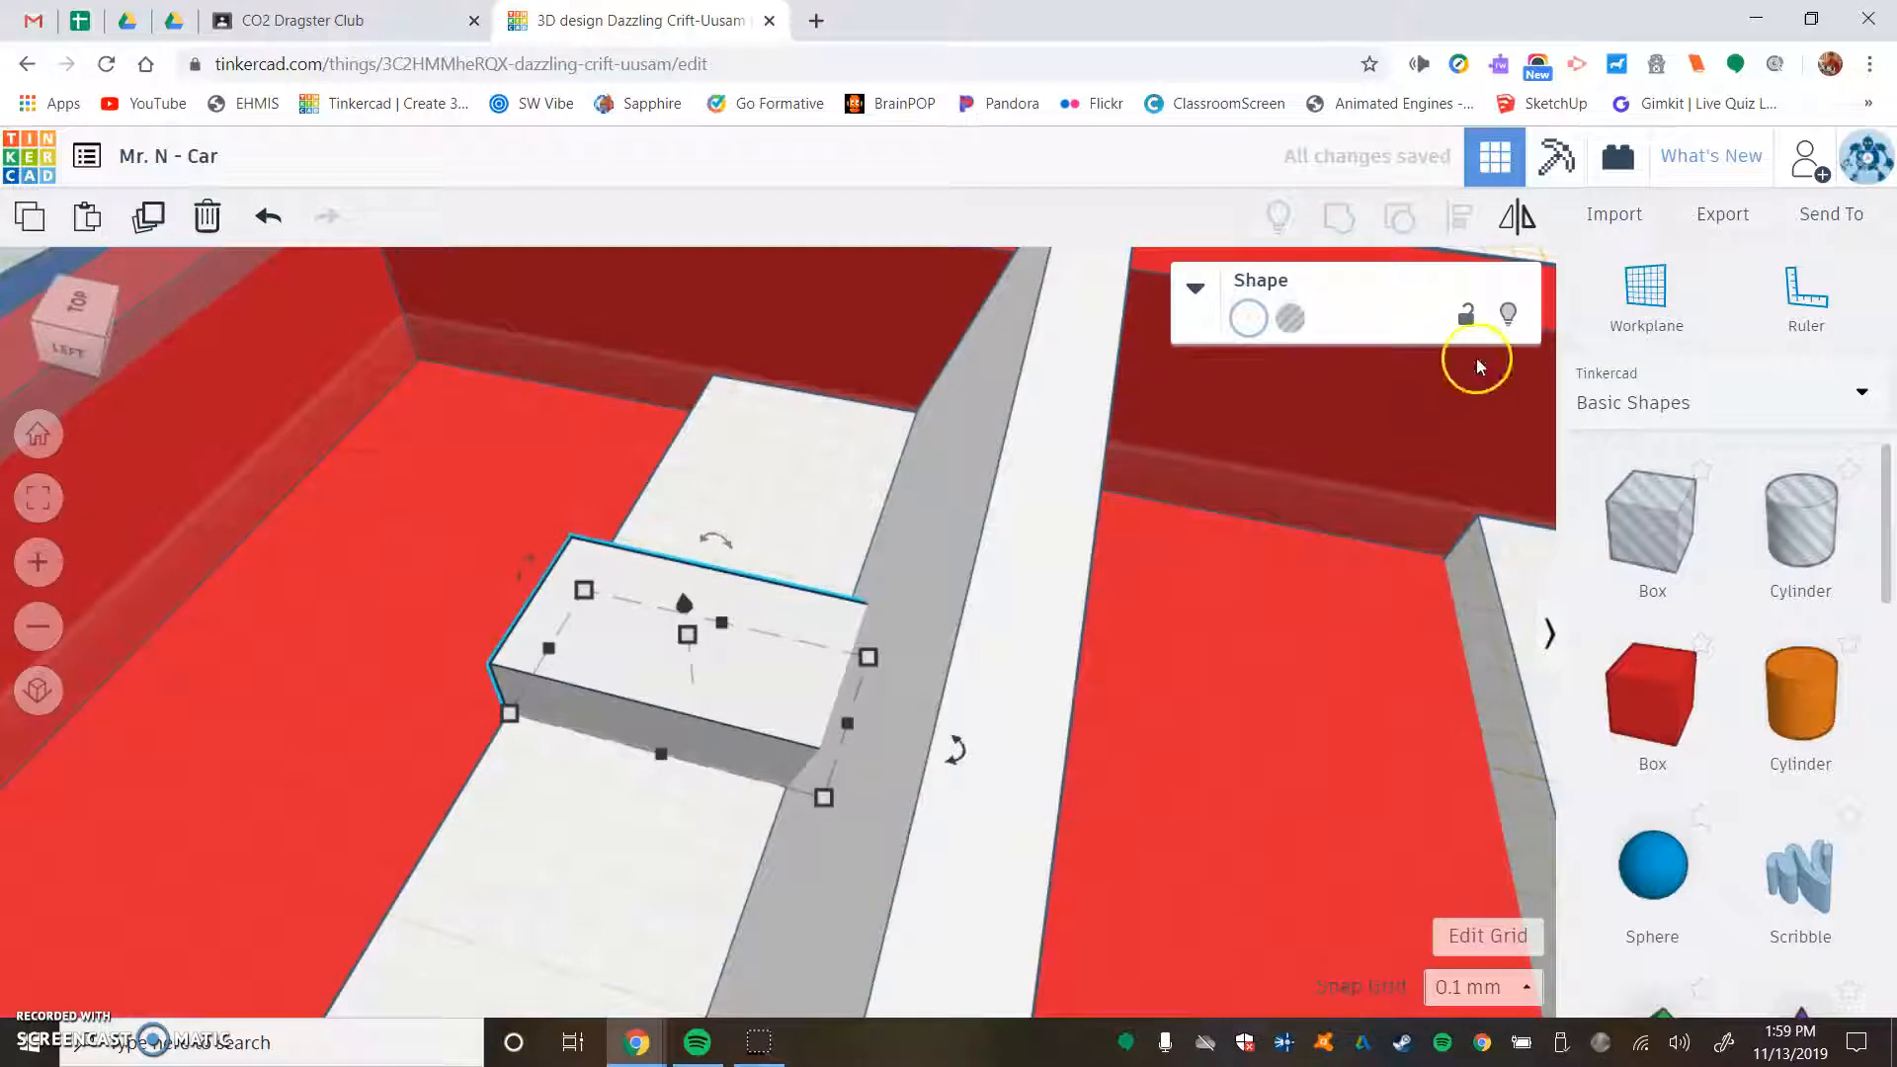
pyautogui.click(1665, 293)
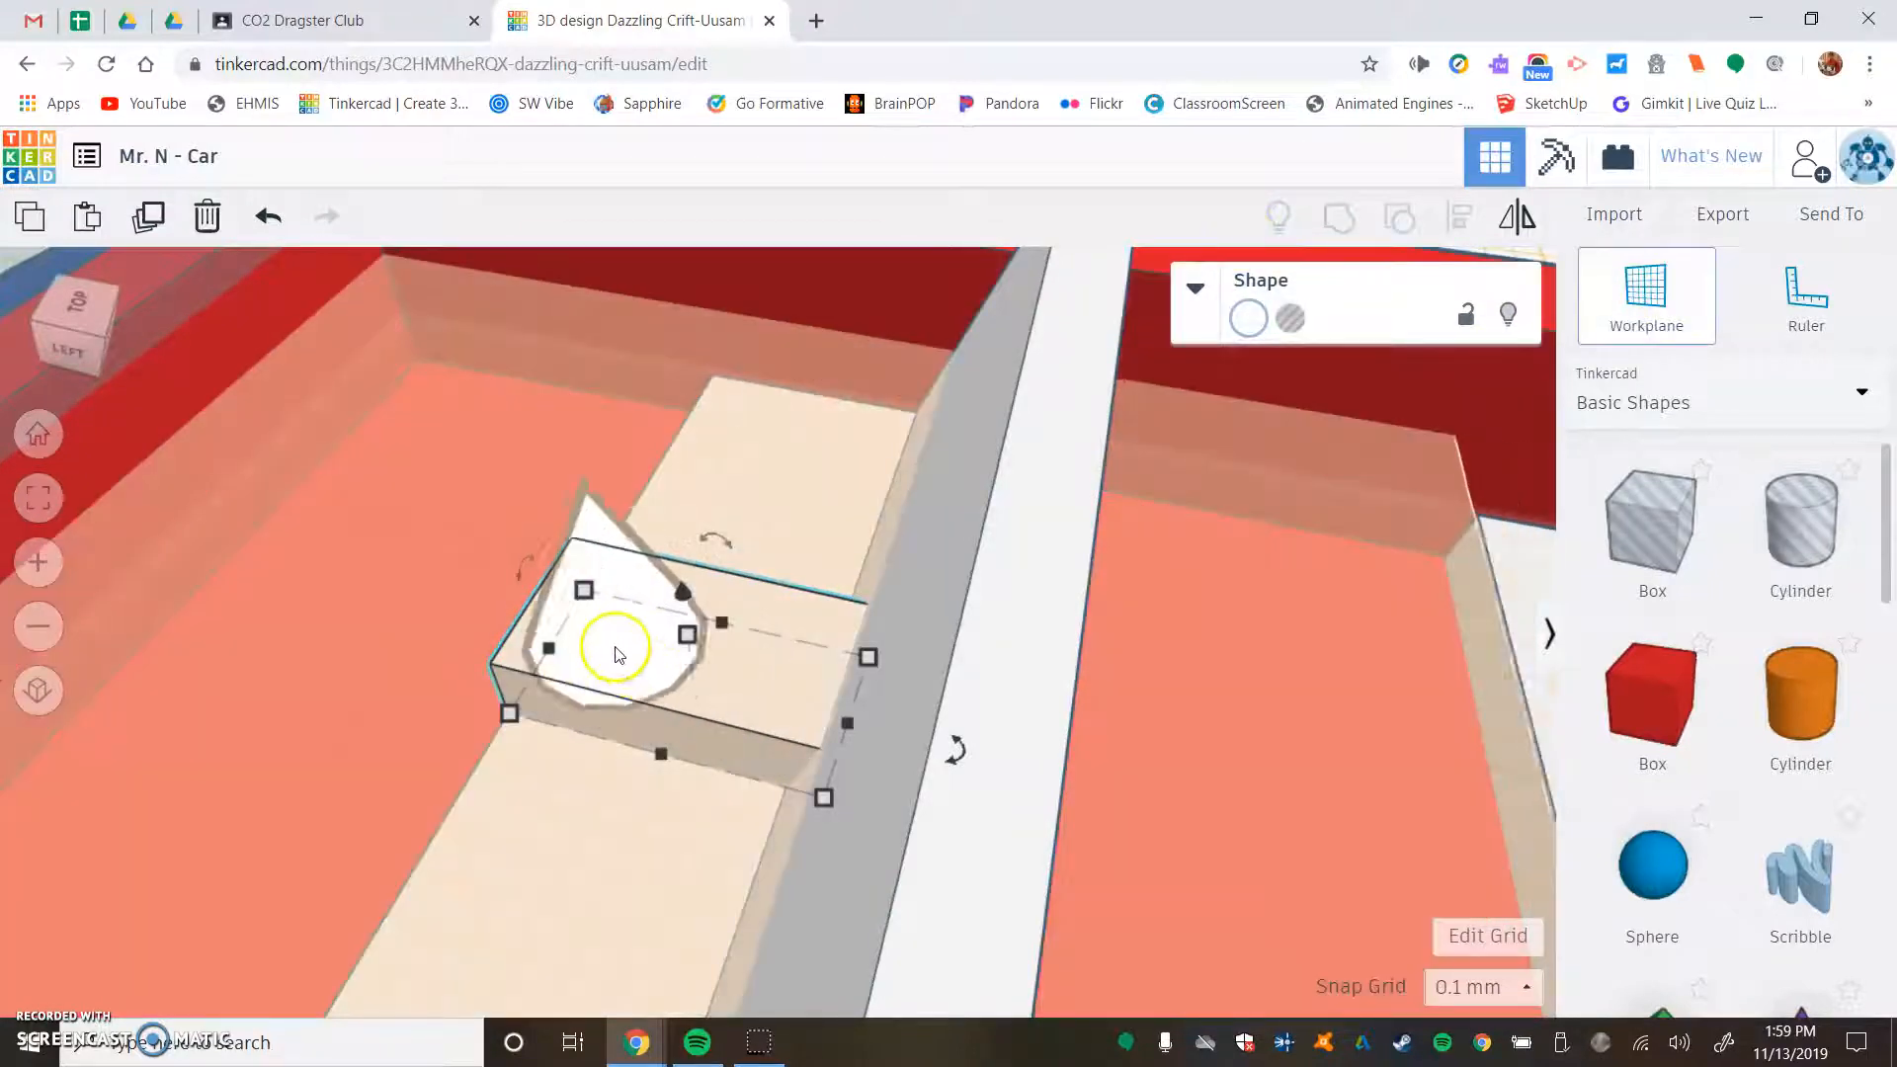
pyautogui.click(616, 629)
# - Add a solid cylinder, shrink its base to about 2.4 by 6.1 mm, and move it onto the console
pyautogui.scroll(-5, 632, 631)
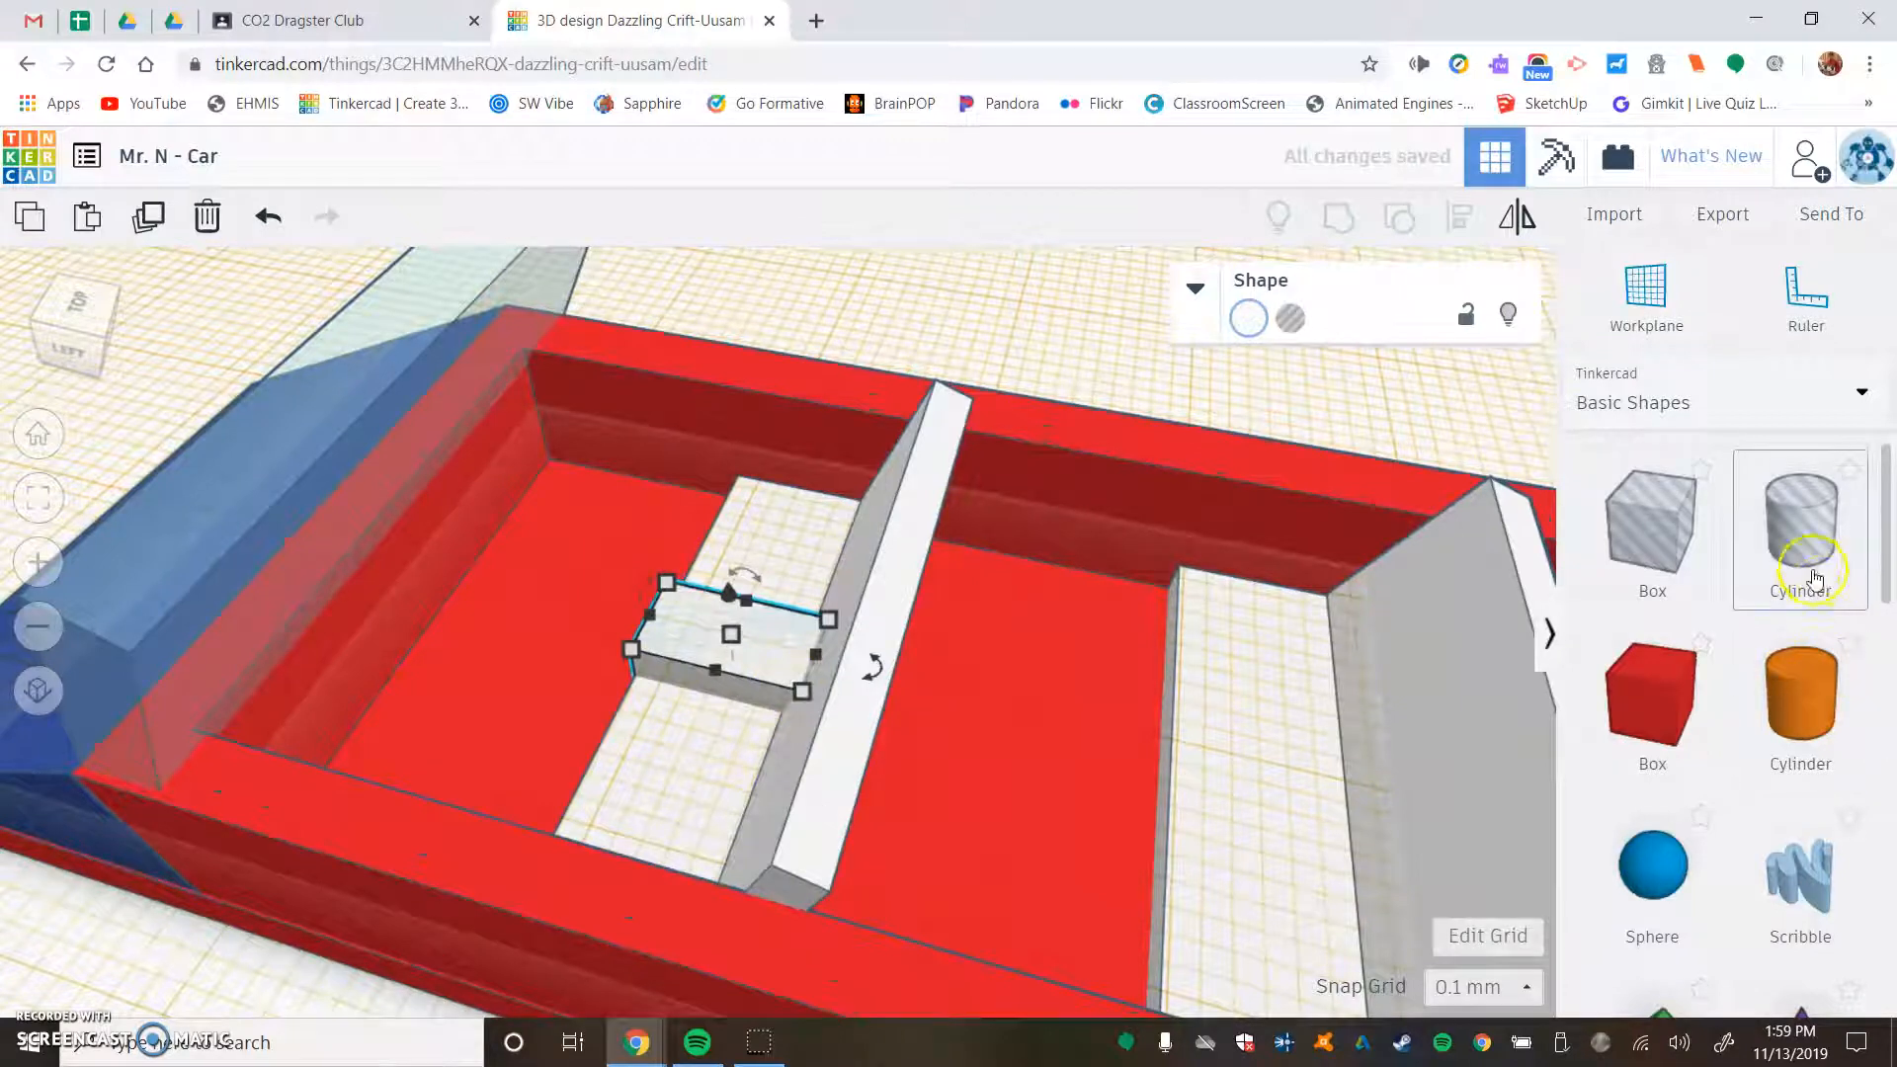
pyautogui.moveTo(1204, 636); pyautogui.dragTo(620, 594)
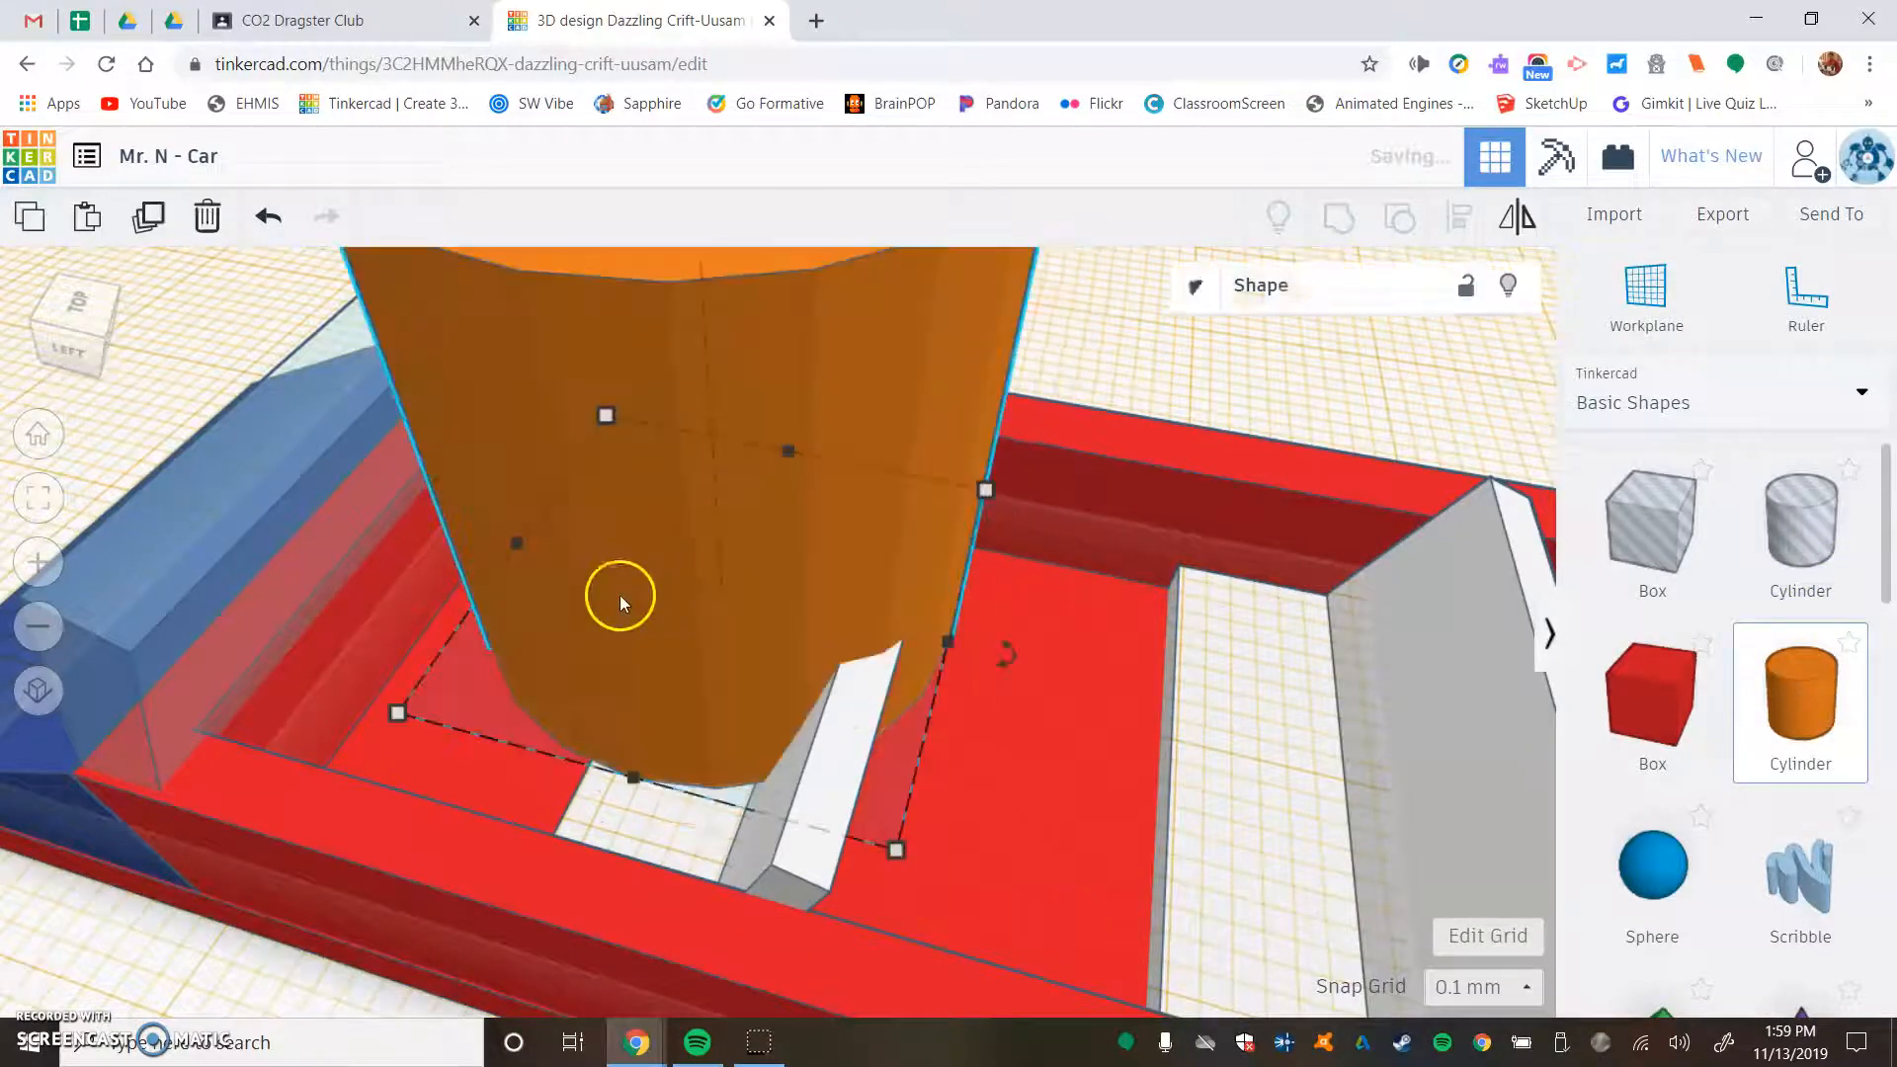
pyautogui.moveTo(399, 710); pyautogui.dragTo(909, 570)
pyautogui.scroll(6, 1047, 520)
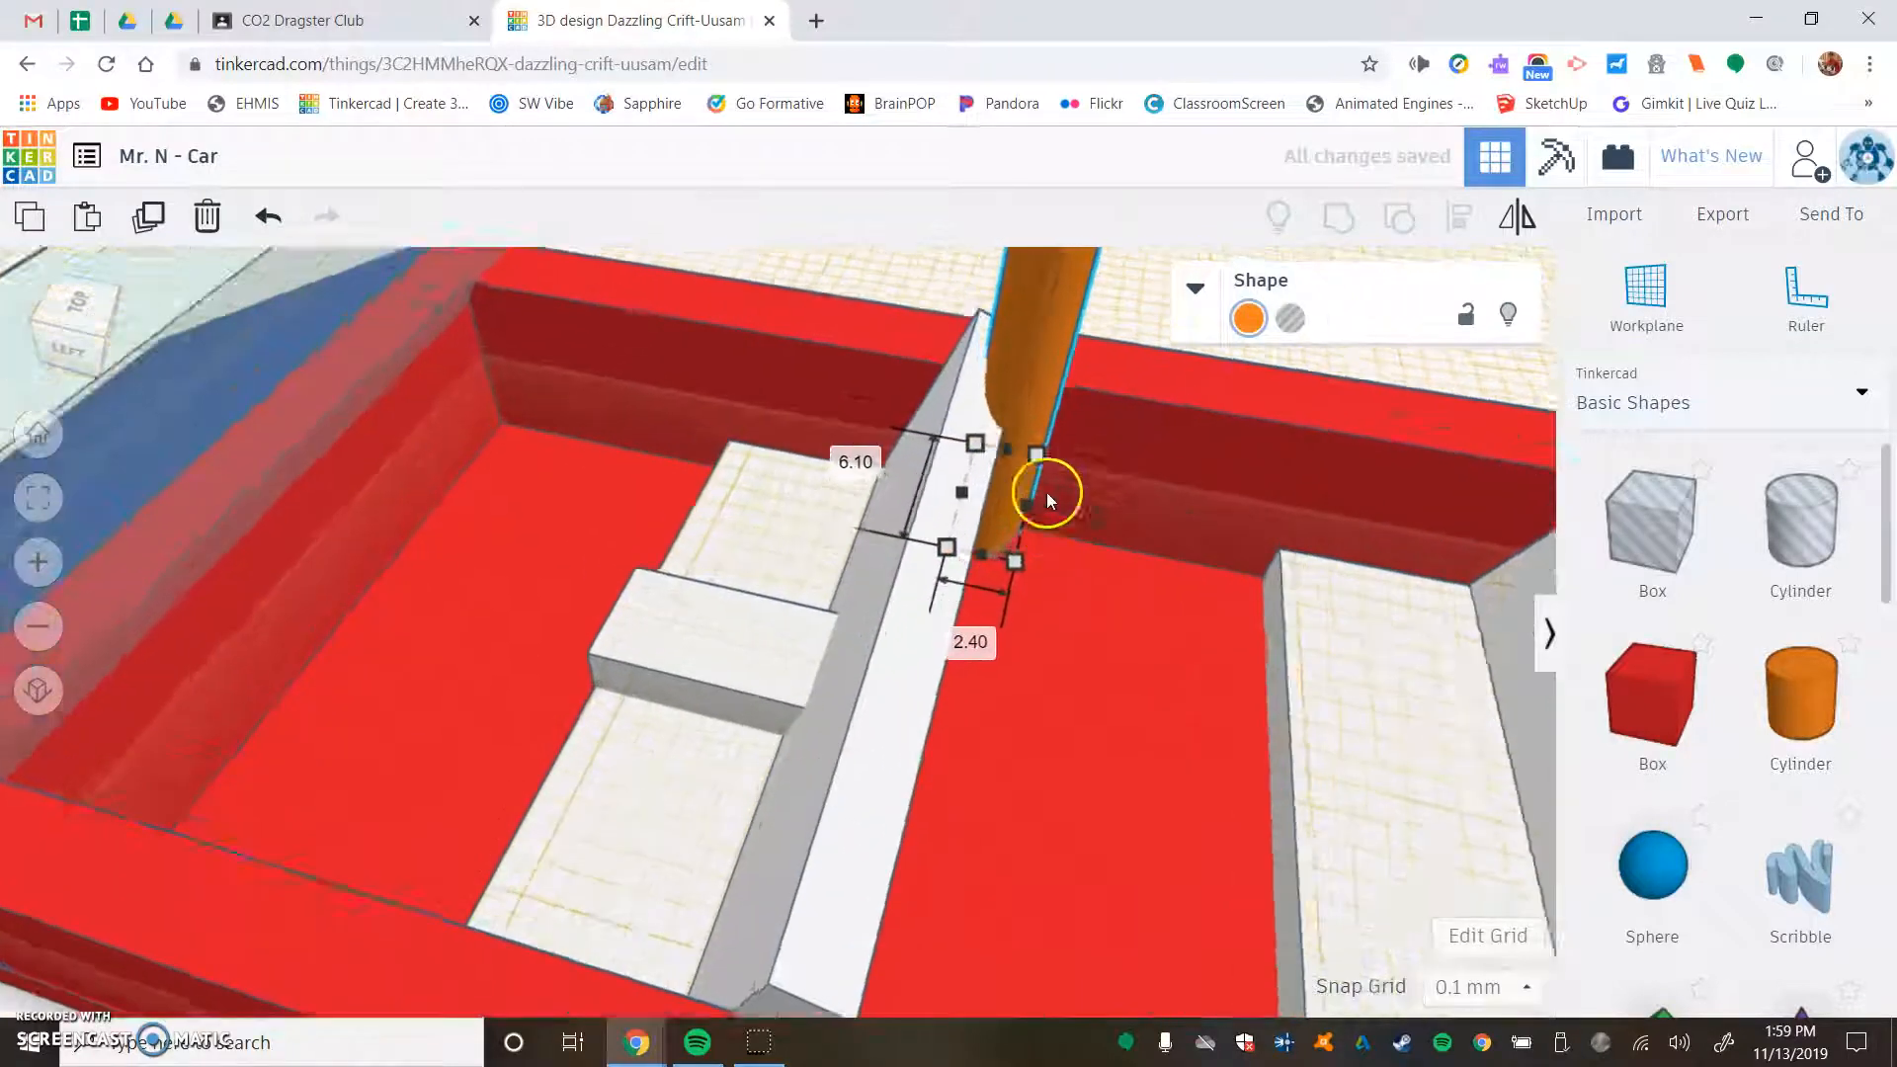
pyautogui.moveTo(1097, 335); pyautogui.dragTo(642, 507)
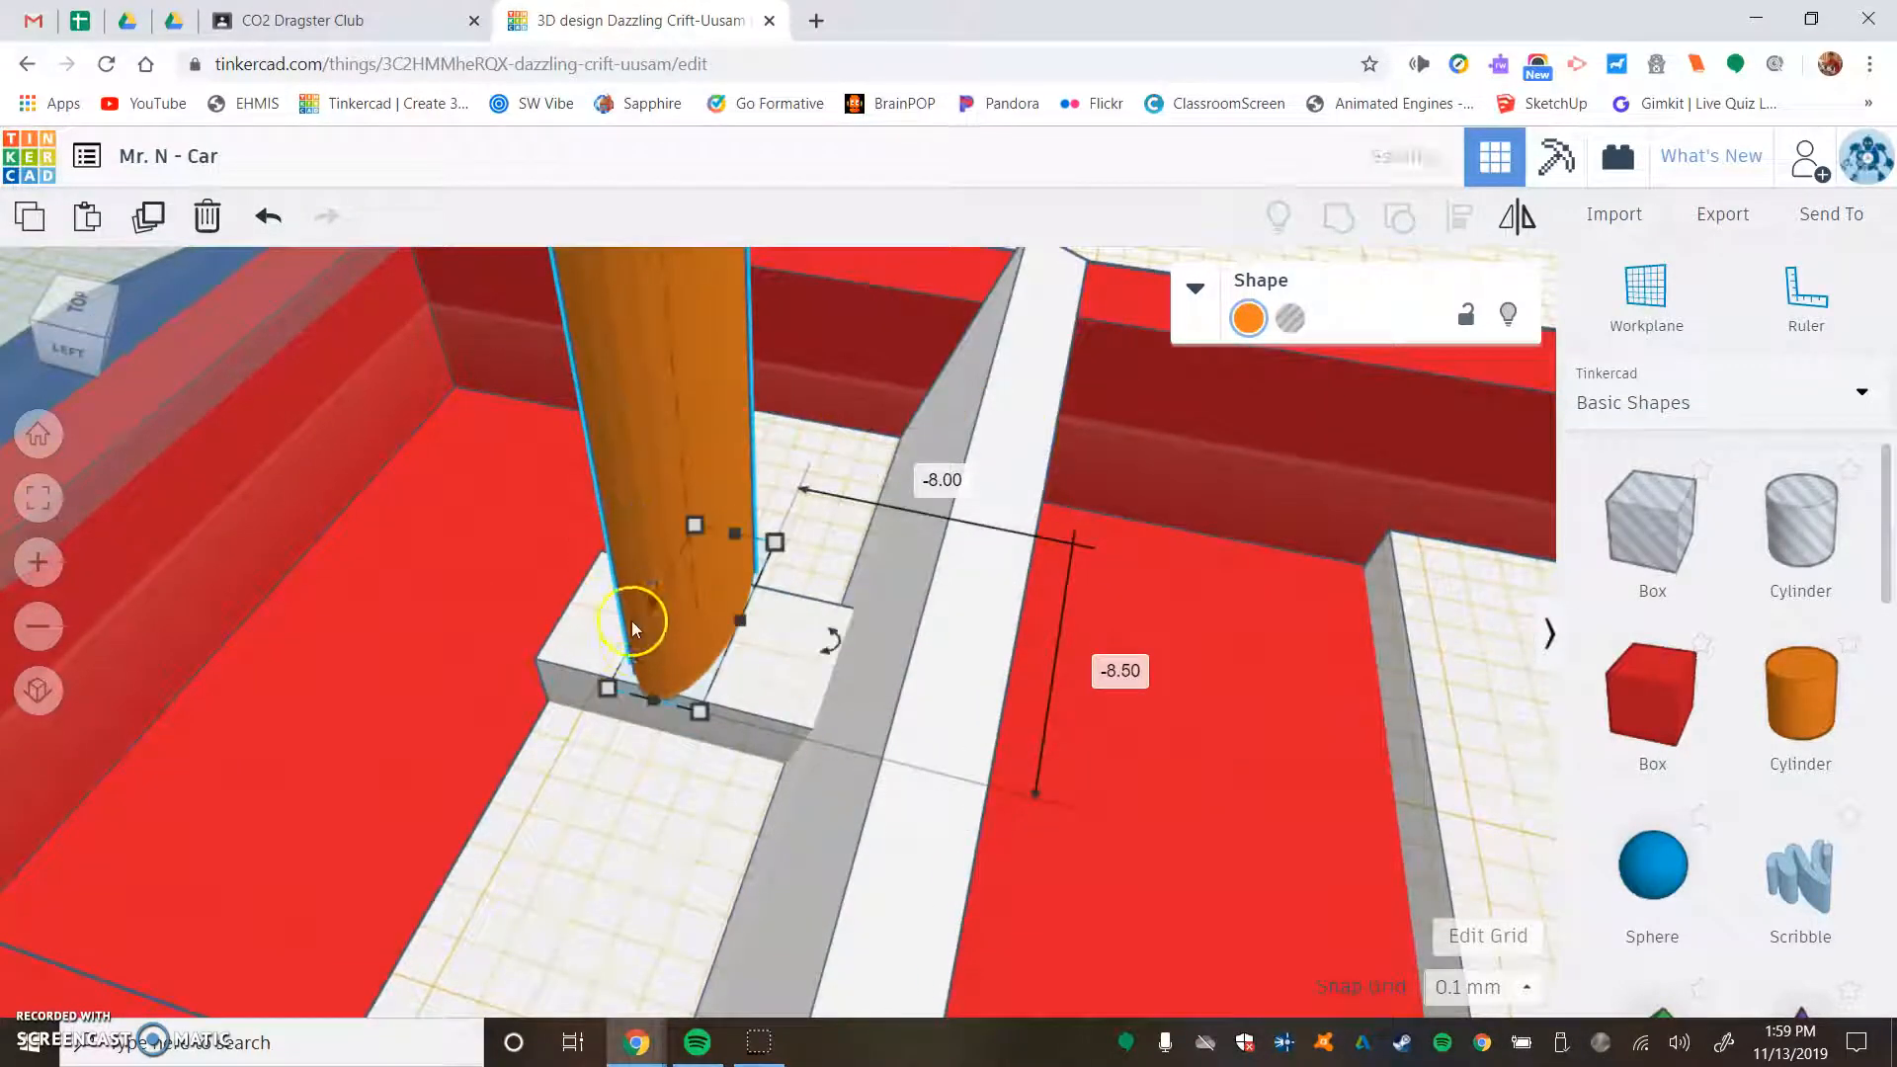
# - Shorten the cylinder's base and set both of its base dimensions to 2 mm
pyautogui.moveTo(652, 701); pyautogui.dragTo(702, 608)
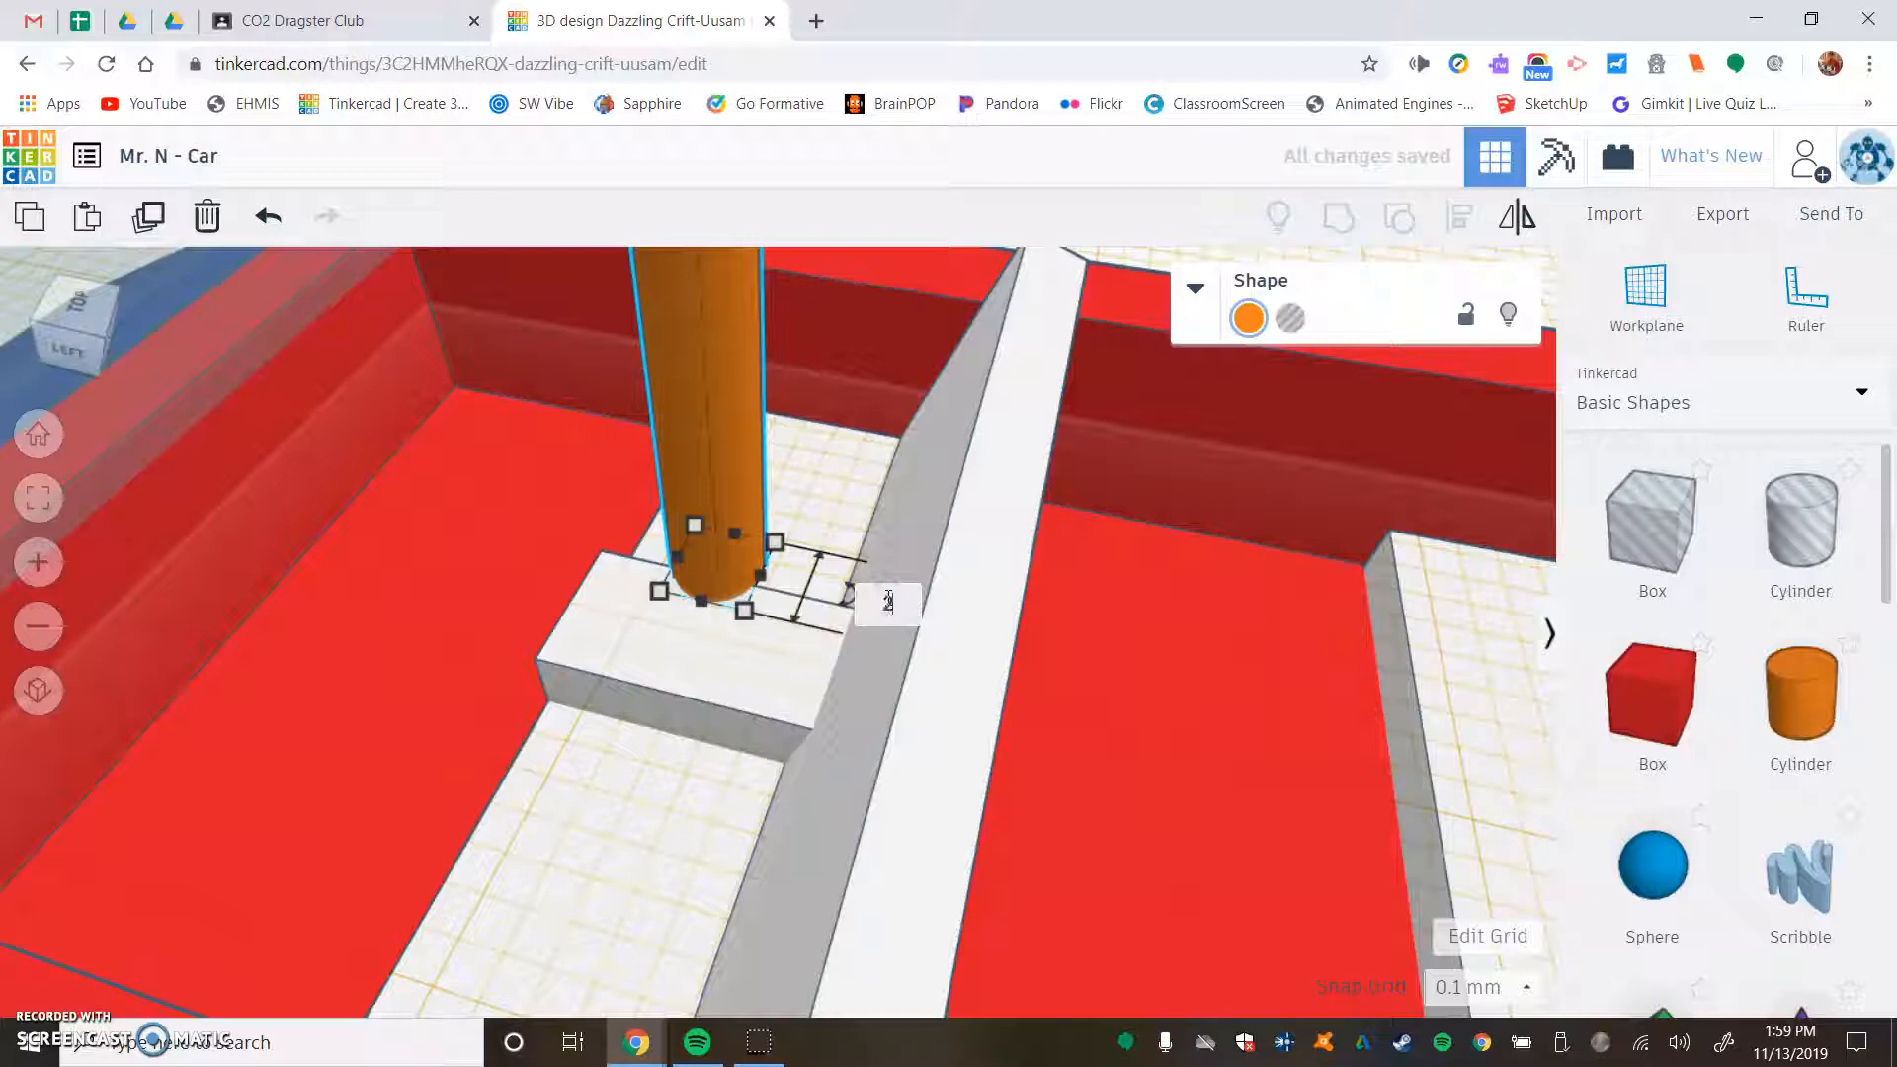
pyautogui.press('Return')
pyautogui.click(726, 596)
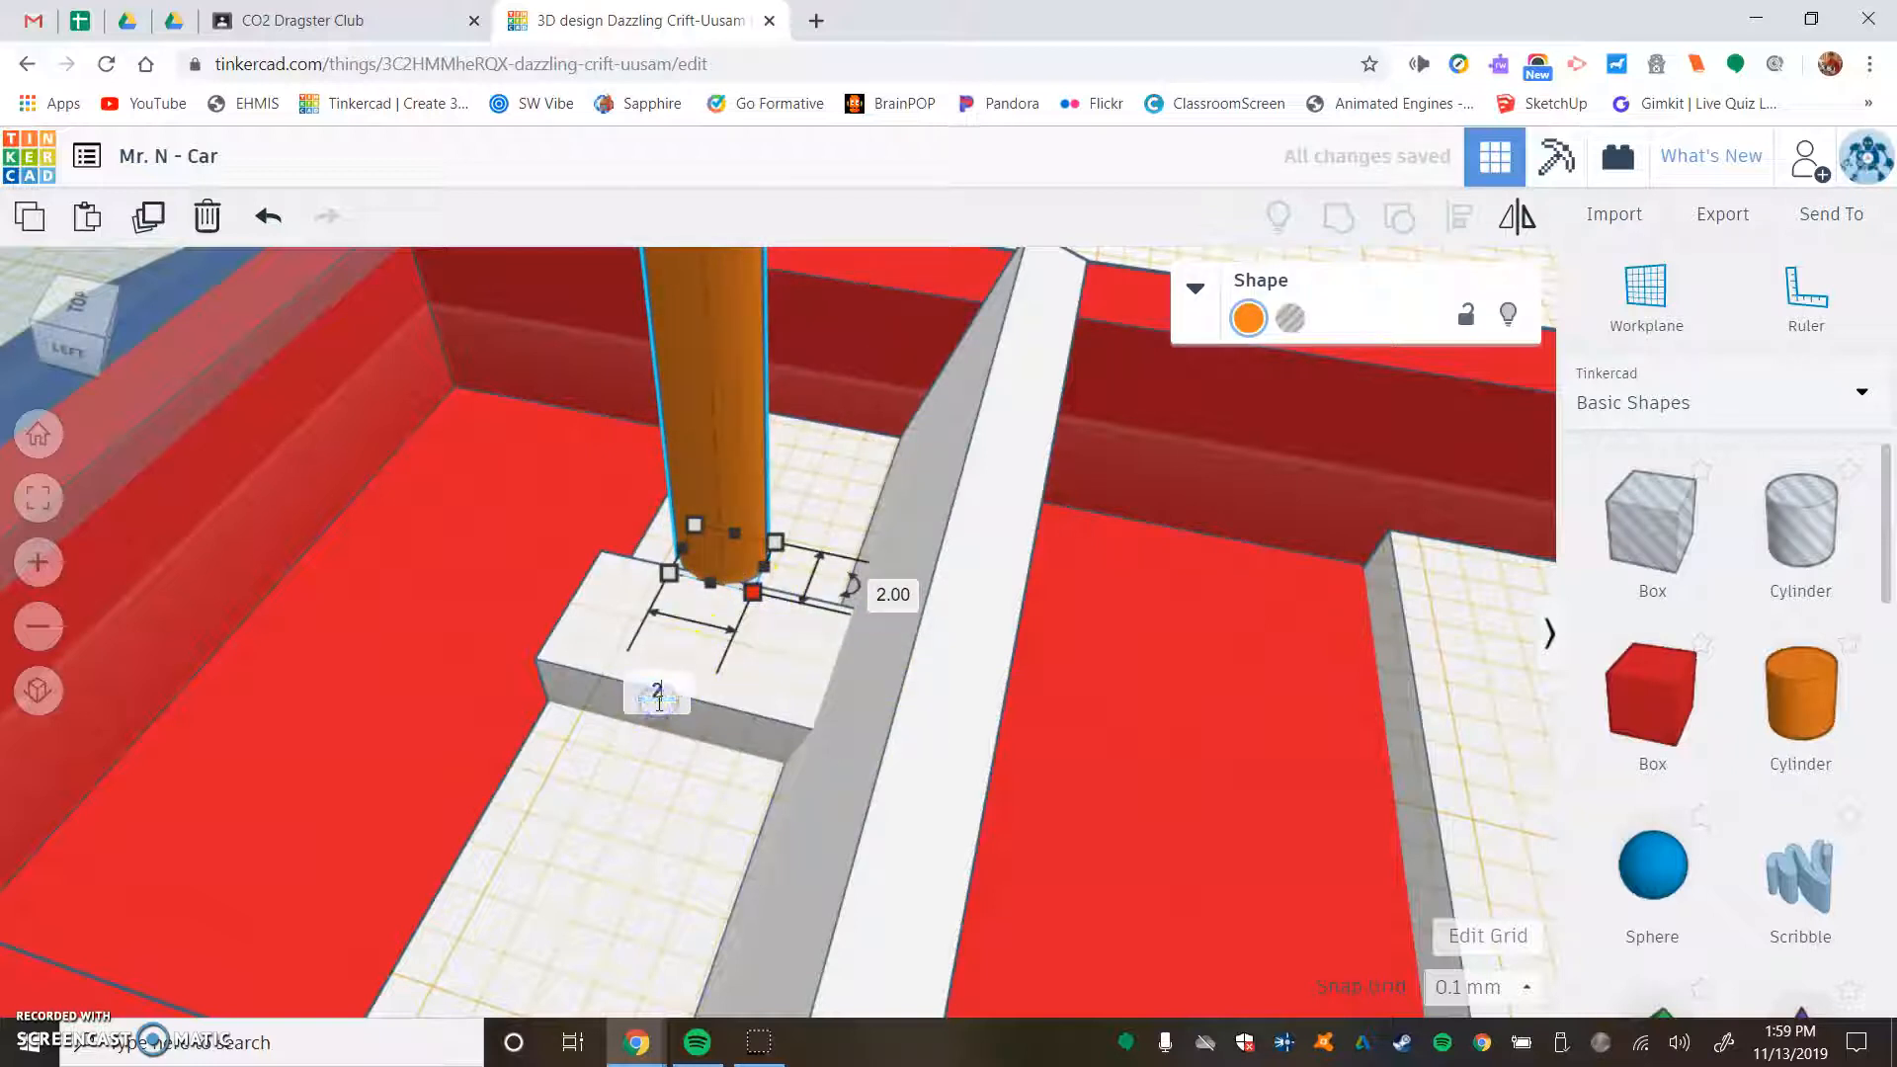
pyautogui.press('Return')
# - Set the cylinder's base width to 1.5 mm, reduce its depth to match, and move it to the console's front corner
pyautogui.moveTo(711, 450); pyautogui.dragTo(692, 690)
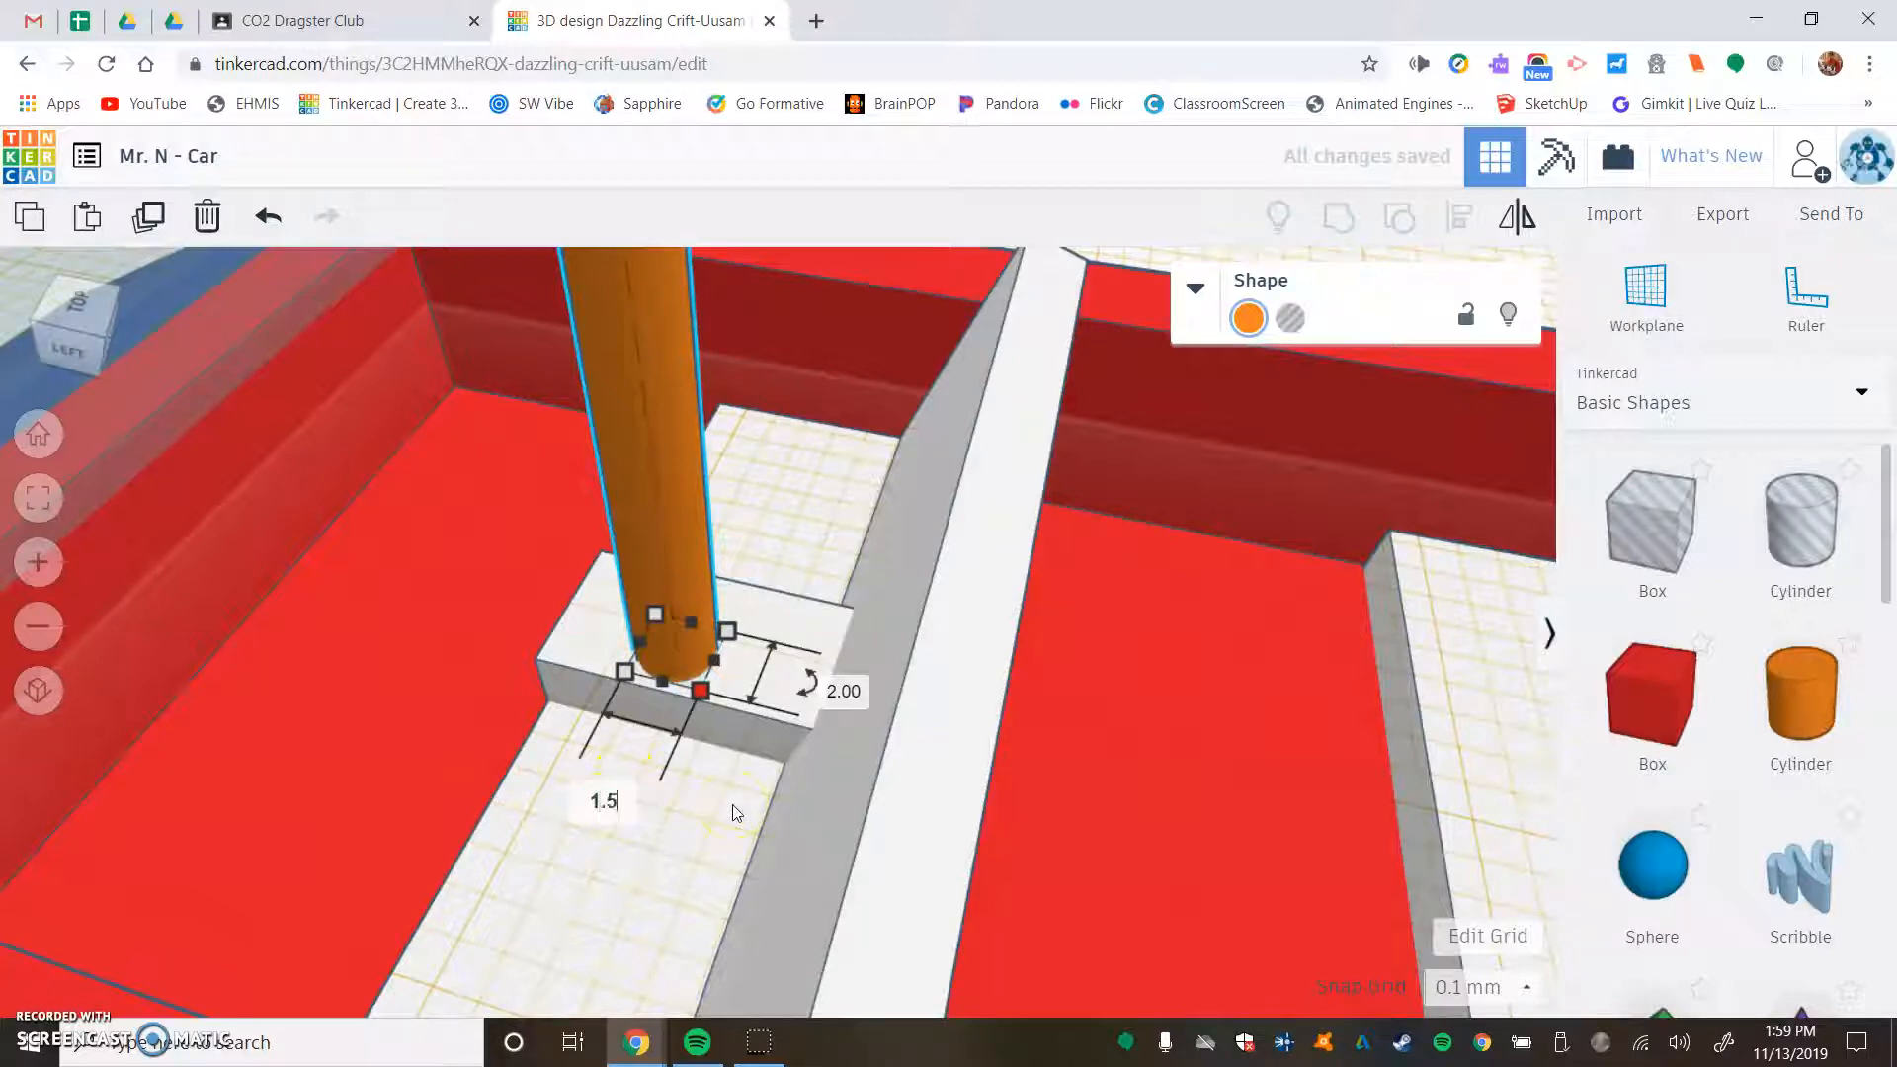
pyautogui.click(816, 692)
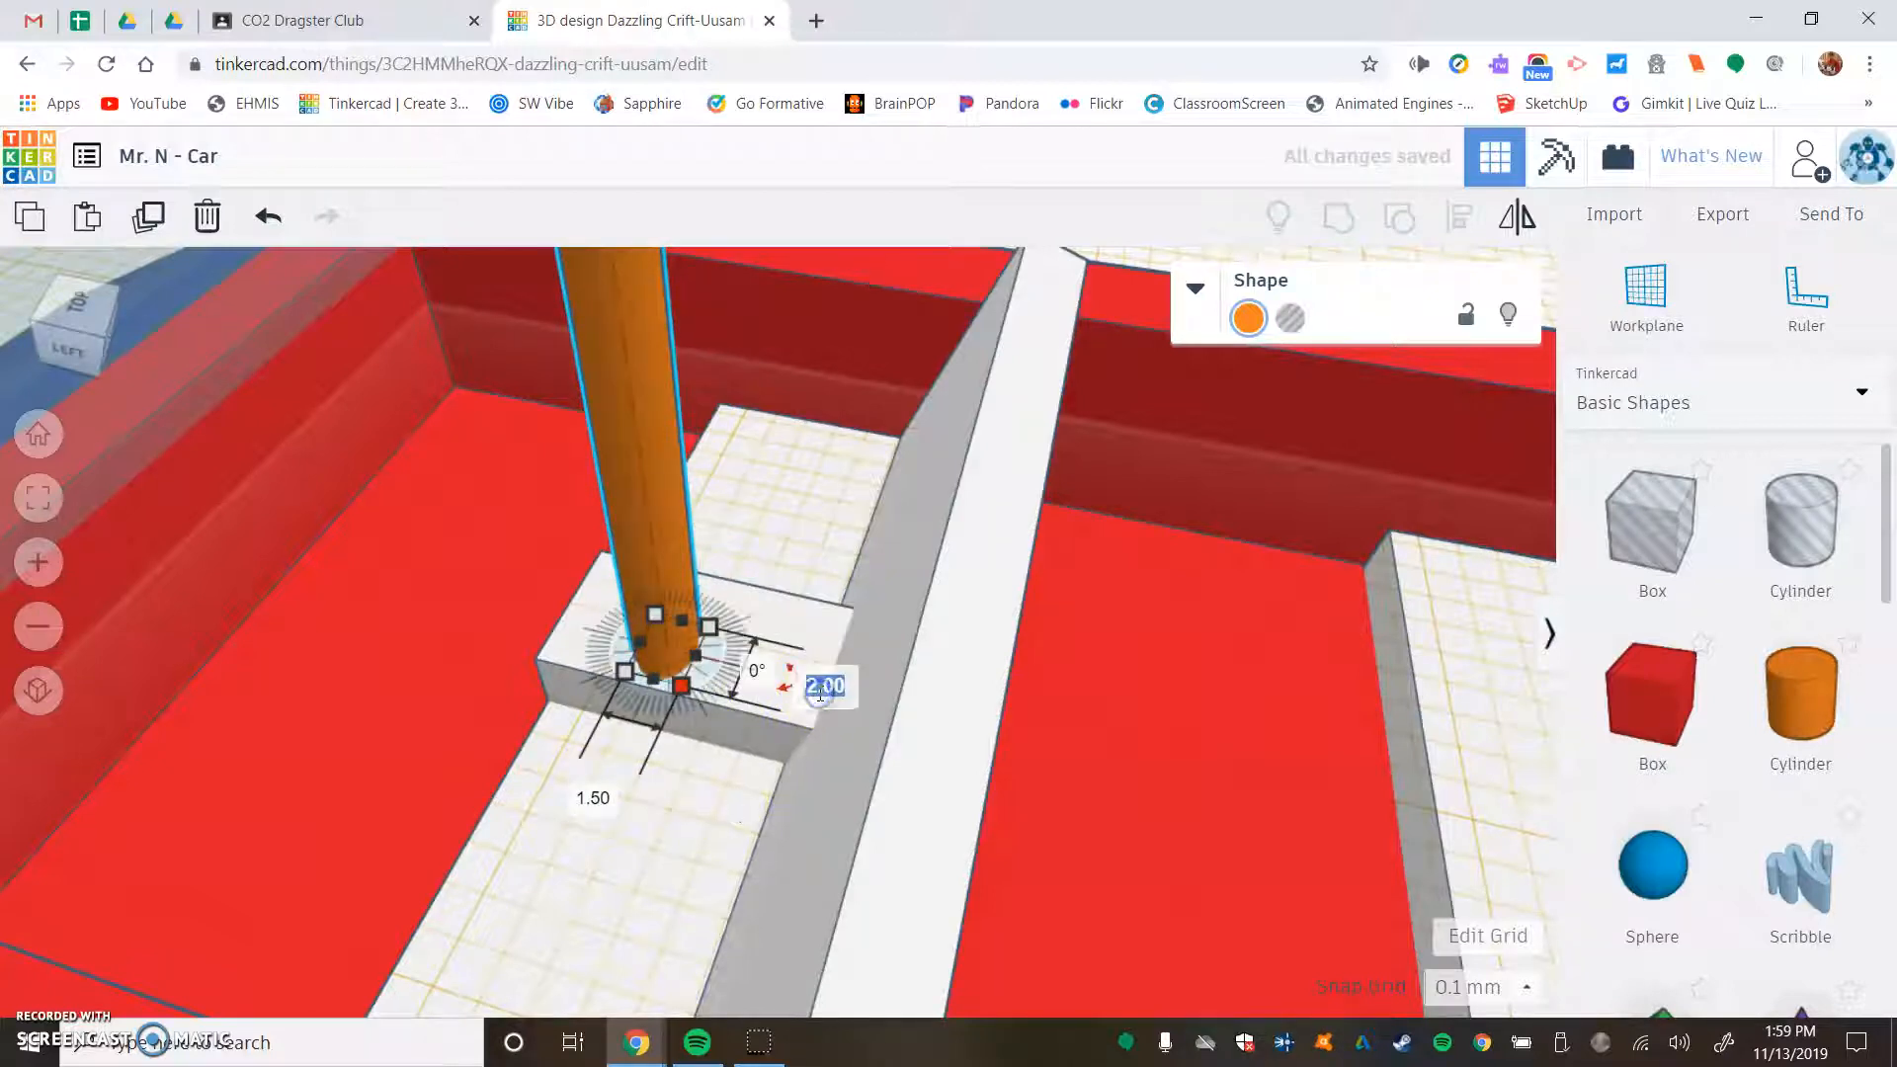
pyautogui.press('Return')
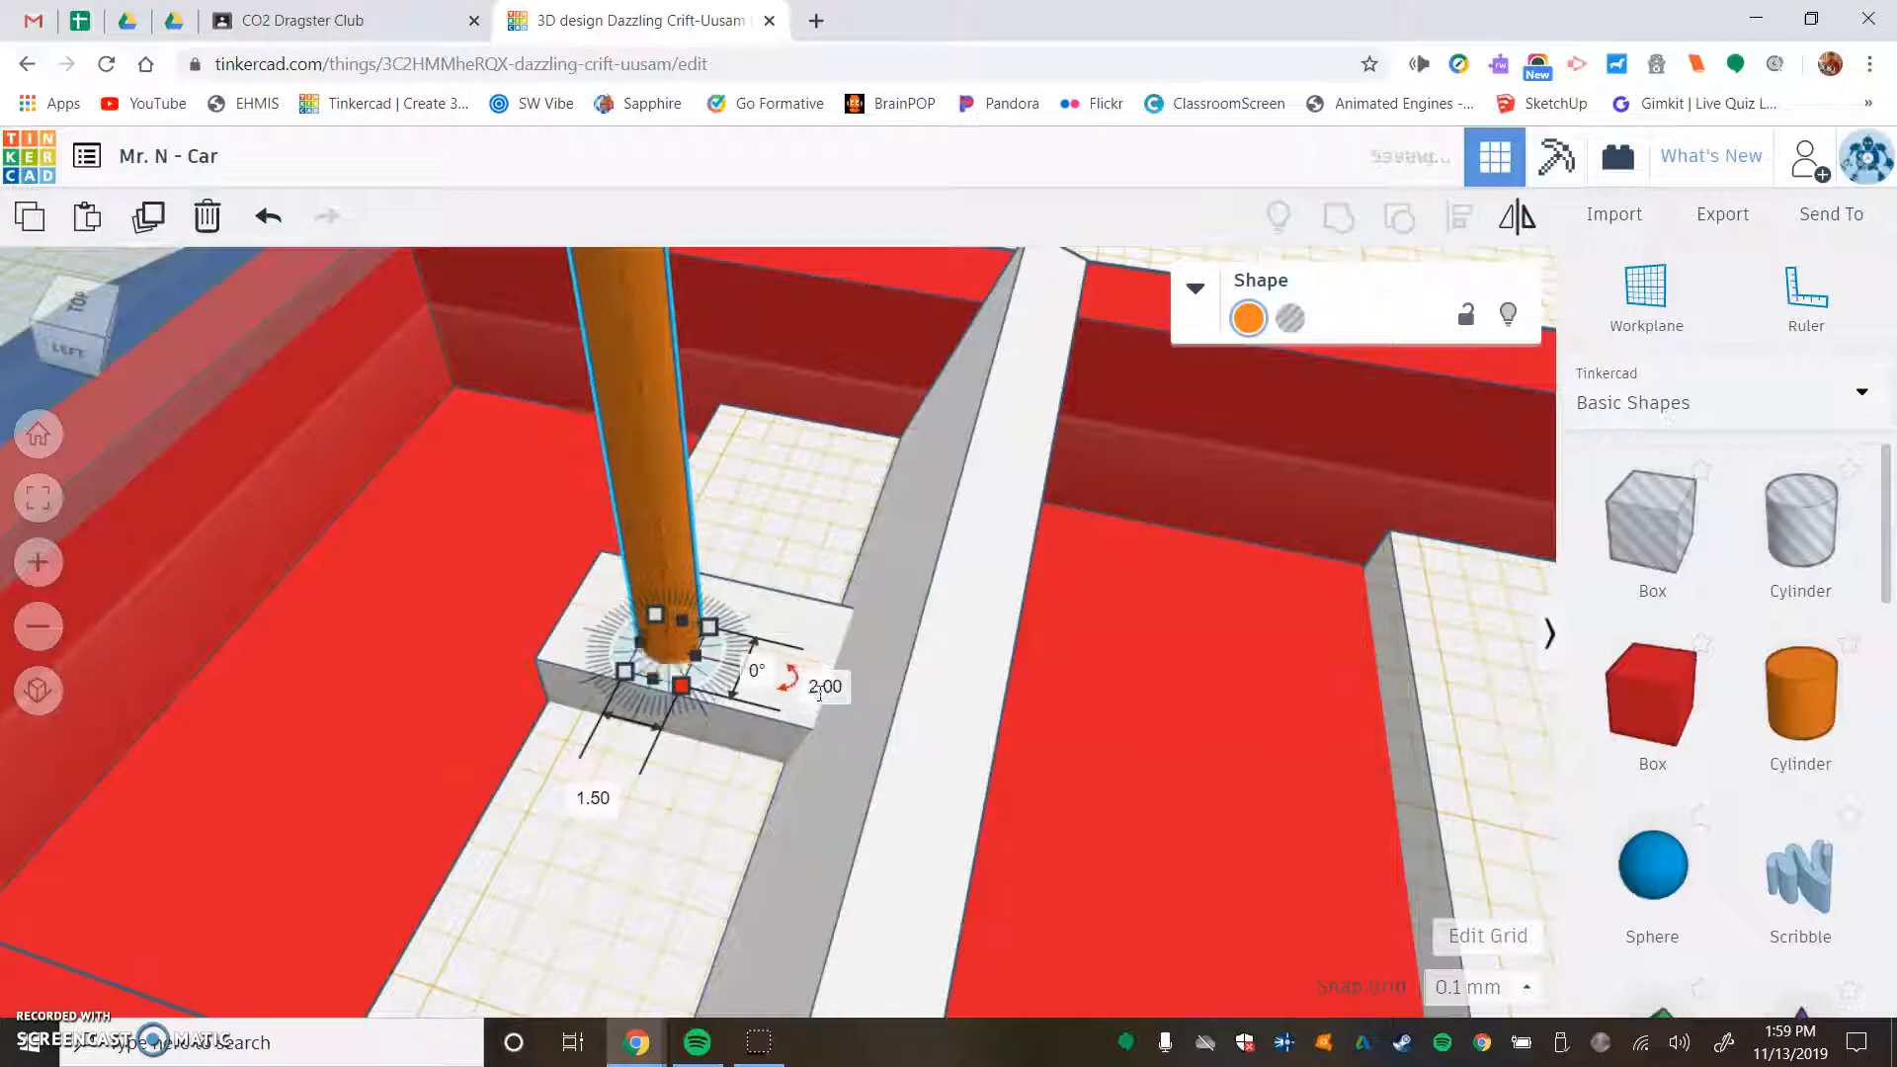
pyautogui.moveTo(673, 542); pyautogui.dragTo(599, 543)
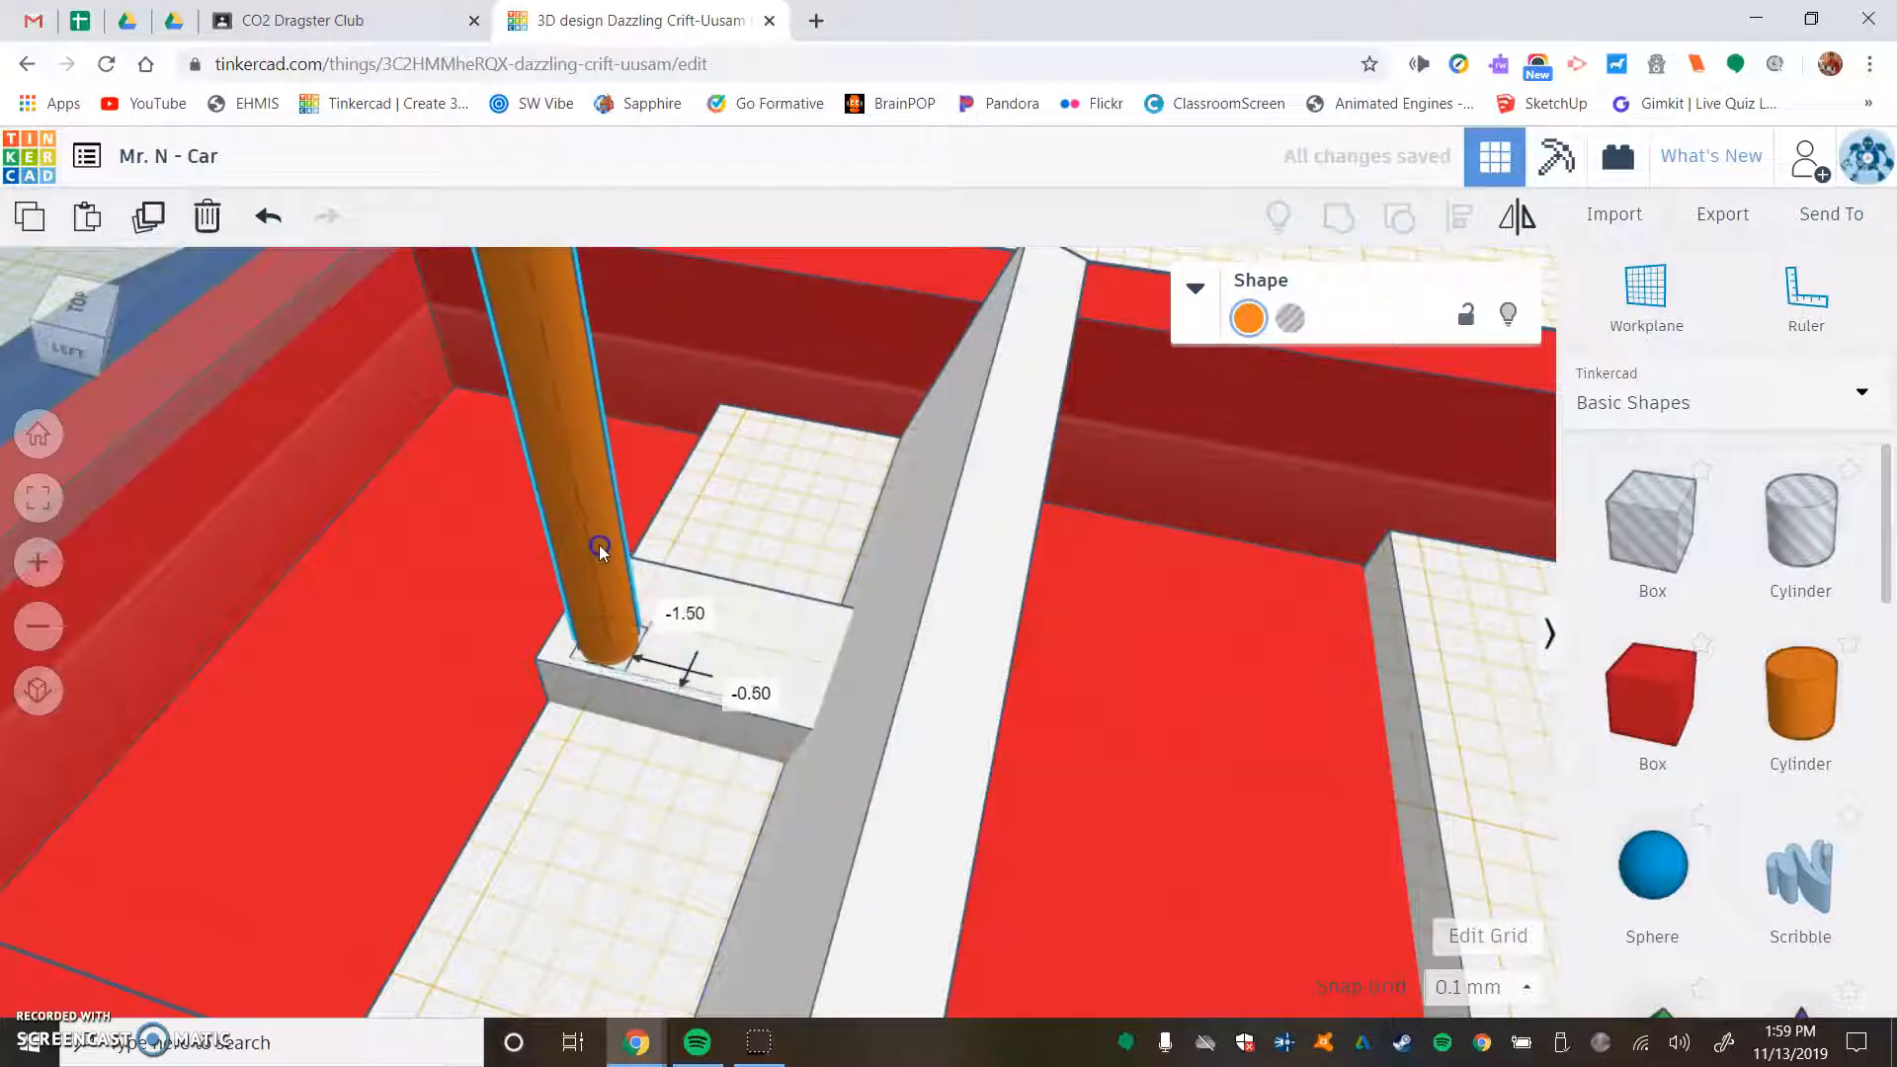
# - Turn the cylinder into a hole and lower it 2.1 mm into the console
pyautogui.click(1290, 321)
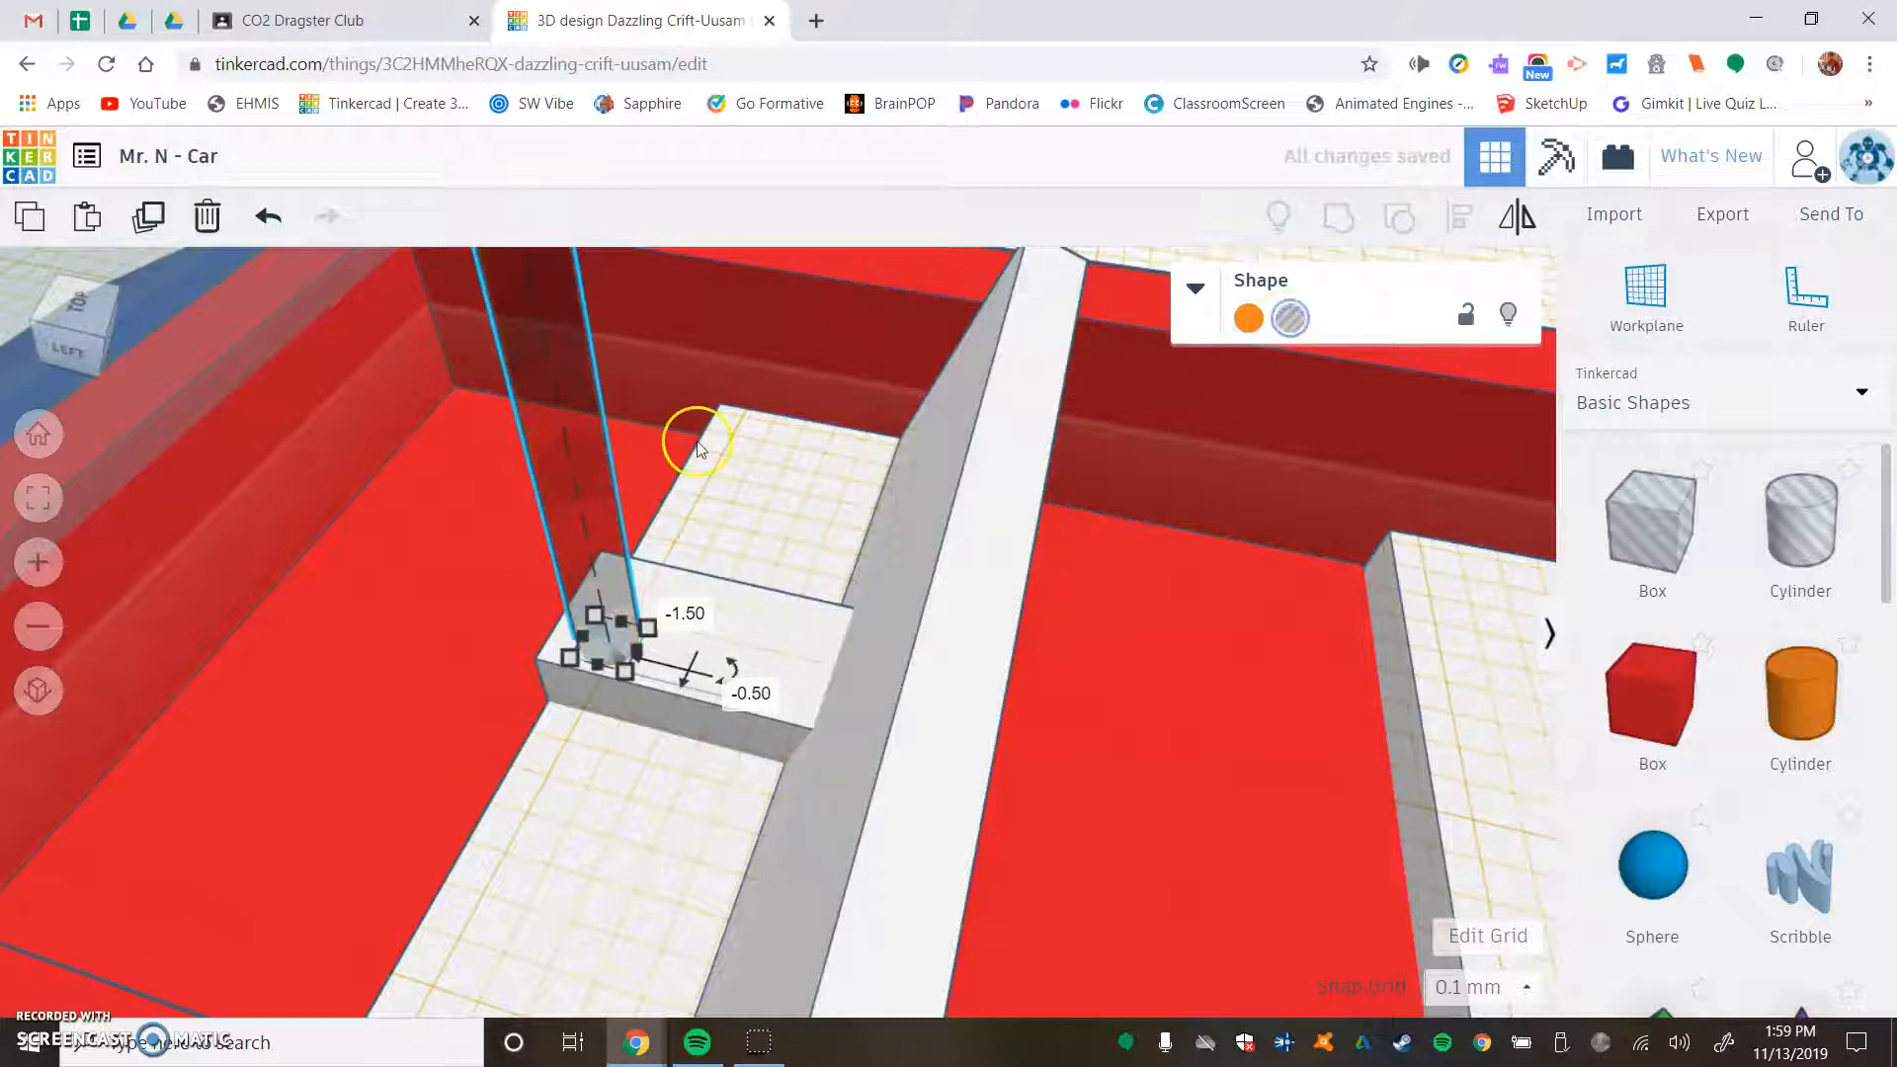
pyautogui.scroll(-10, 696, 450)
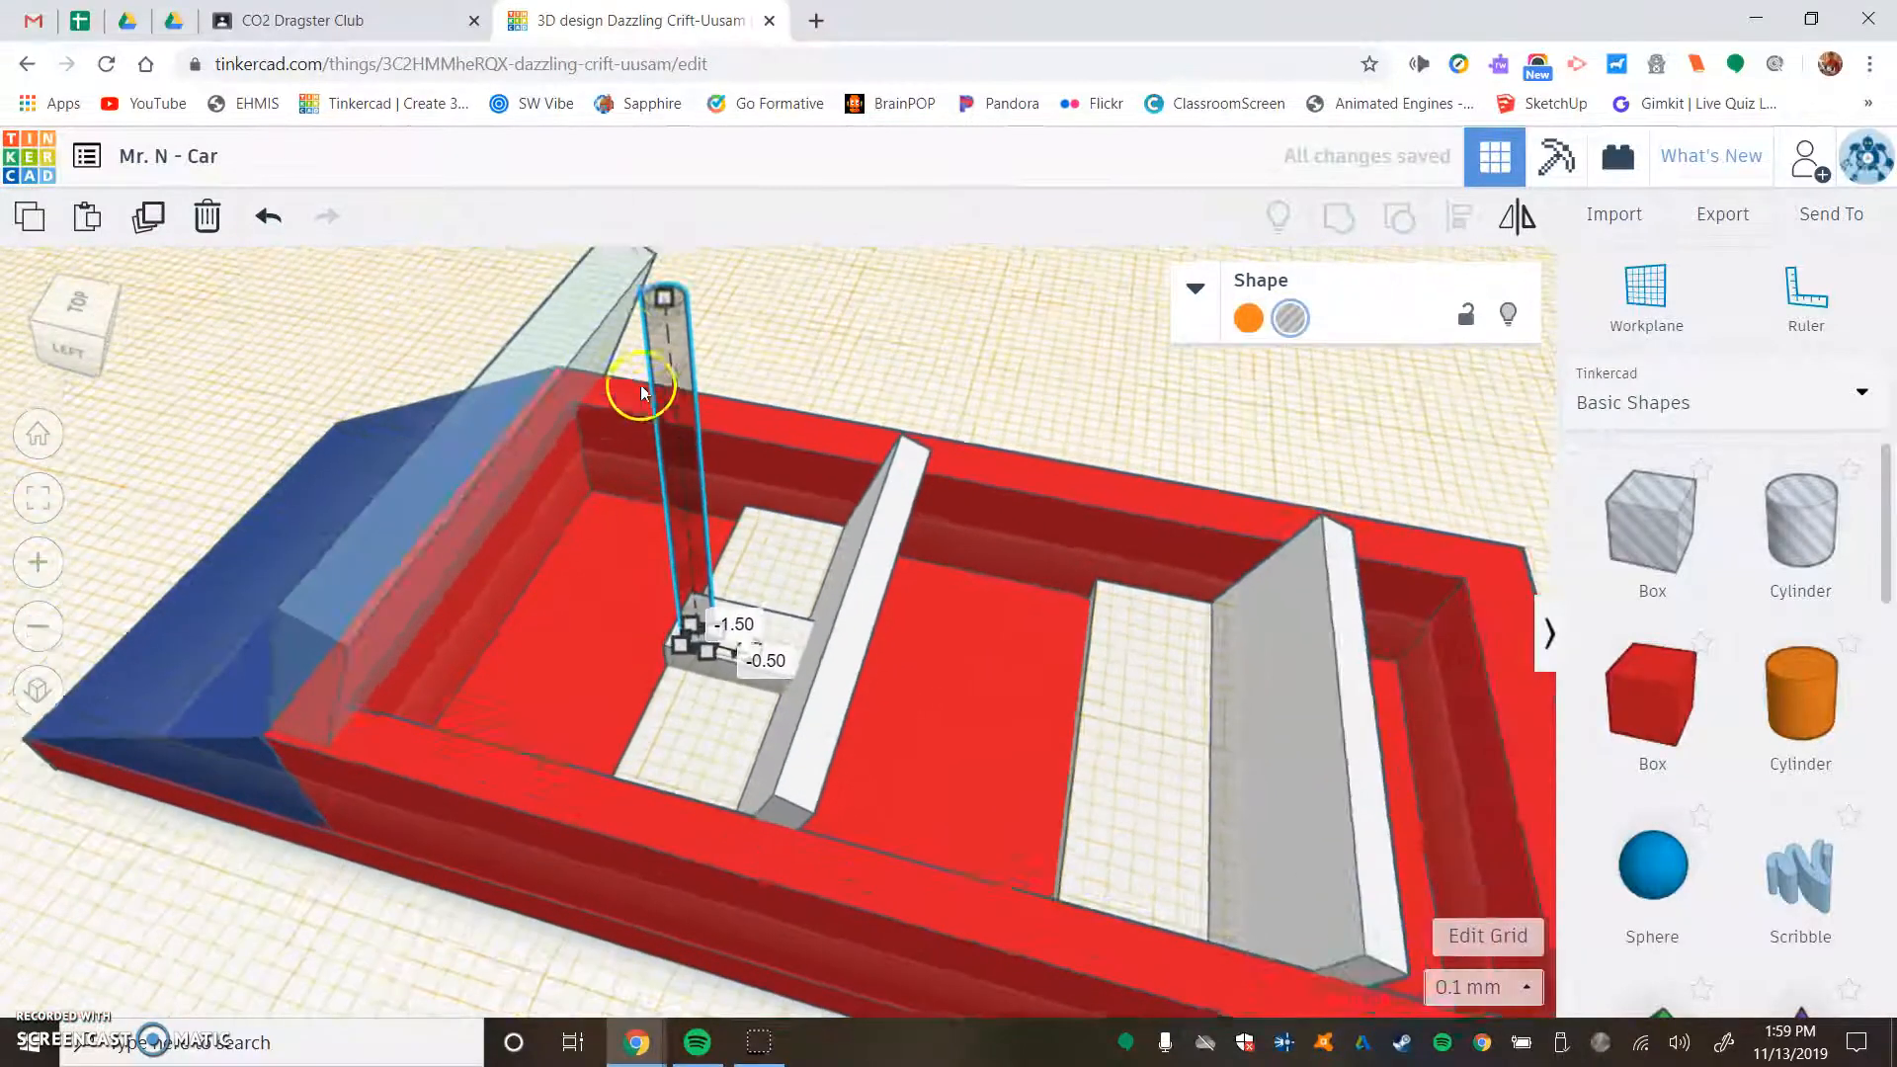
pyautogui.moveTo(657, 254); pyautogui.dragTo(665, 308)
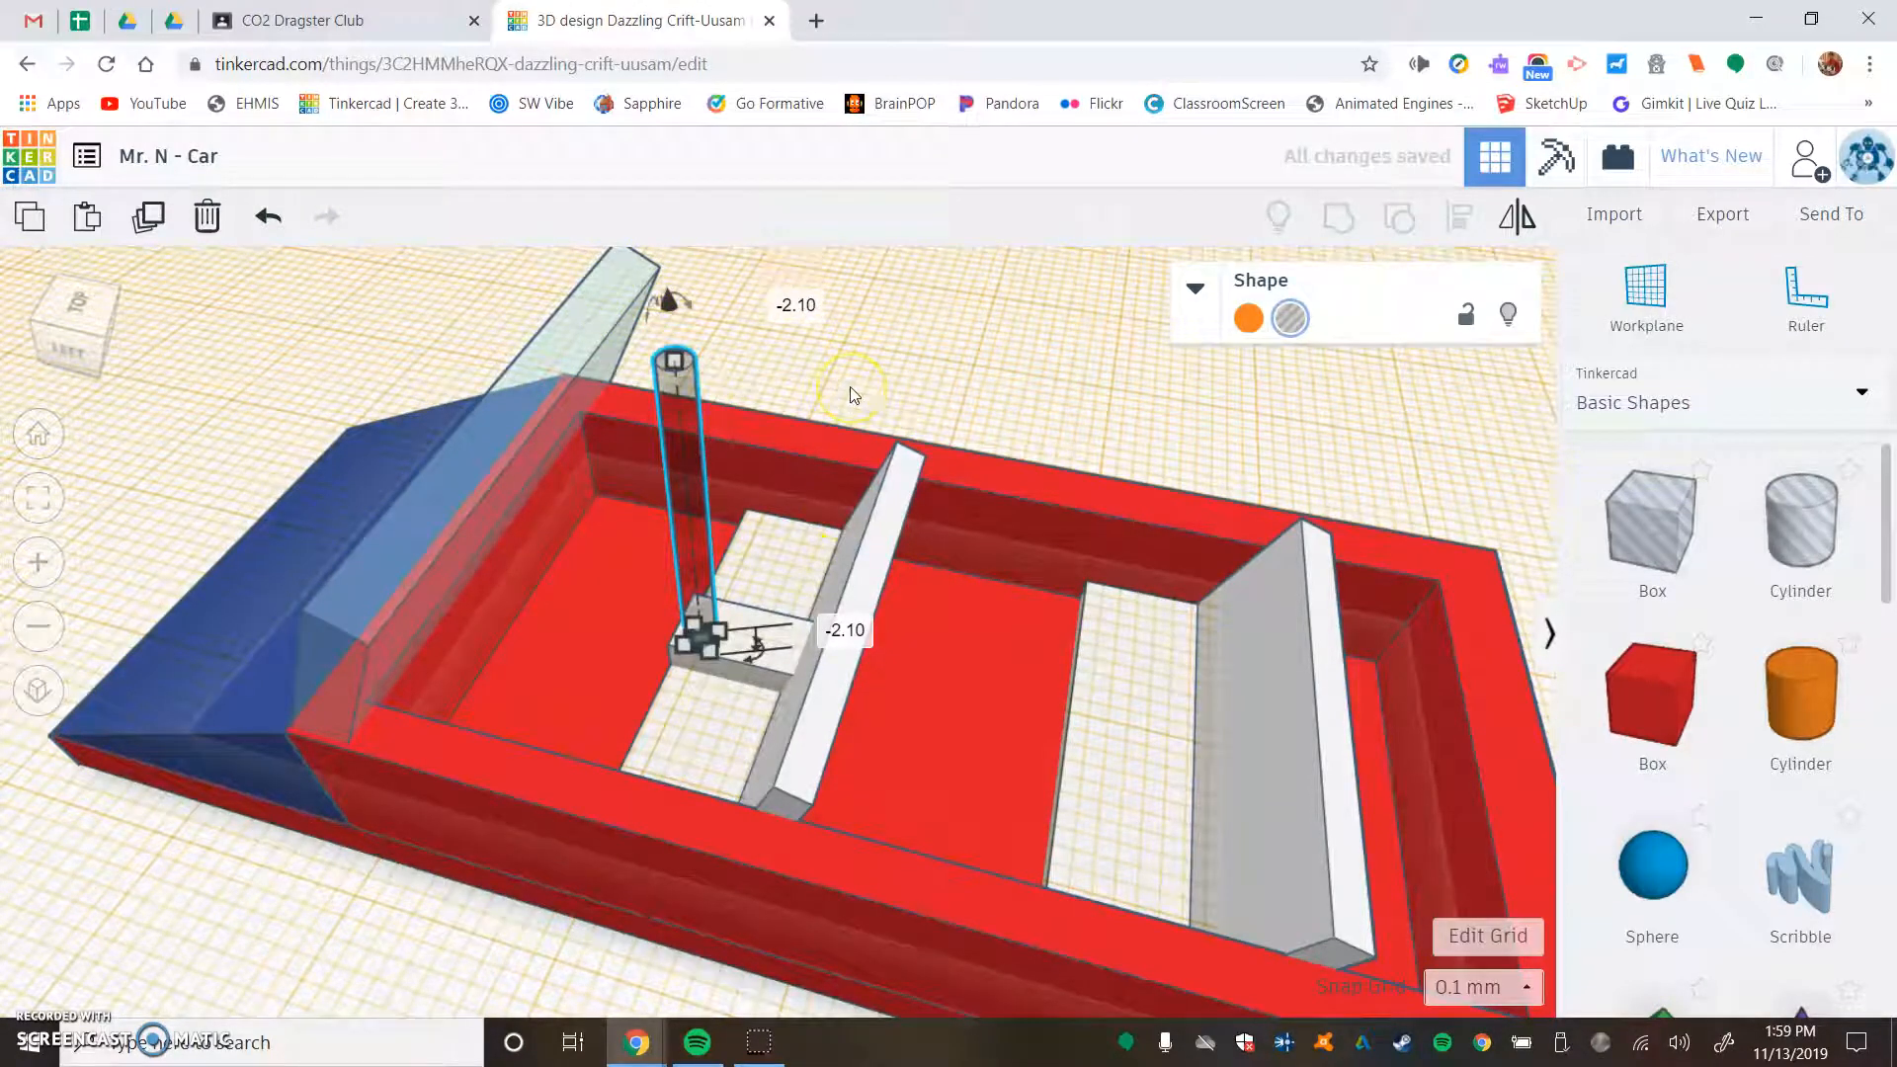
# - Paste a copy of the hole cylinder and position it beside the first at the console's front edge
pyautogui.hotkey('ctrl', 'v')
pyautogui.moveTo(825, 356); pyautogui.dragTo(725, 466, button='right')
pyautogui.scroll(5, 876, 500)
pyautogui.press('Right')
pyautogui.press('Right')
pyautogui.press('Right')
pyautogui.press('Right')
pyautogui.press('Right')
pyautogui.press('Up')
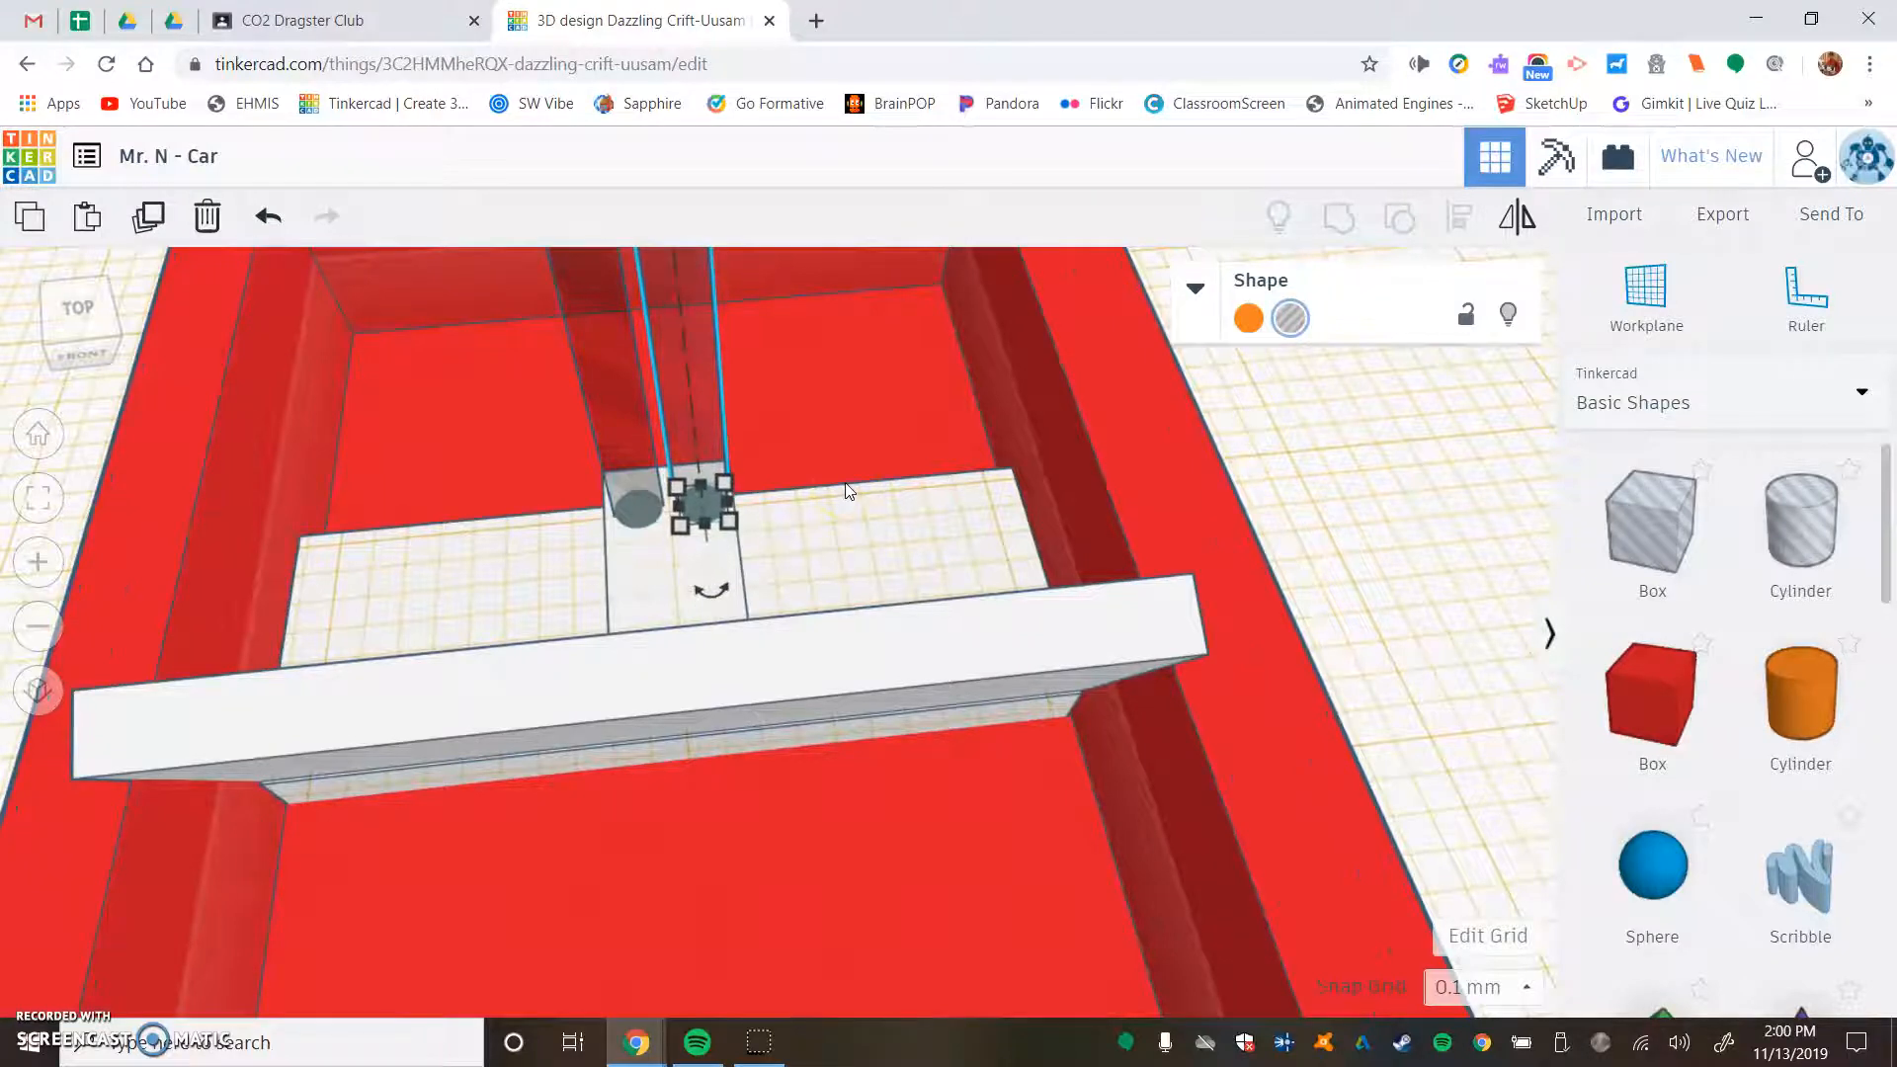
# - Group both hole cylinders with the white console to cut two cup holders into it
pyautogui.moveTo(477, 571); pyautogui.dragTo(776, 575, button='right')
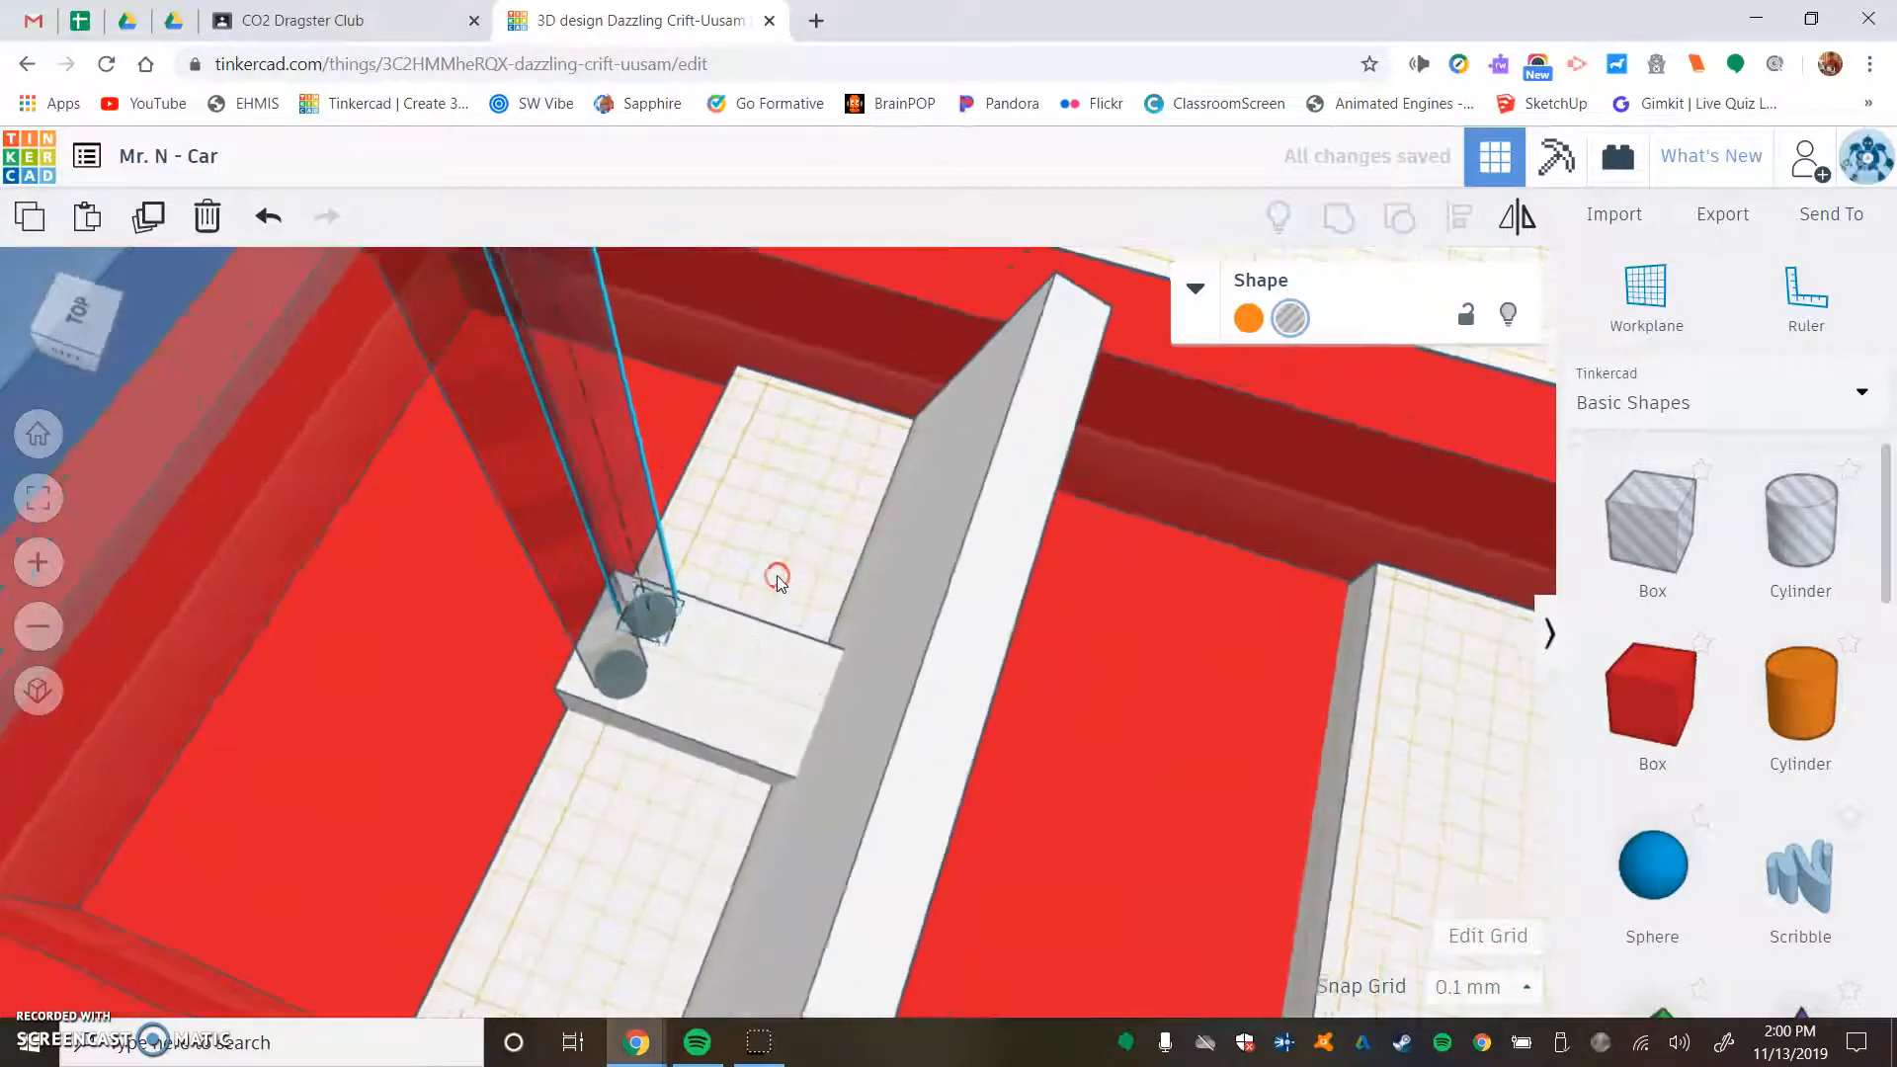
pyautogui.scroll(-2, 776, 575)
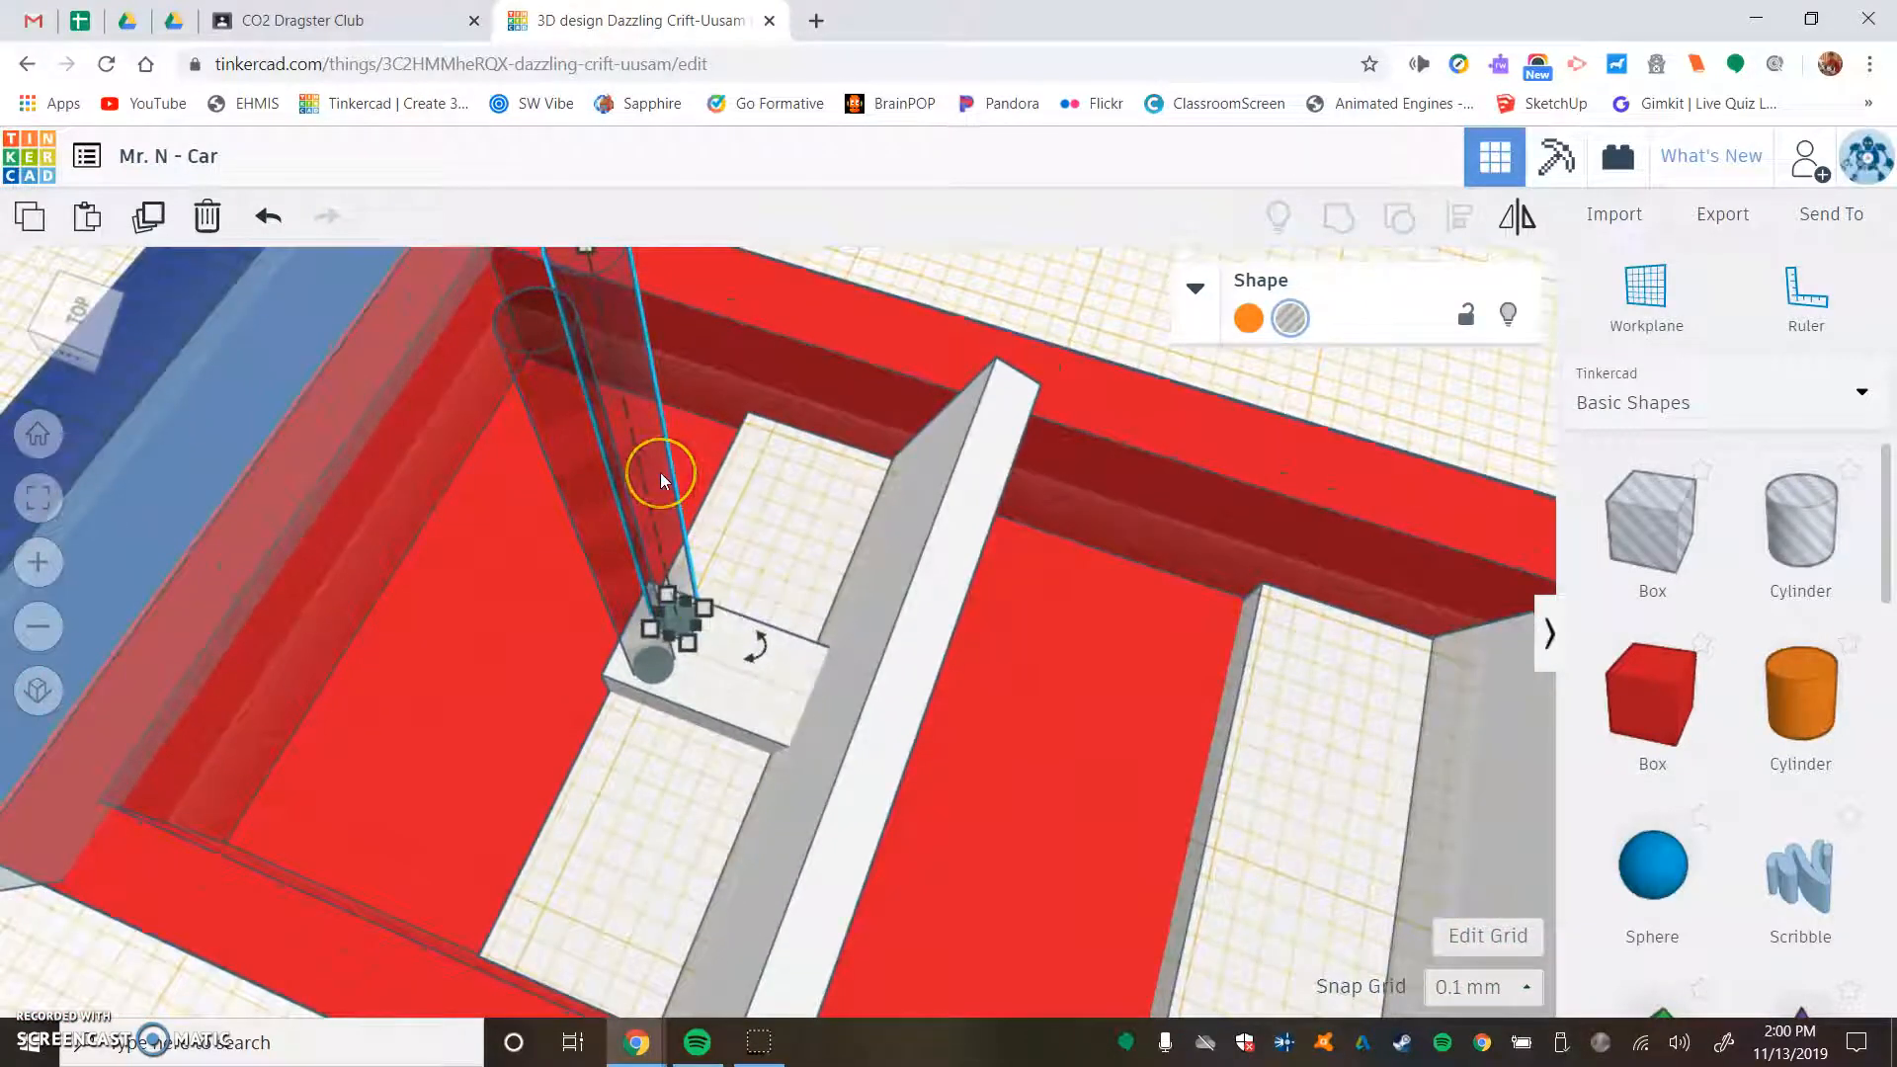
pyautogui.keyDown('shift'); pyautogui.click(594, 506); pyautogui.keyUp('shift')
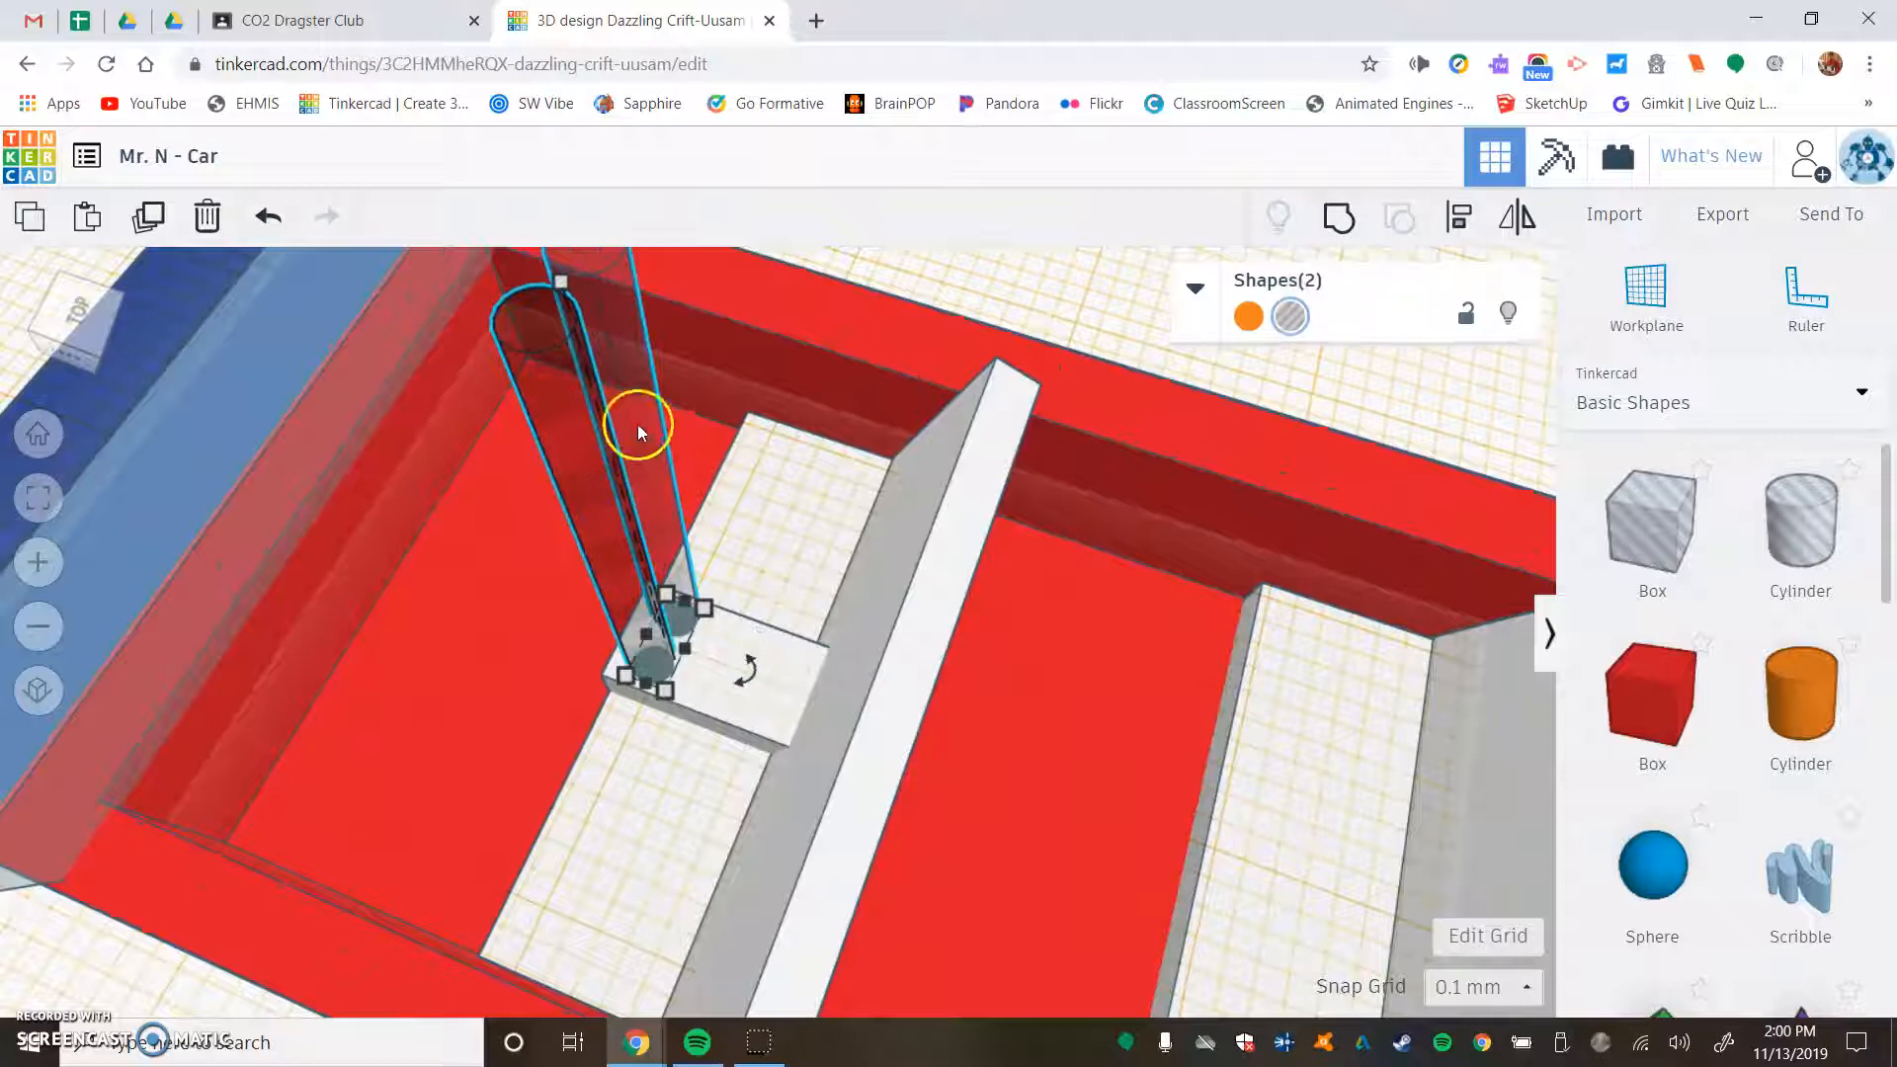
pyautogui.keyDown('shift'); pyautogui.click(785, 652); pyautogui.keyUp('shift')
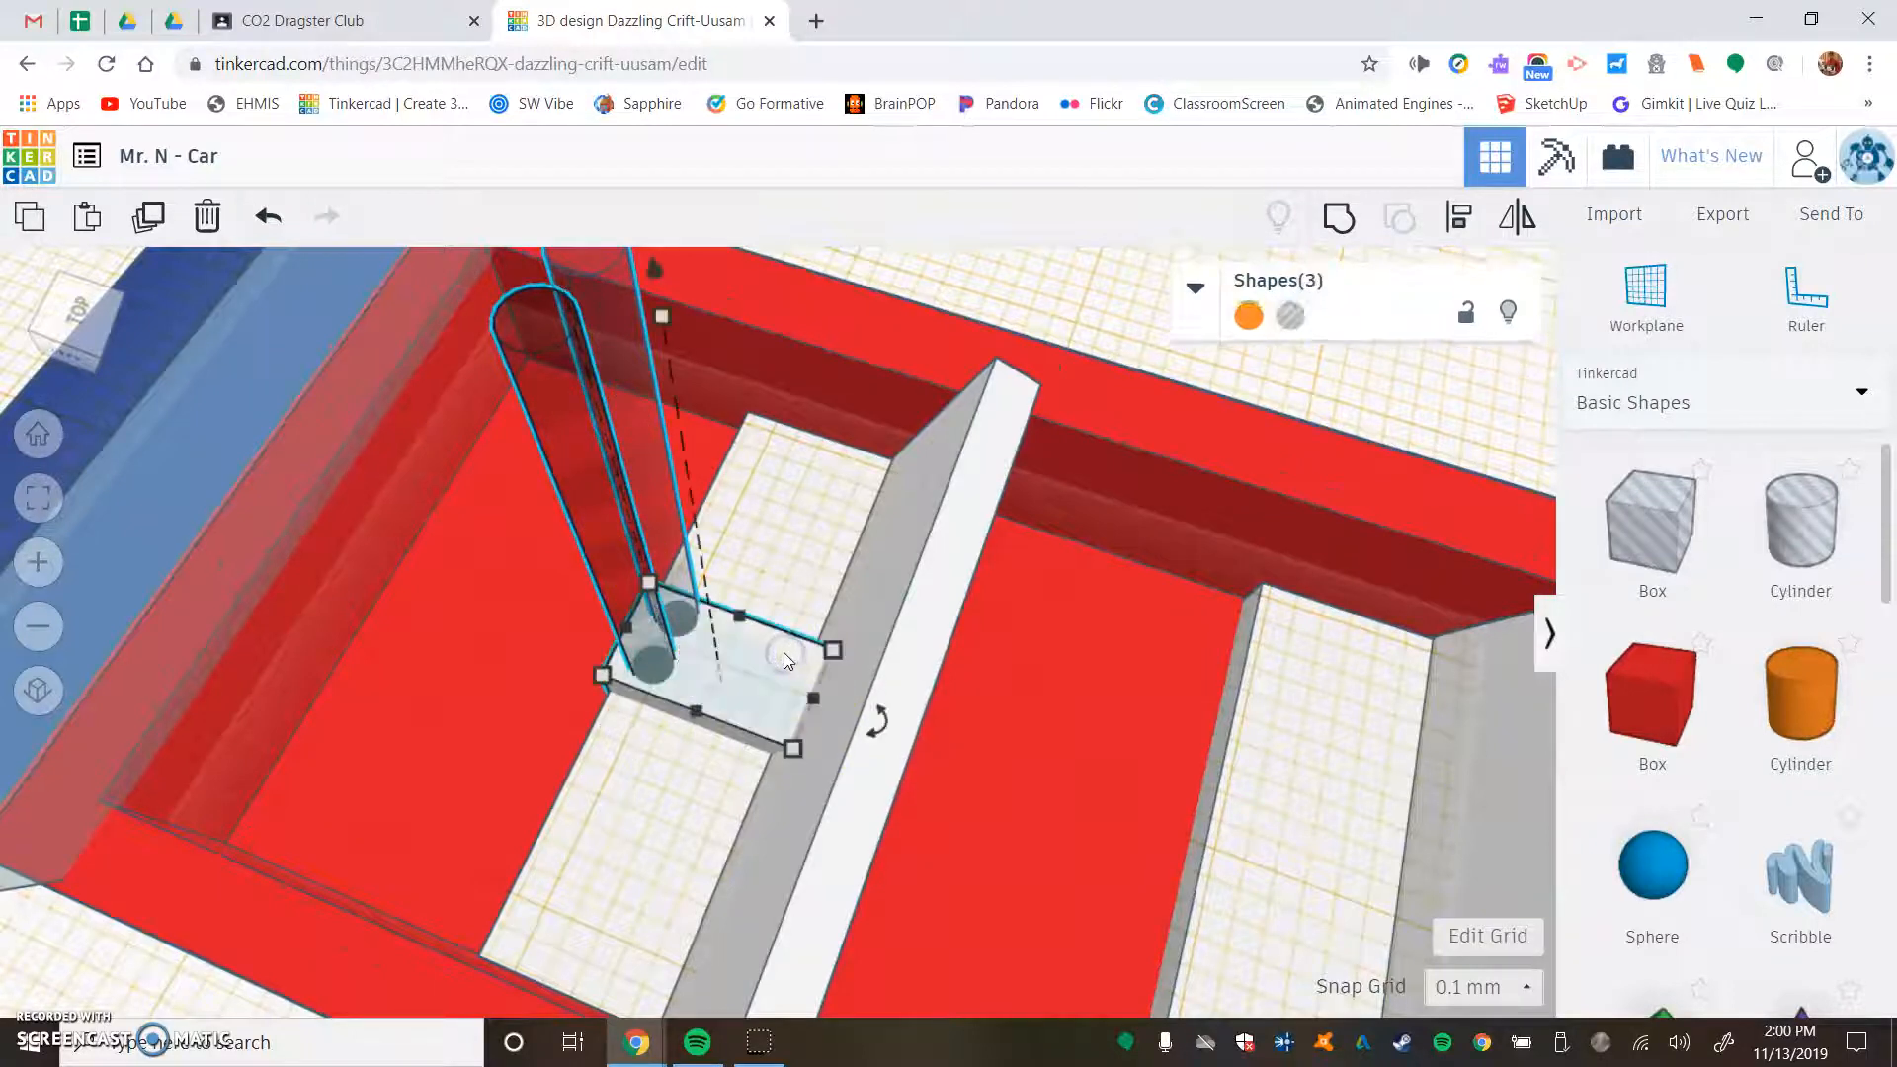
pyautogui.click(1340, 234)
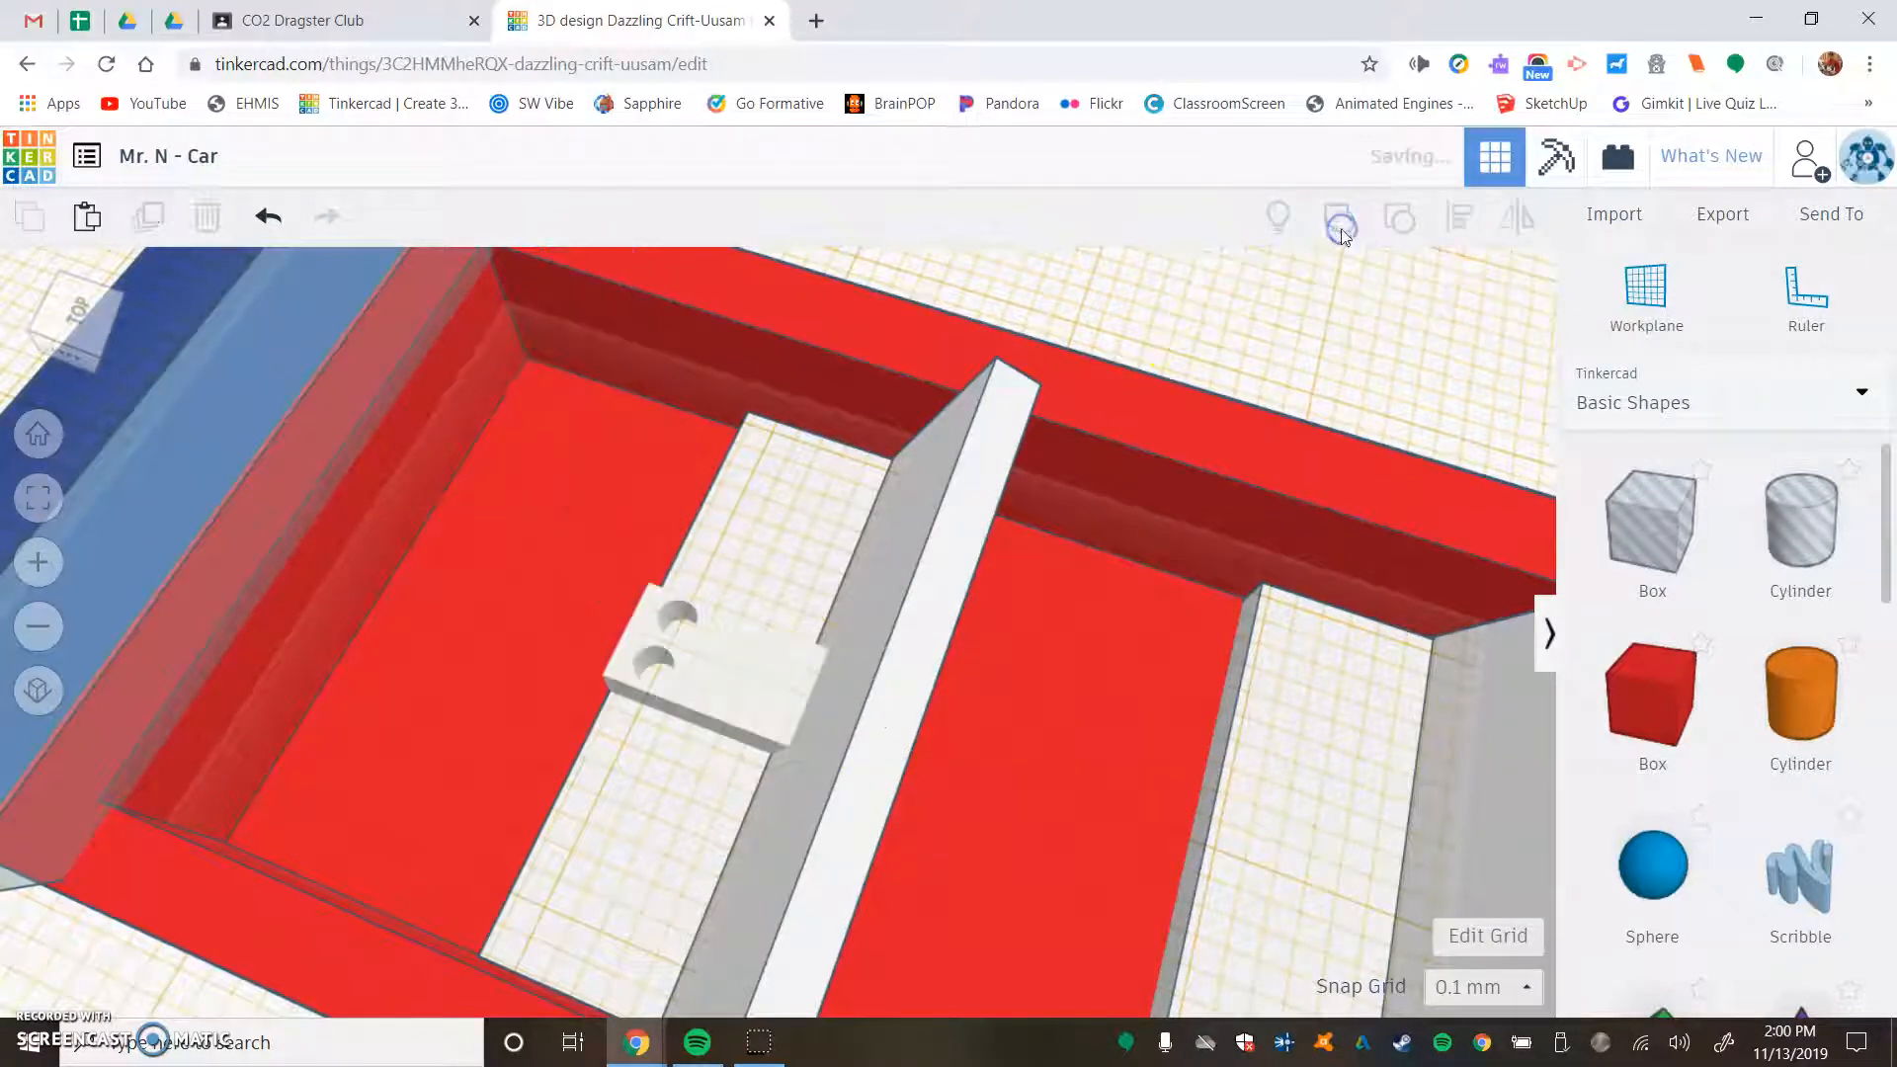
# - Return the workplane to the default base grid and deselect the console
pyautogui.moveTo(447, 717); pyautogui.dragTo(662, 605, button='right')
pyautogui.scroll(-5, 667, 549)
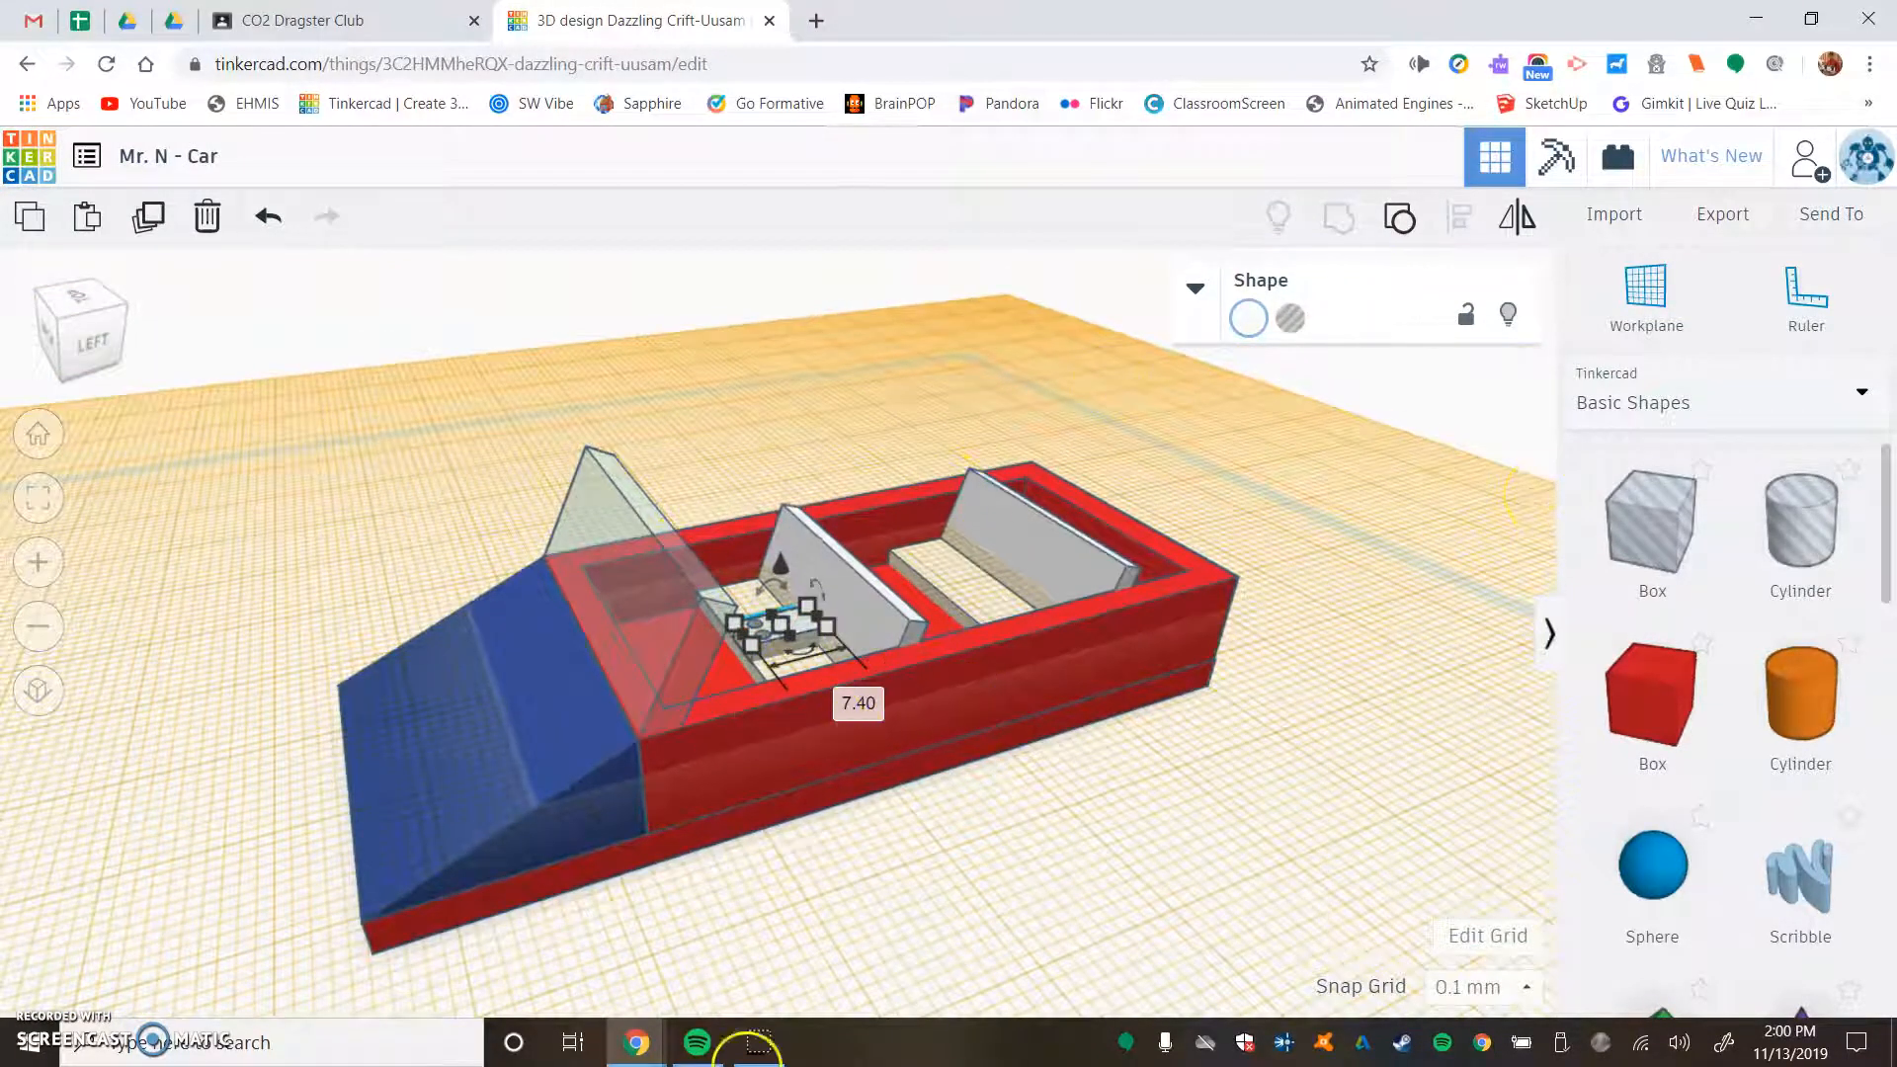
pyautogui.moveTo(1230, 724); pyautogui.dragTo(1106, 668, button='right')
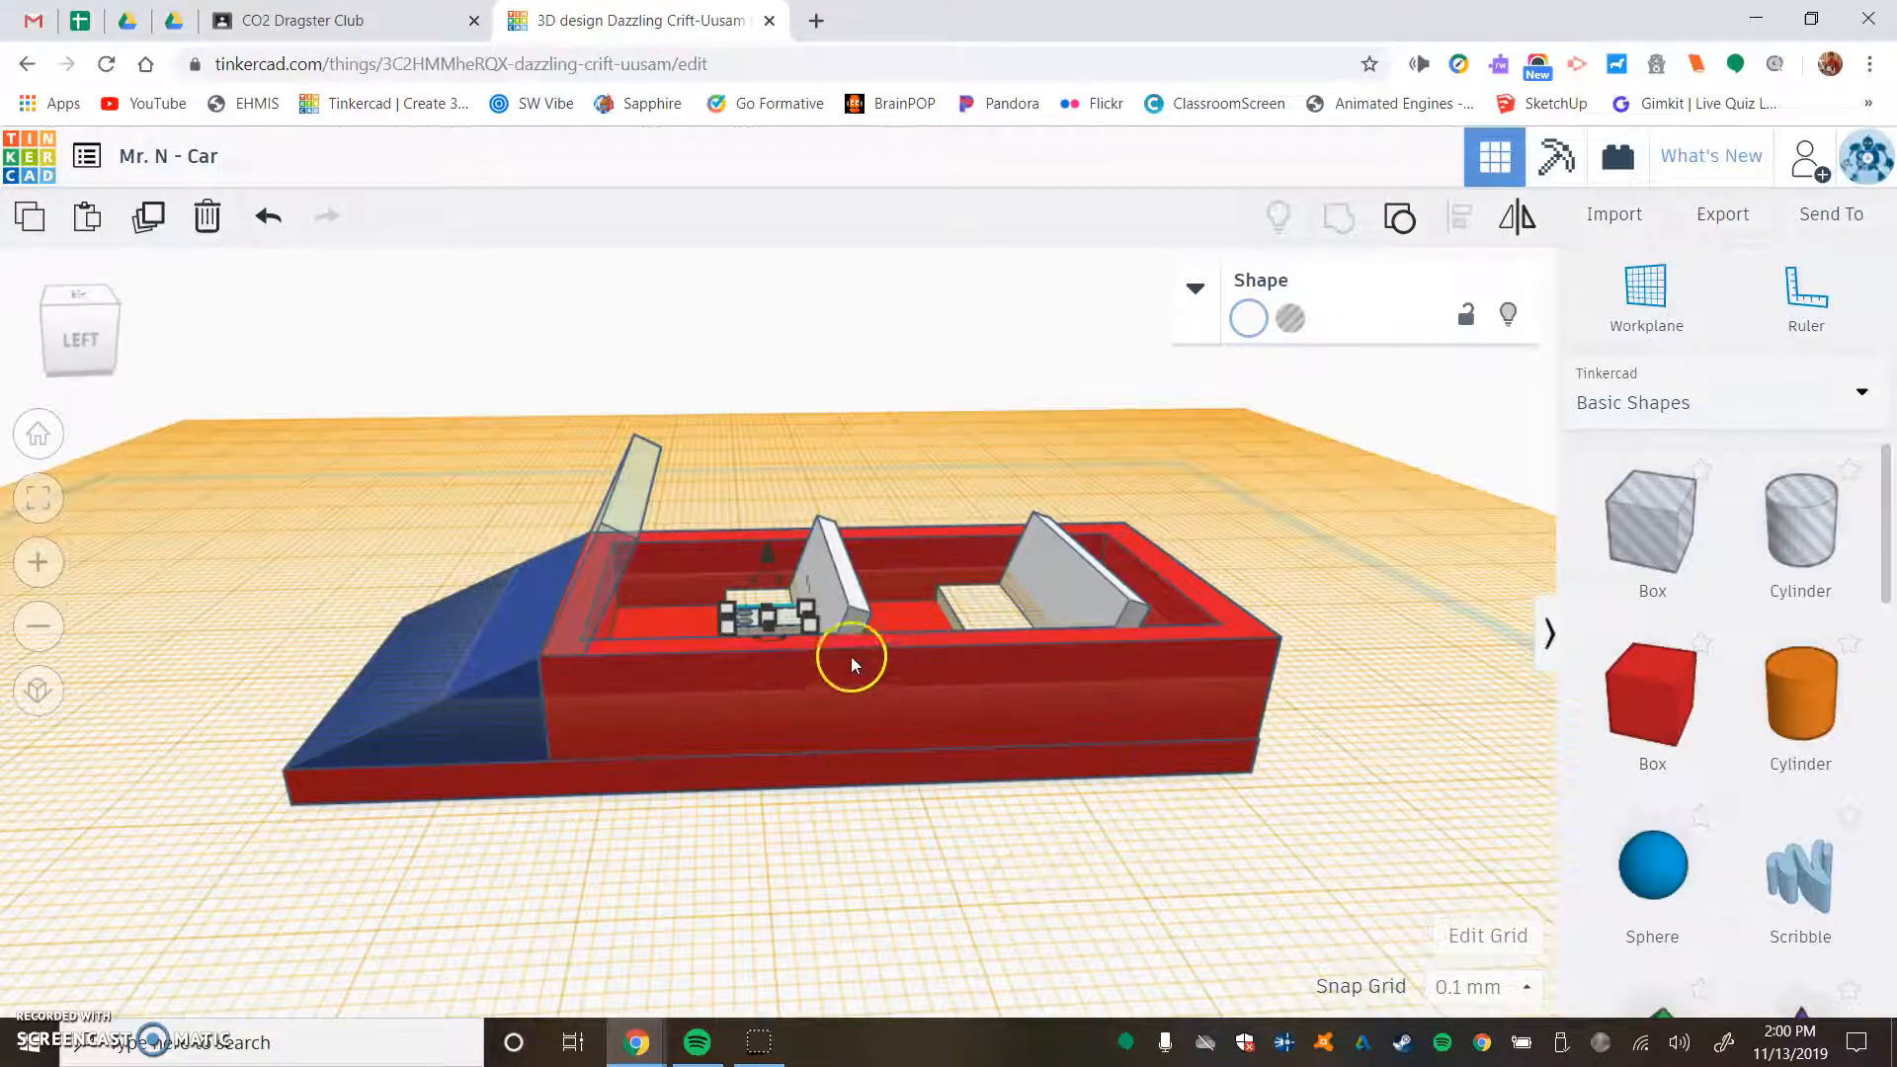
pyautogui.click(1601, 336)
pyautogui.click(1379, 757)
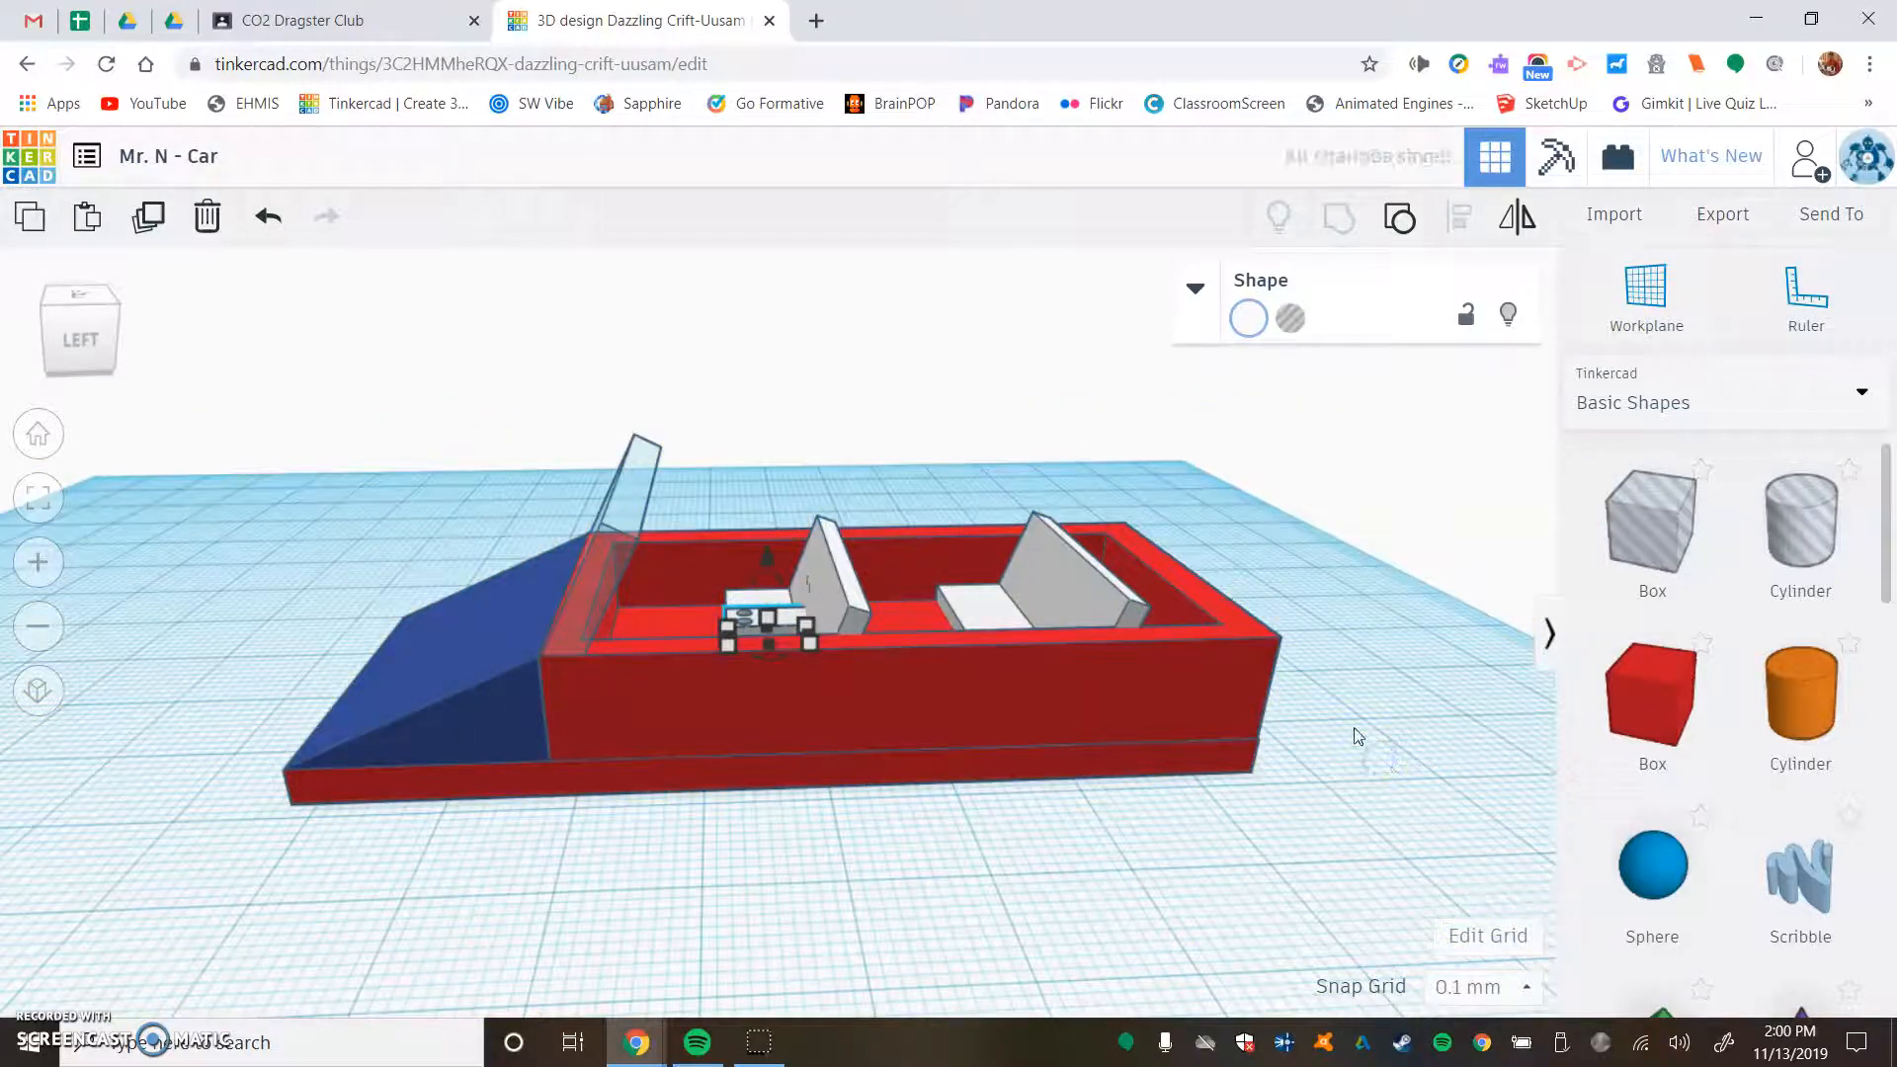
pyautogui.click(1212, 849)
pyautogui.moveTo(1324, 534); pyautogui.dragTo(1394, 718, button='right')
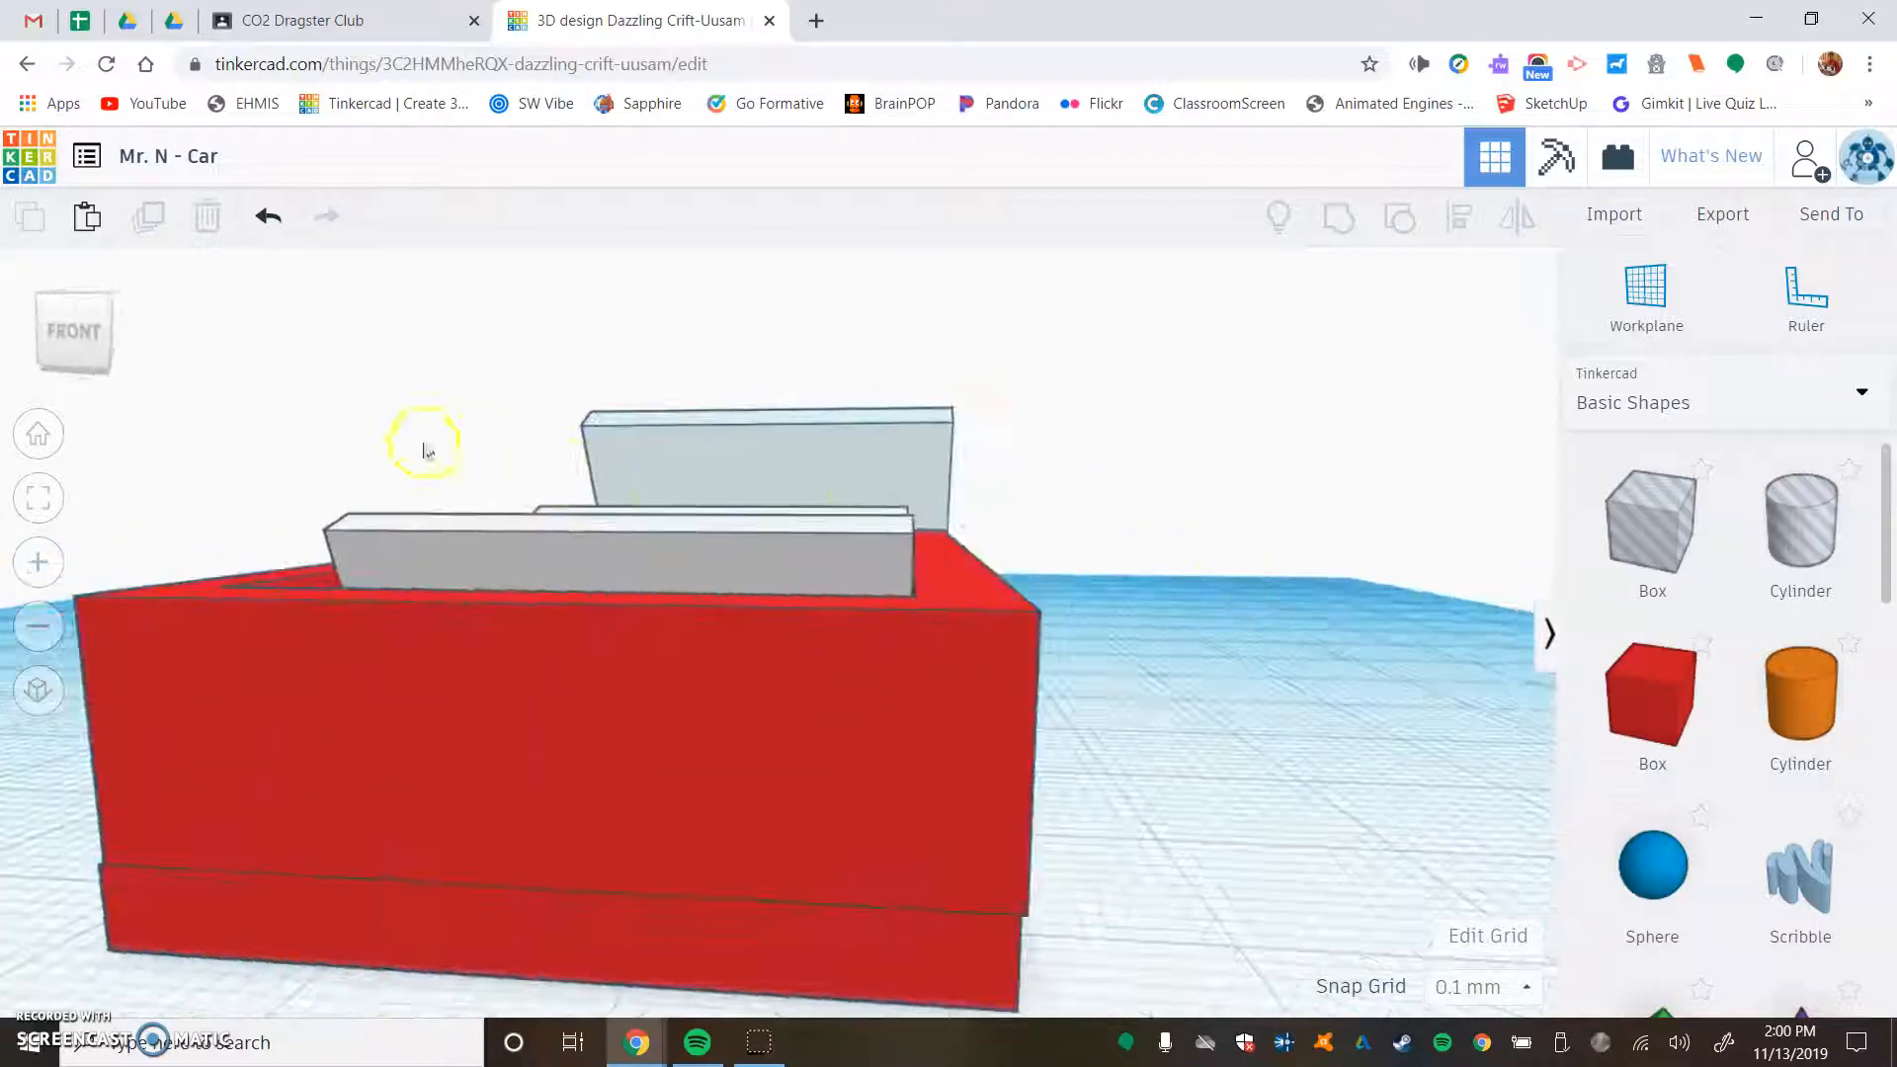